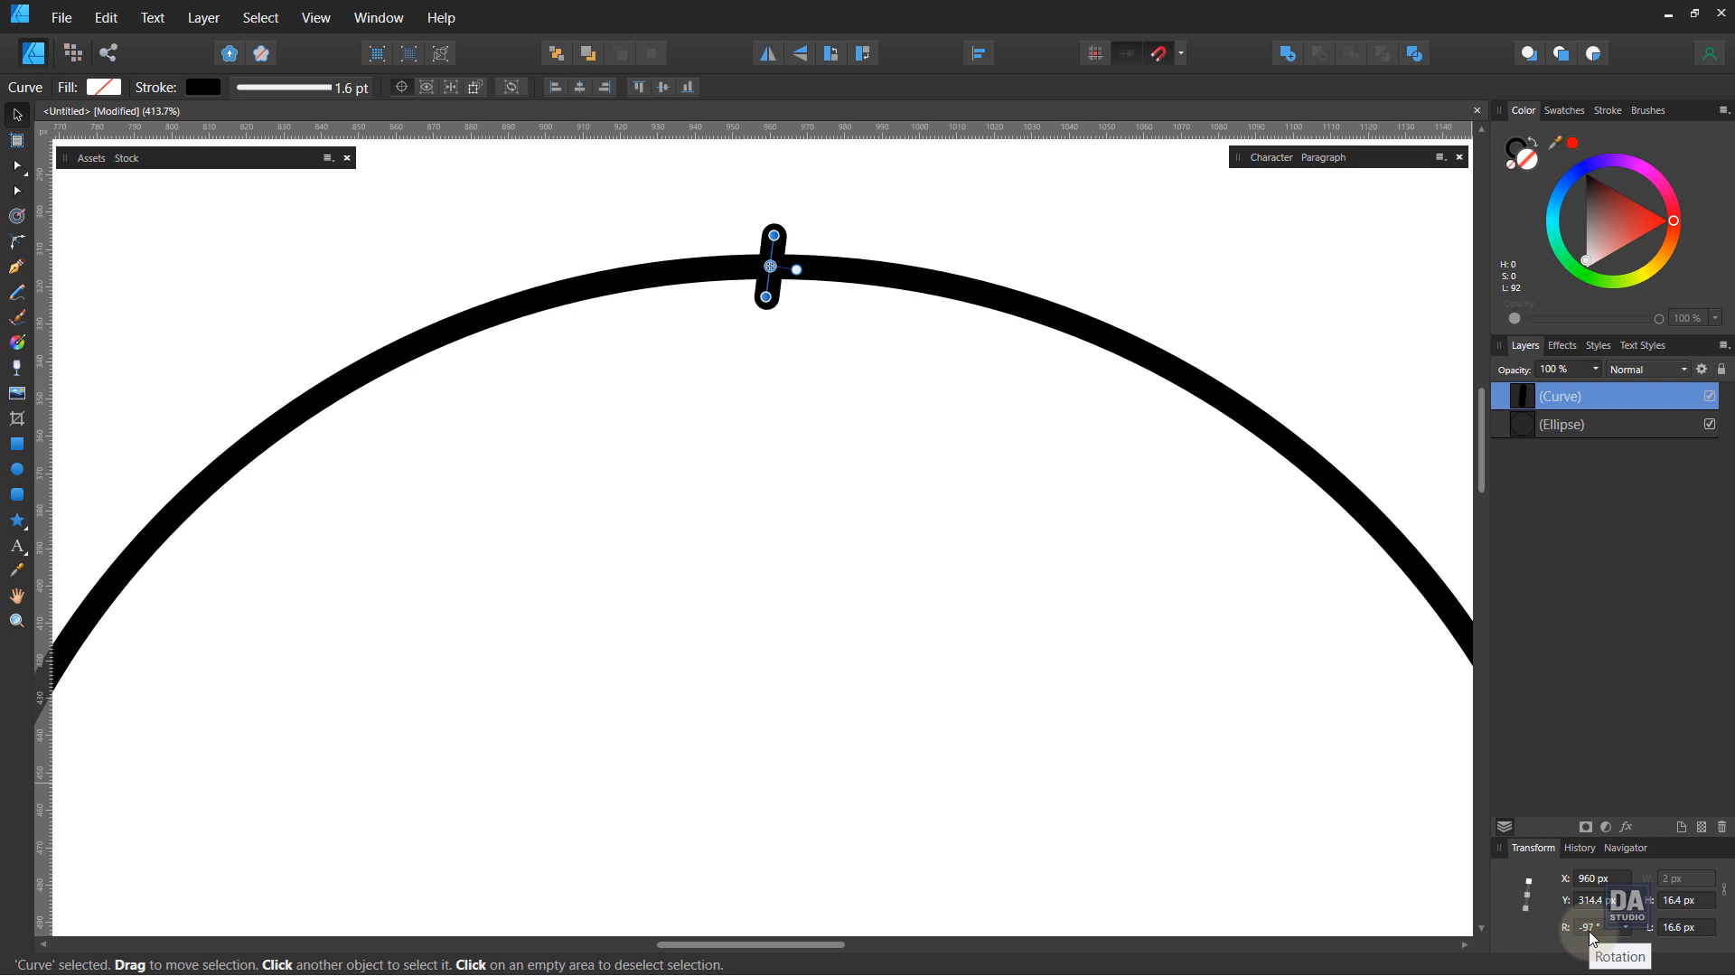
# Step: Adjust the tick mark's rotation to about -100°, then deselect it
pyautogui.scroll(-1, 1592, 939)
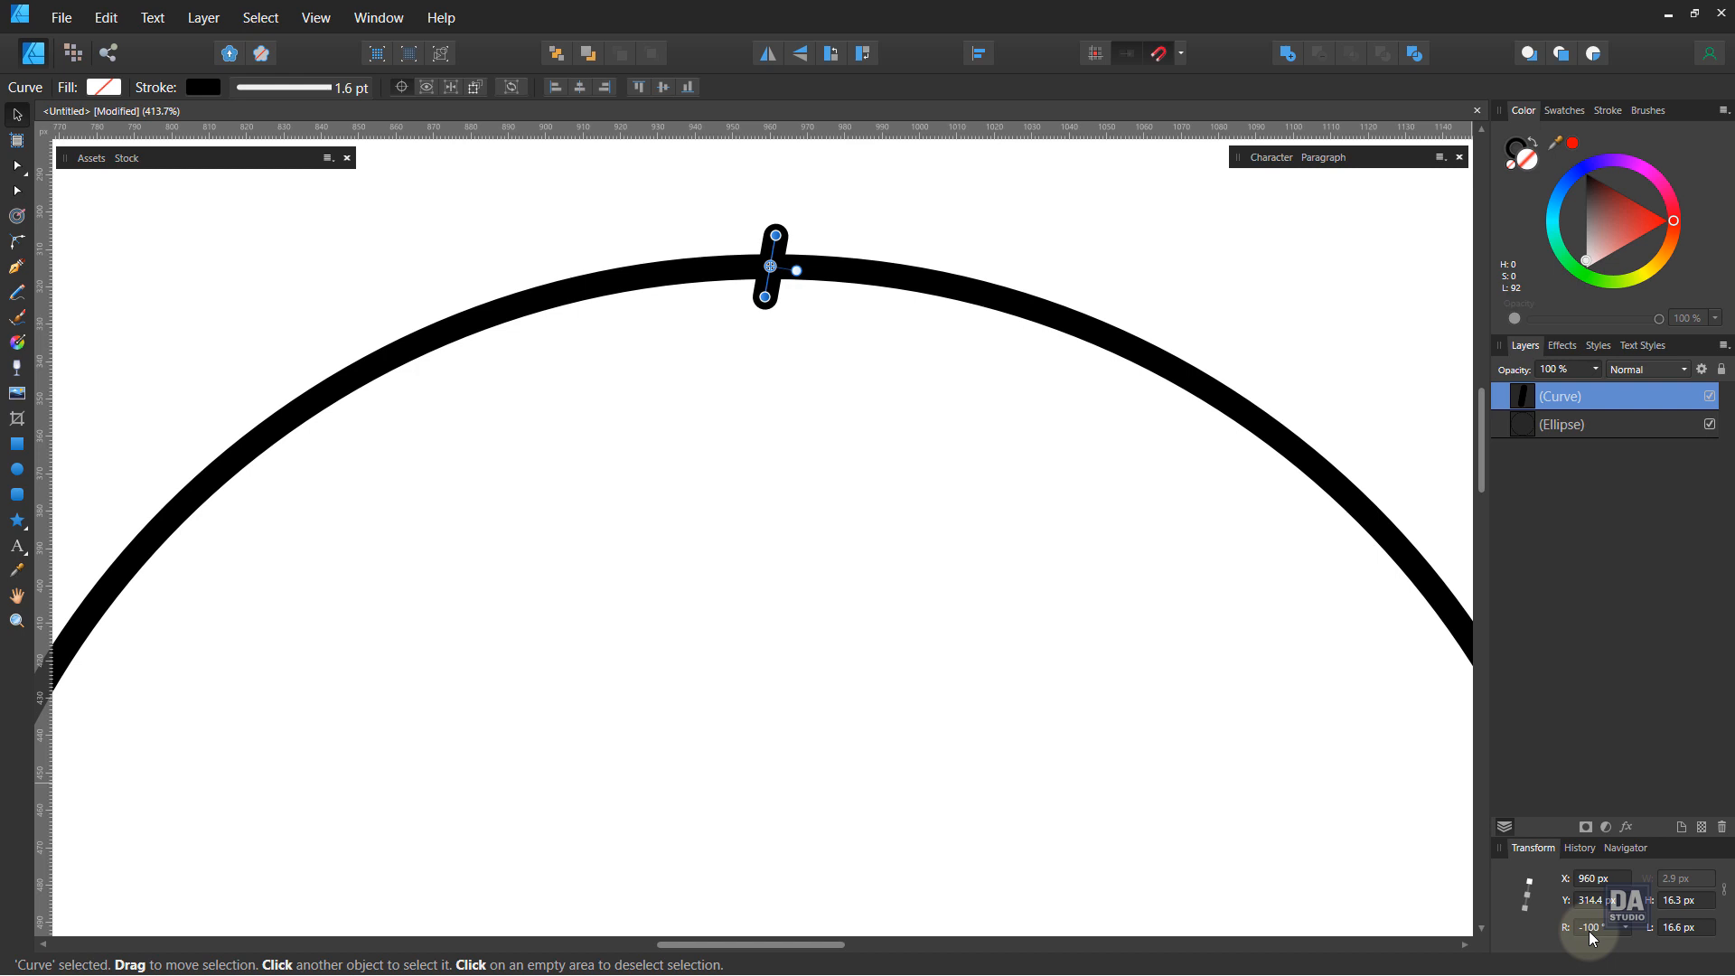
pyautogui.click(812, 467)
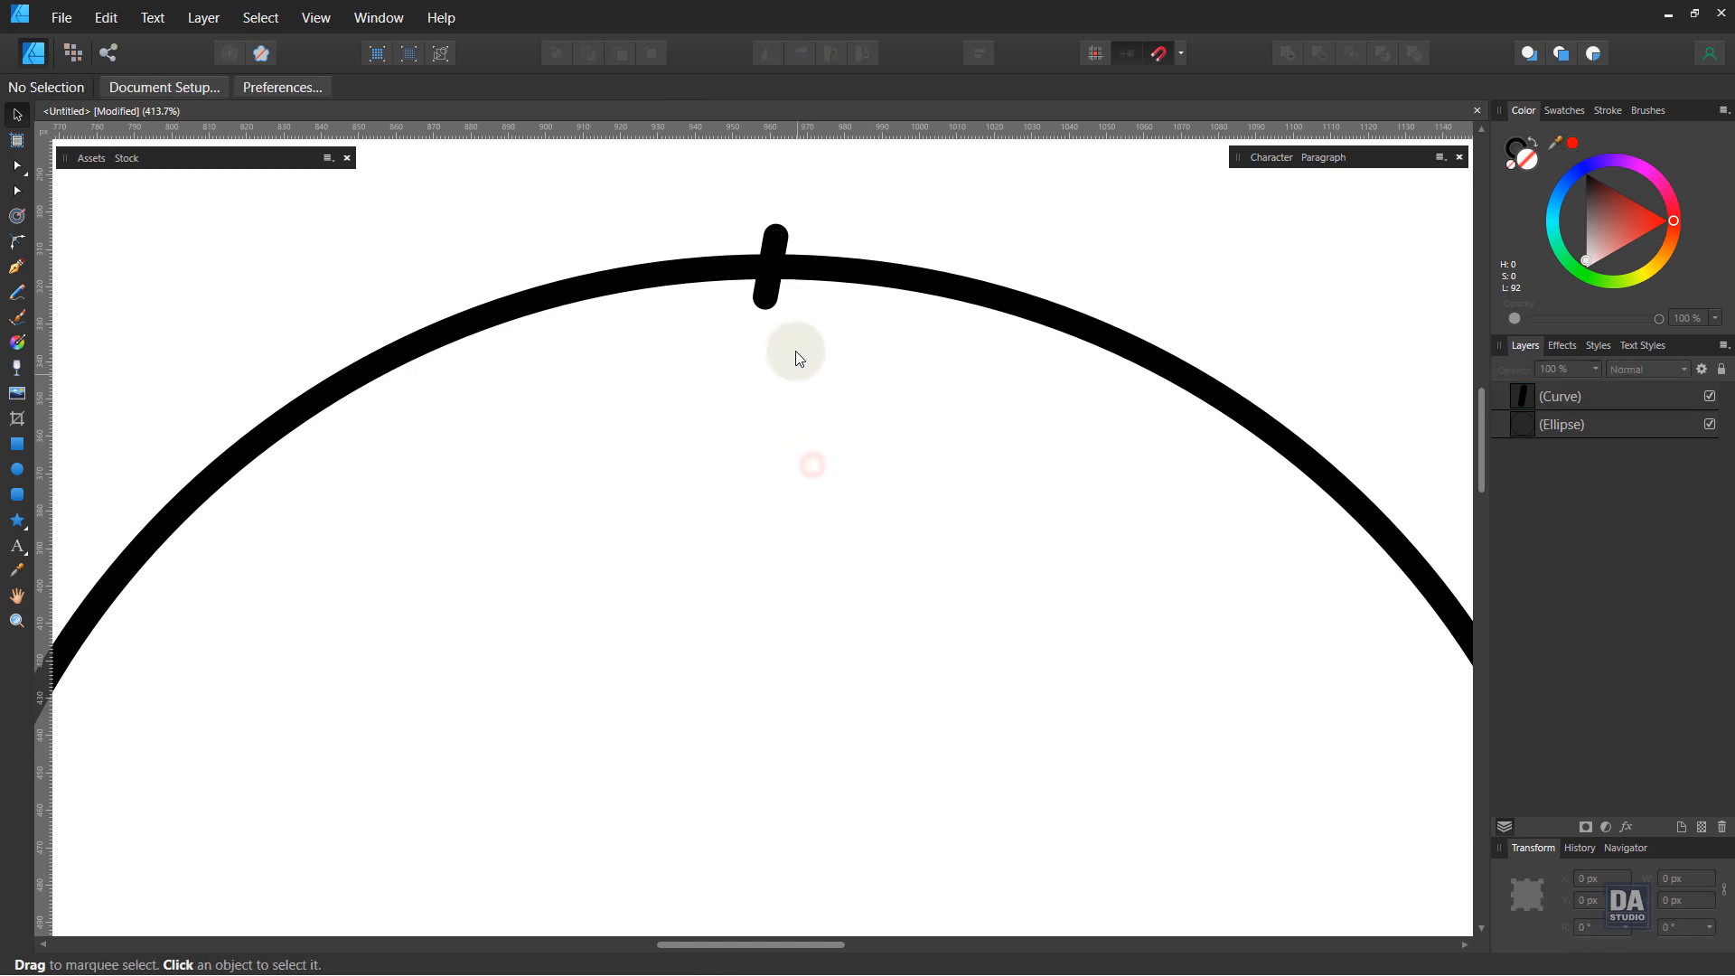
# Step: Zoom in on the tick mark, select it and duplicate it
pyautogui.click(766, 298)
pyautogui.moveTo(879, 377); pyautogui.dragTo(193, 278)
pyautogui.click(286, 394)
pyautogui.moveTo(285, 393); pyautogui.dragTo(1233, 466)
pyautogui.moveTo(1022, 430); pyautogui.dragTo(583, 531)
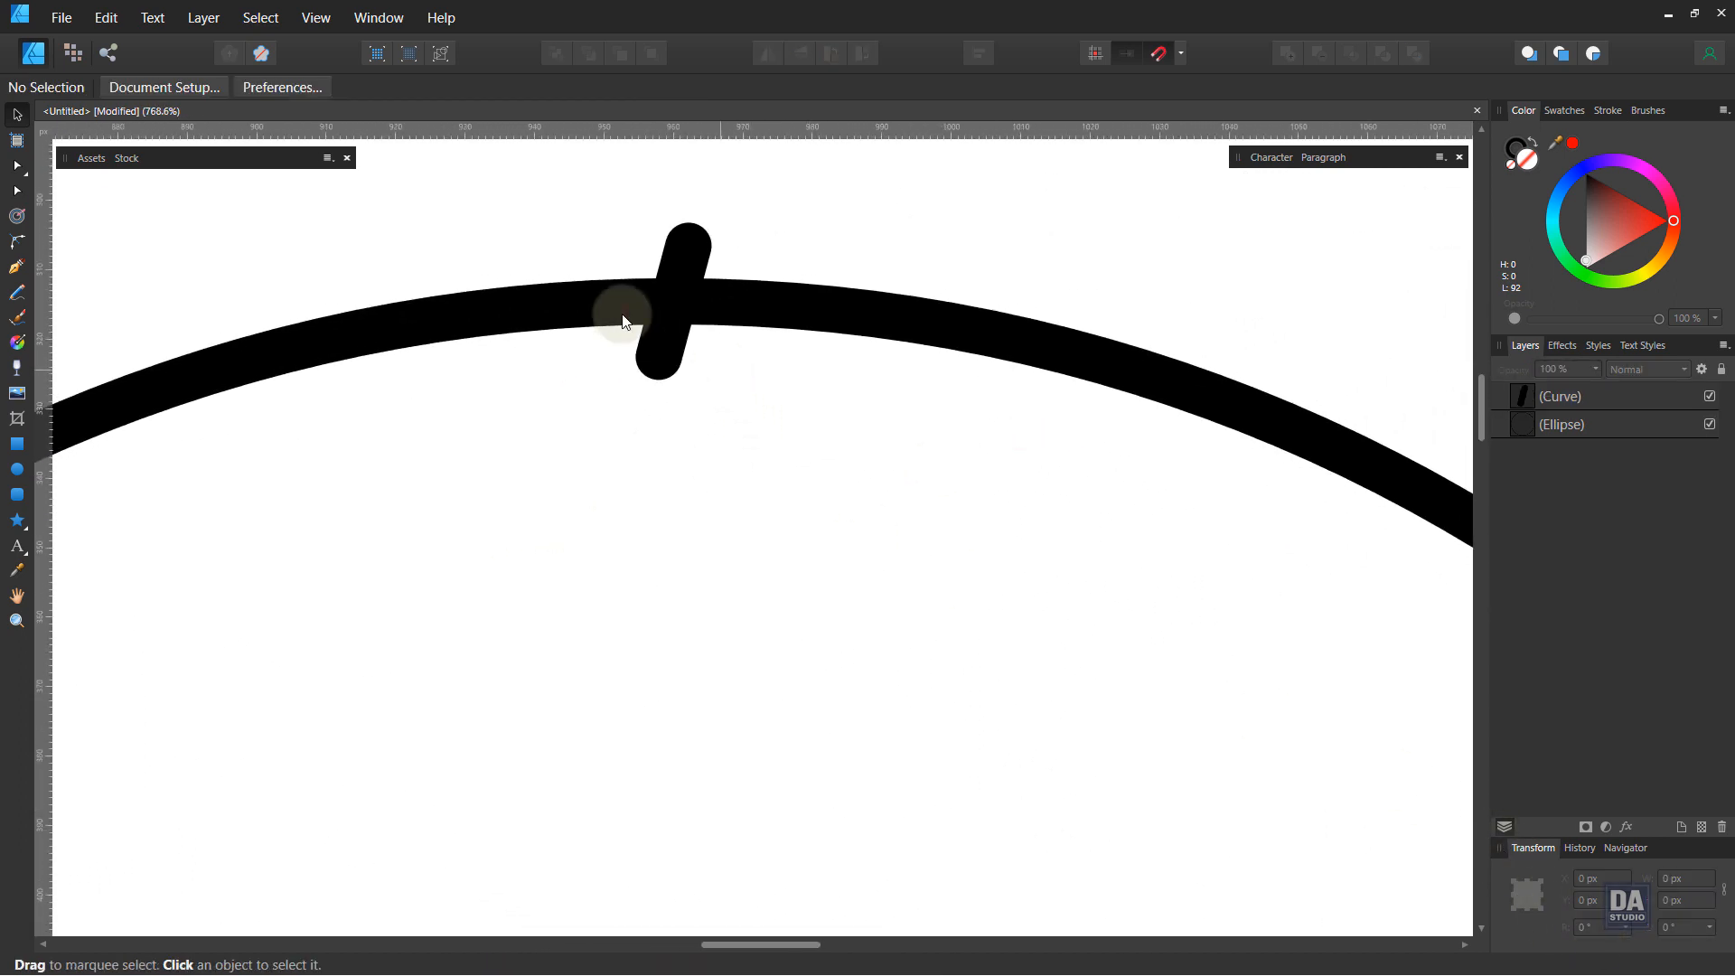
pyautogui.click(666, 349)
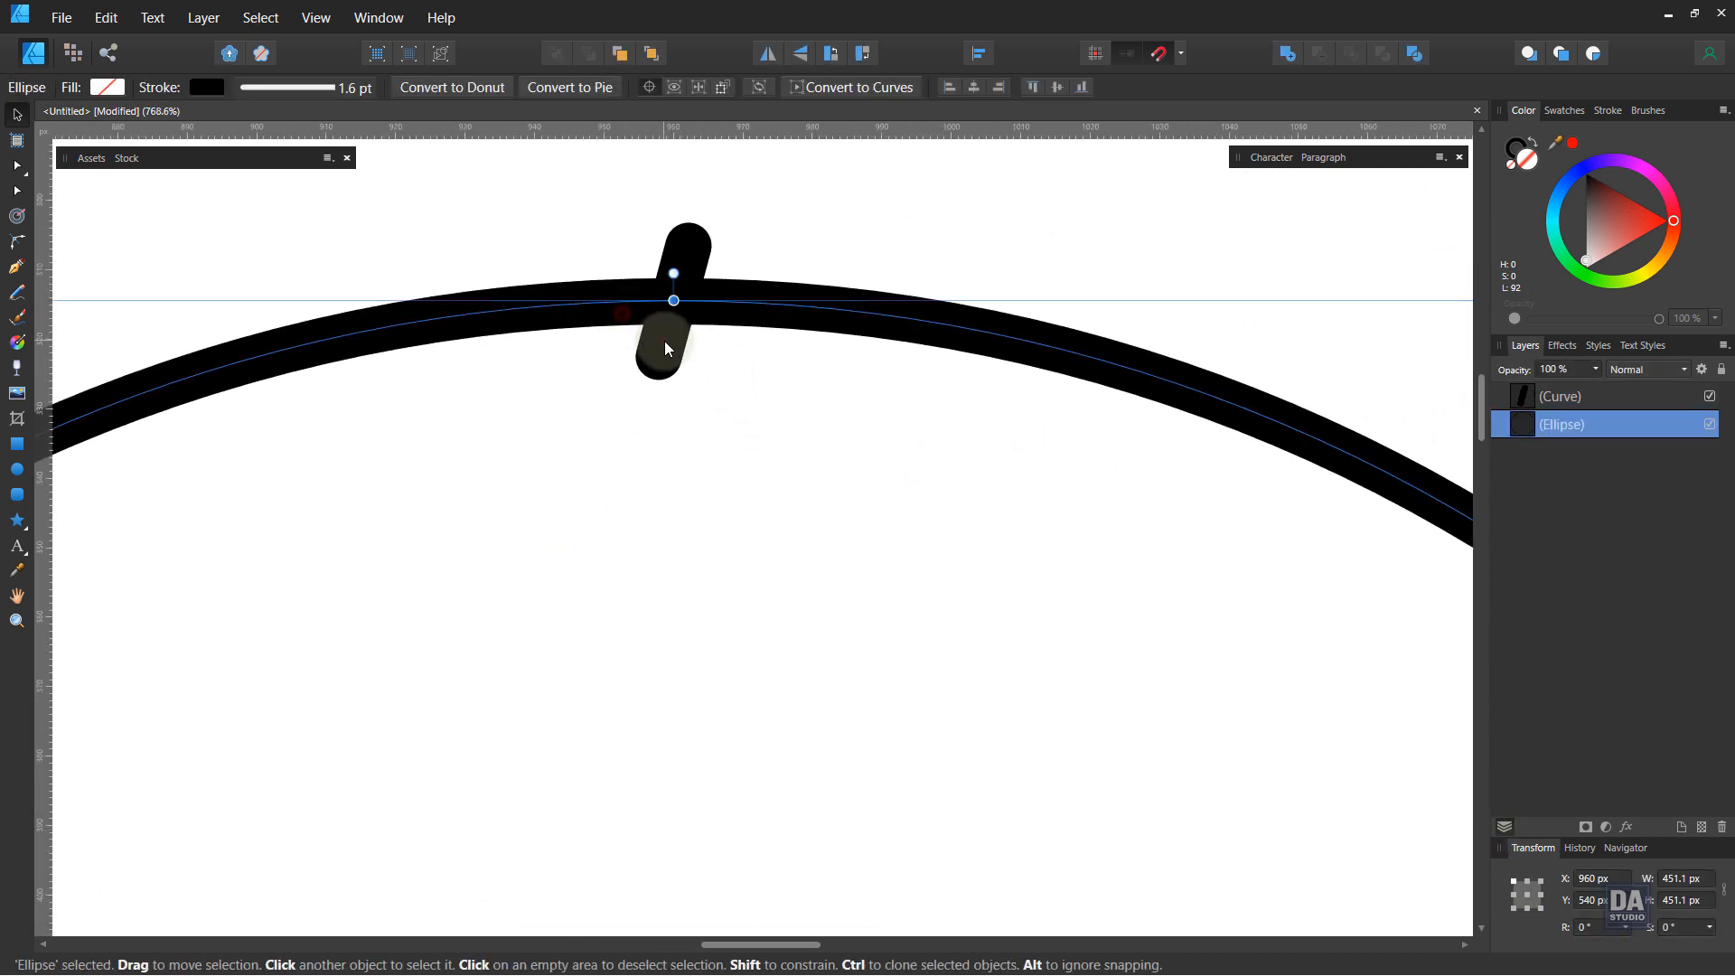
pyautogui.rightClick(1609, 398)
pyautogui.click(1536, 567)
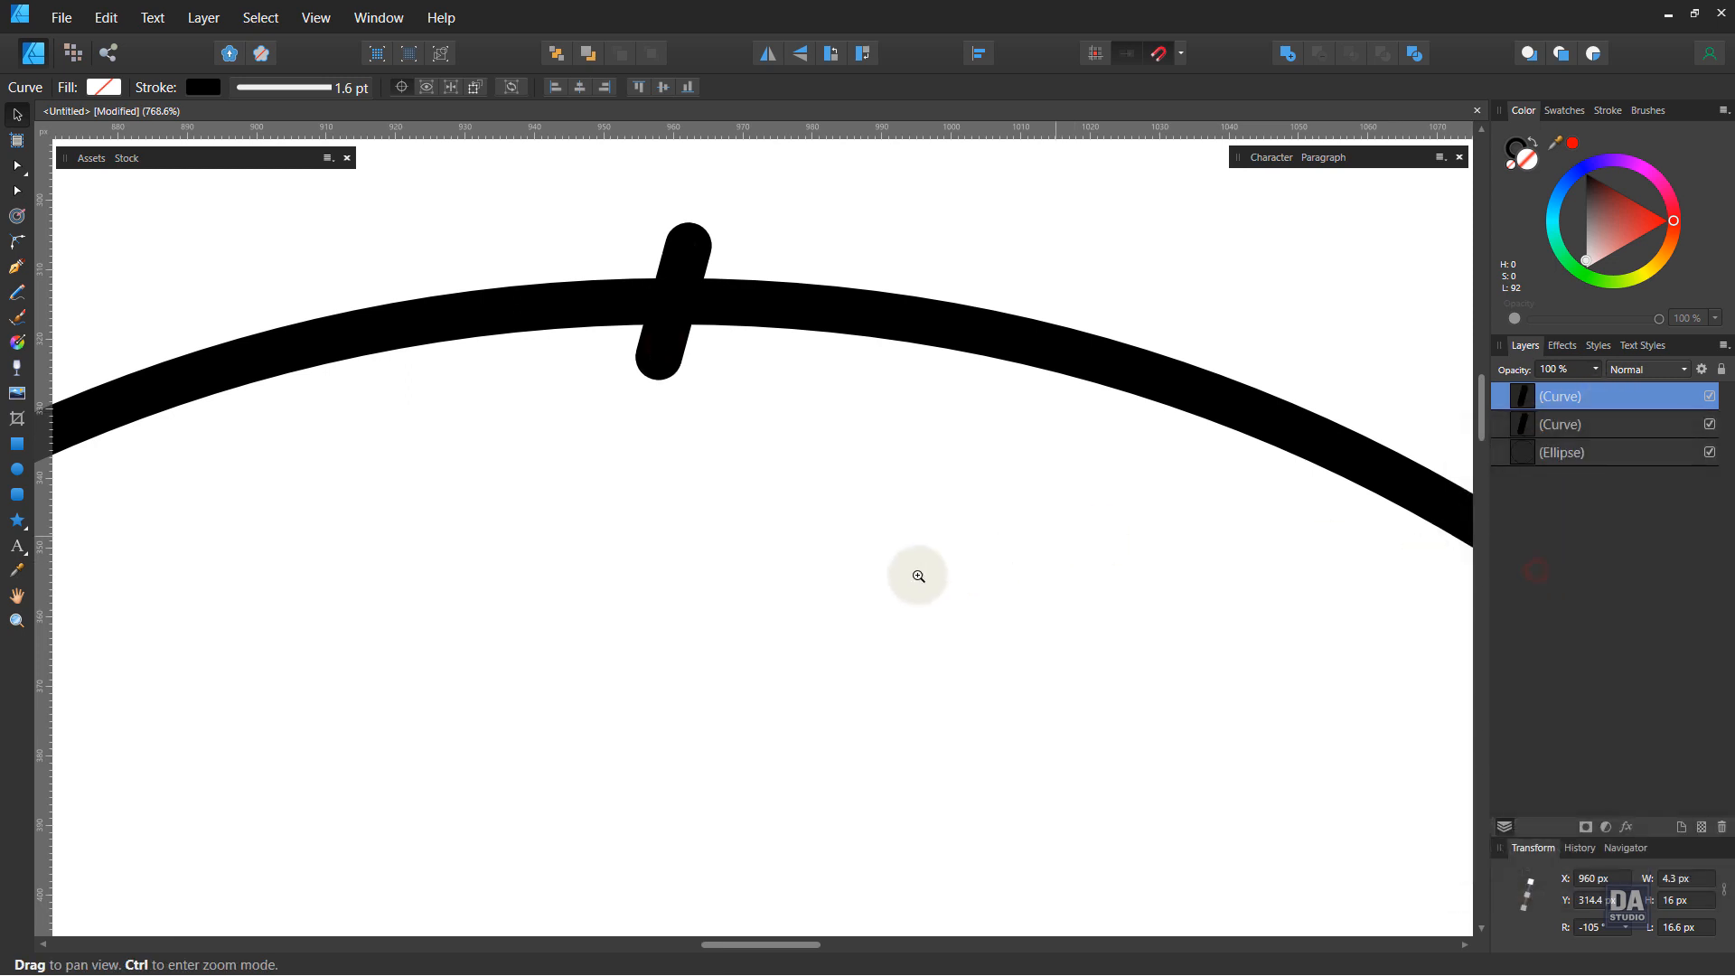
# Step: Move the duplicate tick's rotation origin to the centre of the circle
pyautogui.moveTo(886, 569); pyautogui.dragTo(241, 381)
pyautogui.moveTo(838, 704); pyautogui.dragTo(400, 424)
pyautogui.moveTo(817, 624); pyautogui.dragTo(823, 549)
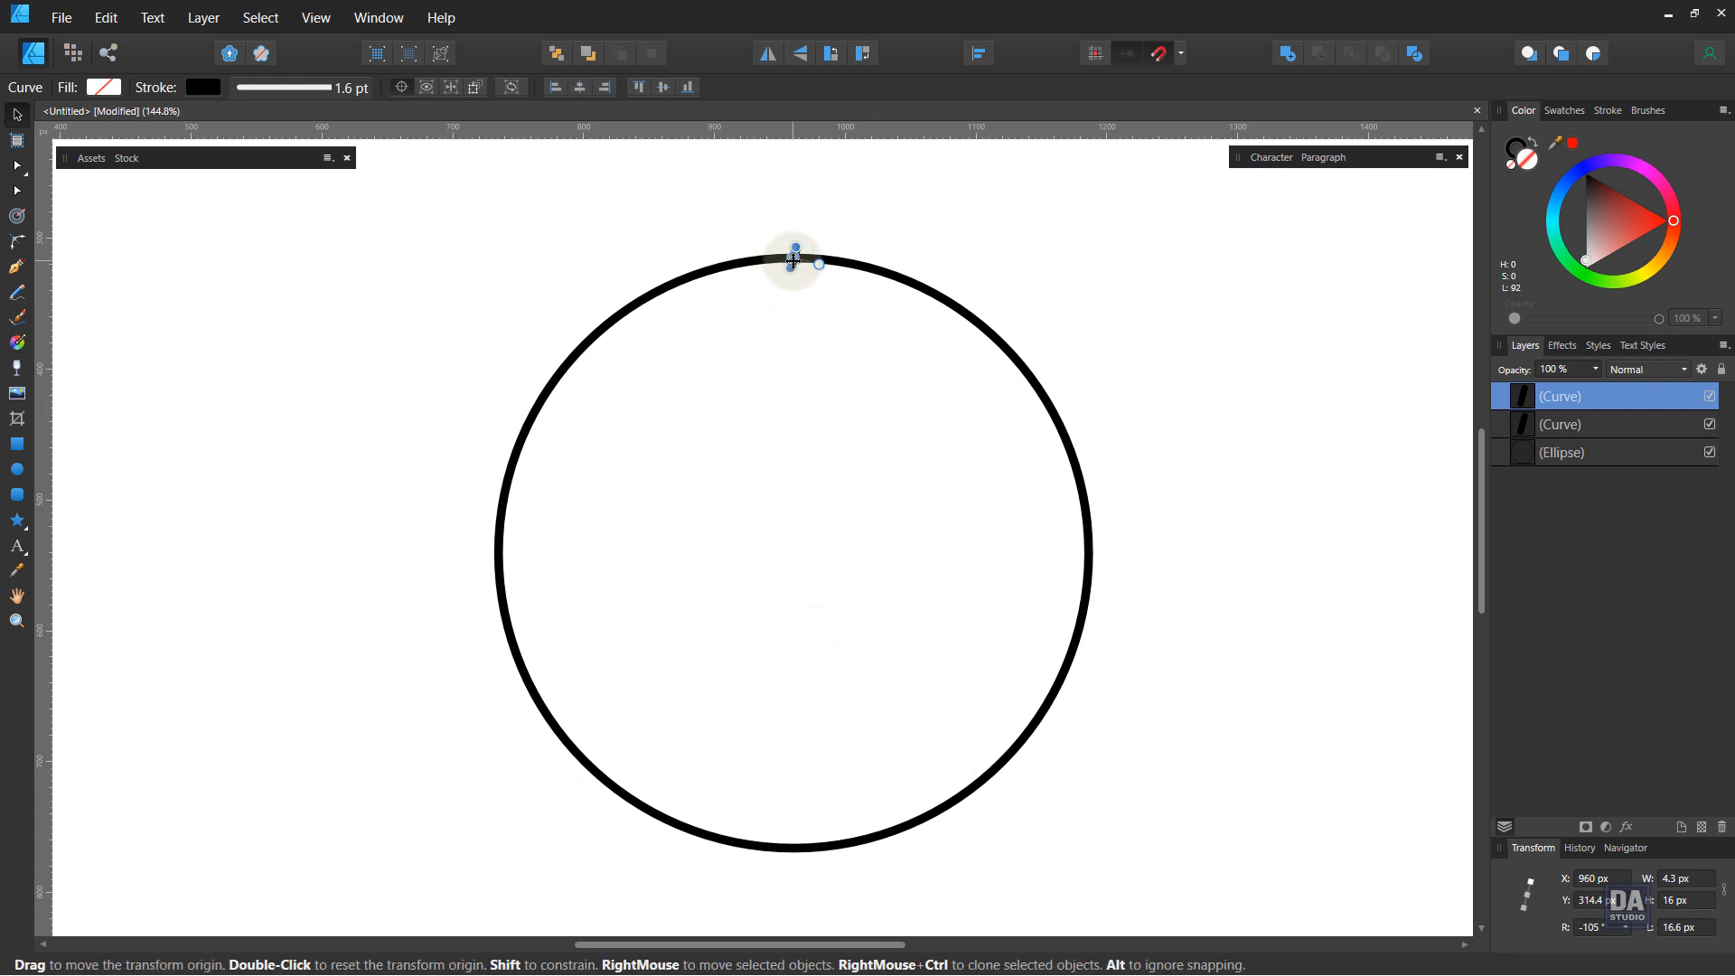
pyautogui.moveTo(794, 260); pyautogui.dragTo(793, 553)
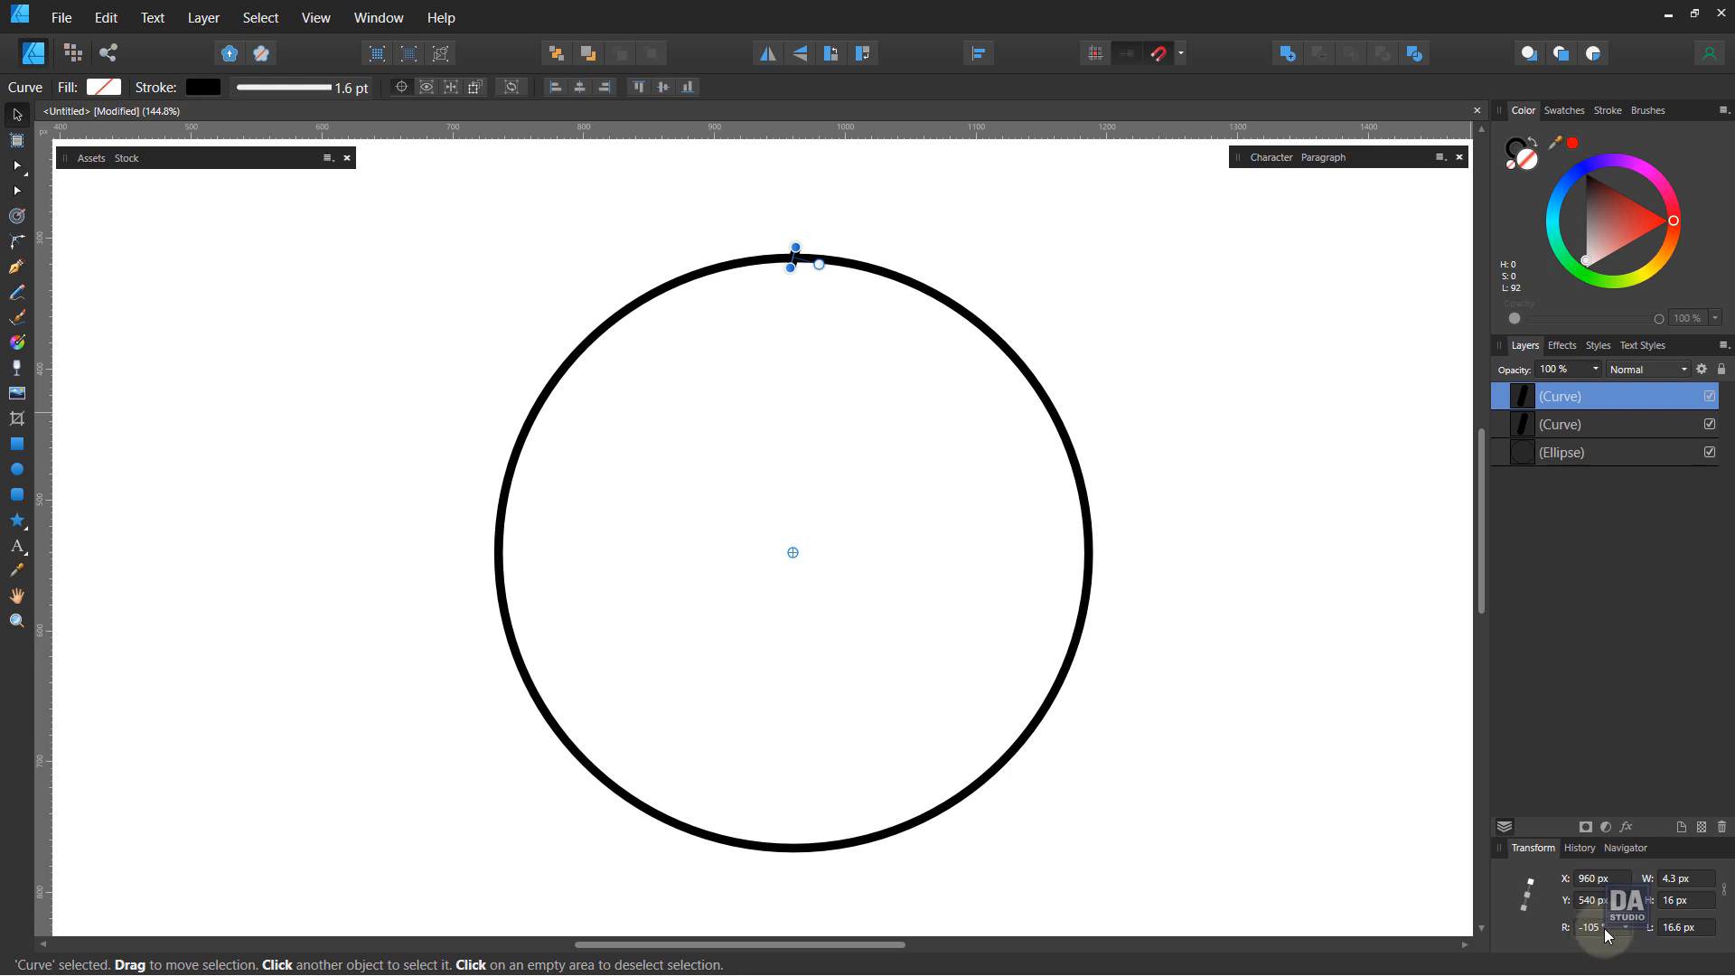
# Step: Rotate the duplicate tick around the circle centre to -107.5°
pyautogui.scroll(1, 1609, 937)
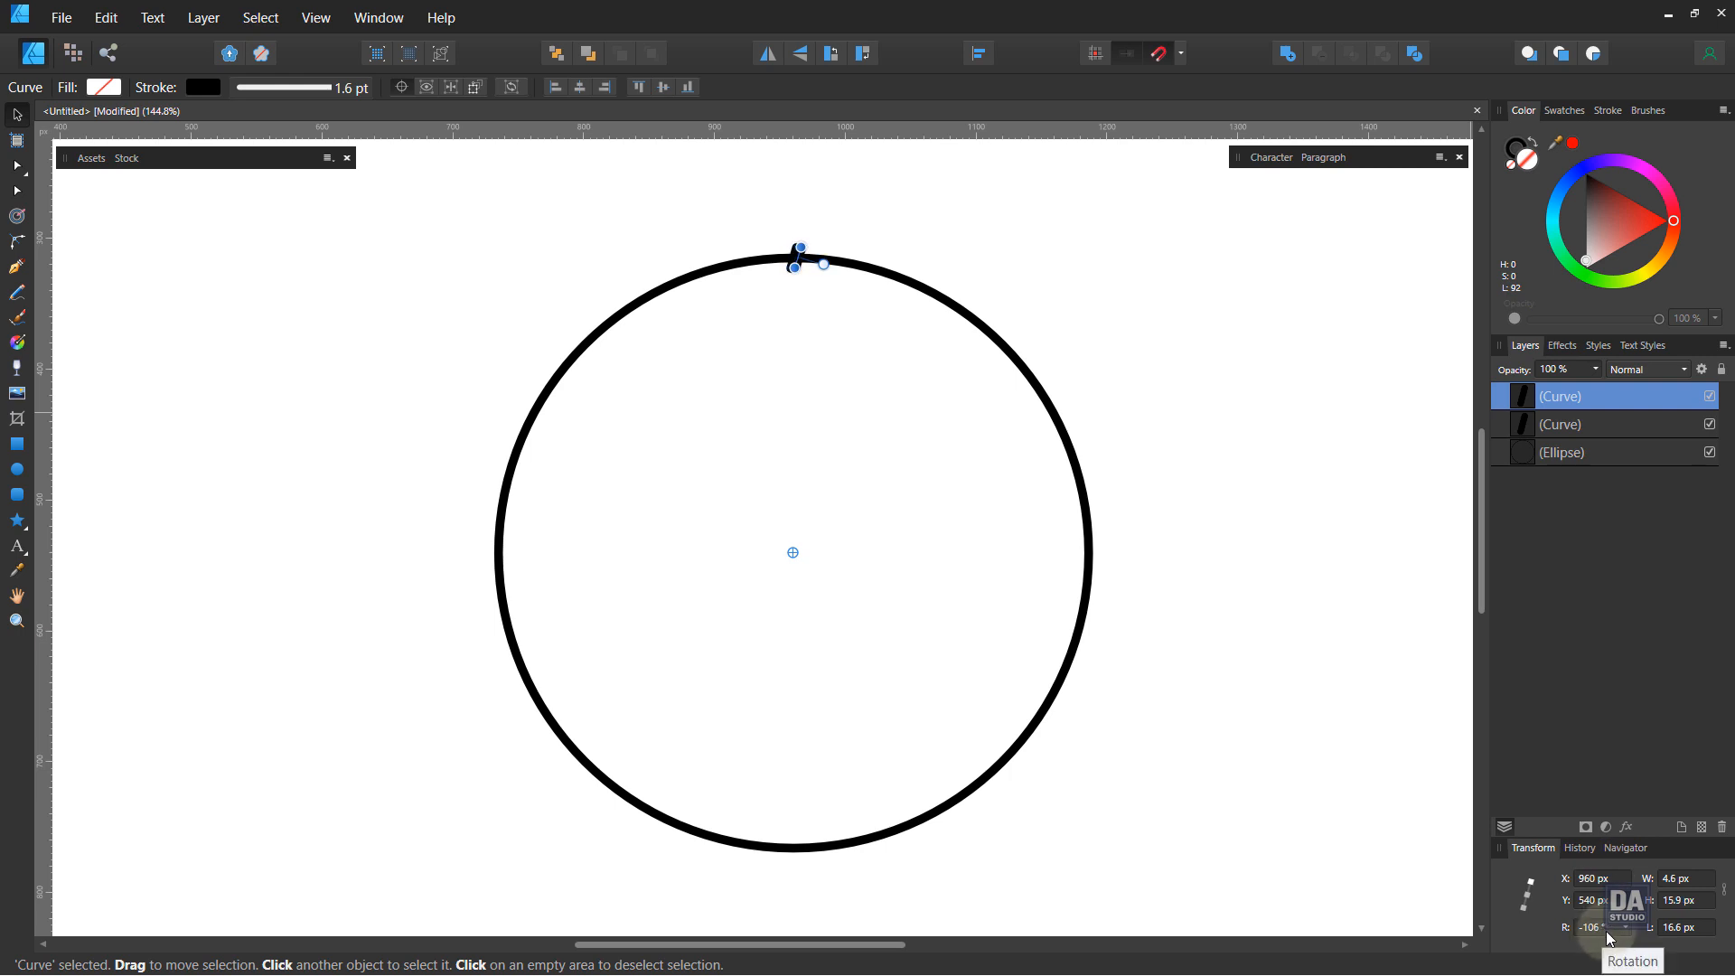
pyautogui.scroll(-2, 1609, 937)
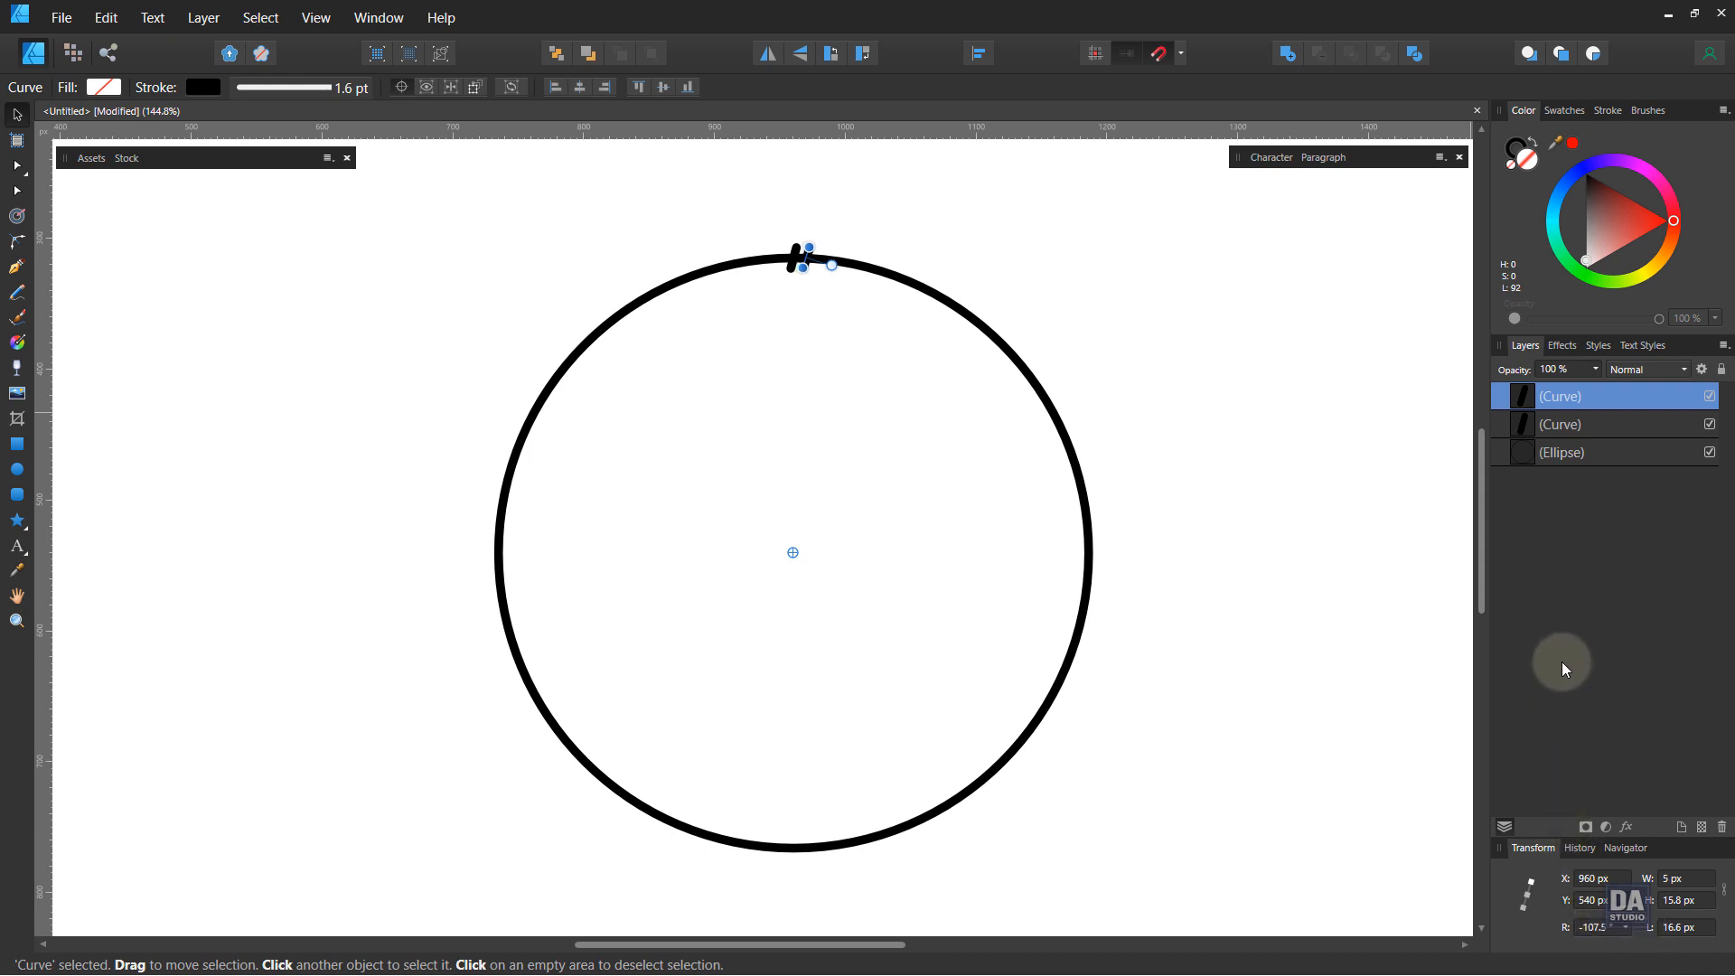
# Step: Duplicate the rotated tick twice so each copy repeats the rotation step around the circle
pyautogui.rightClick(1609, 403)
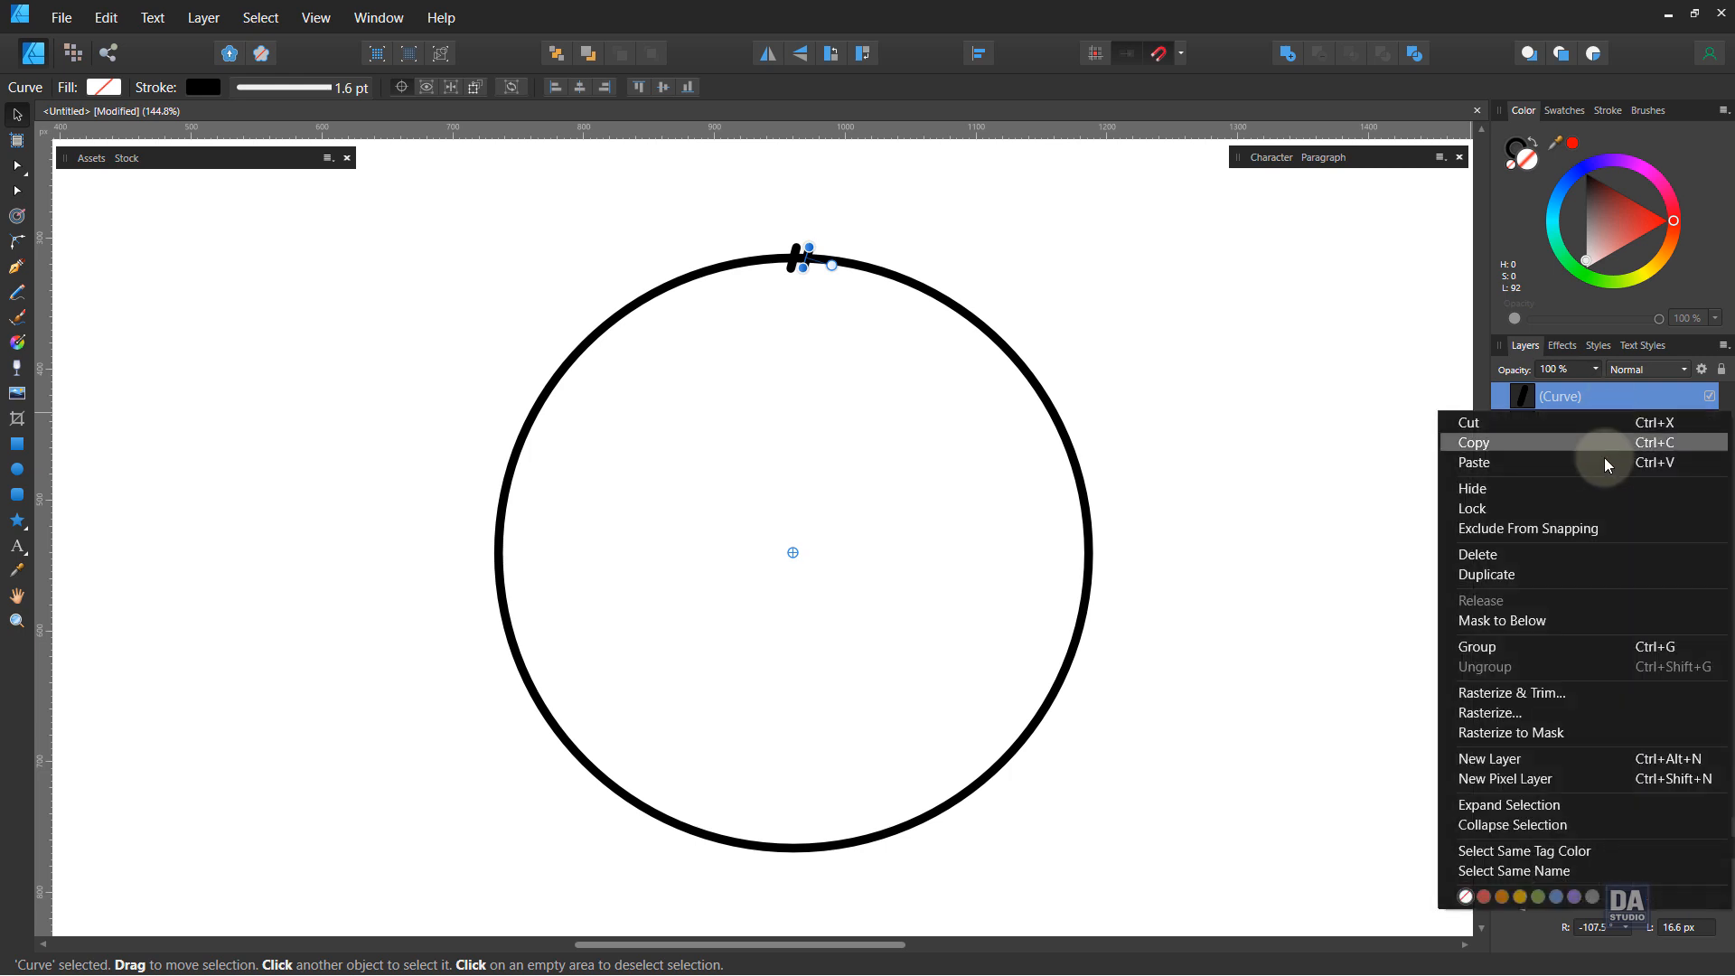
pyautogui.click(1549, 567)
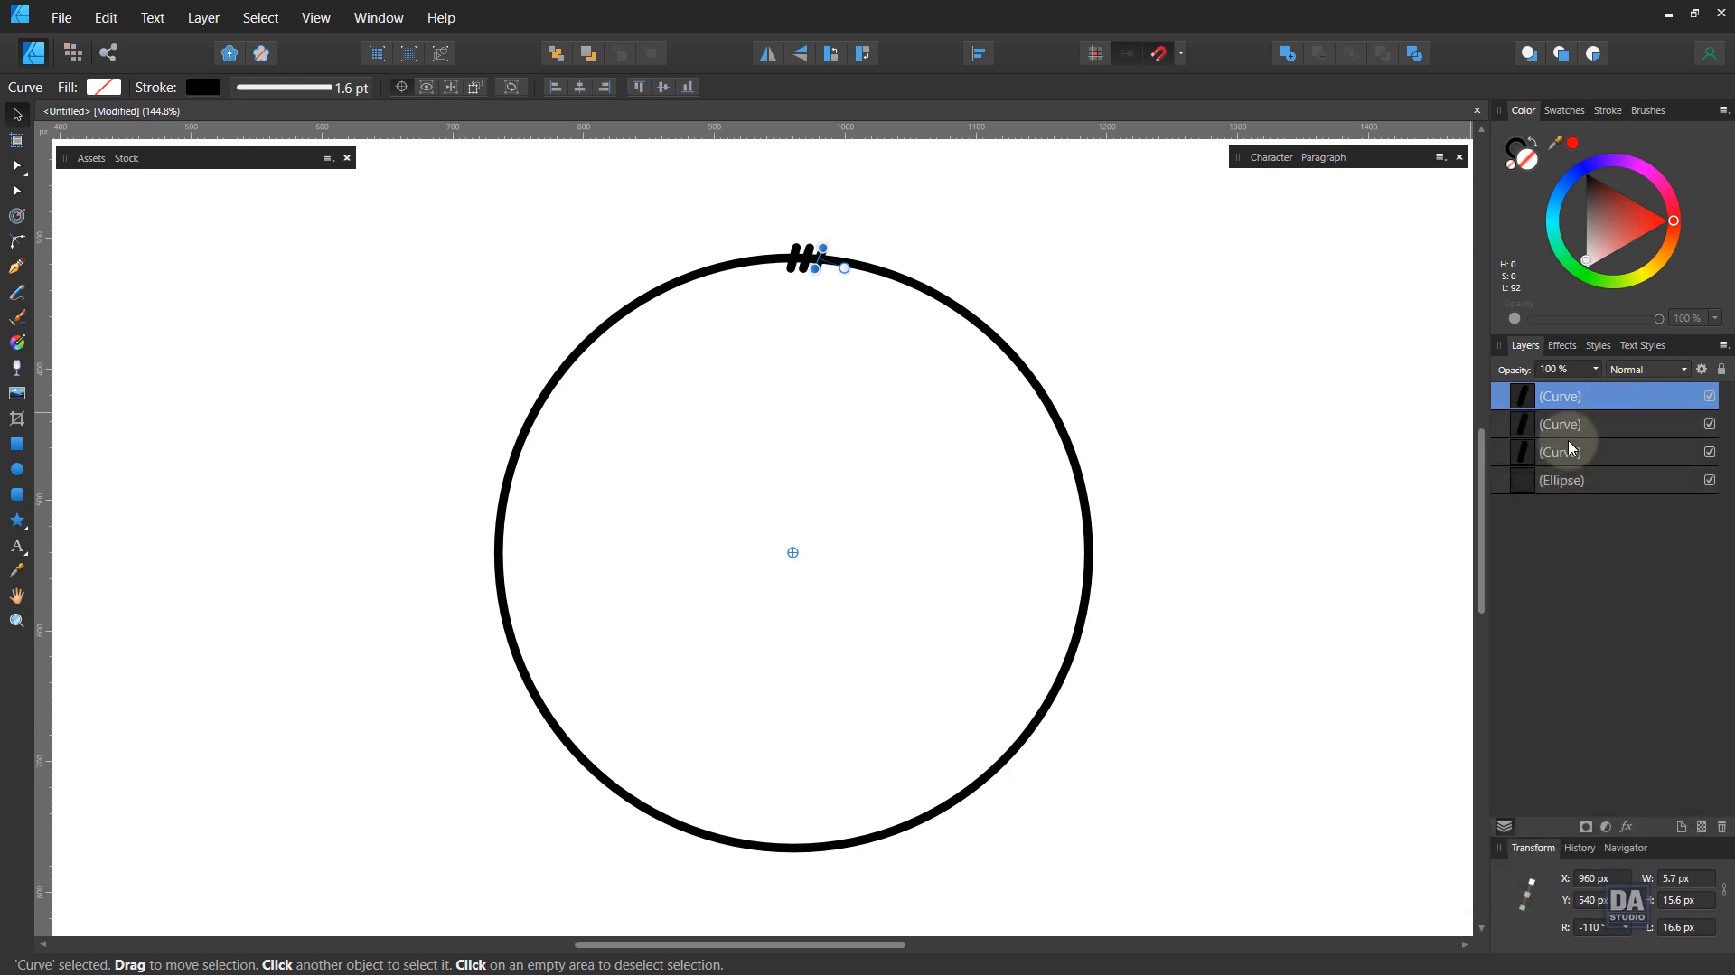
pyautogui.rightClick(1596, 432)
pyautogui.click(1573, 573)
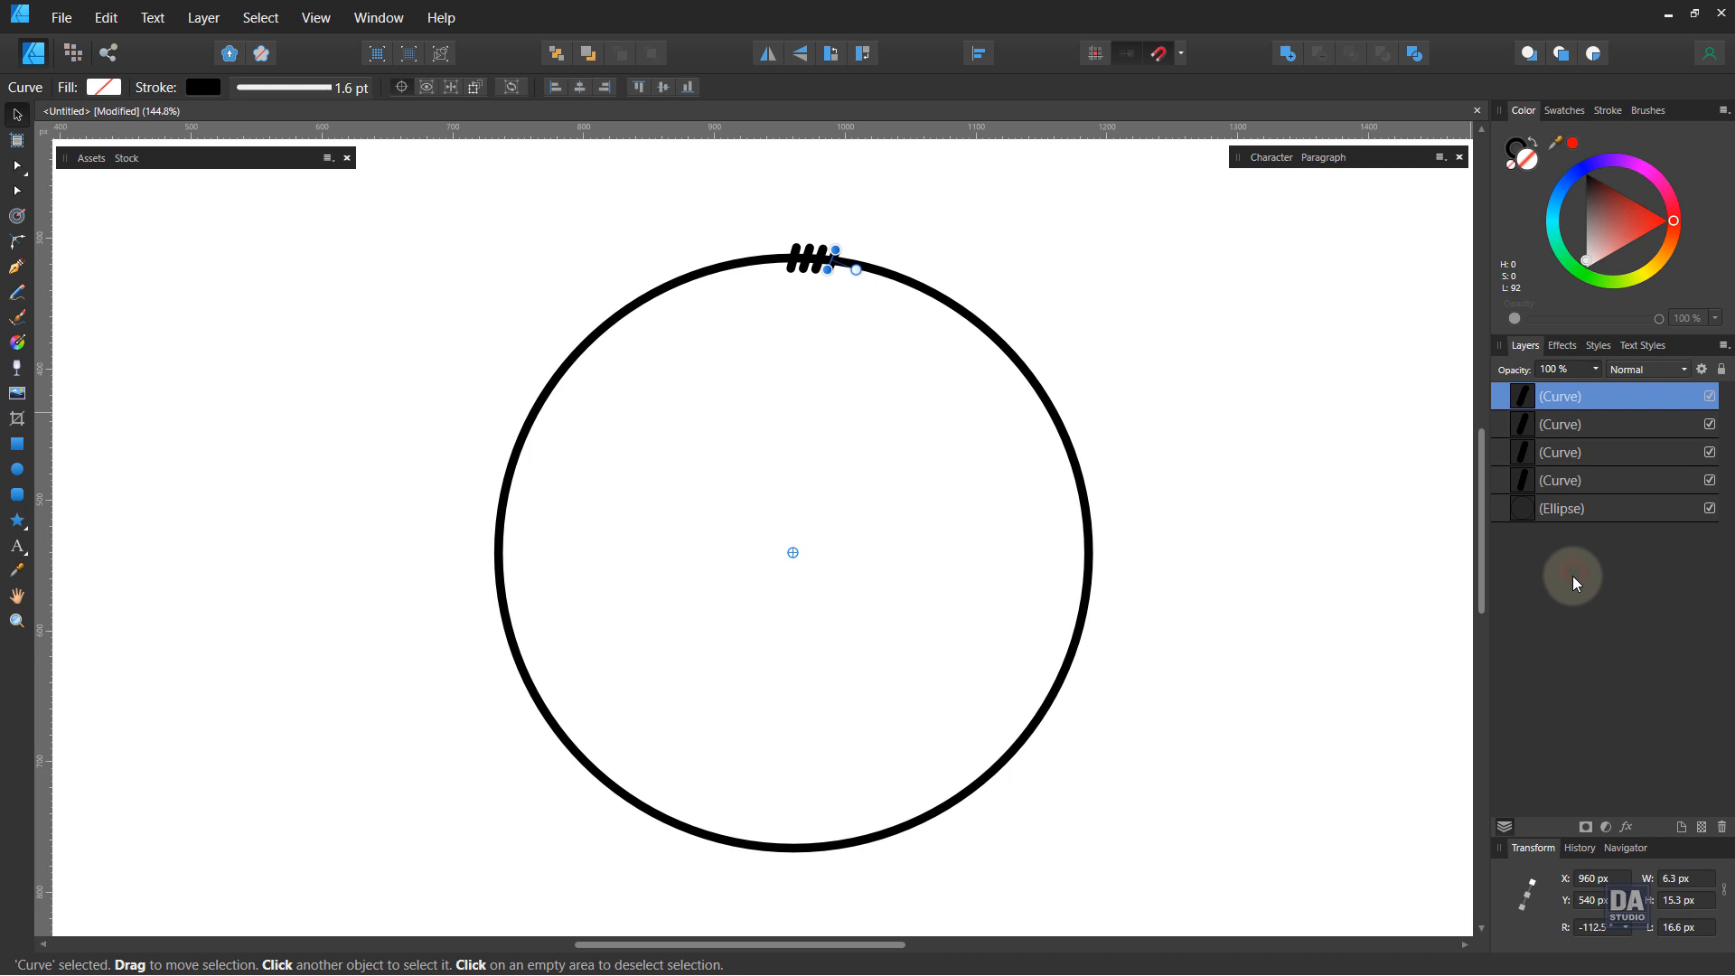
# Step: Repeat the duplicate with its rotation until tick marks fill the entire circle
pyautogui.hotkey('ctrl', 'j')
pyautogui.hotkey('ctrl', 'j')
pyautogui.hotkey('ctrl', 'j')
pyautogui.hotkey('ctrl', 'j')
pyautogui.hotkey('ctrl', 'j')
pyautogui.hotkey('ctrl', 'j')
pyautogui.hotkey('ctrl', 'j')
pyautogui.hotkey('ctrl', 'j')
pyautogui.hotkey('ctrl', 'j')
pyautogui.hotkey('ctrl', 'j')
pyautogui.hotkey('ctrl', 'j')
pyautogui.hotkey('ctrl', 'j')
pyautogui.hotkey('ctrl', 'j')
pyautogui.hotkey('ctrl', 'j')
pyautogui.hotkey('ctrl', 'j')
pyautogui.hotkey('ctrl', 'j')
pyautogui.hotkey('ctrl', 'j')
pyautogui.hotkey('ctrl', 'j')
pyautogui.hotkey('ctrl', 'j')
pyautogui.hotkey('ctrl', 'j')
pyautogui.hotkey('ctrl', 'j')
pyautogui.hotkey('ctrl', 'j')
pyautogui.hotkey('ctrl', 'j')
pyautogui.hotkey('ctrl', 'j')
pyautogui.hotkey('ctrl', 'j')
pyautogui.hotkey('ctrl', 'j')
pyautogui.hotkey('ctrl', 'j')
pyautogui.hotkey('ctrl', 'j')
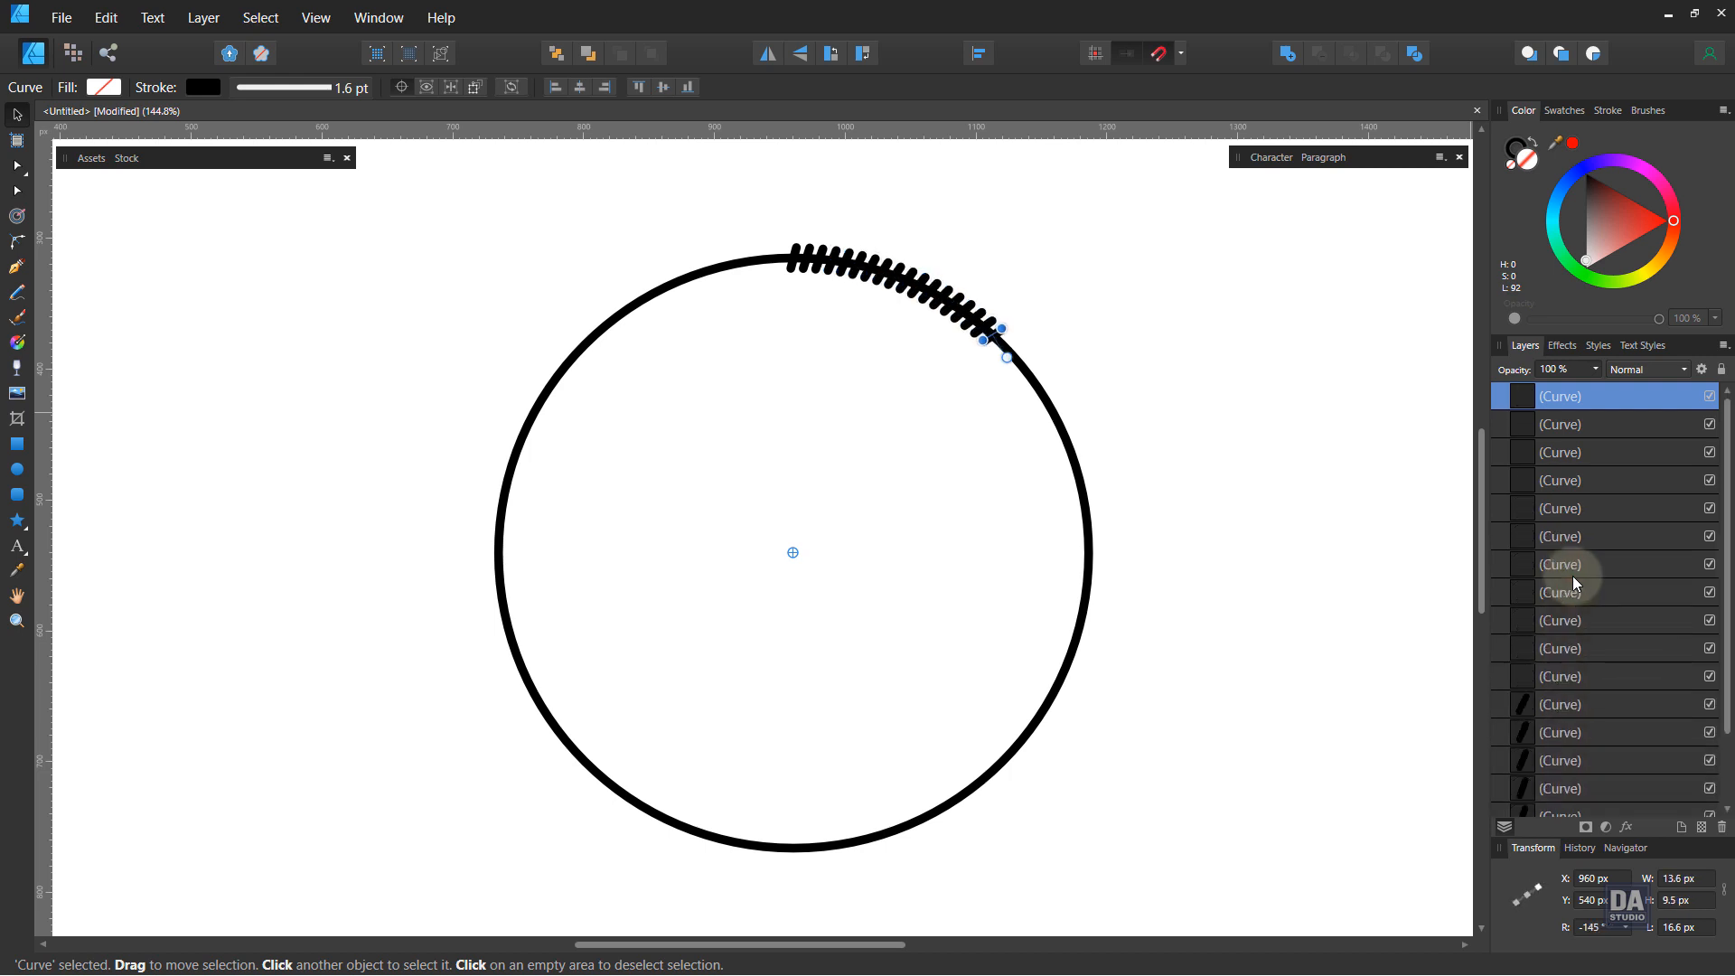
pyautogui.hotkey('ctrl', 'j')
pyautogui.hotkey('ctrl', 'j')
pyautogui.hotkey('ctrl', 'j')
pyautogui.hotkey('ctrl', 'j')
pyautogui.hotkey('ctrl', 'j')
pyautogui.hotkey('ctrl', 'j')
pyautogui.hotkey('ctrl', 'j')
pyautogui.hotkey('ctrl', 'j')
pyautogui.hotkey('ctrl', 'j')
pyautogui.hotkey('ctrl', 'j')
pyautogui.hotkey('ctrl', 'j')
pyautogui.hotkey('ctrl', 'j')
pyautogui.hotkey('ctrl', 'j')
pyautogui.hotkey('ctrl', 'j')
pyautogui.hotkey('ctrl', 'j')
pyautogui.hotkey('ctrl', 'j')
pyautogui.hotkey('ctrl', 'j')
pyautogui.hotkey('ctrl', 'j')
pyautogui.hotkey('ctrl', 'j')
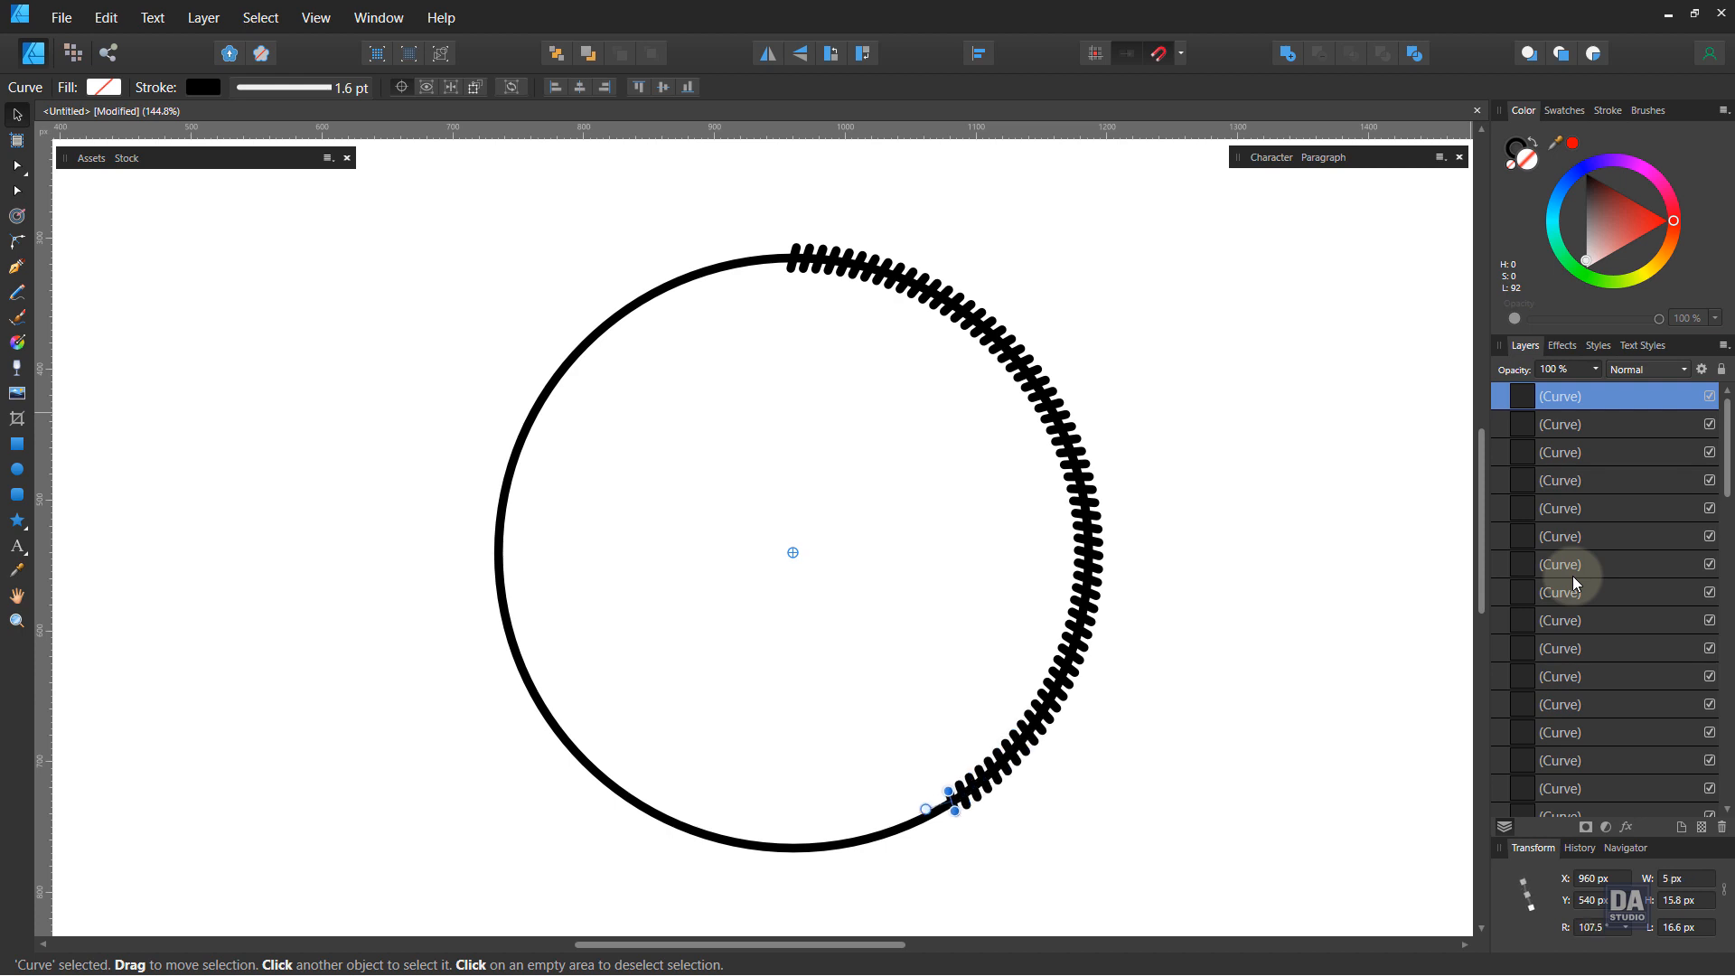
pyautogui.hotkey('ctrl', 'j')
pyautogui.hotkey('ctrl', 'j')
pyautogui.hotkey('ctrl', 'j')
pyautogui.hotkey('ctrl', 'j')
pyautogui.hotkey('ctrl', 'j')
pyautogui.hotkey('ctrl', 'j')
pyautogui.hotkey('ctrl', 'j')
pyautogui.hotkey('ctrl', 'j')
pyautogui.hotkey('ctrl', 'j')
pyautogui.hotkey('ctrl', 'j')
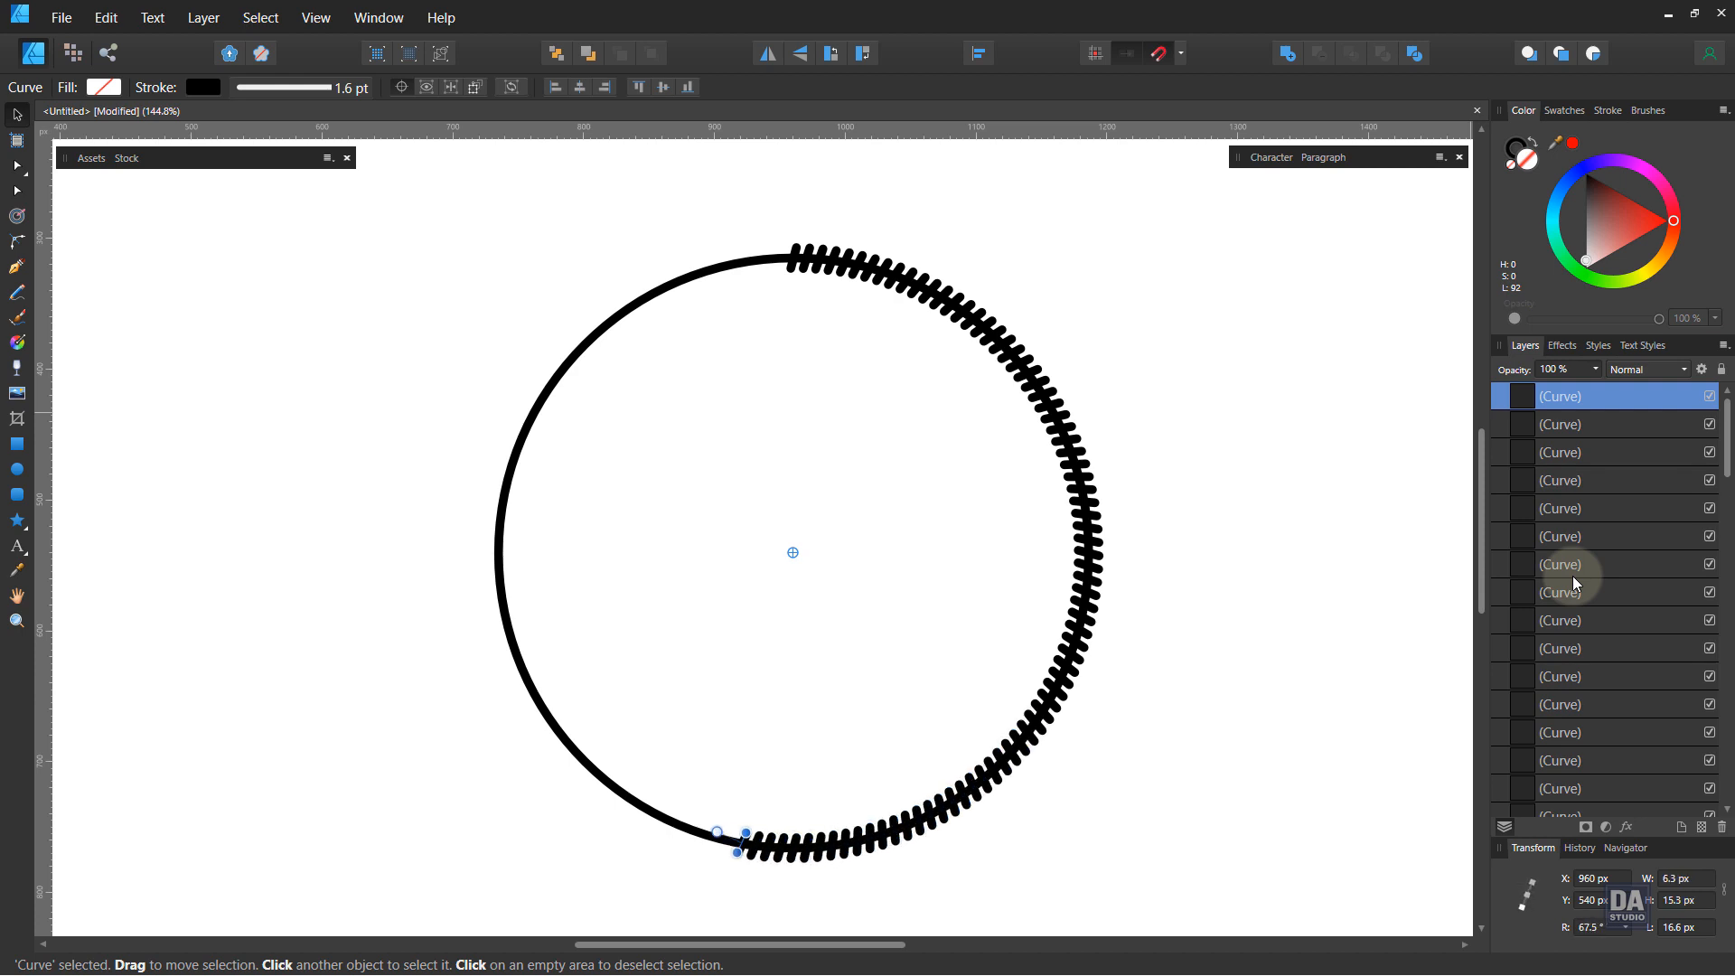
pyautogui.hotkey('ctrl', 'j')
pyautogui.hotkey('ctrl', 'j')
pyautogui.hotkey('ctrl', 'j')
pyautogui.hotkey('ctrl', 'j')
pyautogui.hotkey('ctrl', 'j')
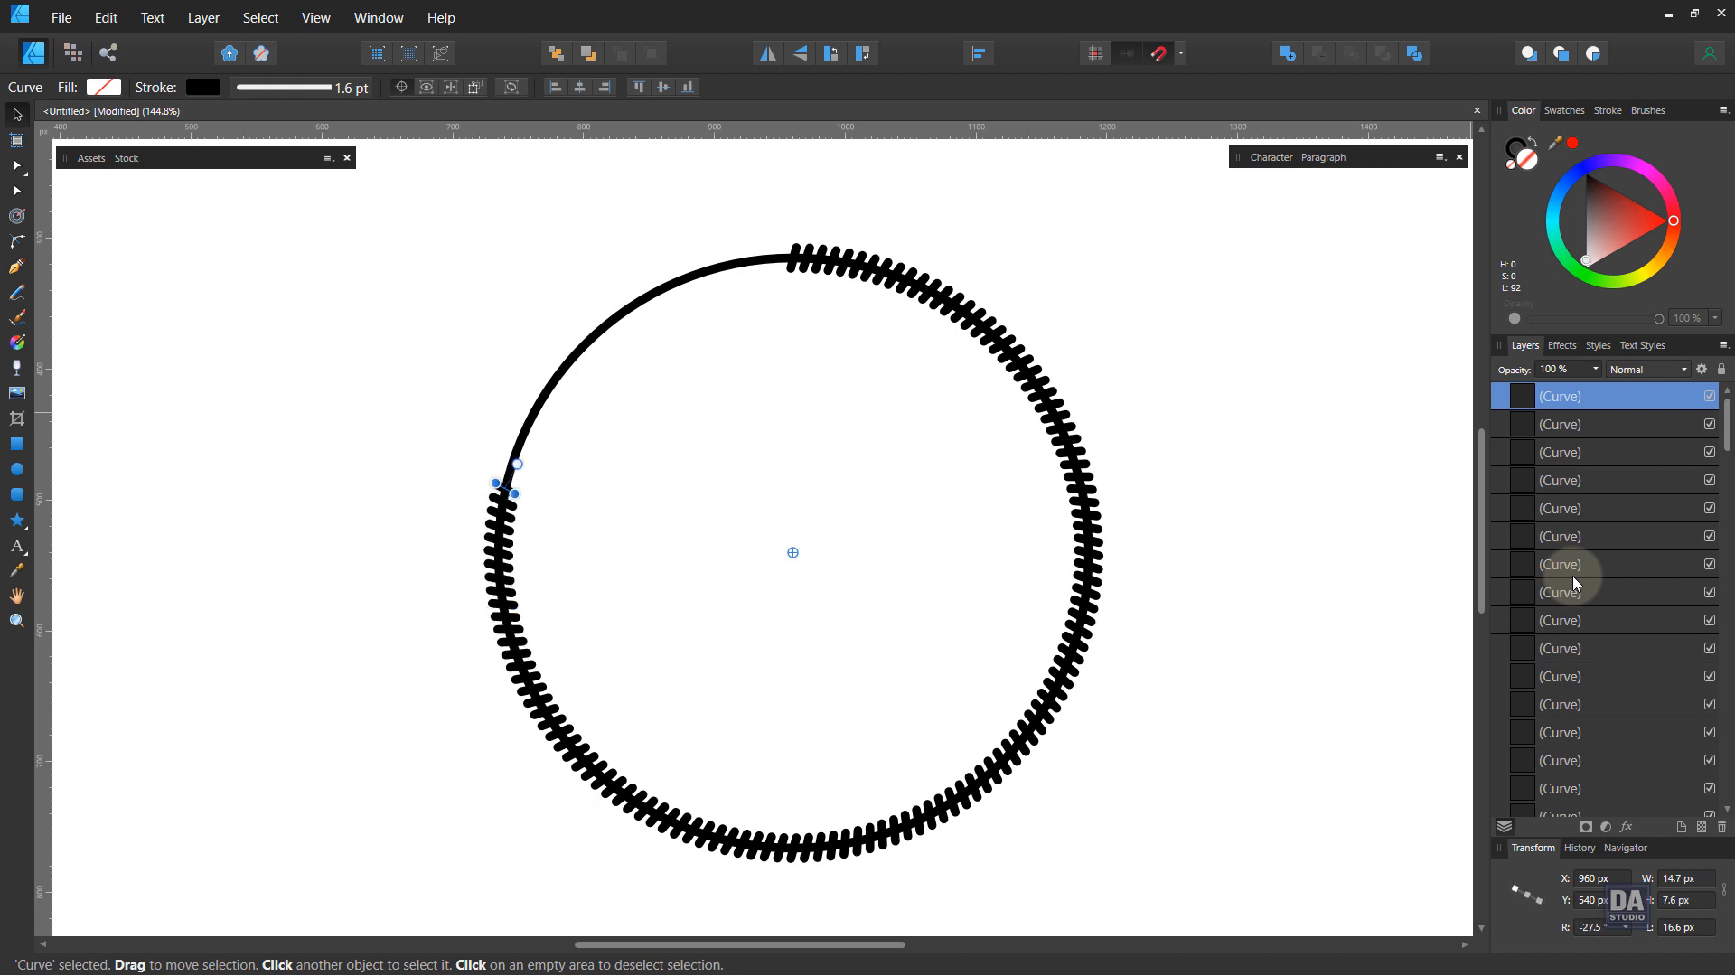
pyautogui.hotkey('ctrl', 'j')
pyautogui.hotkey('ctrl', 'j')
pyautogui.hotkey('ctrl', 'j')
pyautogui.hotkey('ctrl', 'j')
pyautogui.hotkey('ctrl', 'j')
pyautogui.hotkey('ctrl', 'j')
pyautogui.hotkey('ctrl', 'j')
pyautogui.hotkey('ctrl', 'j')
pyautogui.hotkey('ctrl', 'j')
pyautogui.hotkey('ctrl', 'j')
pyautogui.hotkey('ctrl', 'j')
pyautogui.hotkey('ctrl', 'j')
pyautogui.hotkey('ctrl', 'j')
pyautogui.hotkey('ctrl', 'j')
pyautogui.hotkey('ctrl', 'j')
pyautogui.hotkey('ctrl', 'j')
pyautogui.hotkey('ctrl', 'j')
pyautogui.hotkey('ctrl', 'j')
pyautogui.hotkey('ctrl', 'j')
pyautogui.hotkey('ctrl', 'j')
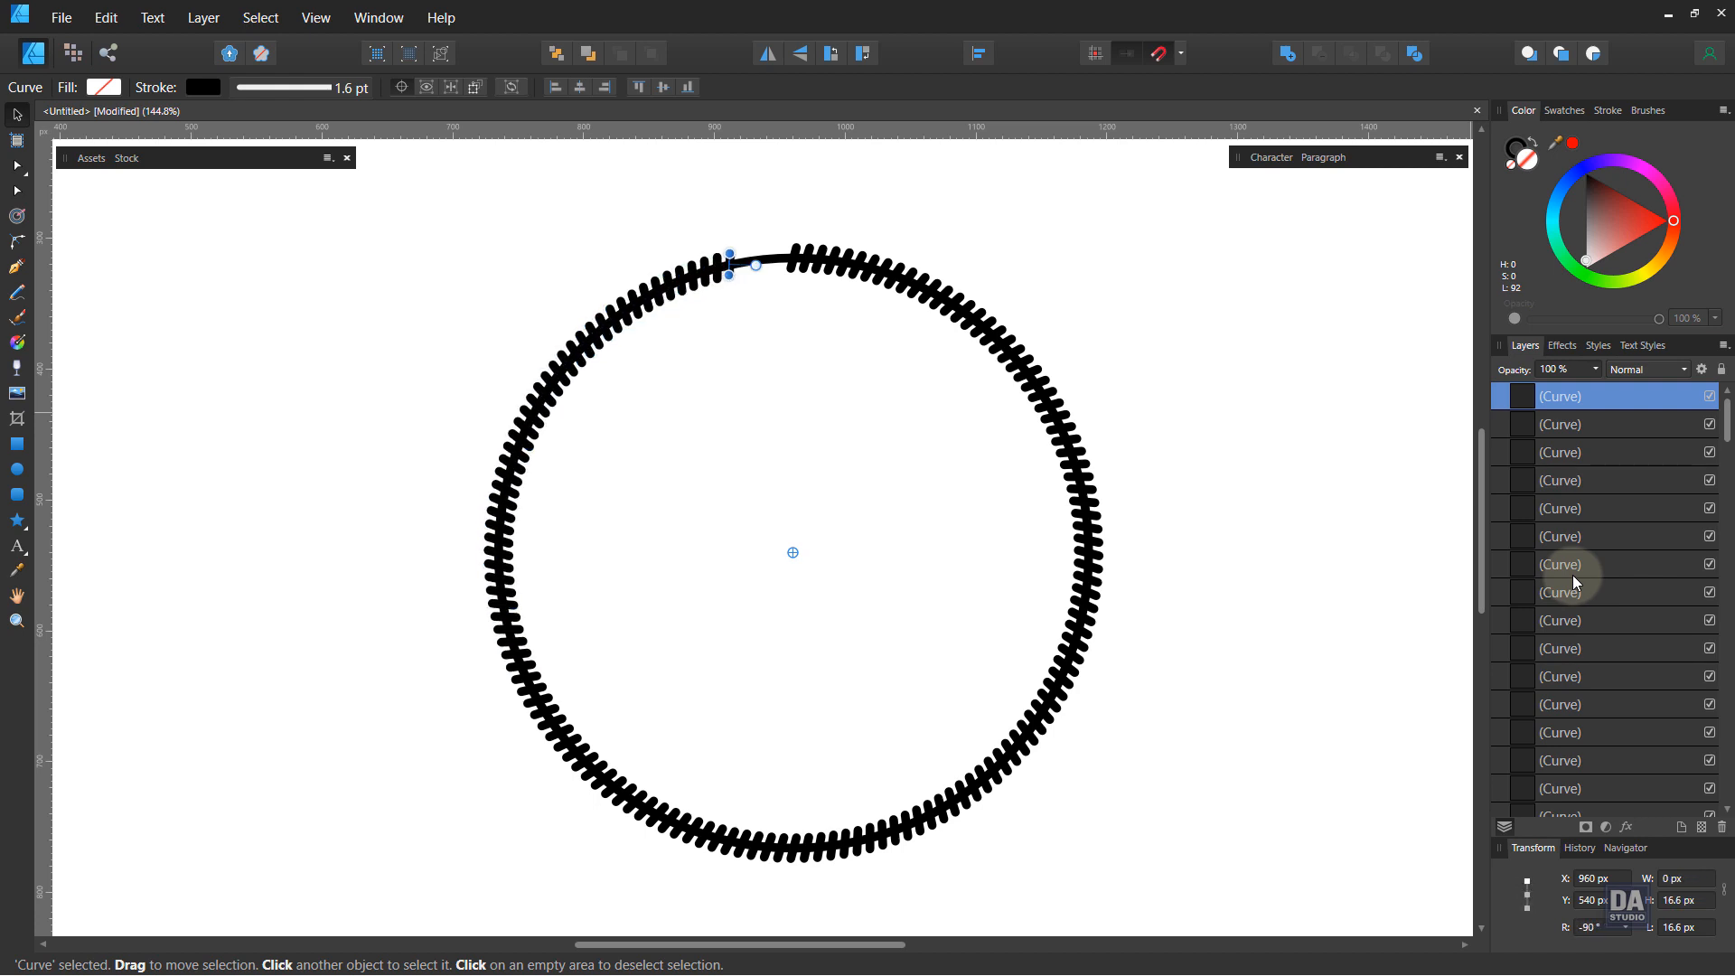
pyautogui.hotkey('ctrl', 'j')
pyautogui.hotkey('ctrl', 'j')
pyautogui.hotkey('ctrl', 'j')
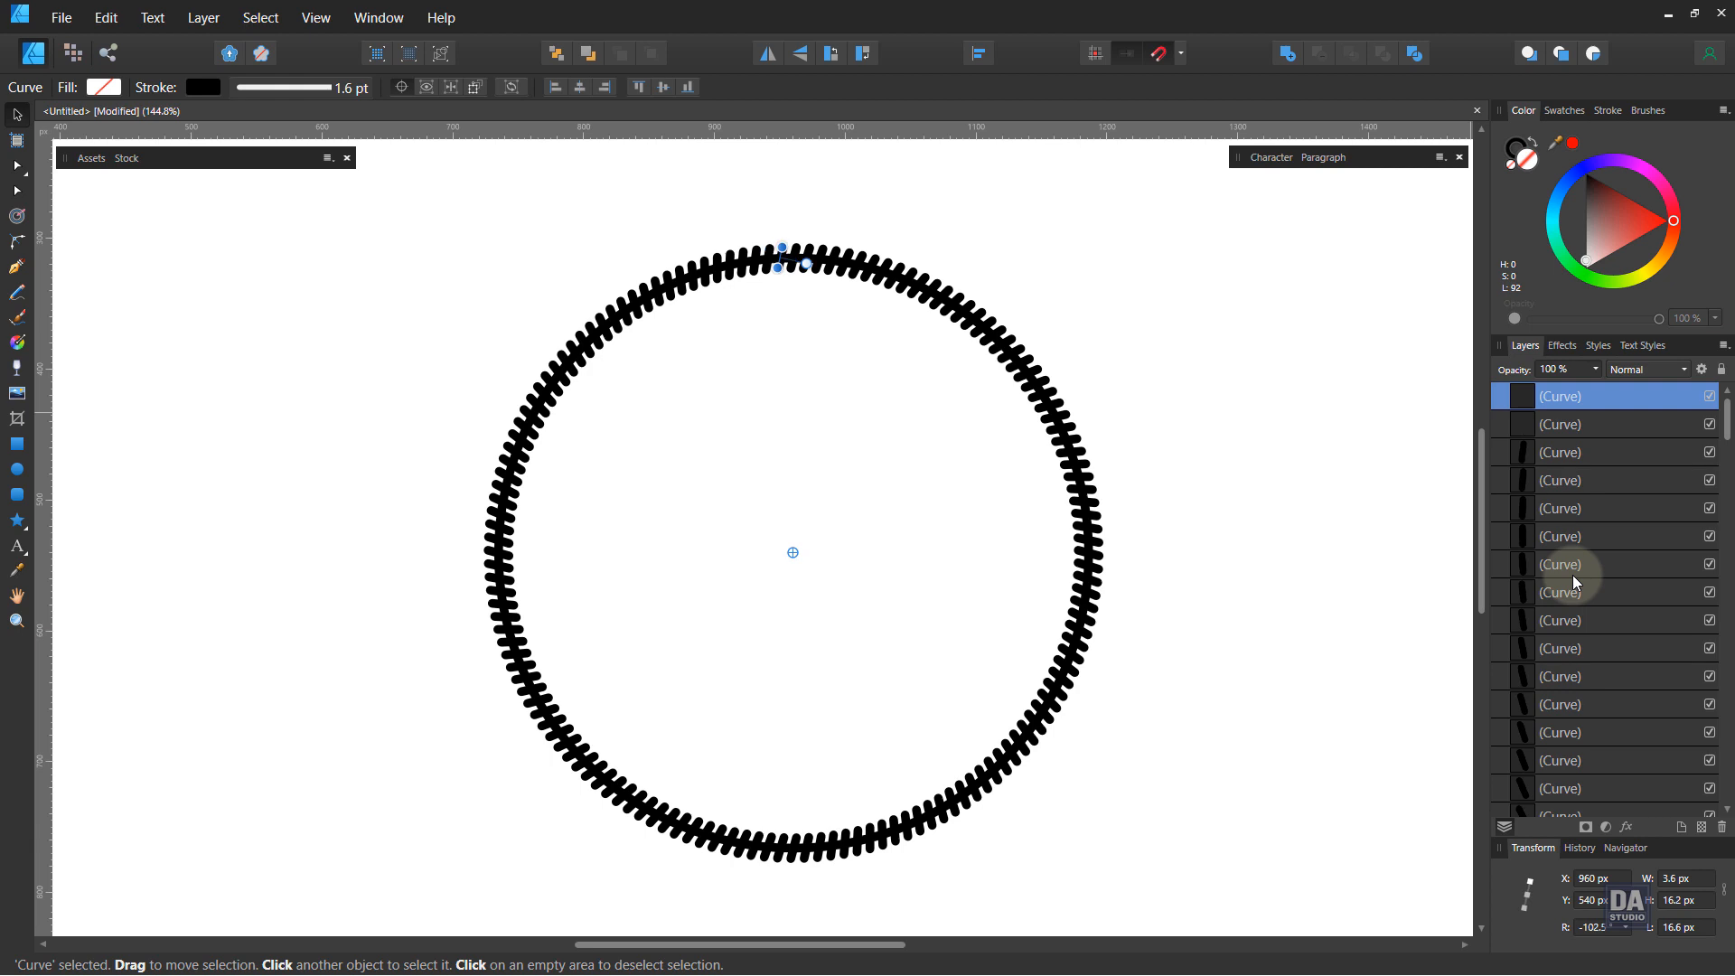
# Step: Hide the original circle ellipse so only the tick marks remain visible
pyautogui.click(1320, 572)
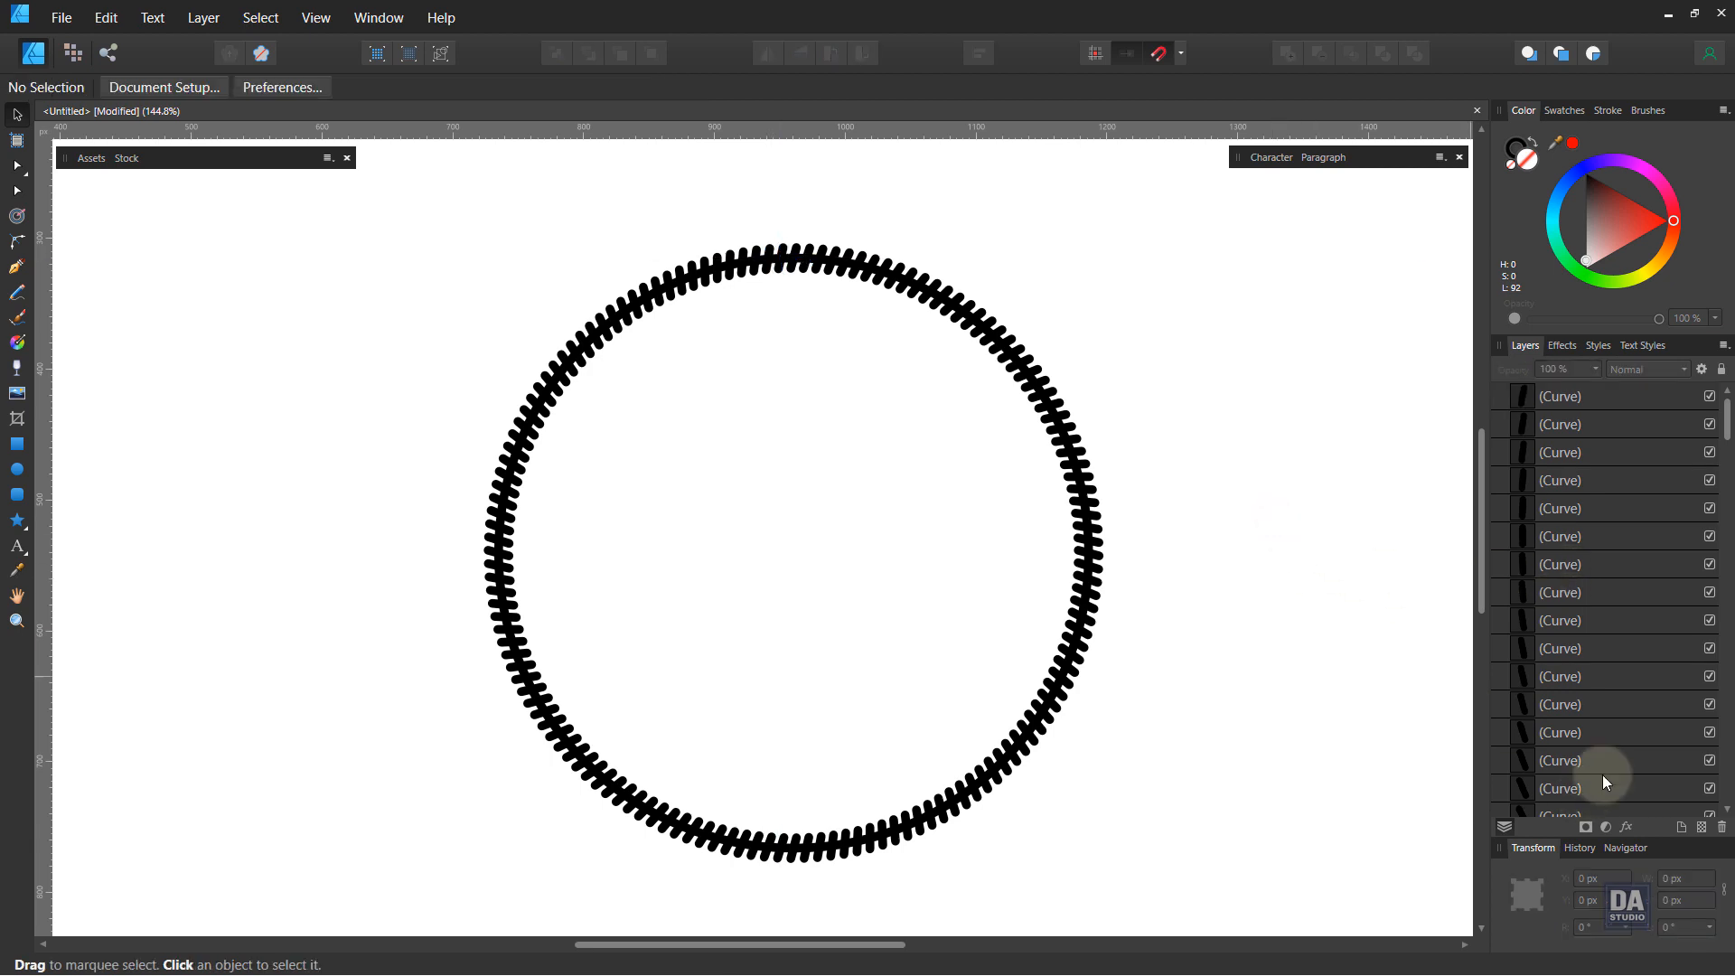
pyautogui.moveTo(1728, 432); pyautogui.dragTo(1720, 784)
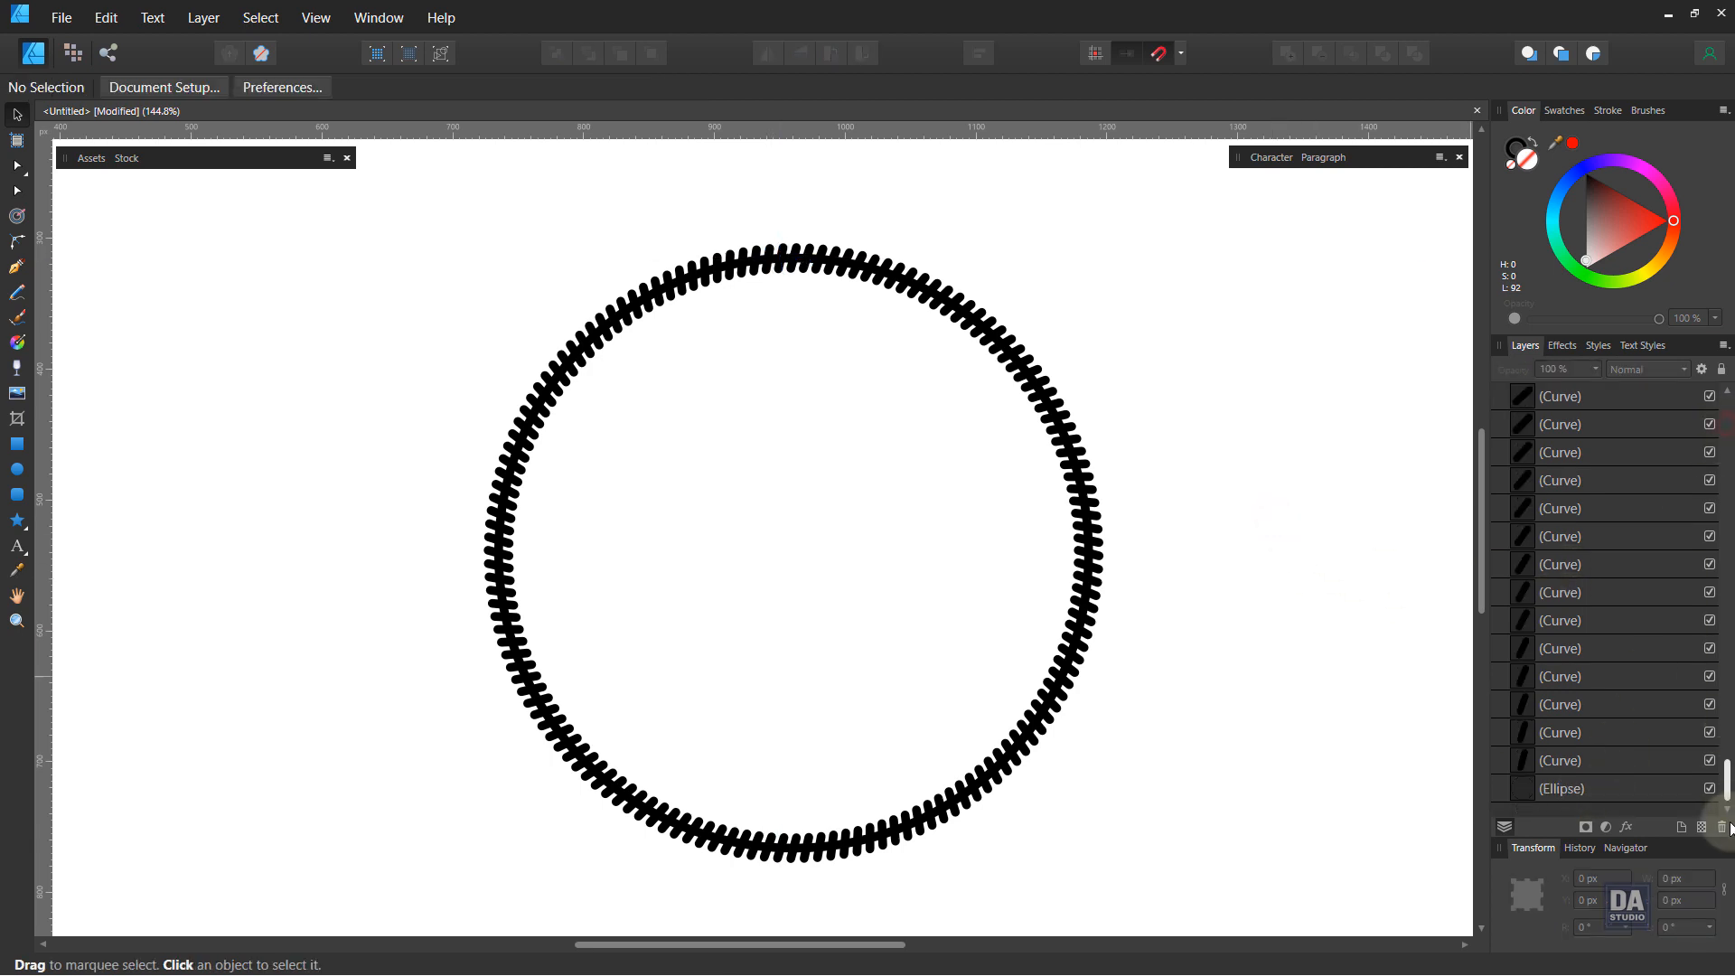
pyautogui.click(1631, 794)
pyautogui.click(1710, 789)
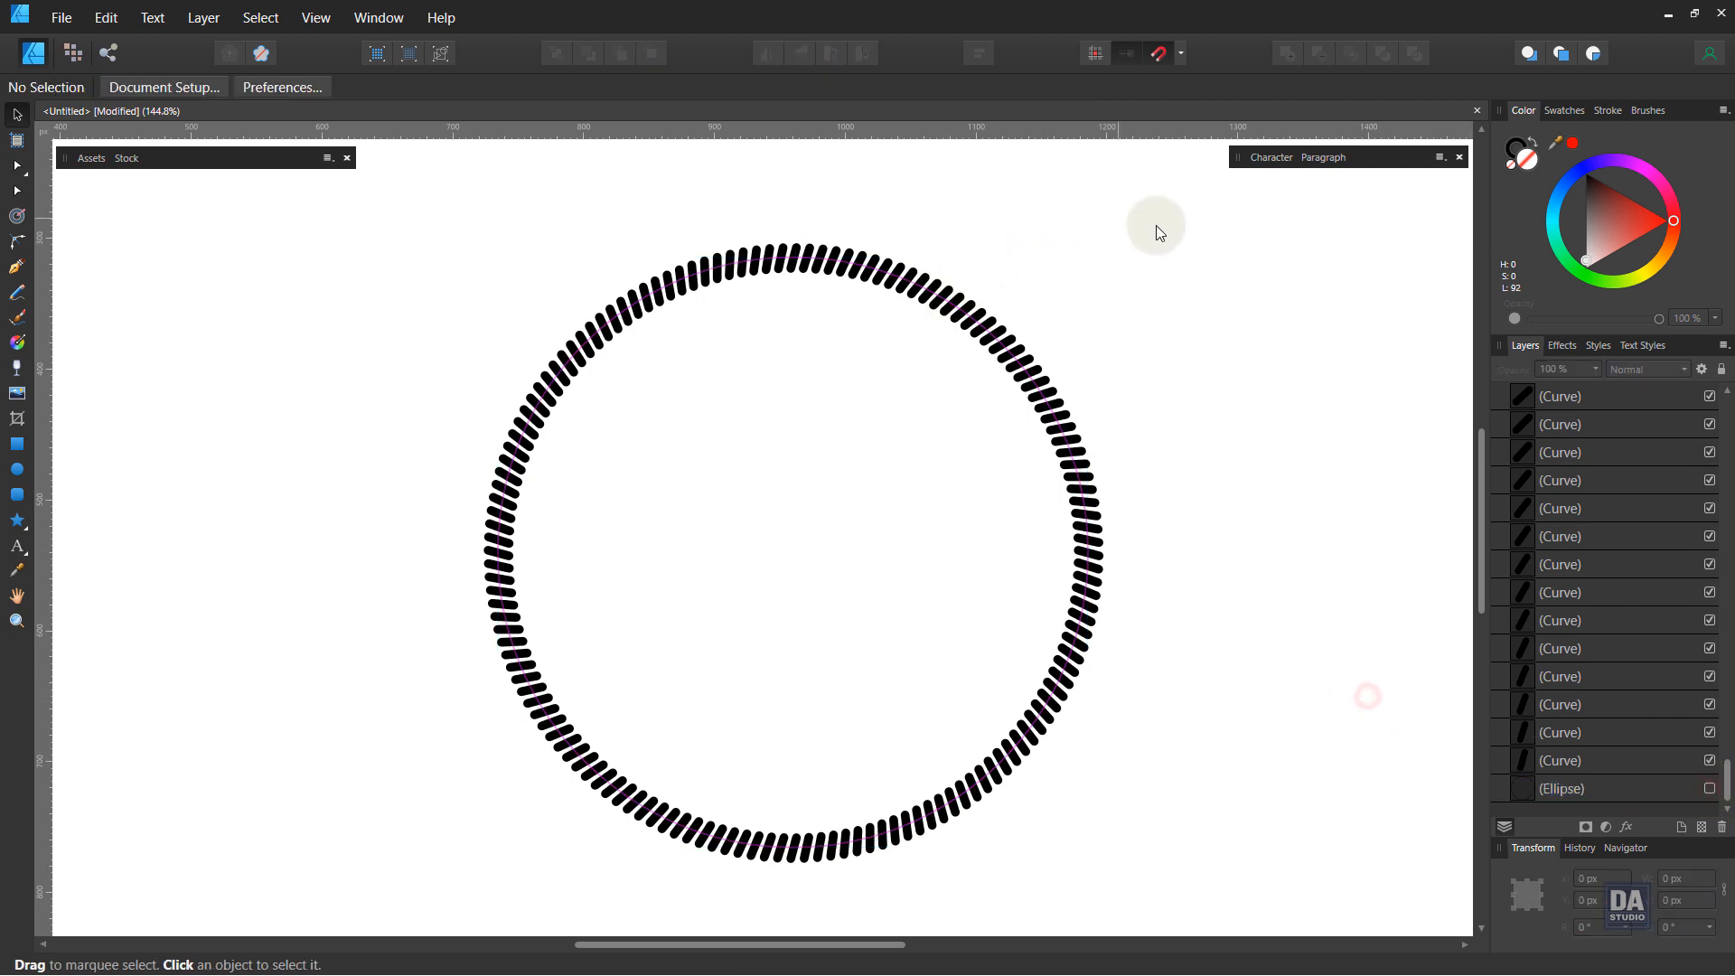
# Step: Select all the tick marks and group them
pyautogui.moveTo(1177, 229); pyautogui.dragTo(408, 875)
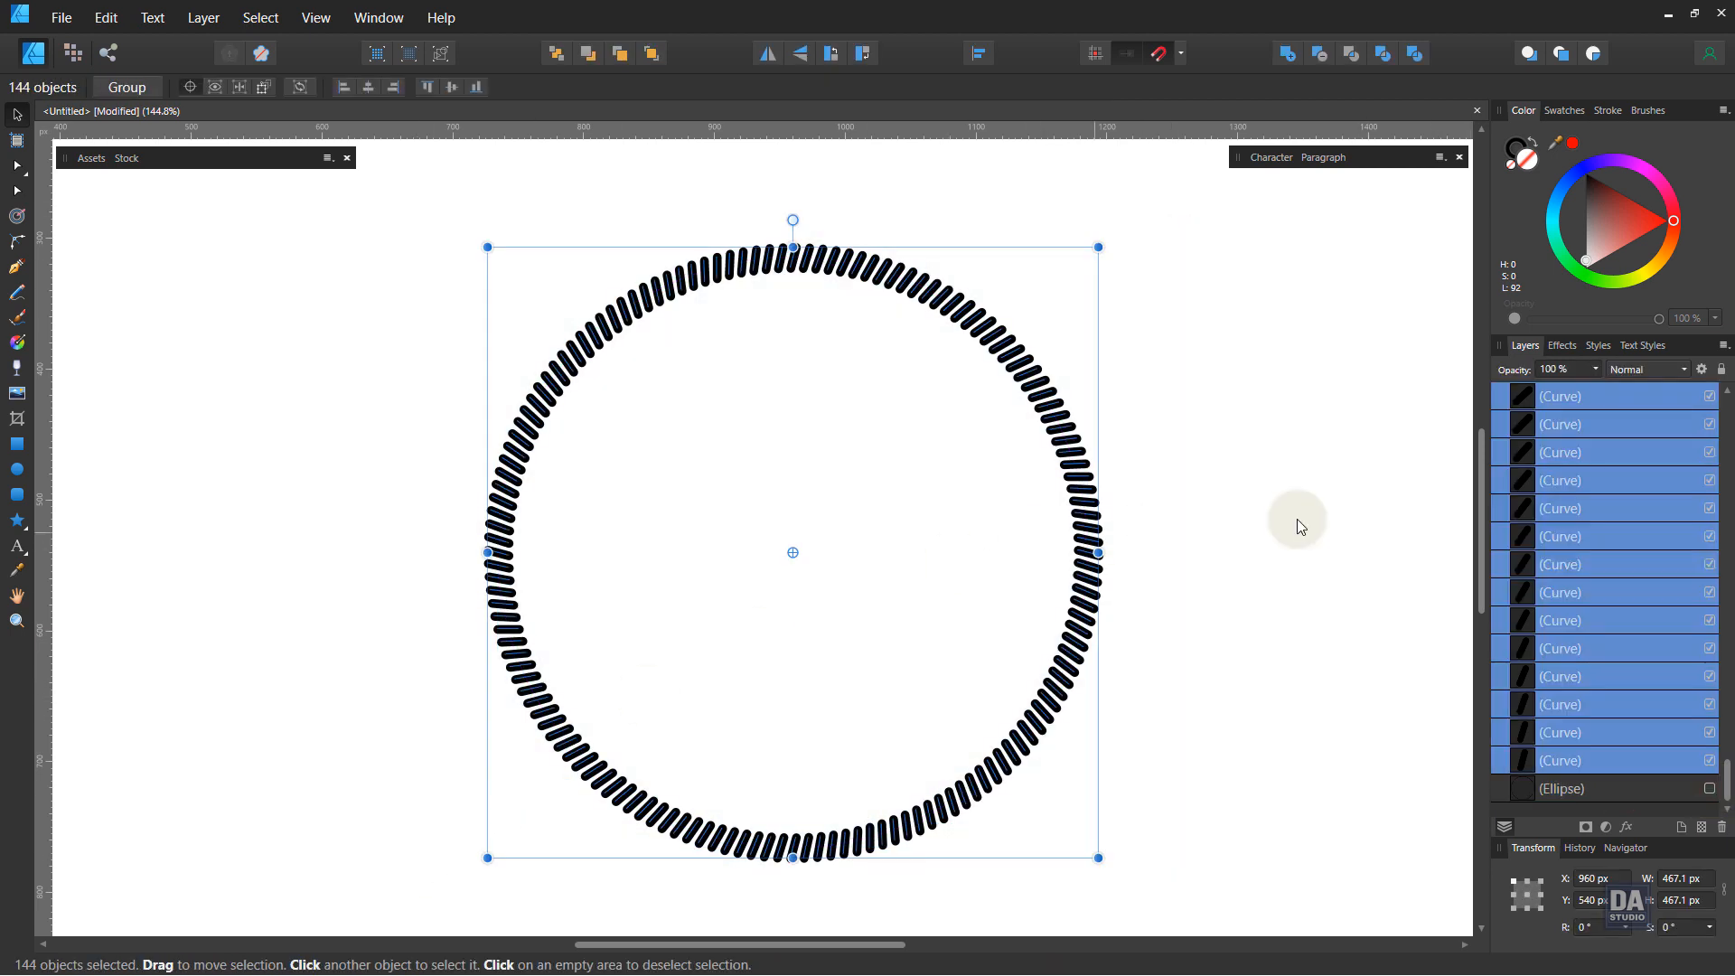
pyautogui.rightClick(1541, 472)
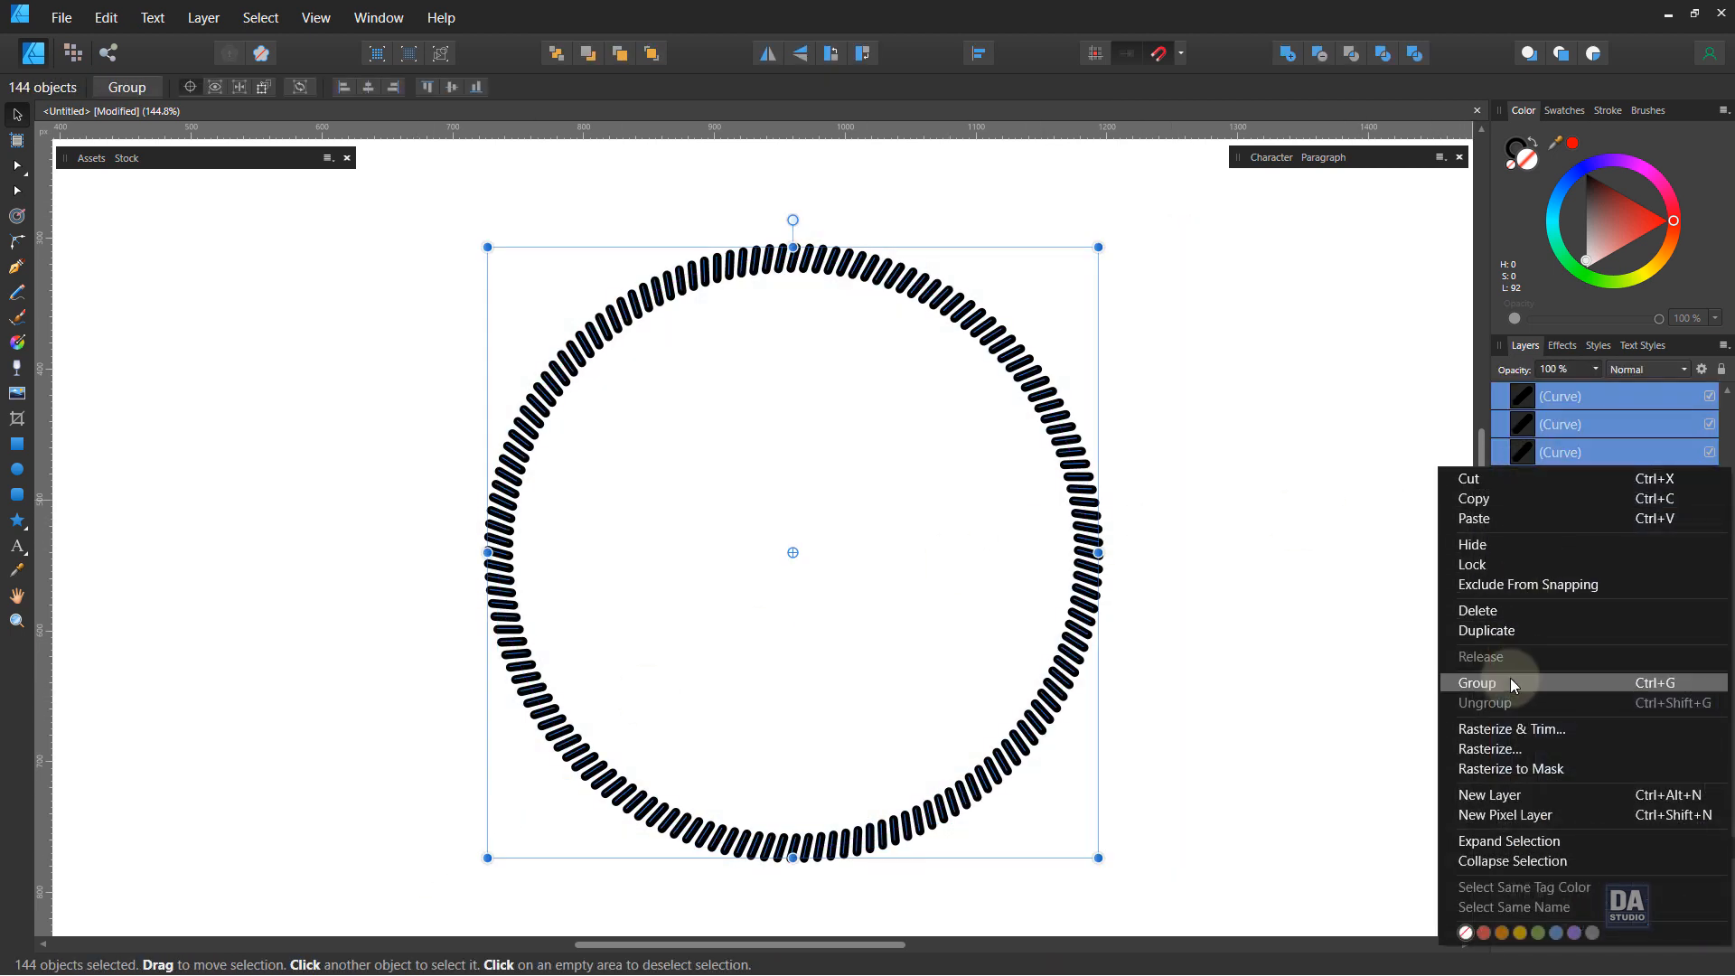
pyautogui.click(1510, 679)
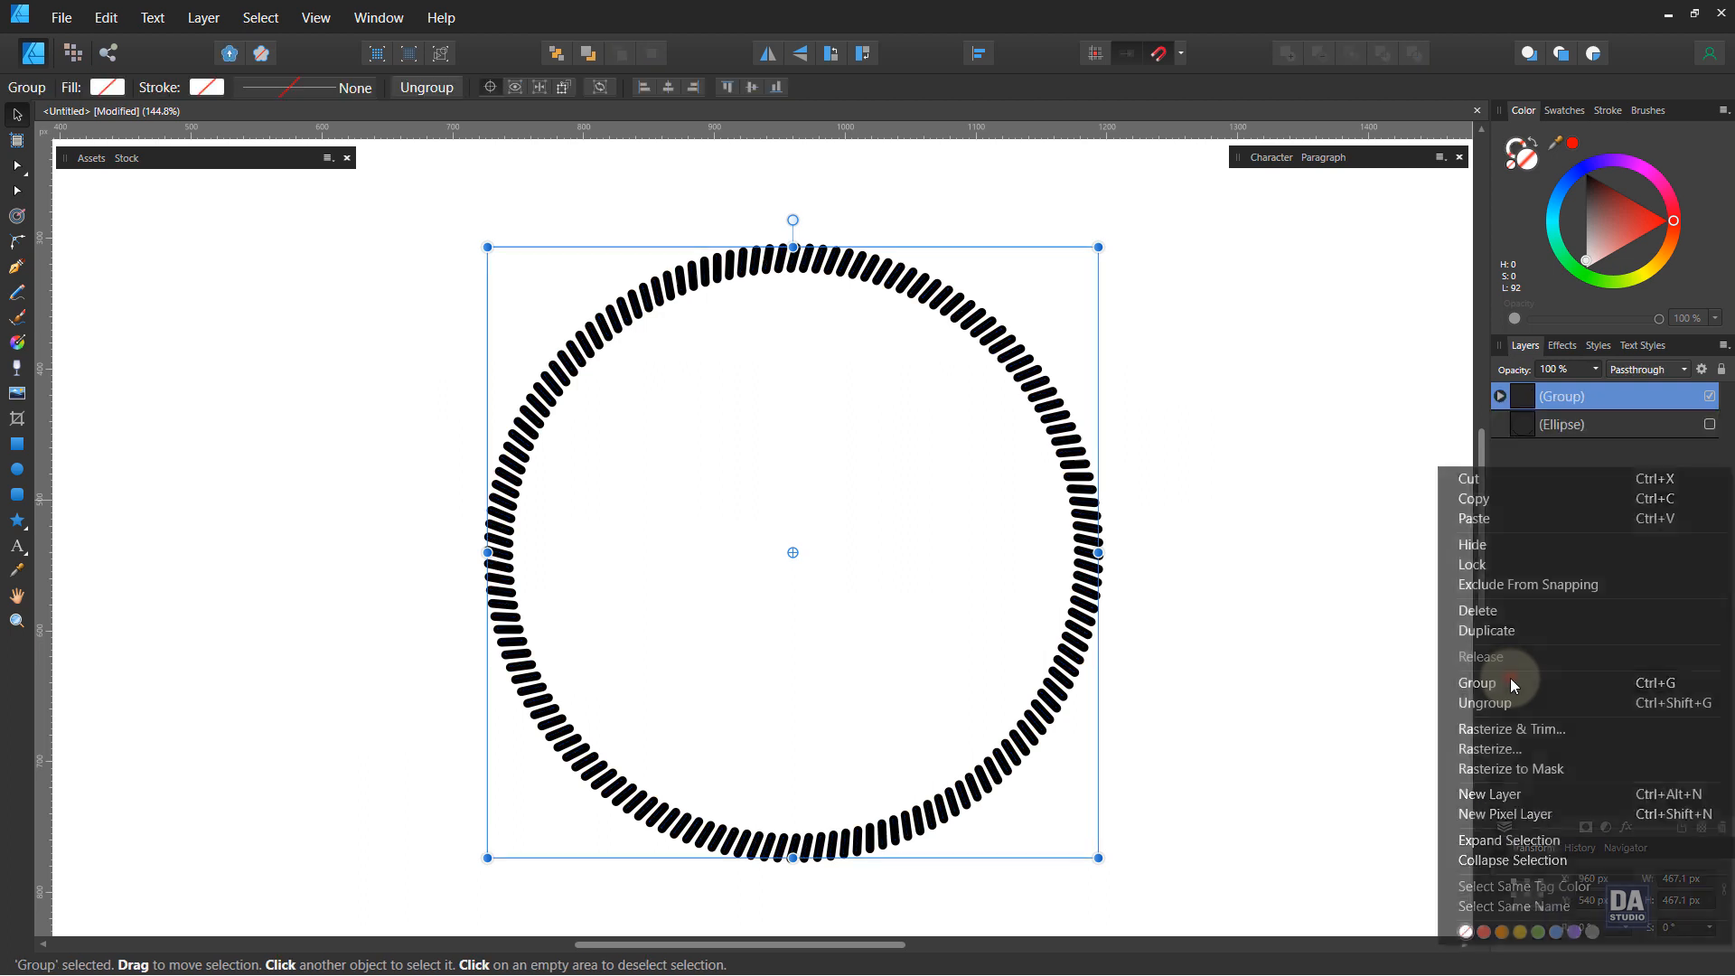
# Step: Draw a black five-point star about 36 px wide near the top inside the tick ring
pyautogui.click(1211, 479)
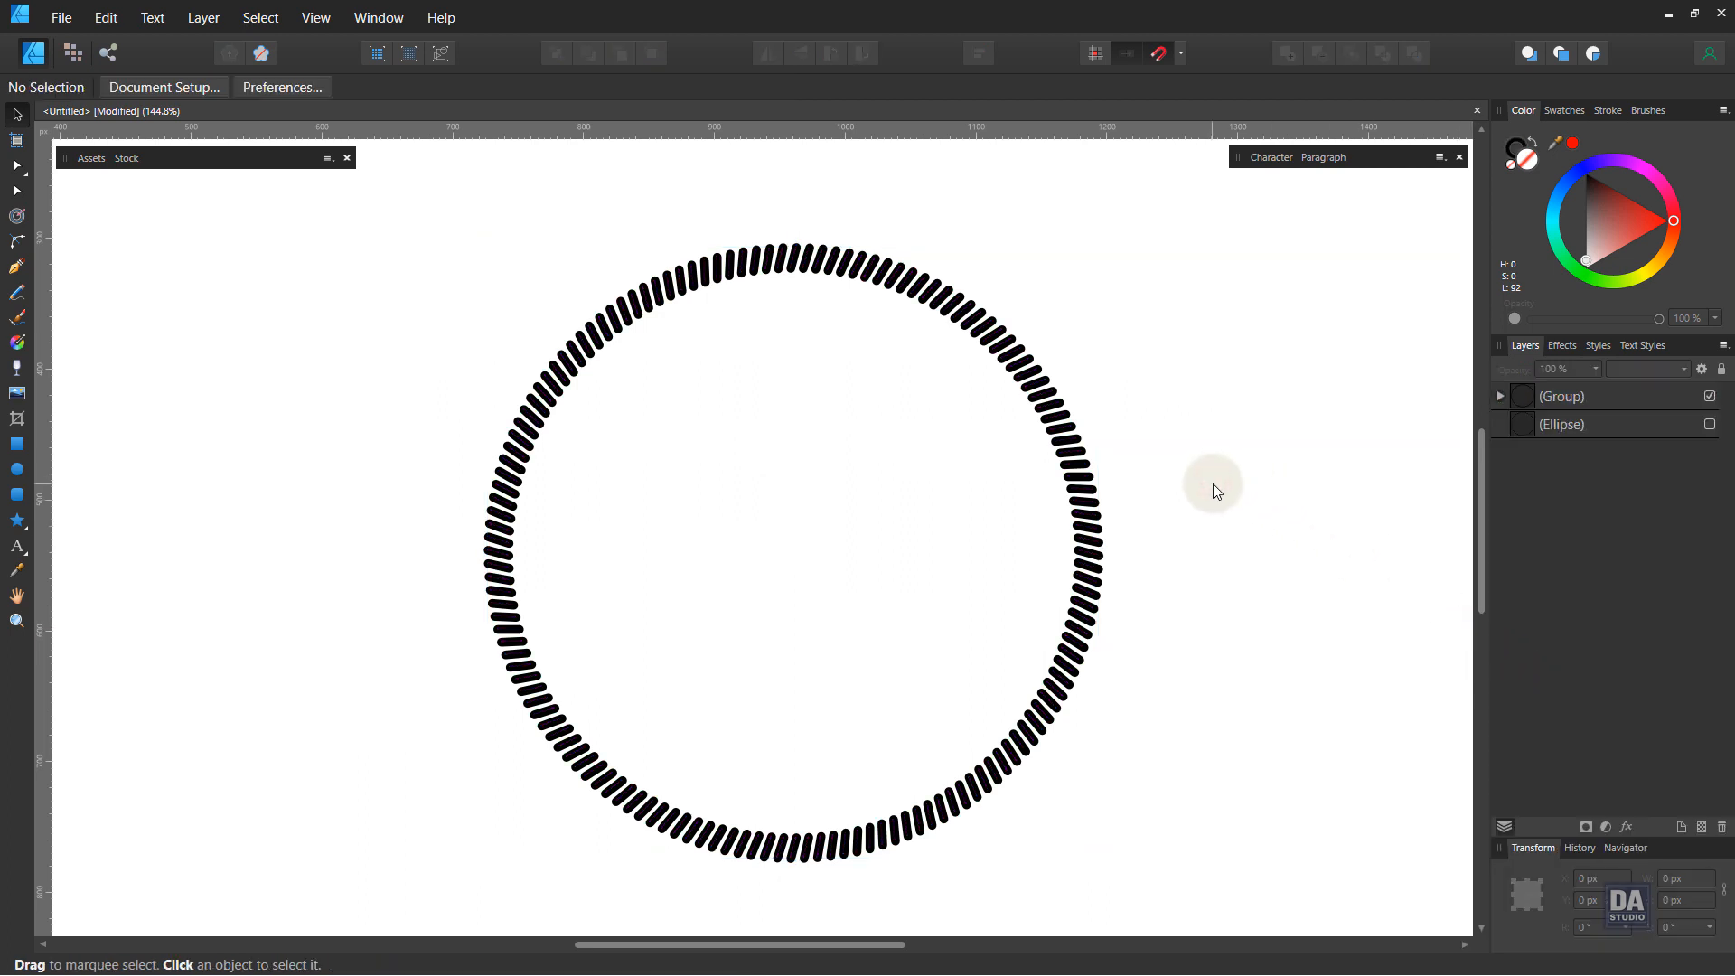
pyautogui.moveTo(1097, 505); pyautogui.dragTo(1103, 490)
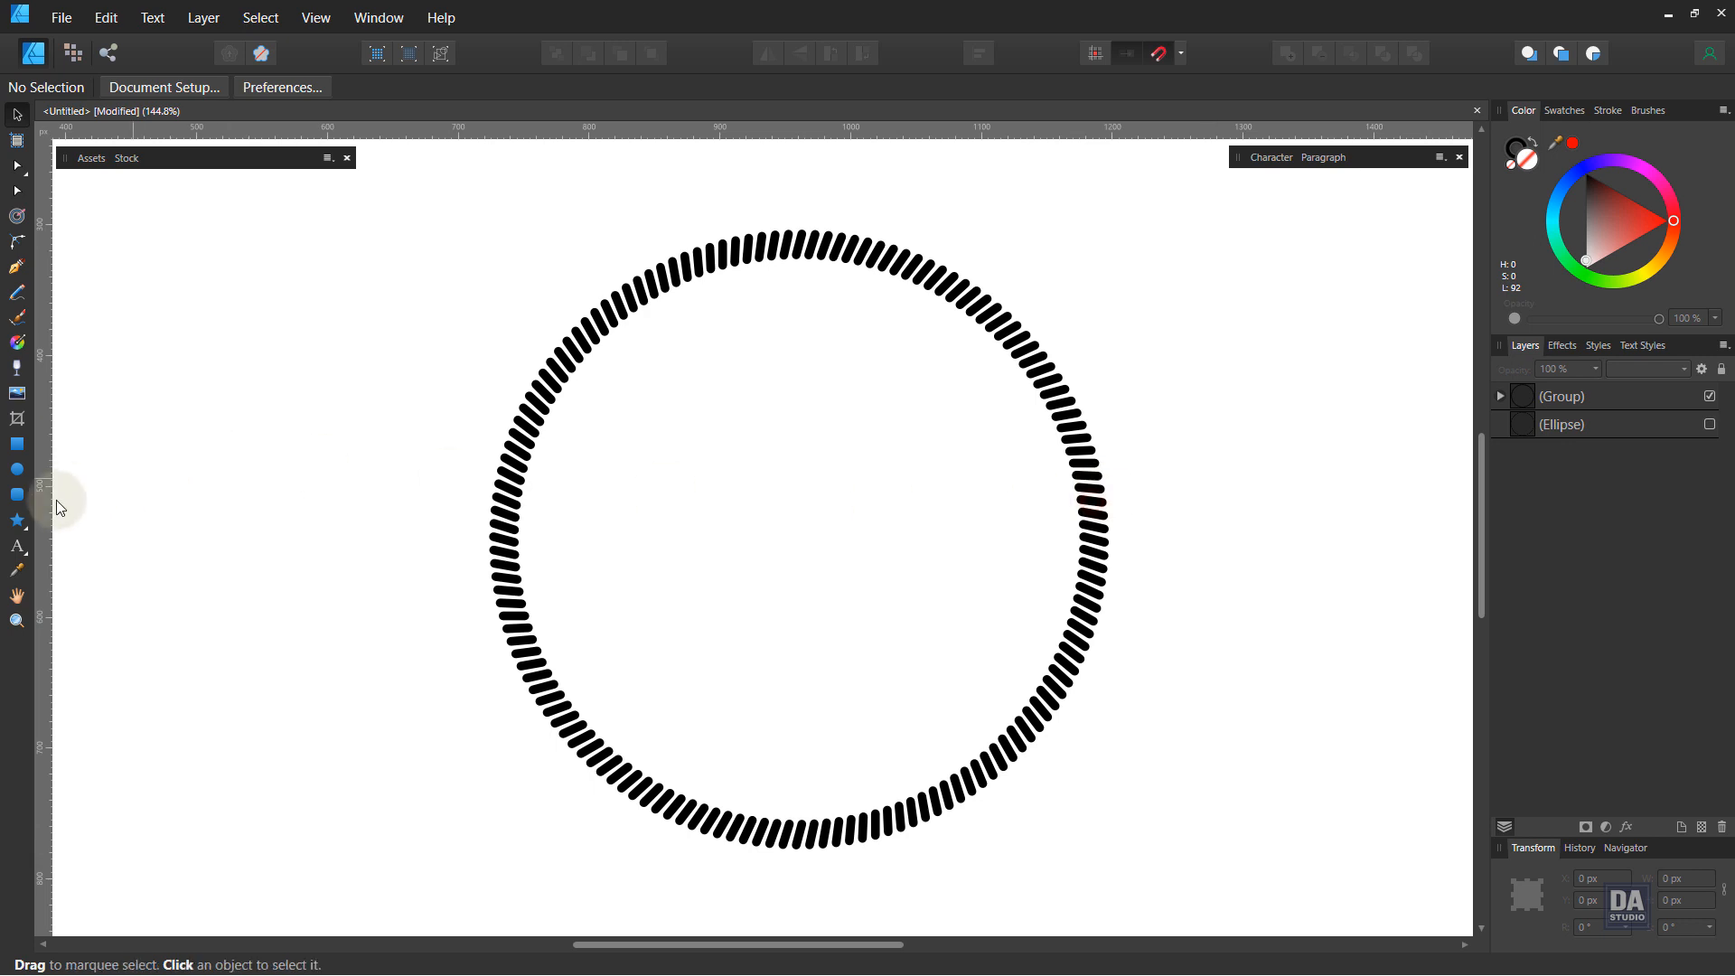
pyautogui.click(17, 520)
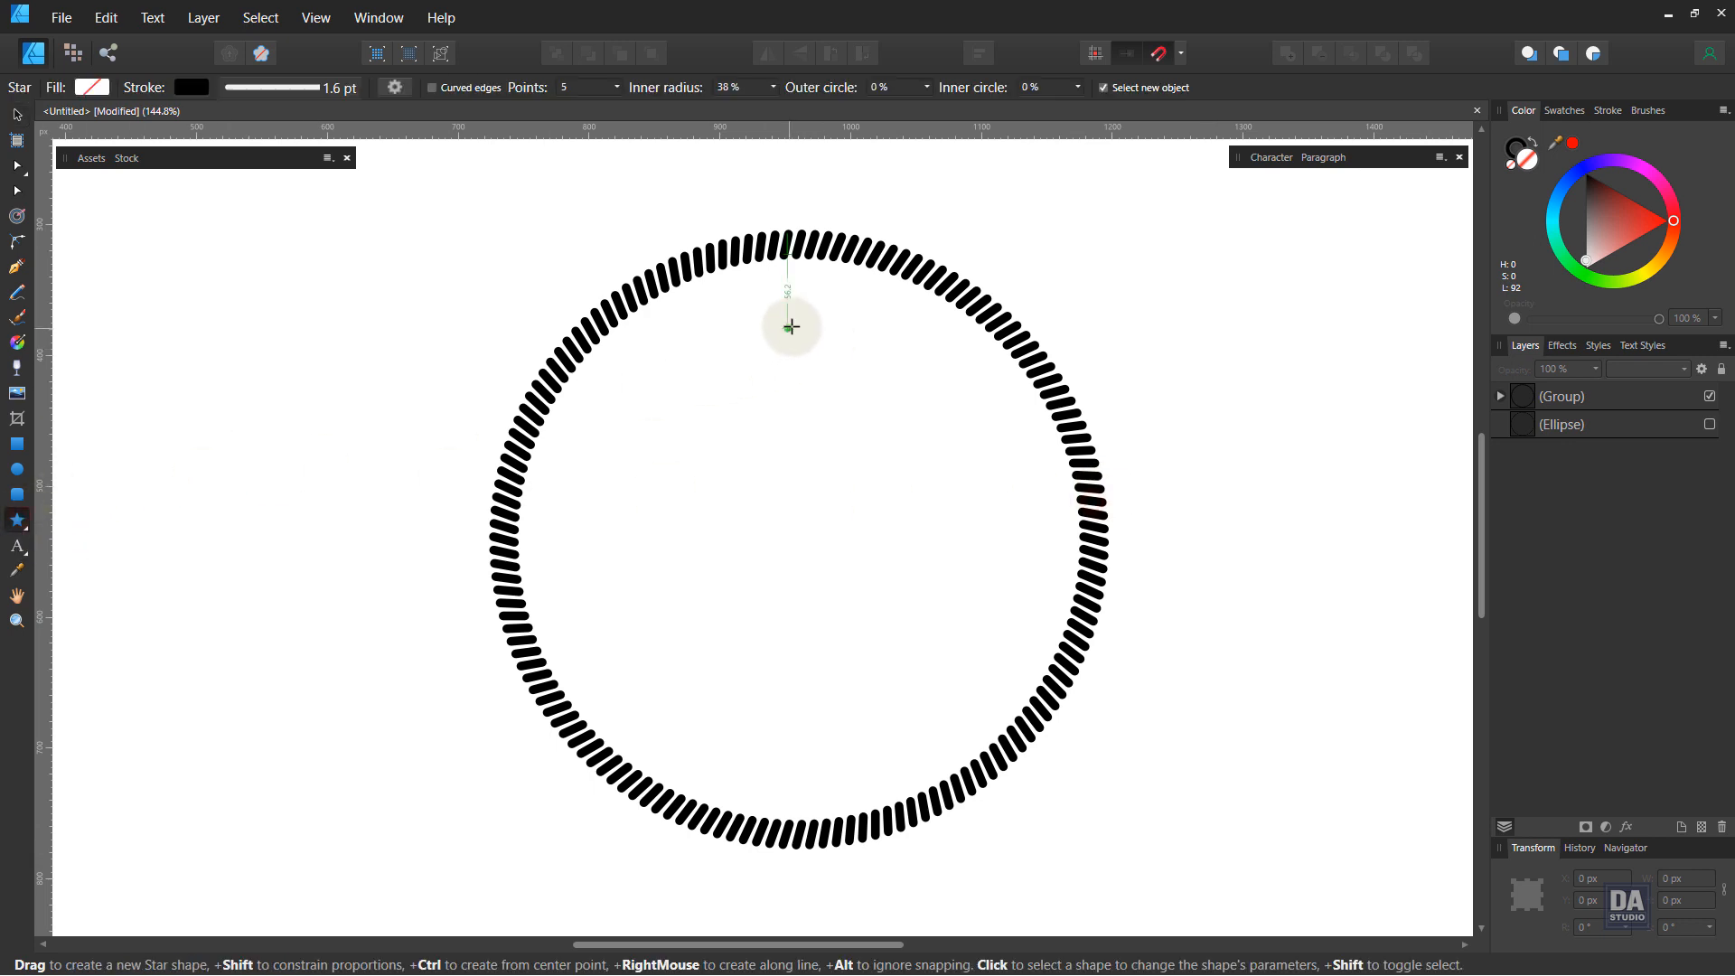
pyautogui.moveTo(774, 291)
pyautogui.mouseDown()
pyautogui.moveTo(841, 340)
pyautogui.moveTo(824, 318)
pyautogui.mouseUp()
pyautogui.click(1533, 141)
pyautogui.press('v')
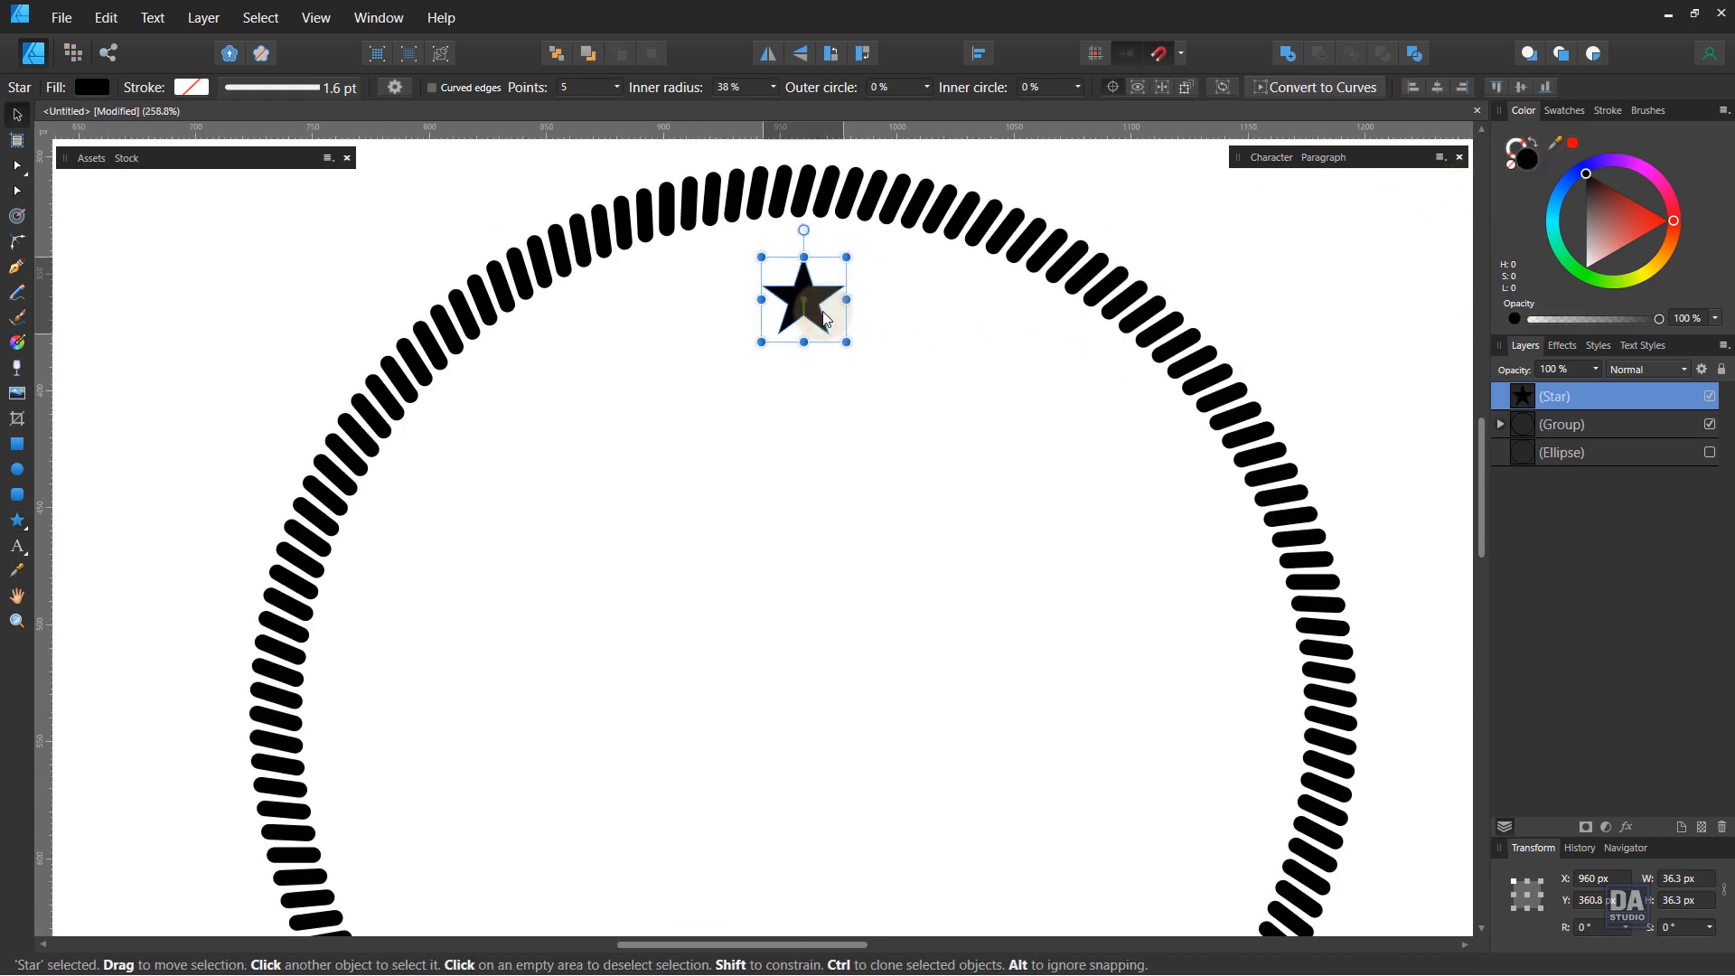
# Step: Create two smaller copies of the star flanking it on the left and right
pyautogui.moveTo(847, 342)
pyautogui.mouseDown()
pyautogui.moveTo(754, 332)
pyautogui.moveTo(720, 359)
pyautogui.moveTo(731, 334)
pyautogui.moveTo(719, 343)
pyautogui.moveTo(902, 332)
pyautogui.mouseUp()
pyautogui.keyDown('shift'); pyautogui.click(723, 327); pyautogui.keyUp('shift')
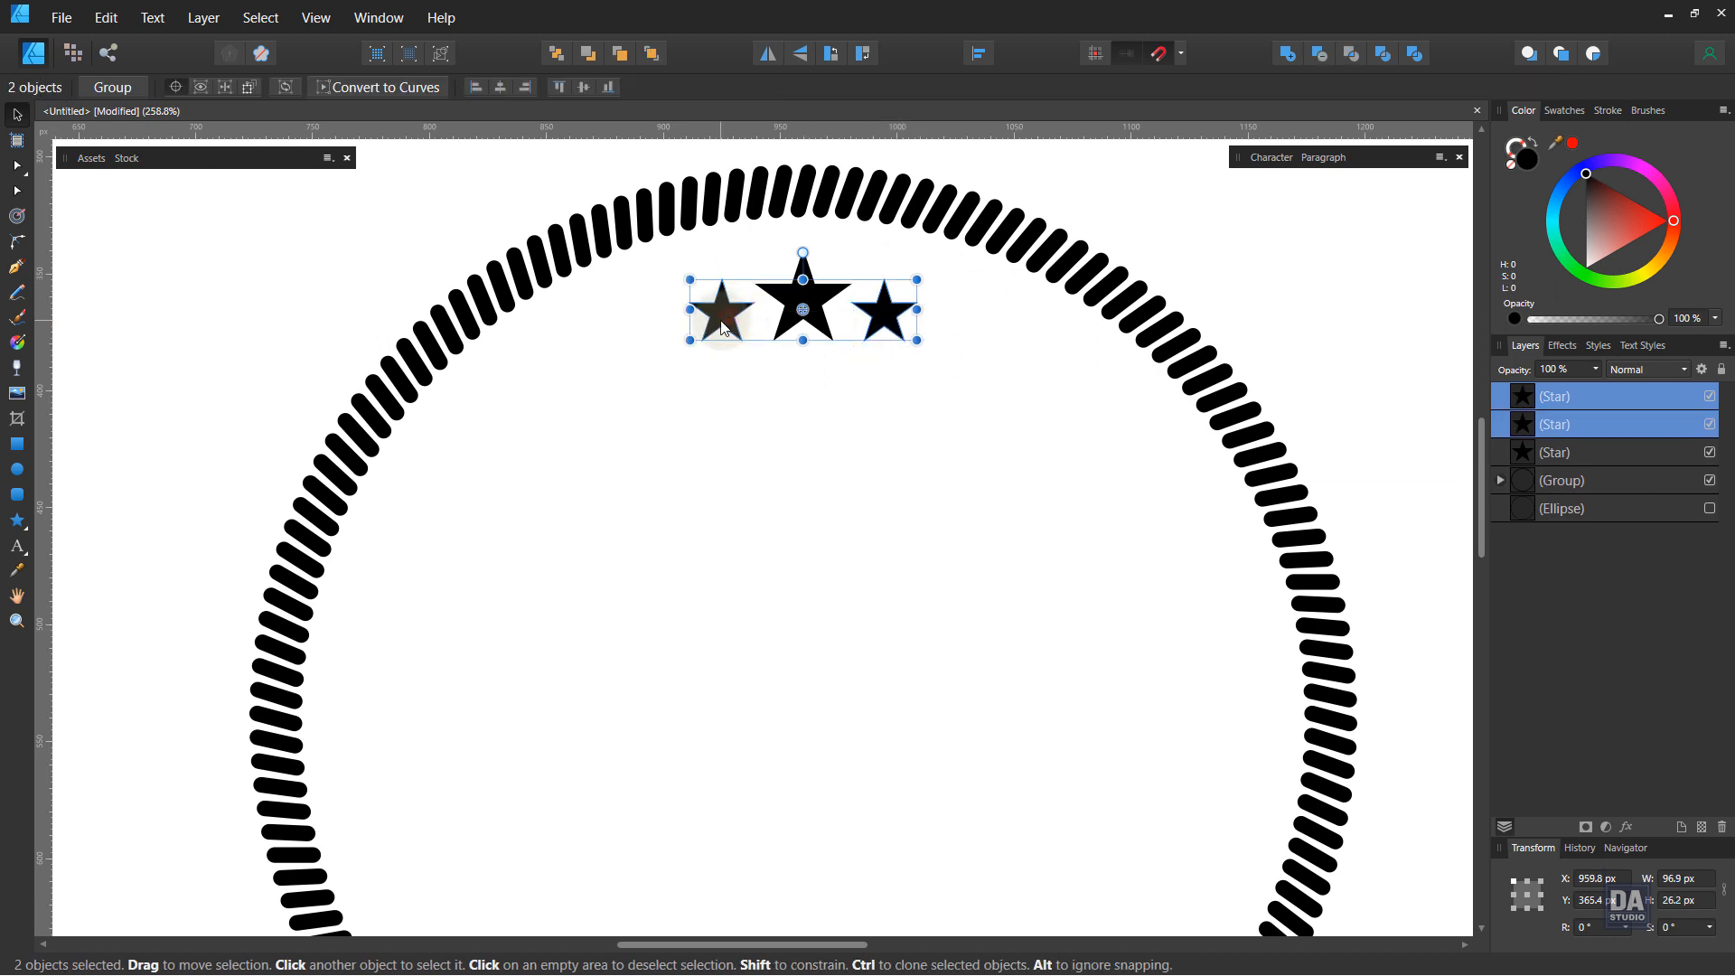
pyautogui.moveTo(730, 327); pyautogui.dragTo(726, 327)
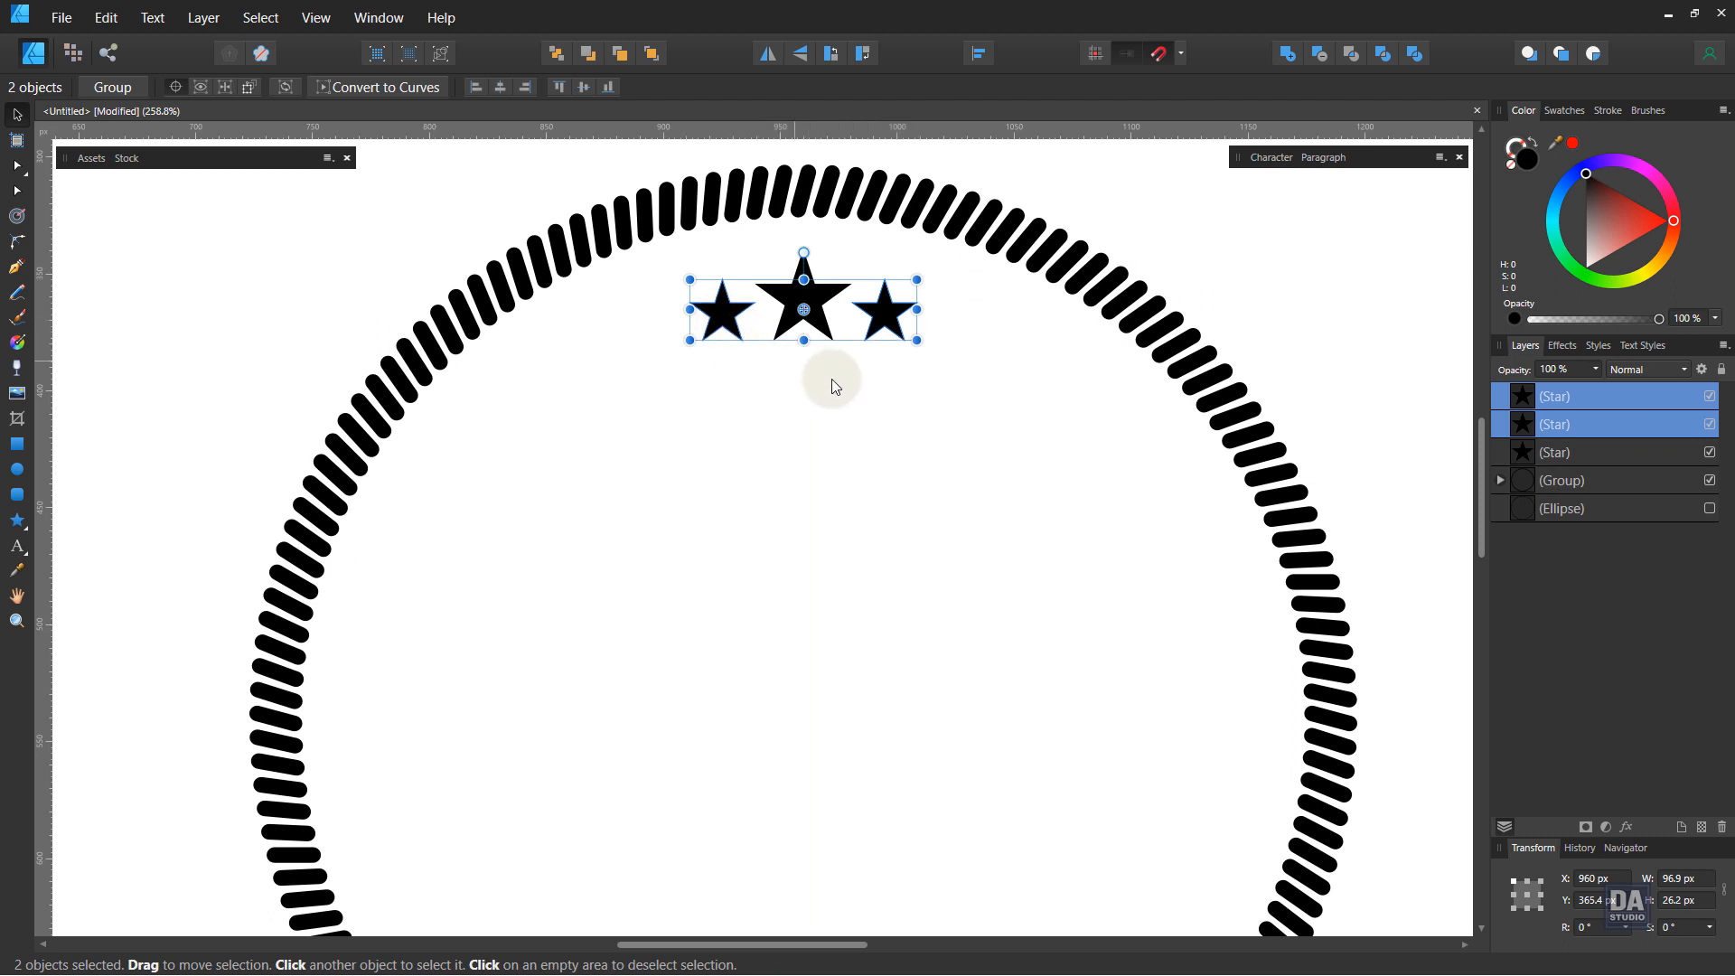
pyautogui.click(832, 378)
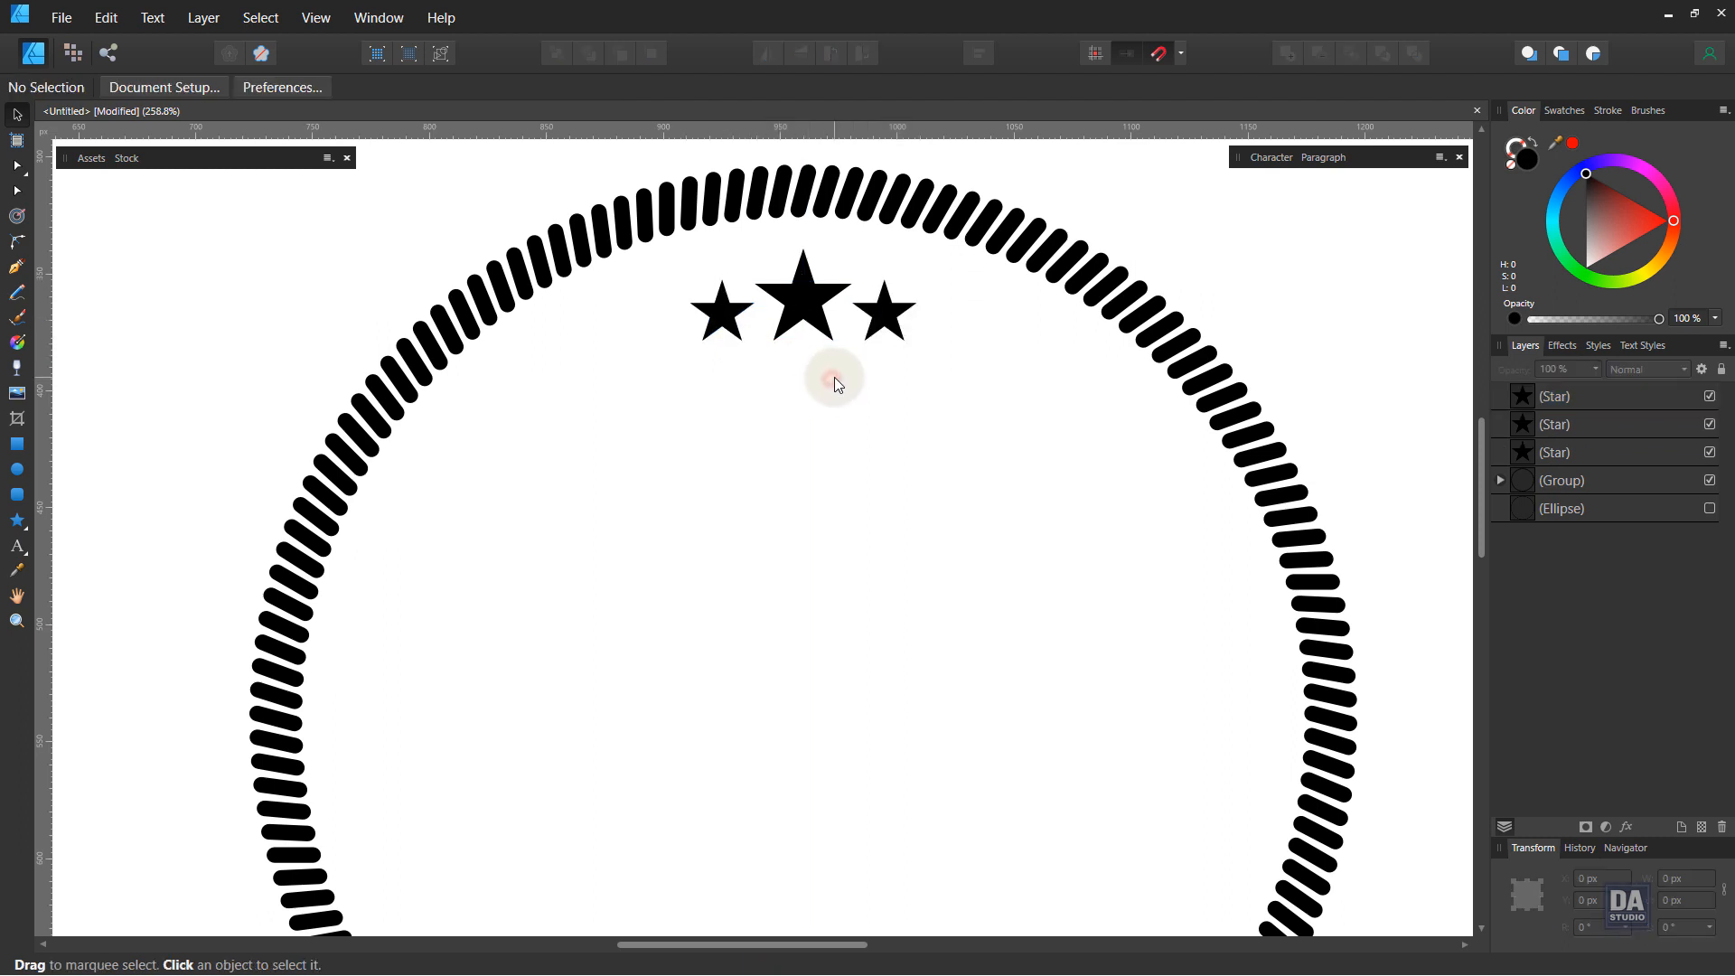
# Step: Select both small flanking stars and adjust their placement beside the large star
pyautogui.click(740, 343)
pyautogui.keyDown('shift'); pyautogui.click(892, 322); pyautogui.keyUp('shift')
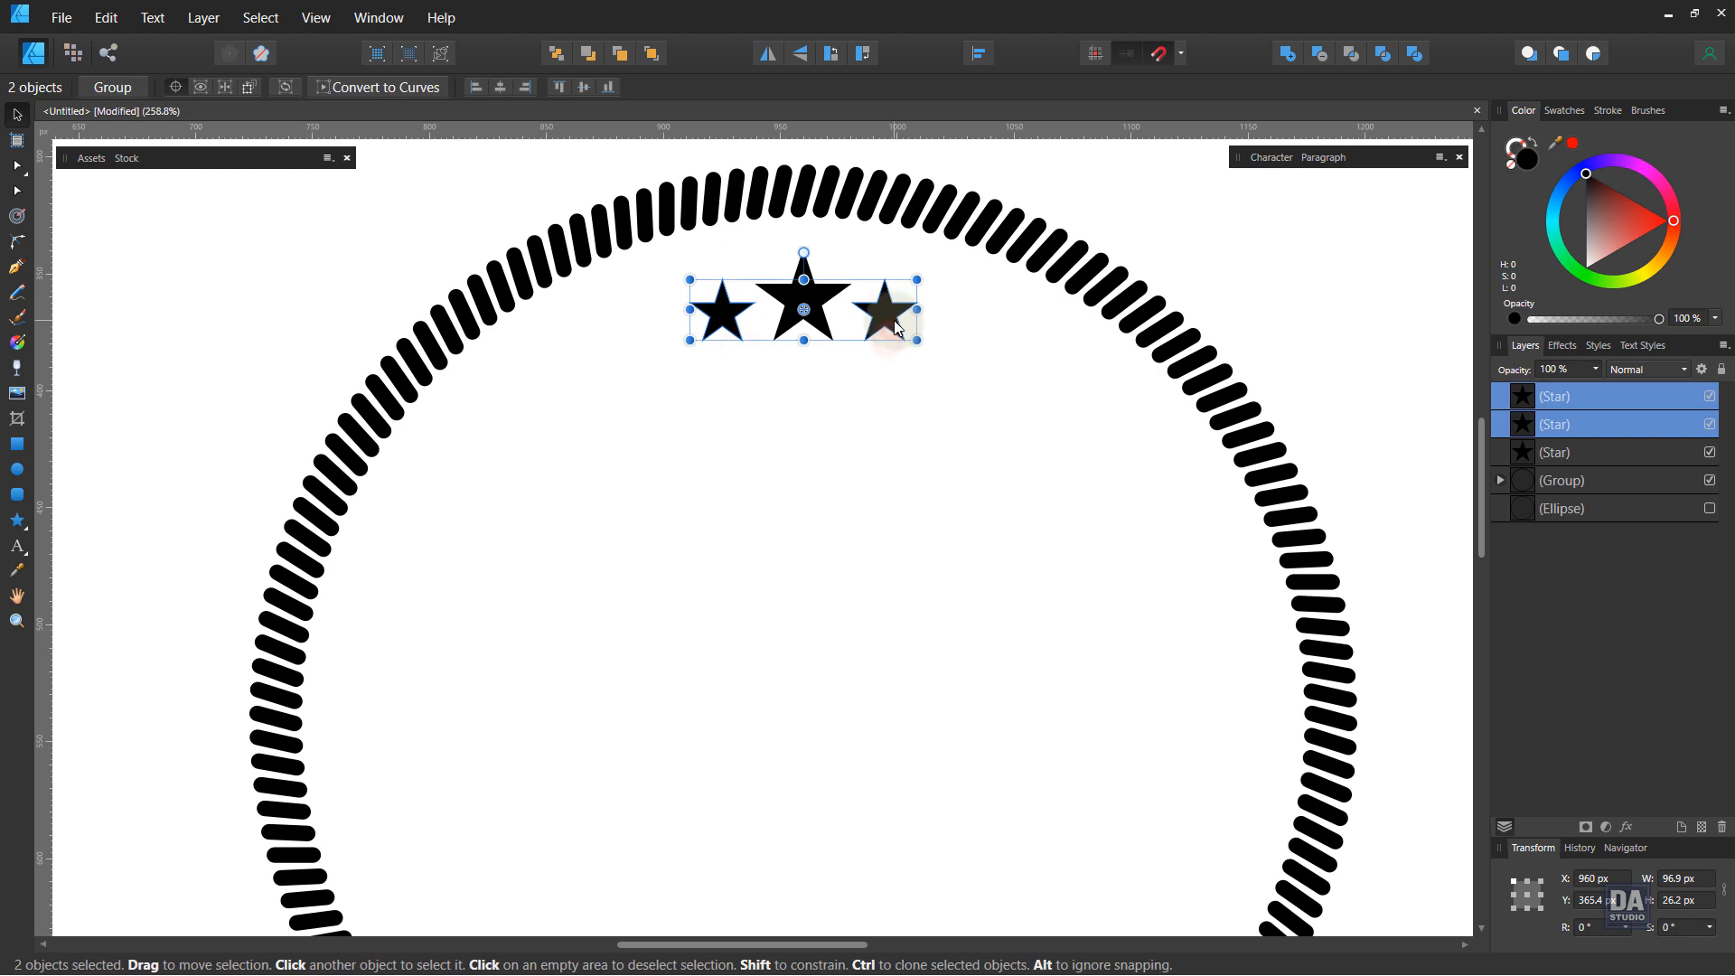
pyautogui.moveTo(893, 320); pyautogui.dragTo(600, 323)
pyautogui.click(826, 385)
# Step: Draw a straight horizontal line about 250 px long below the stars and give it a black stroke with no fill
pyautogui.press('space')
pyautogui.moveTo(820, 456); pyautogui.dragTo(814, 407)
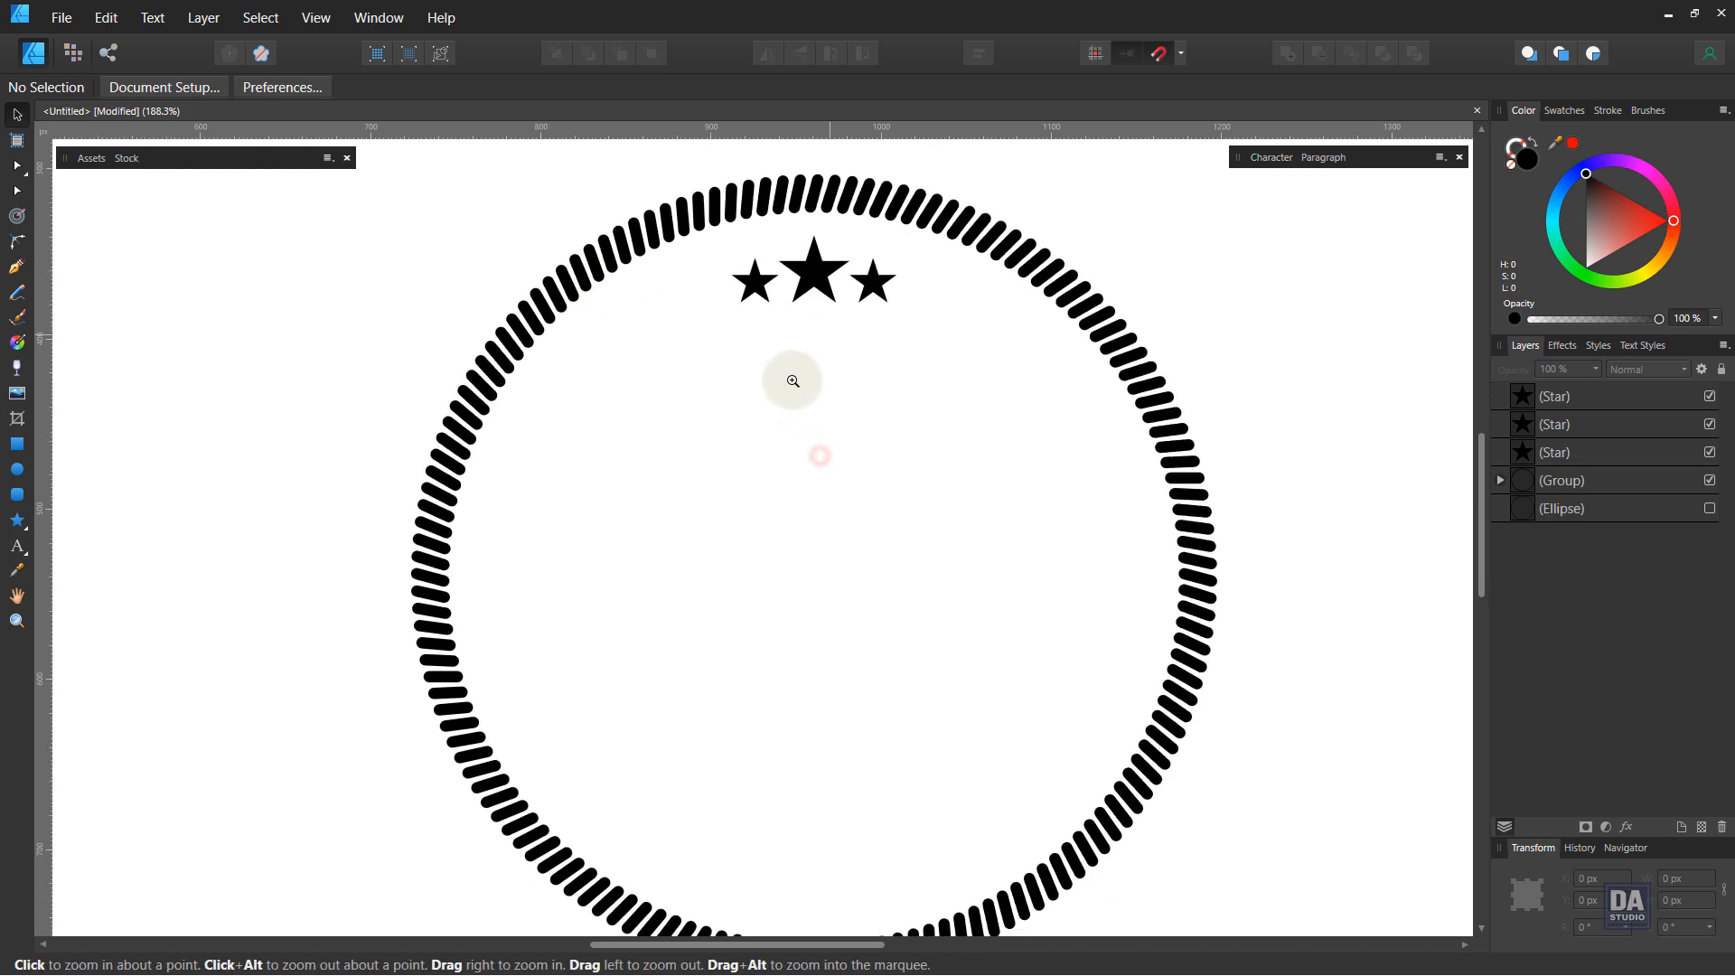
pyautogui.moveTo(818, 339); pyautogui.dragTo(891, 343)
pyautogui.moveTo(656, 361); pyautogui.dragTo(651, 379)
pyautogui.press('p')
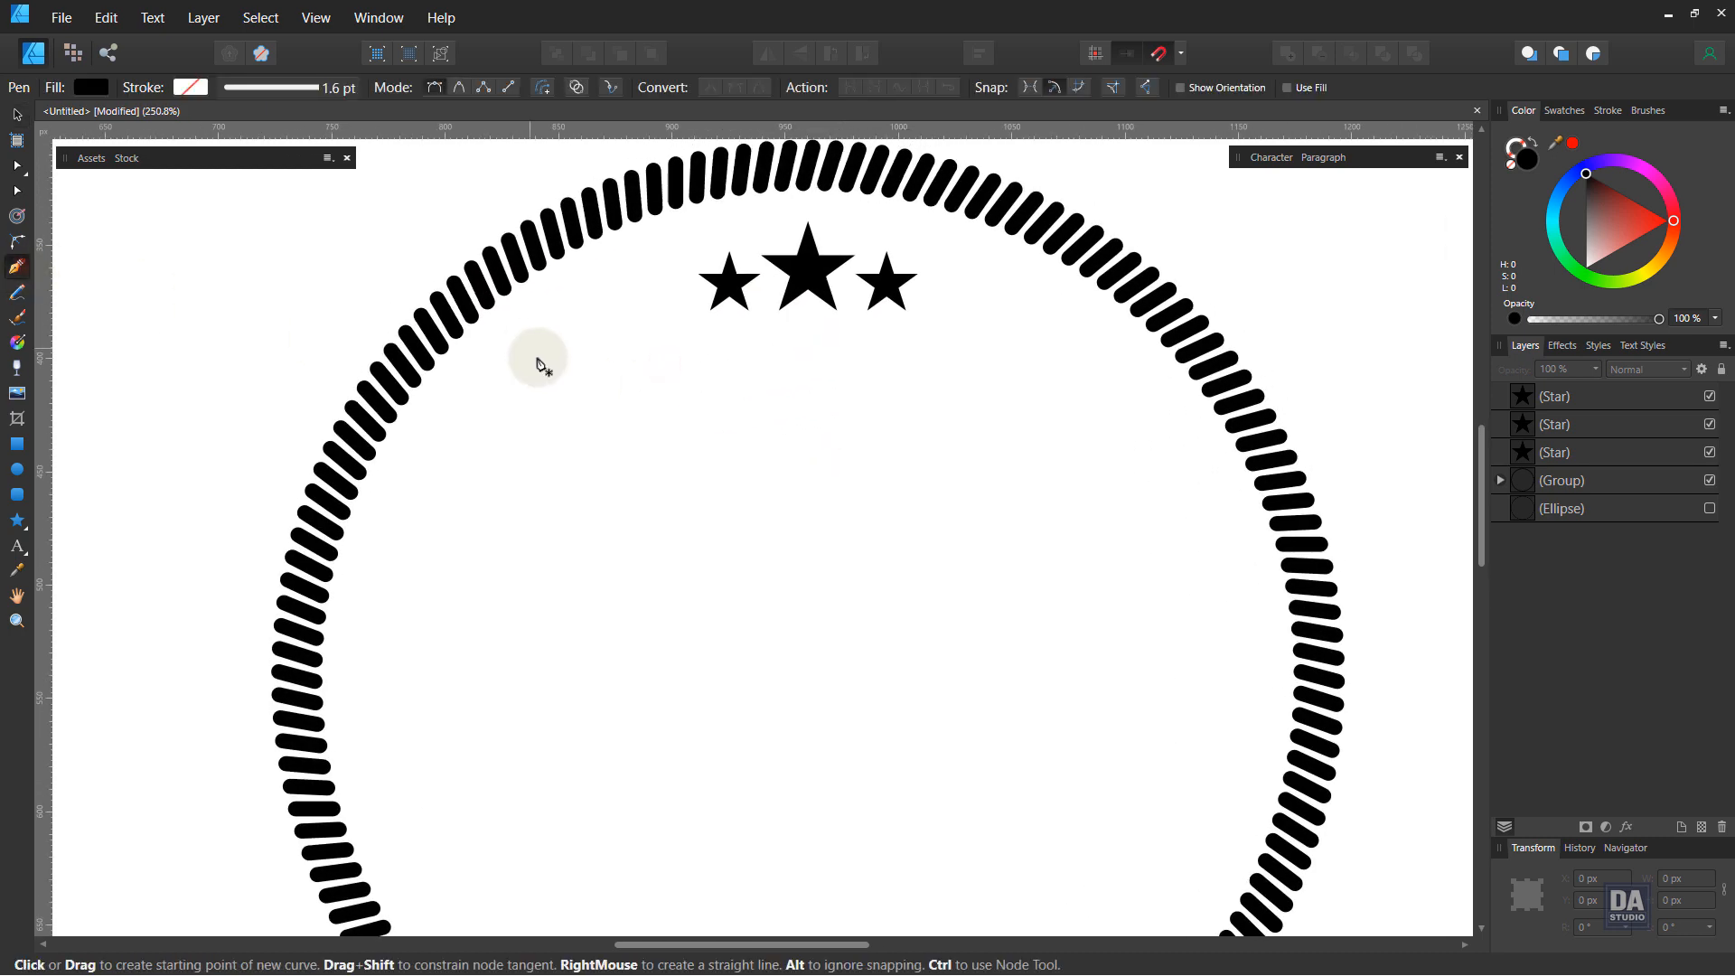
pyautogui.click(537, 369)
pyautogui.click(1103, 368)
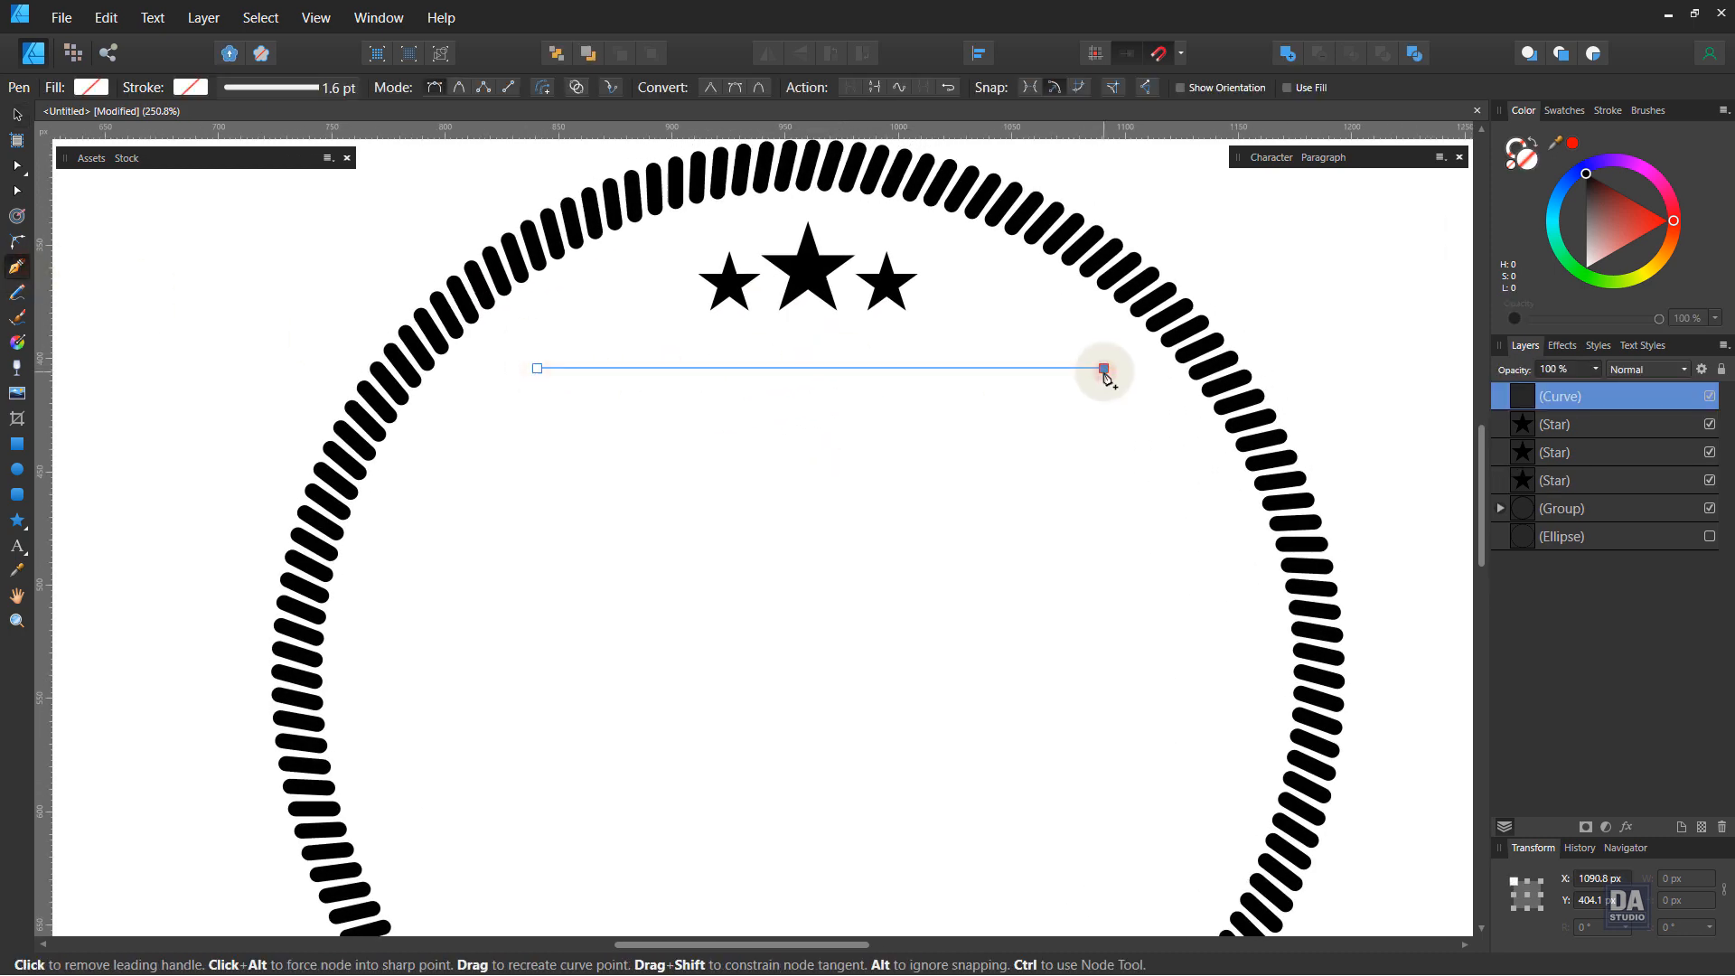
pyautogui.click(1608, 110)
pyautogui.hotkey('shift', 'x')
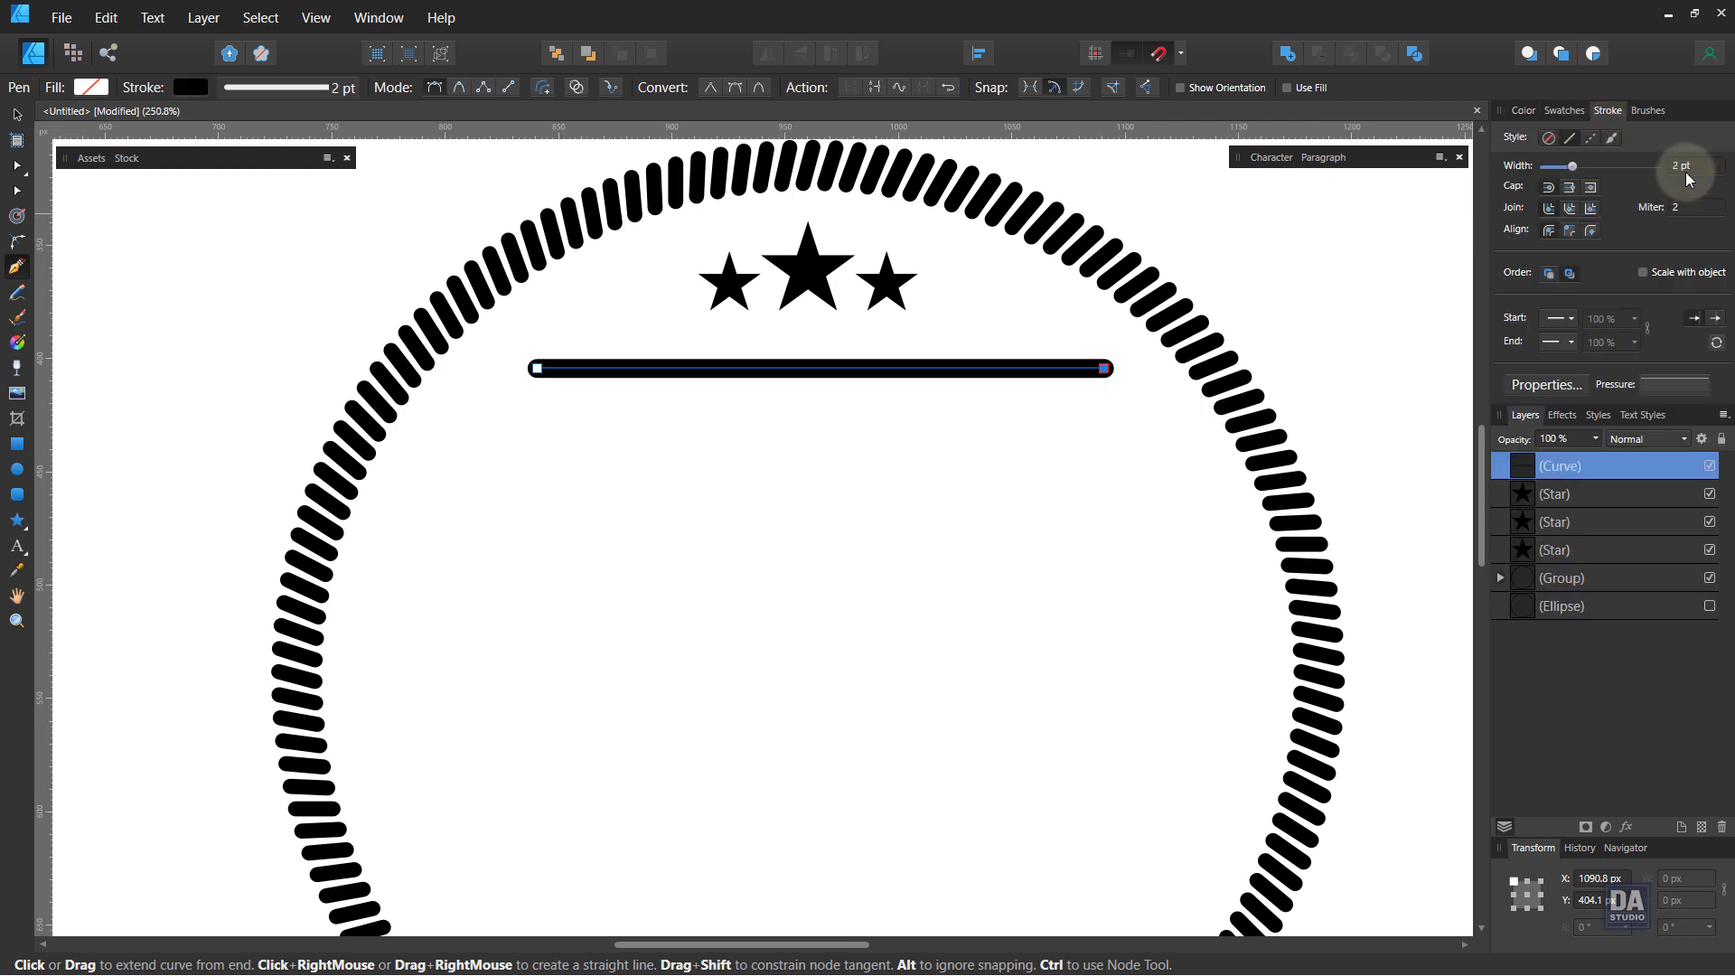
# Step: Set the line's stroke width to 1 pt and apply a pressure profile that tapers both ends
pyautogui.scroll(-1, 1684, 171)
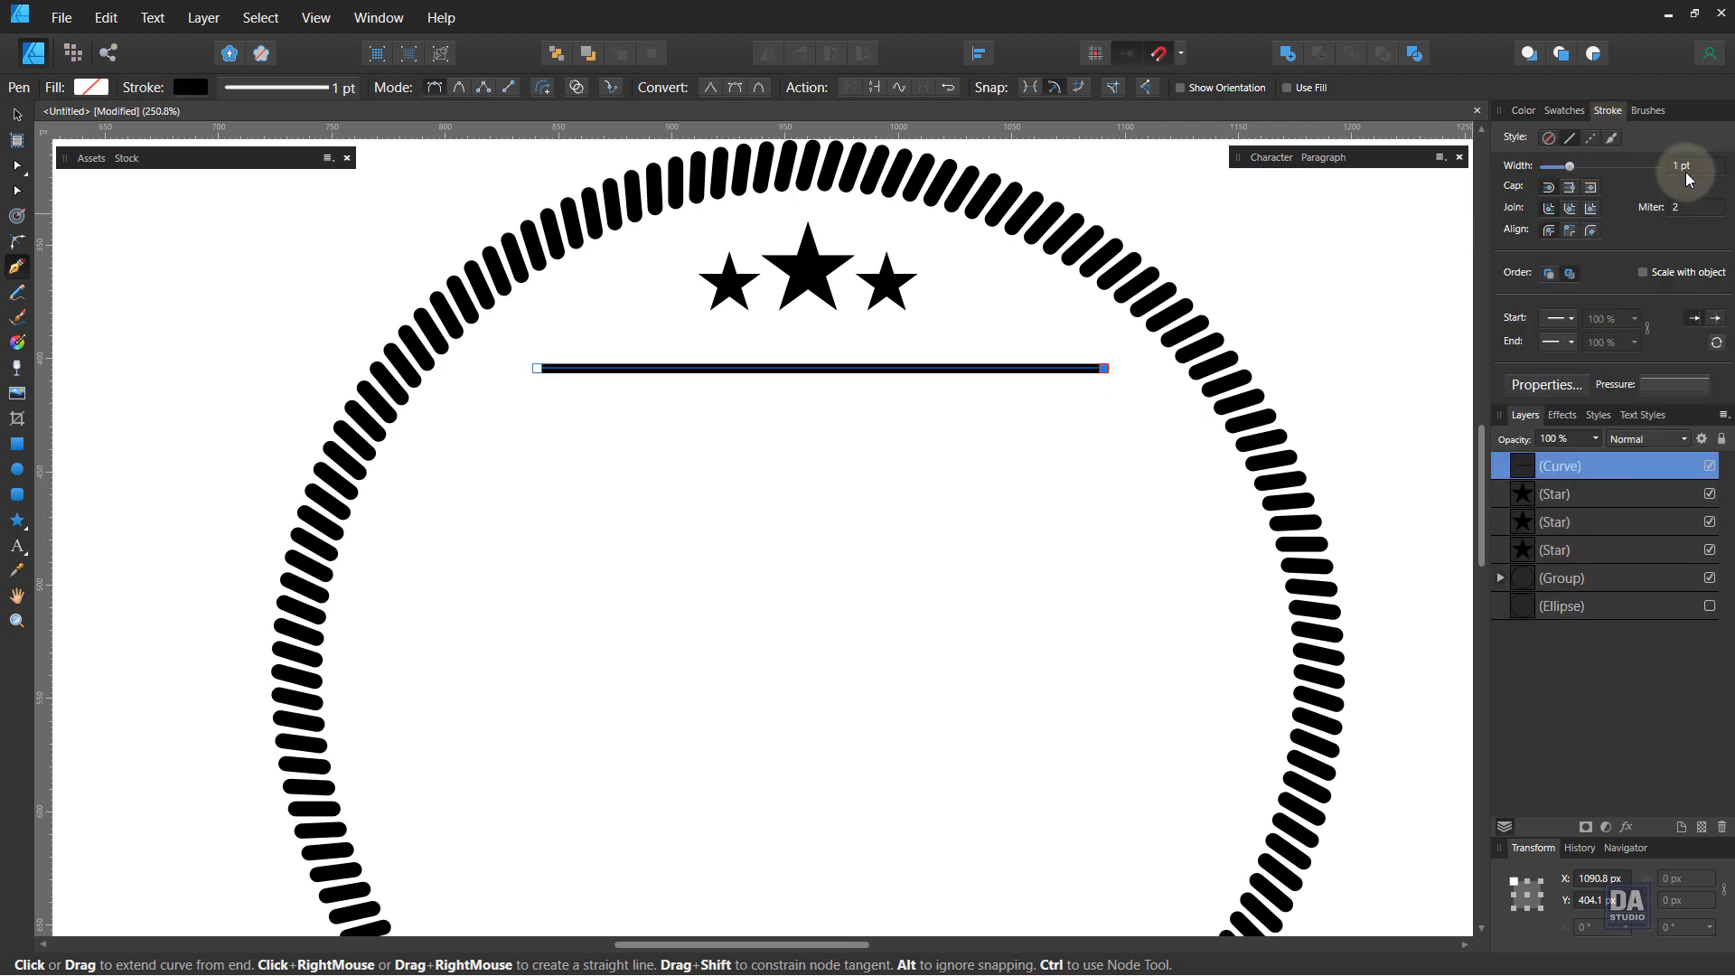
pyautogui.click(1673, 383)
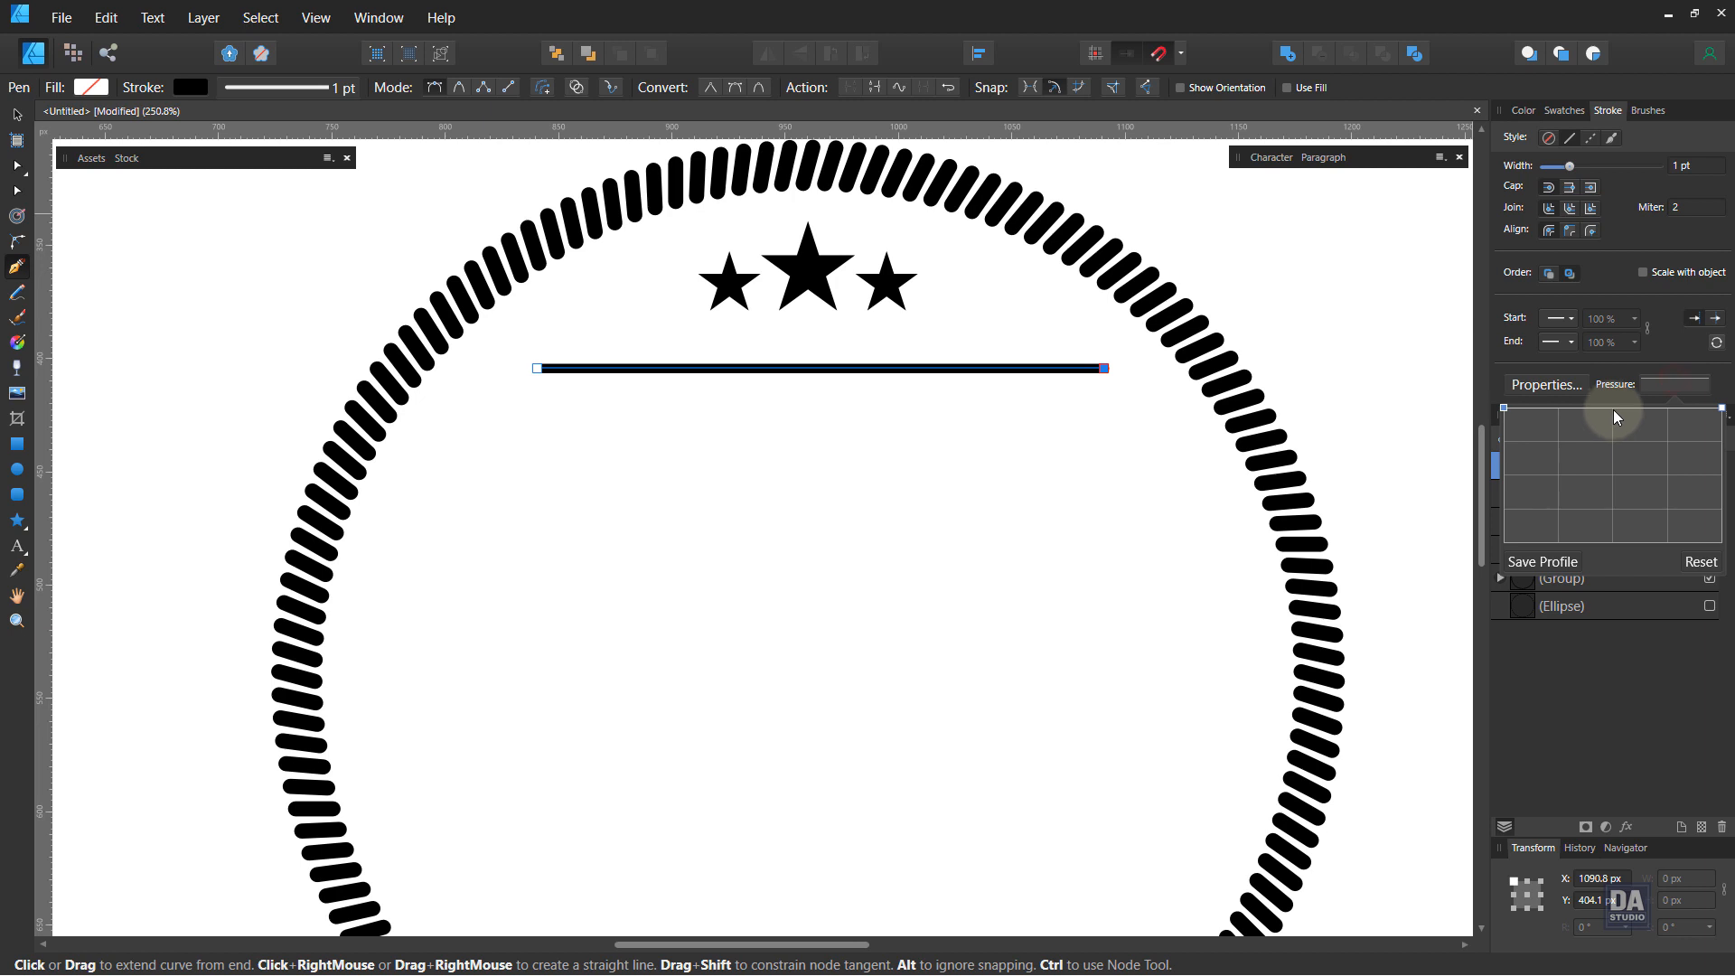
pyautogui.moveTo(1504, 409); pyautogui.dragTo(1475, 590)
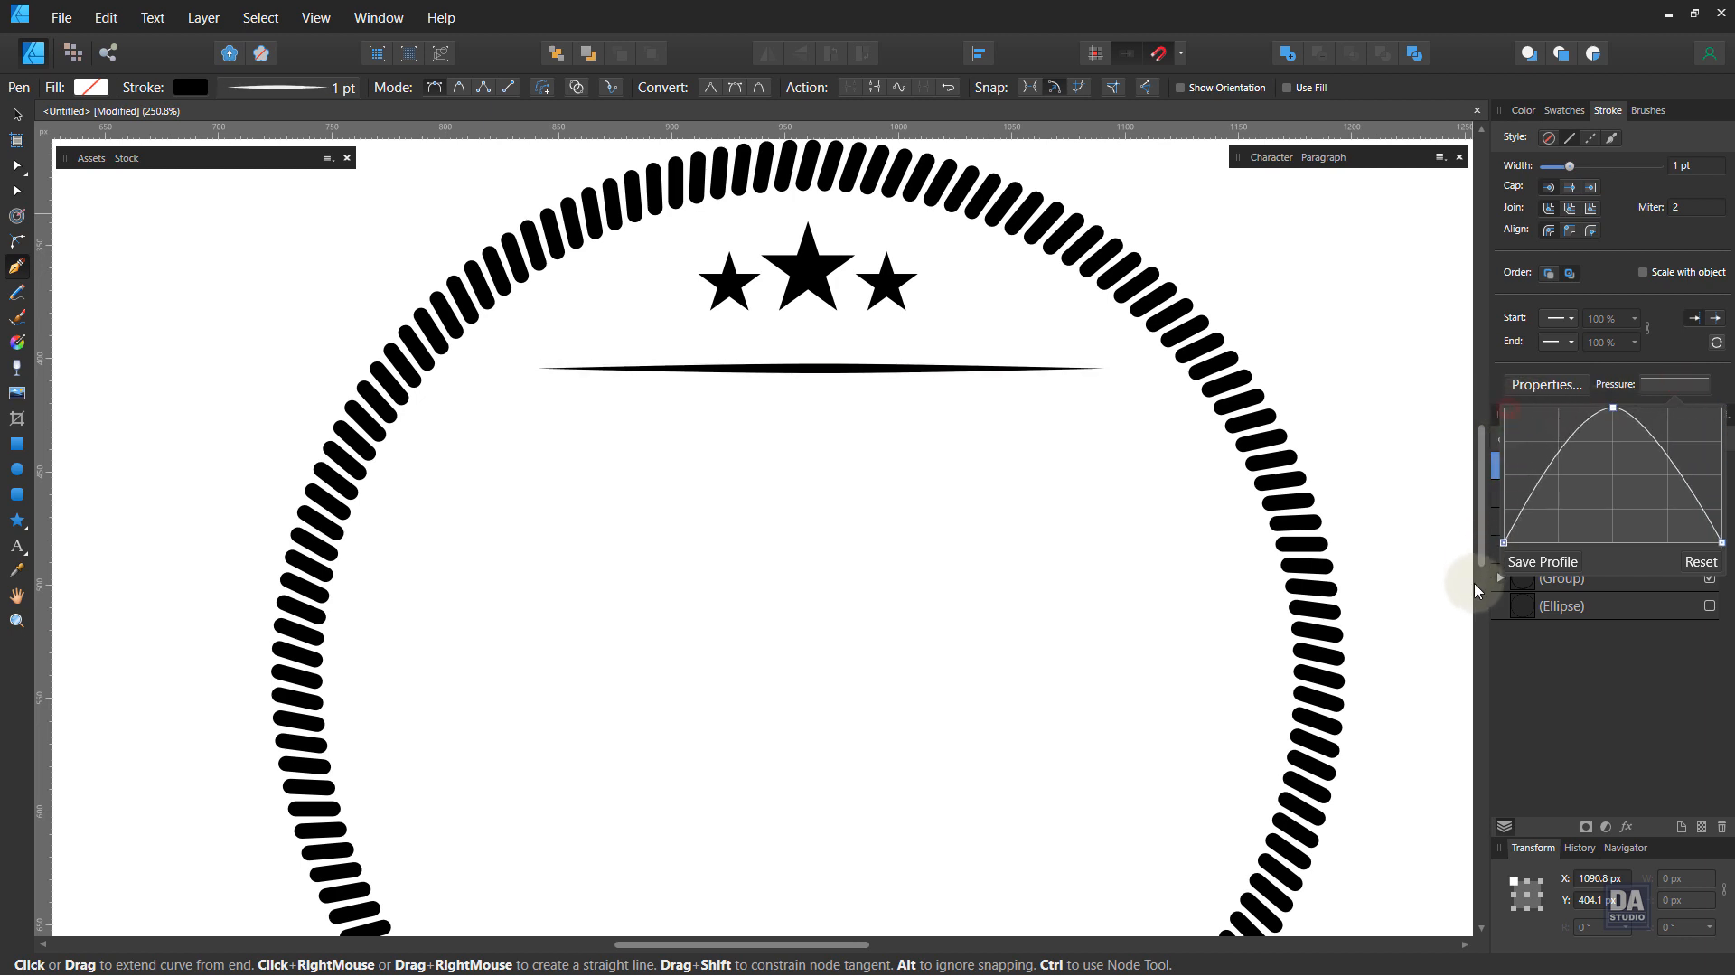
# Step: Duplicate the tapered line and place the copy about 58 px below the original
pyautogui.press('v')
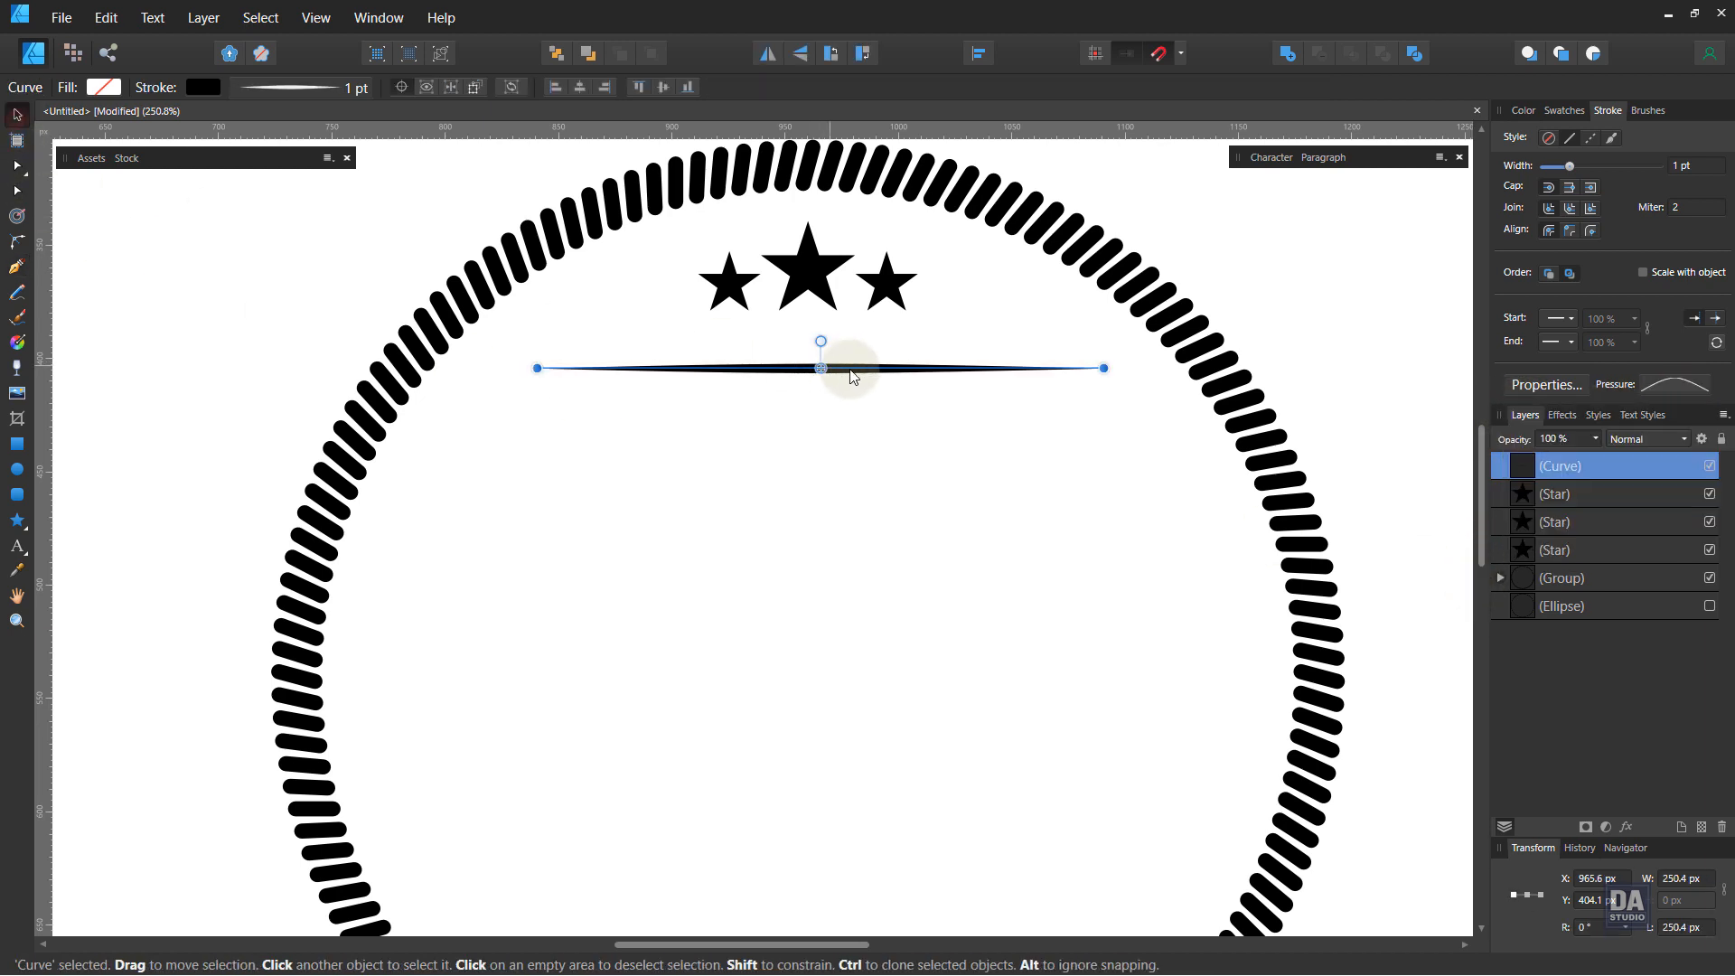
pyautogui.moveTo(860, 381)
pyautogui.mouseDown()
pyautogui.moveTo(845, 539)
pyautogui.moveTo(852, 483)
pyautogui.moveTo(843, 509)
pyautogui.mouseUp()
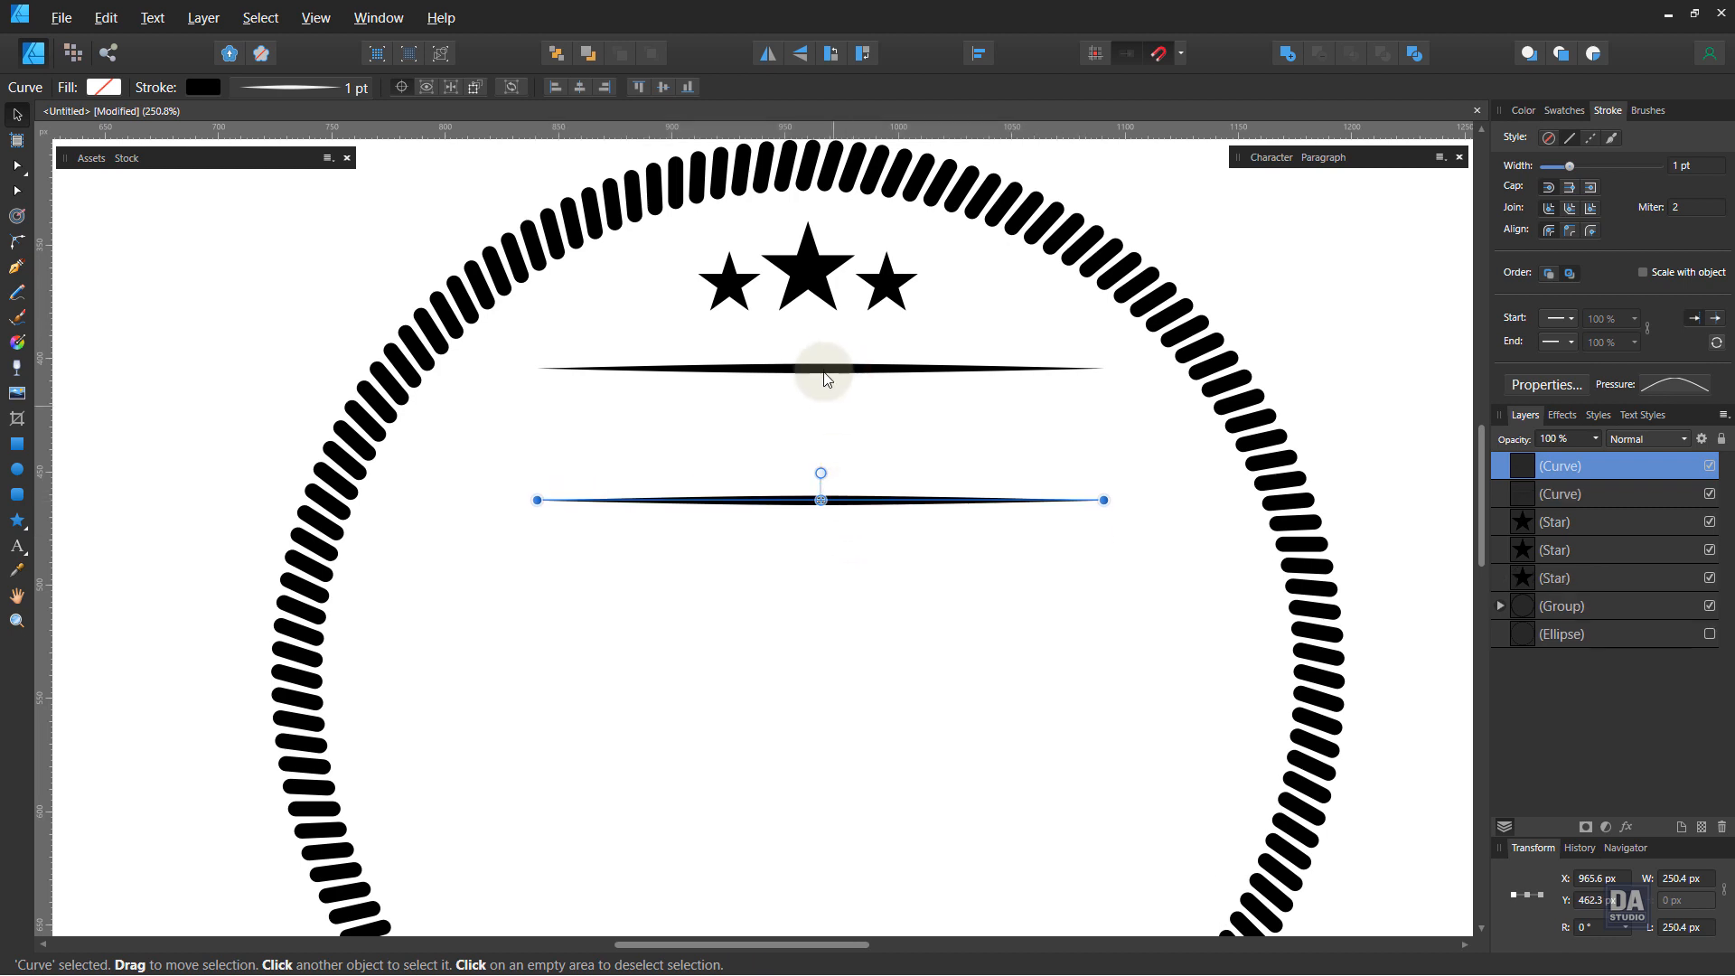
# Step: Select both tapered lines and stretch them to about 286 px wide
pyautogui.keyDown('shift'); pyautogui.click(823, 370); pyautogui.keyUp('shift')
pyautogui.moveTo(860, 367); pyautogui.dragTo(849, 368)
pyautogui.click(847, 411)
pyautogui.click(868, 368)
pyautogui.keyDown('shift'); pyautogui.click(854, 497); pyautogui.keyUp('shift')
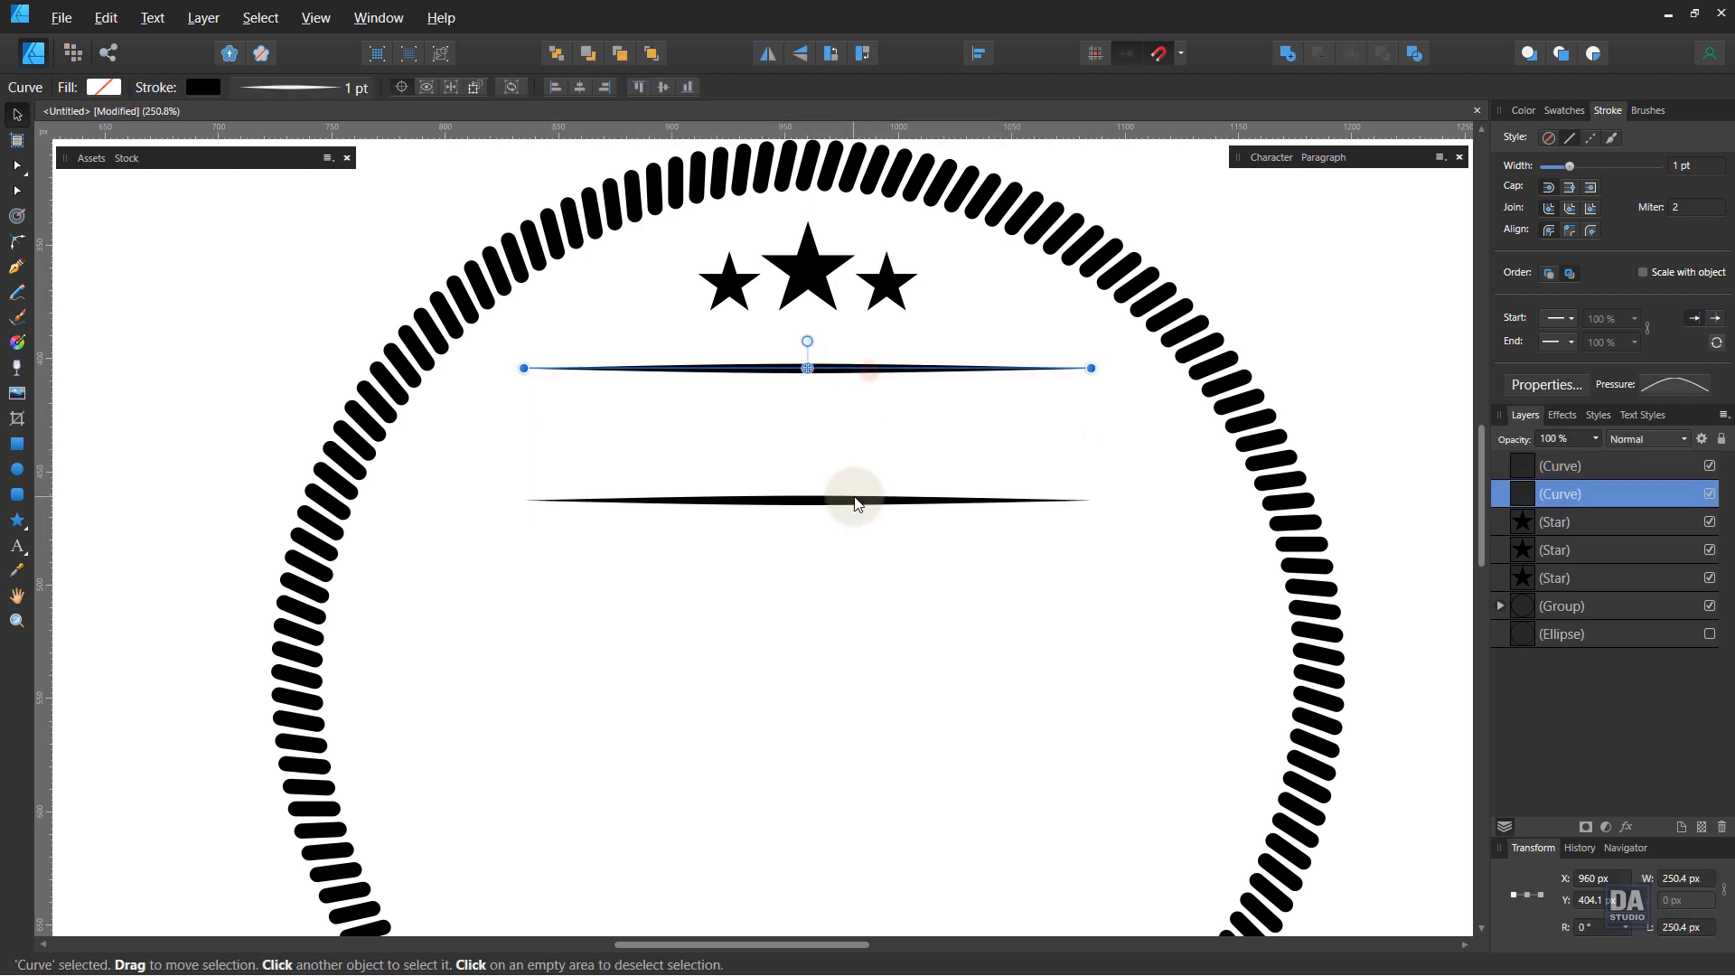
pyautogui.moveTo(1089, 432); pyautogui.dragTo(1124, 434)
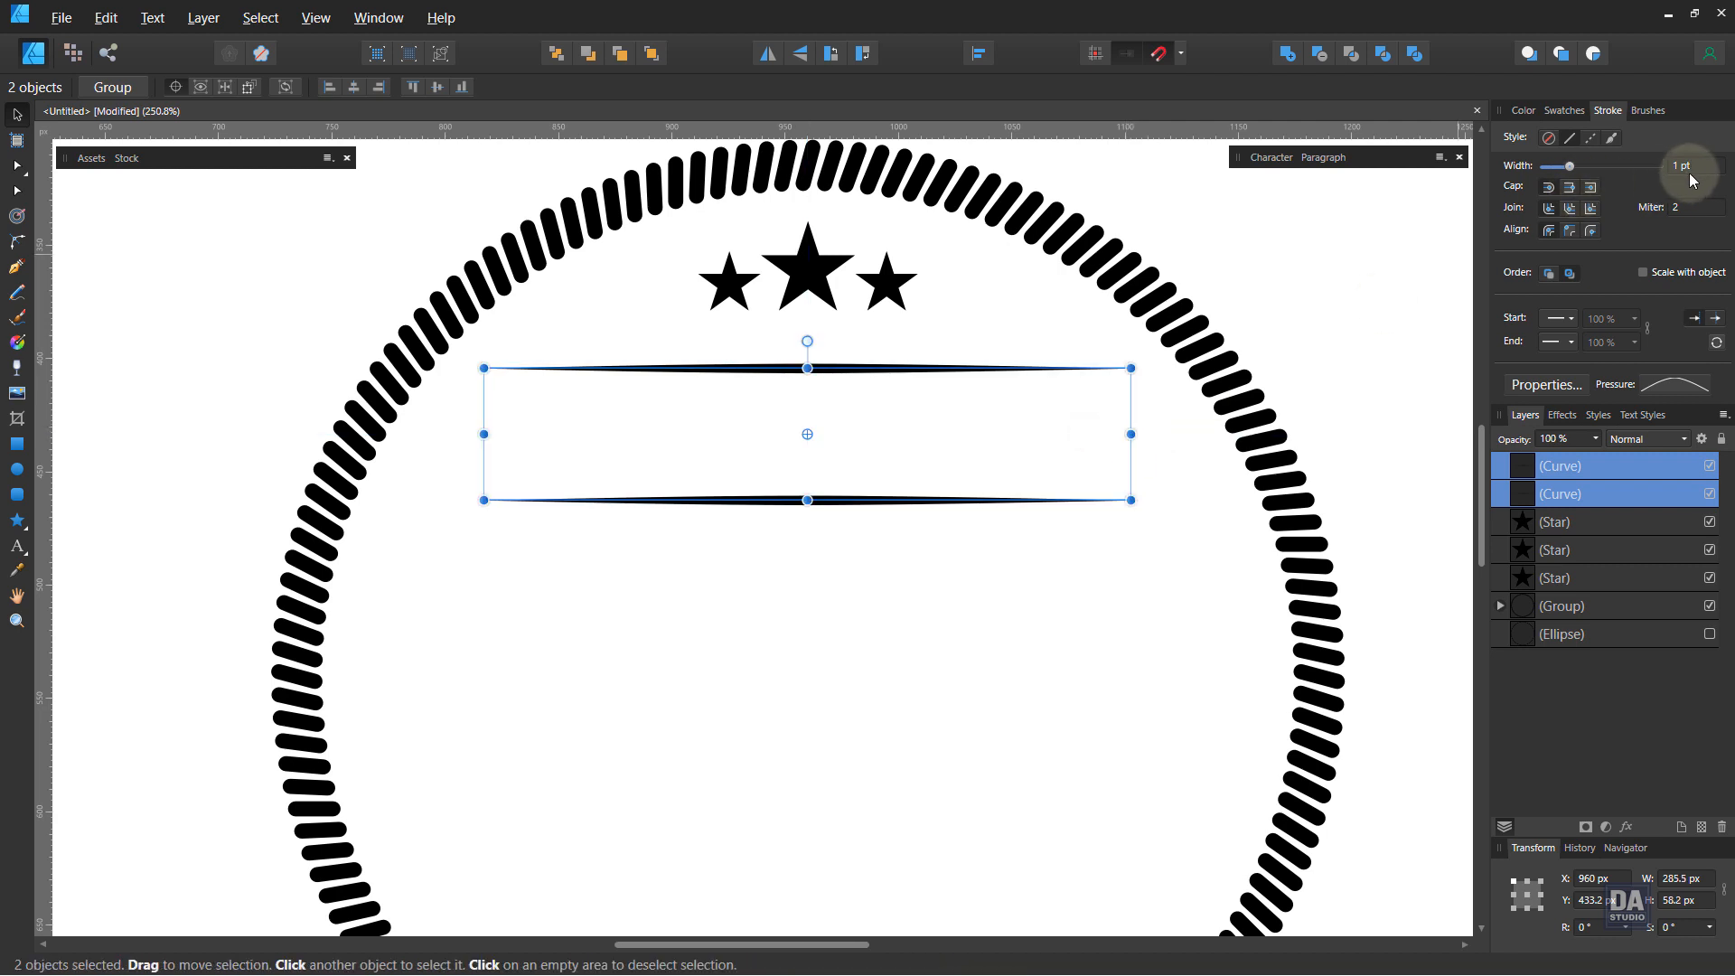
# Step: Set both lines' stroke width to 0.8 pt
pyautogui.scroll(-1, 1698, 171)
pyautogui.scroll(-1, 1698, 175)
pyautogui.scroll(-1, 1698, 176)
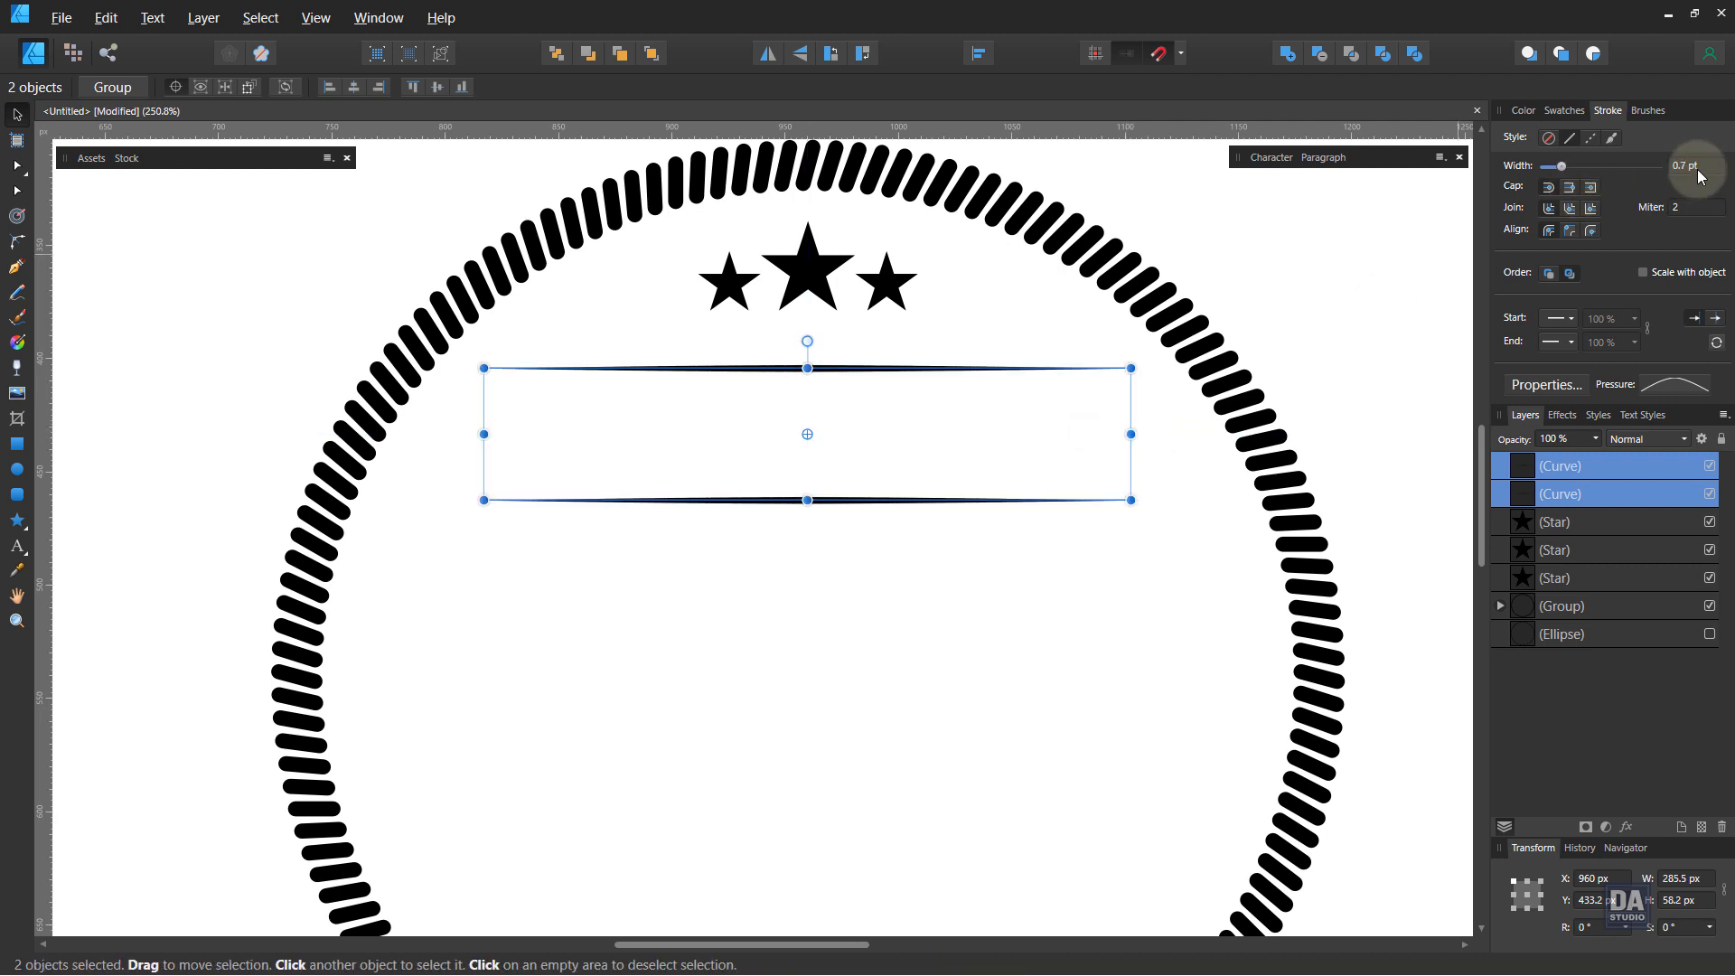
pyautogui.scroll(1, 1699, 175)
pyautogui.click(1266, 312)
# Step: Select the three stars and group them together
pyautogui.press('z')
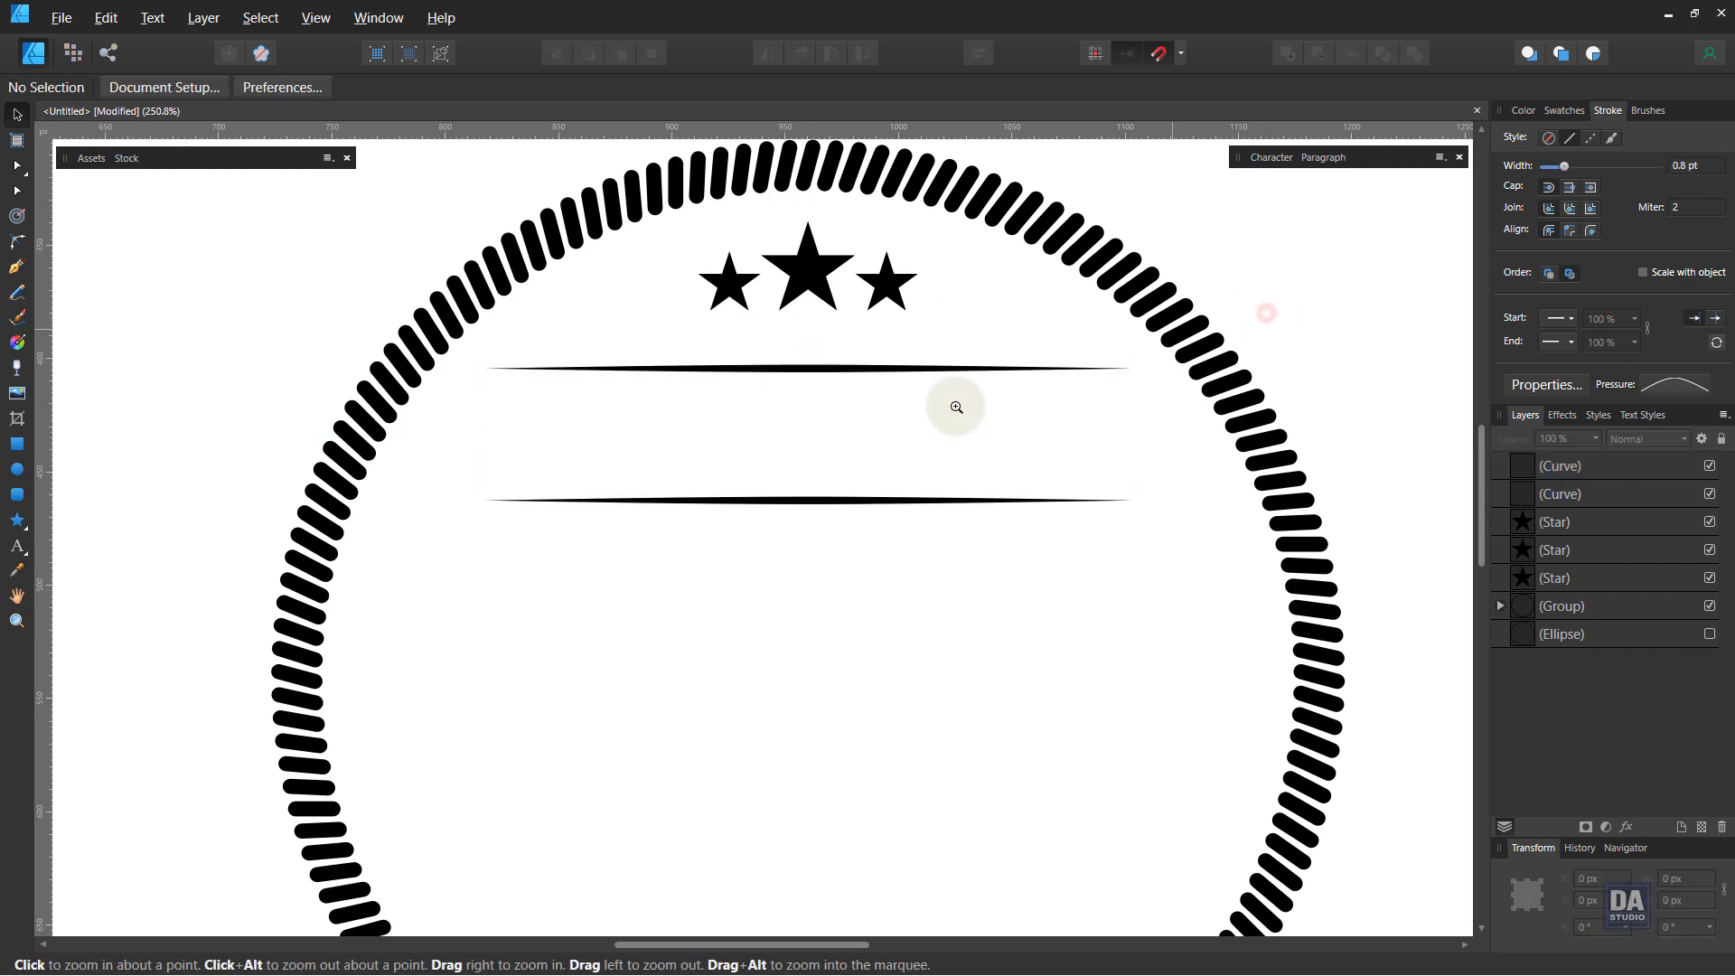
pyautogui.moveTo(945, 404)
pyautogui.mouseDown()
pyautogui.moveTo(806, 366)
pyautogui.moveTo(995, 435)
pyautogui.mouseUp()
pyautogui.moveTo(1121, 574); pyautogui.dragTo(1087, 549)
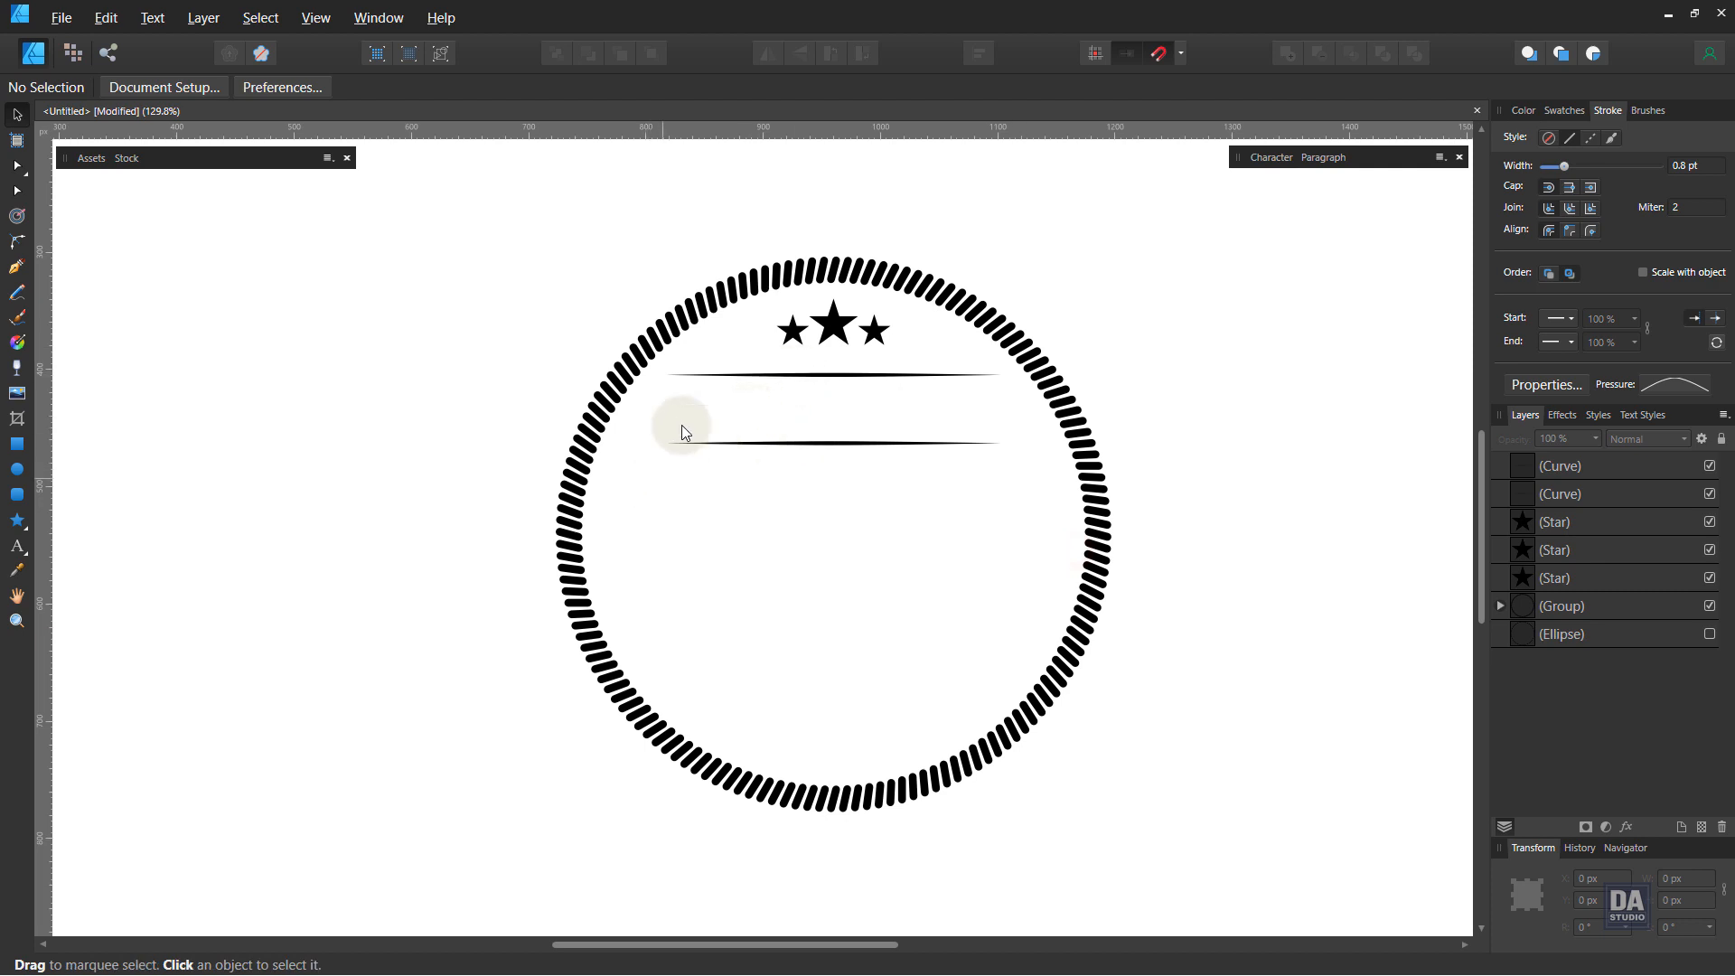
pyautogui.moveTo(743, 345); pyautogui.dragTo(927, 315)
pyautogui.moveTo(733, 360); pyautogui.dragTo(928, 308)
pyautogui.rightClick(863, 325)
pyautogui.click(897, 412)
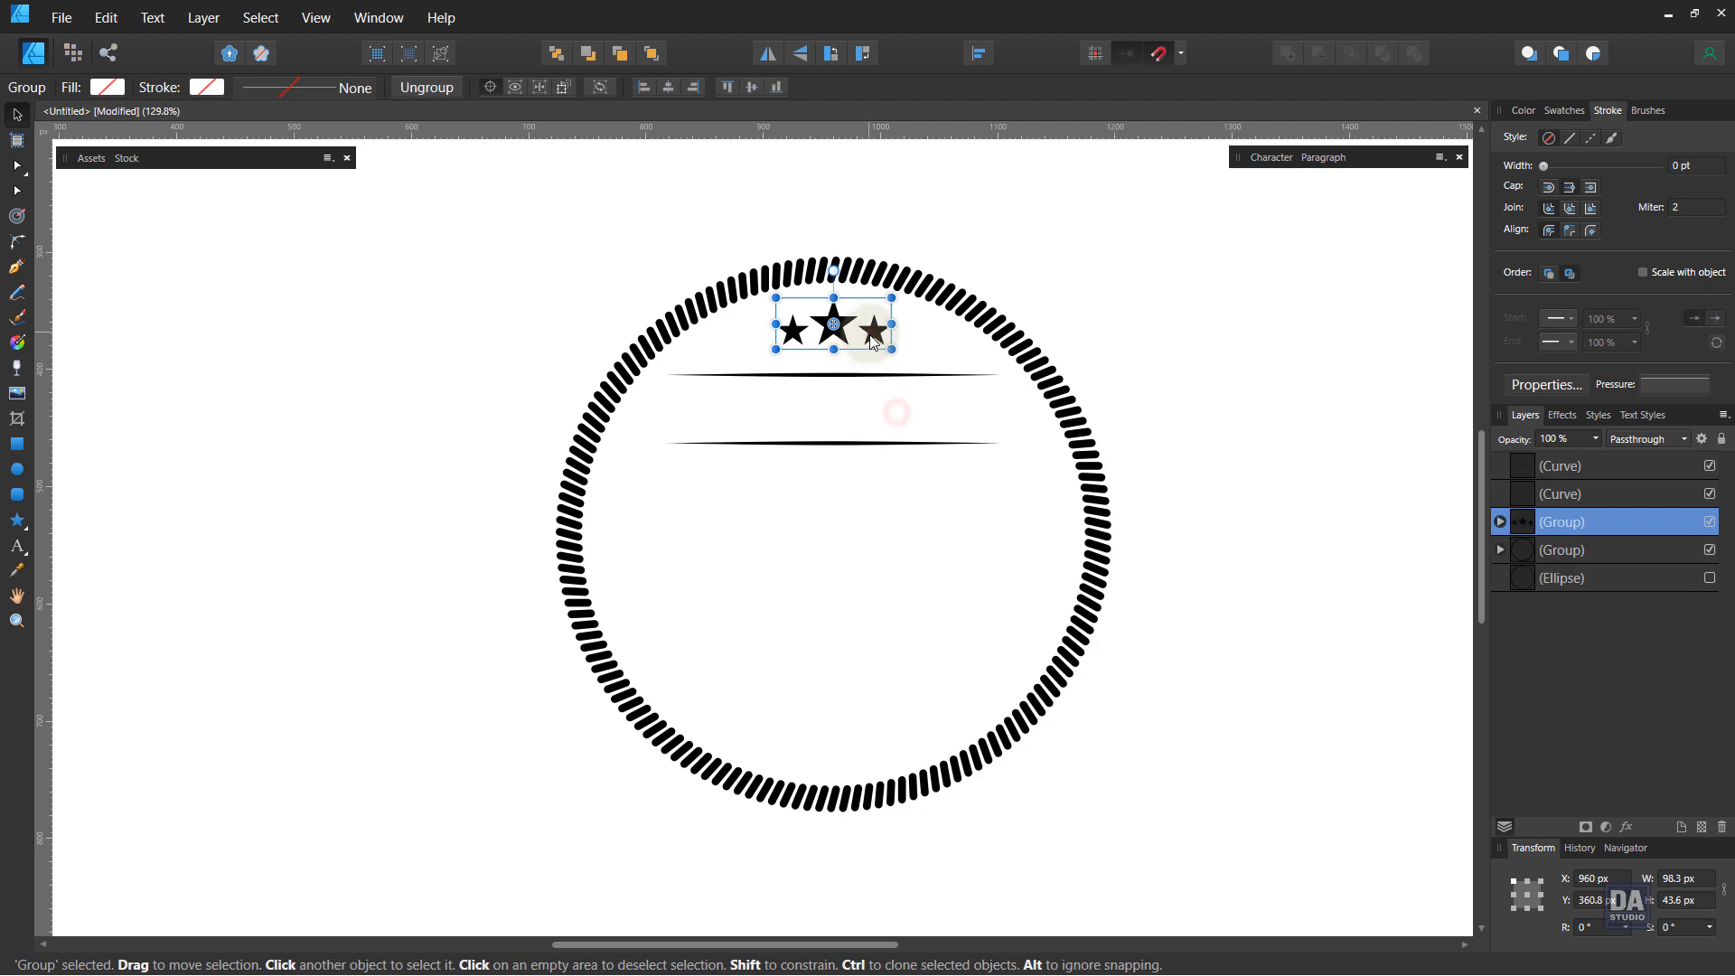
# Step: Move both tapered lines slightly downward together
pyautogui.click(882, 374)
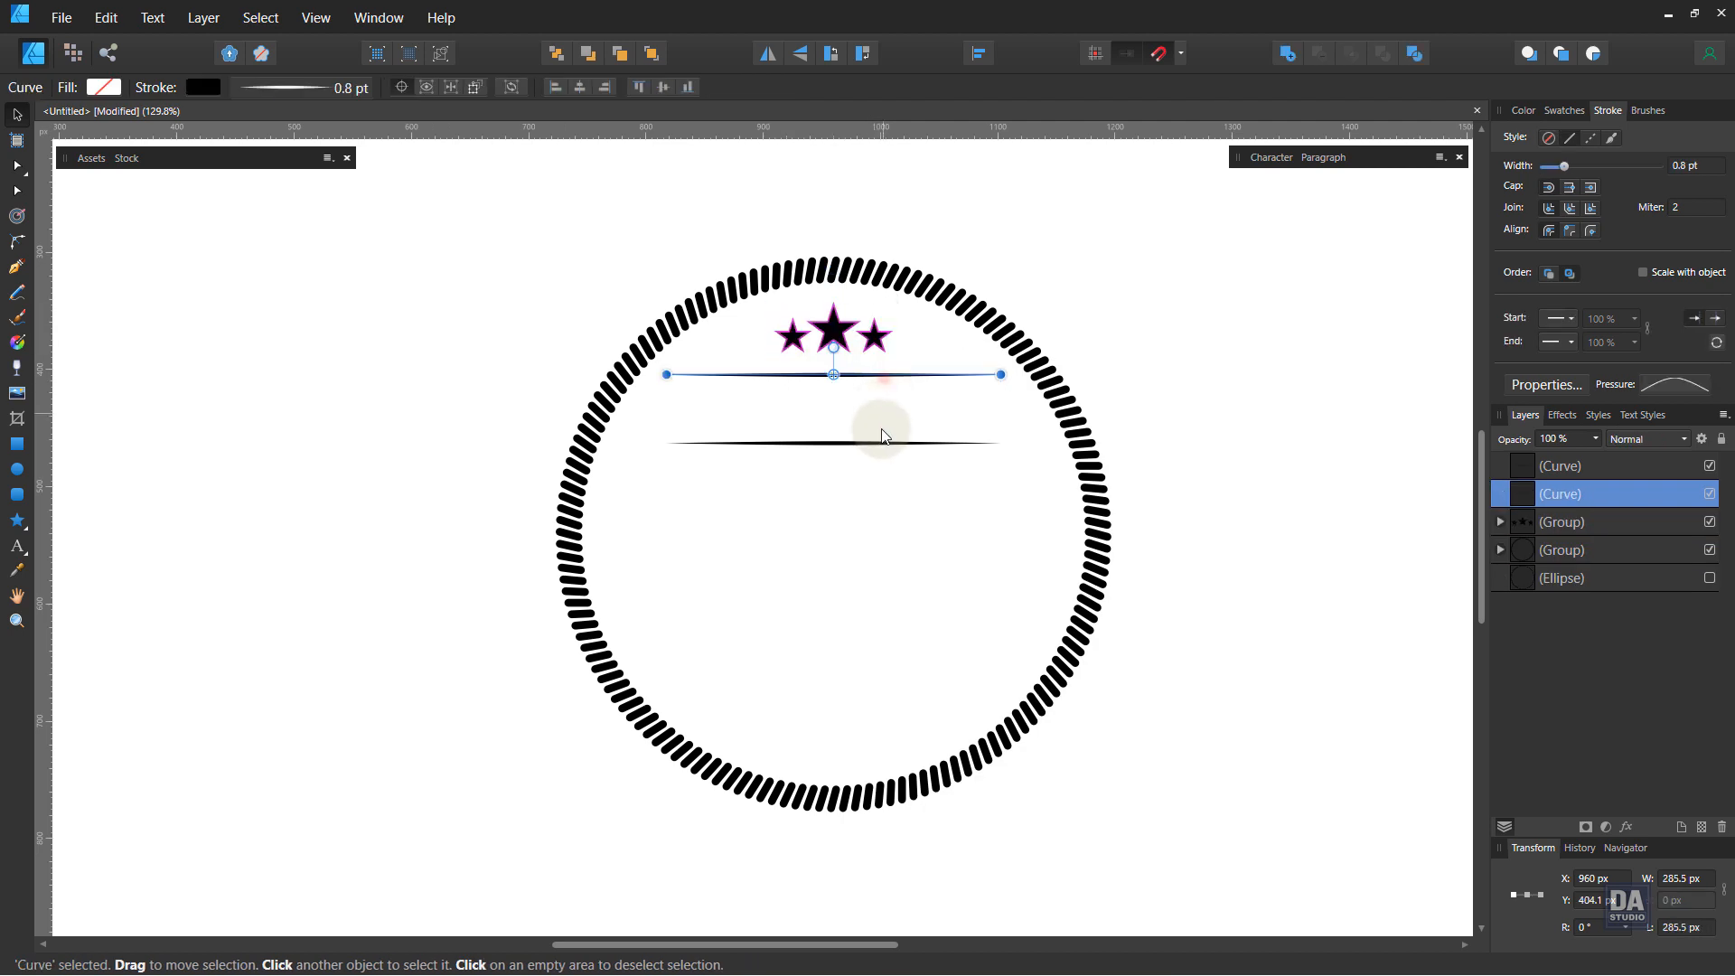
pyautogui.keyDown('shift'); pyautogui.click(883, 443); pyautogui.keyUp('shift')
pyautogui.moveTo(888, 444); pyautogui.dragTo(888, 455)
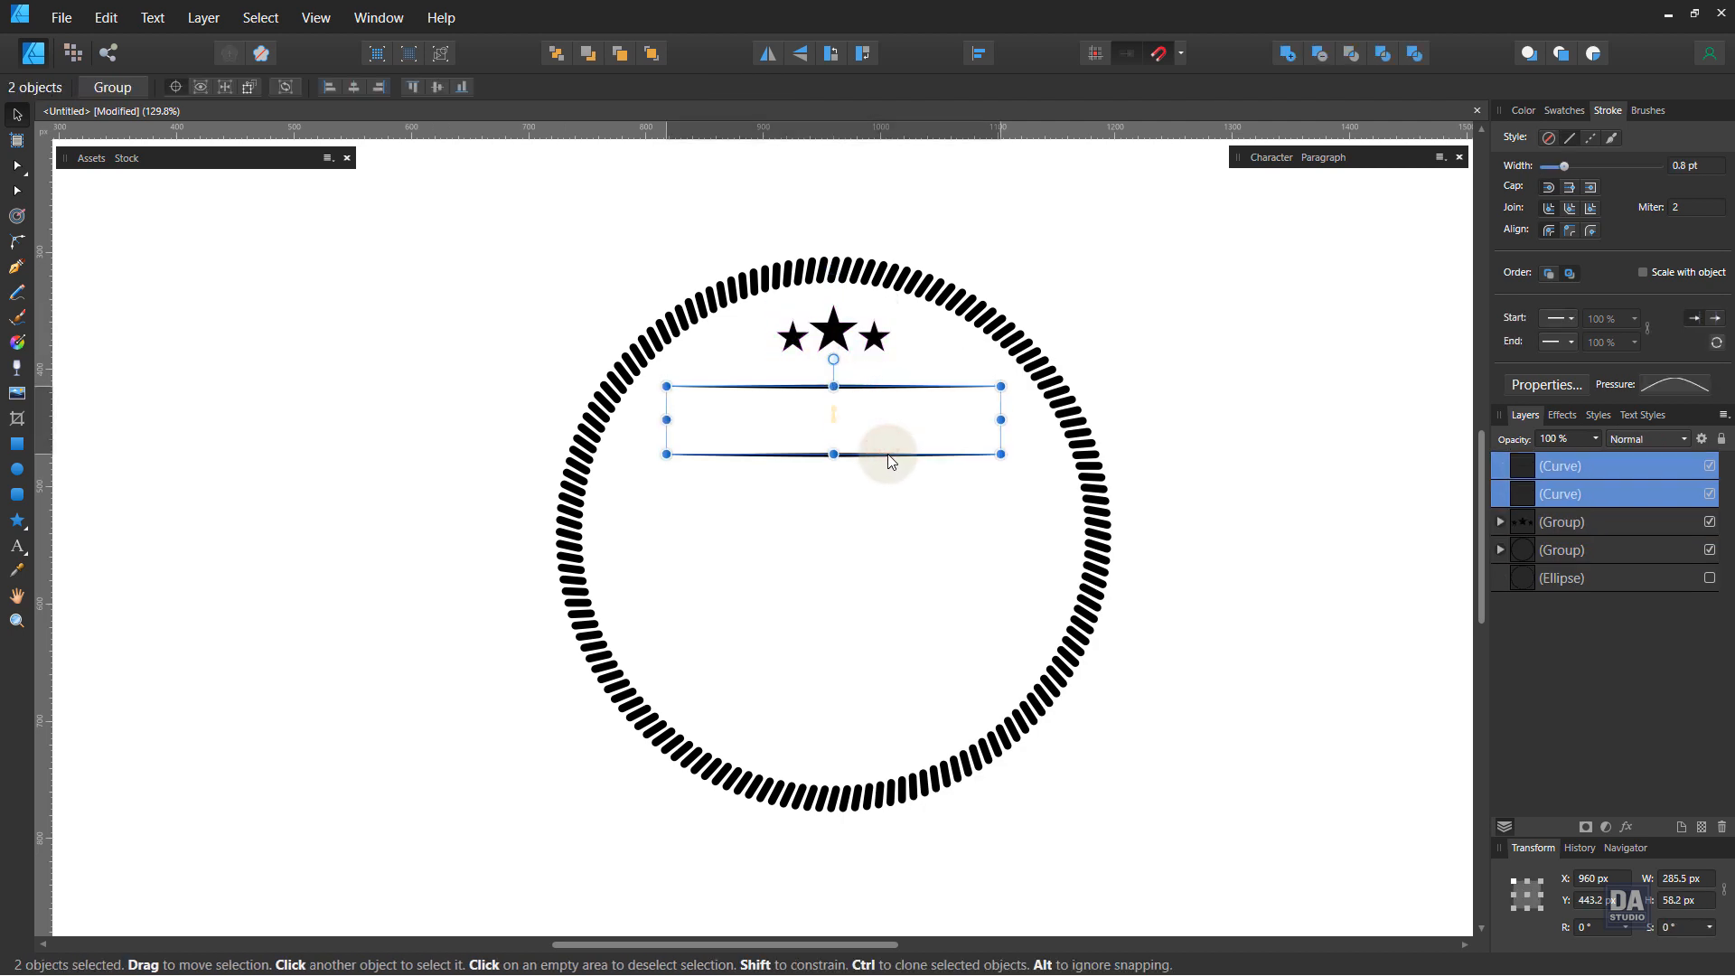
# Step: Draw a black rectangle about 539 × 89 px across the lower middle of the ring and convert it to curves
pyautogui.click(862, 542)
pyautogui.moveTo(877, 603); pyautogui.dragTo(875, 575)
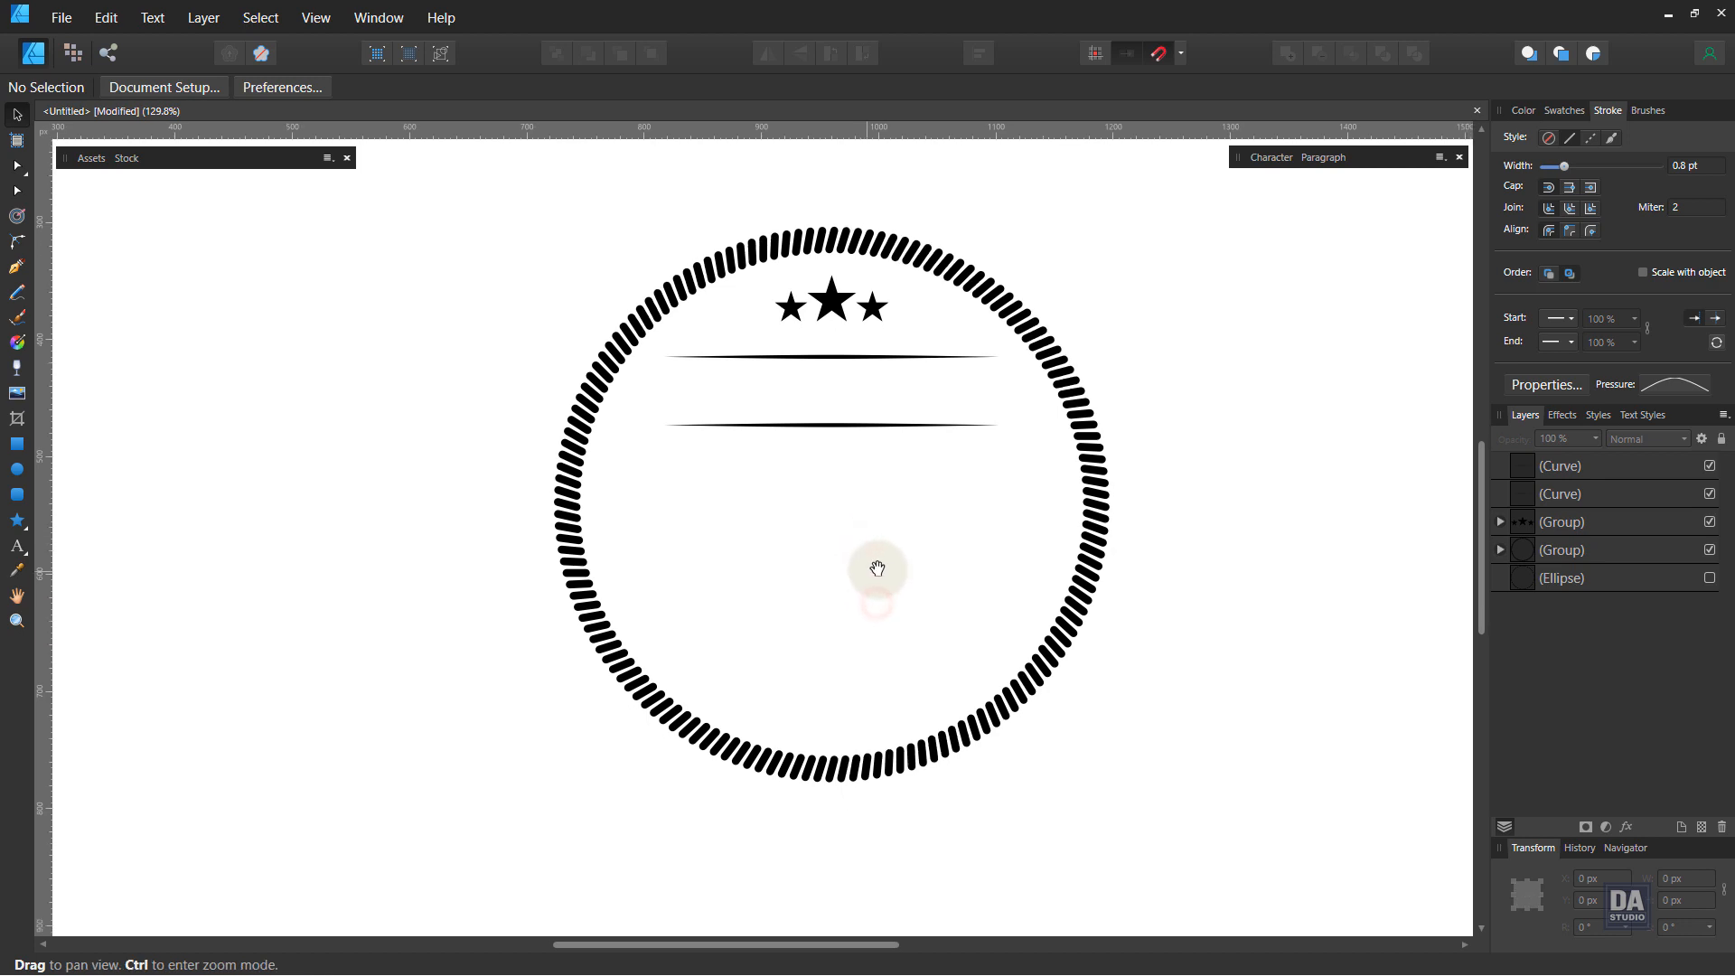
pyautogui.click(17, 444)
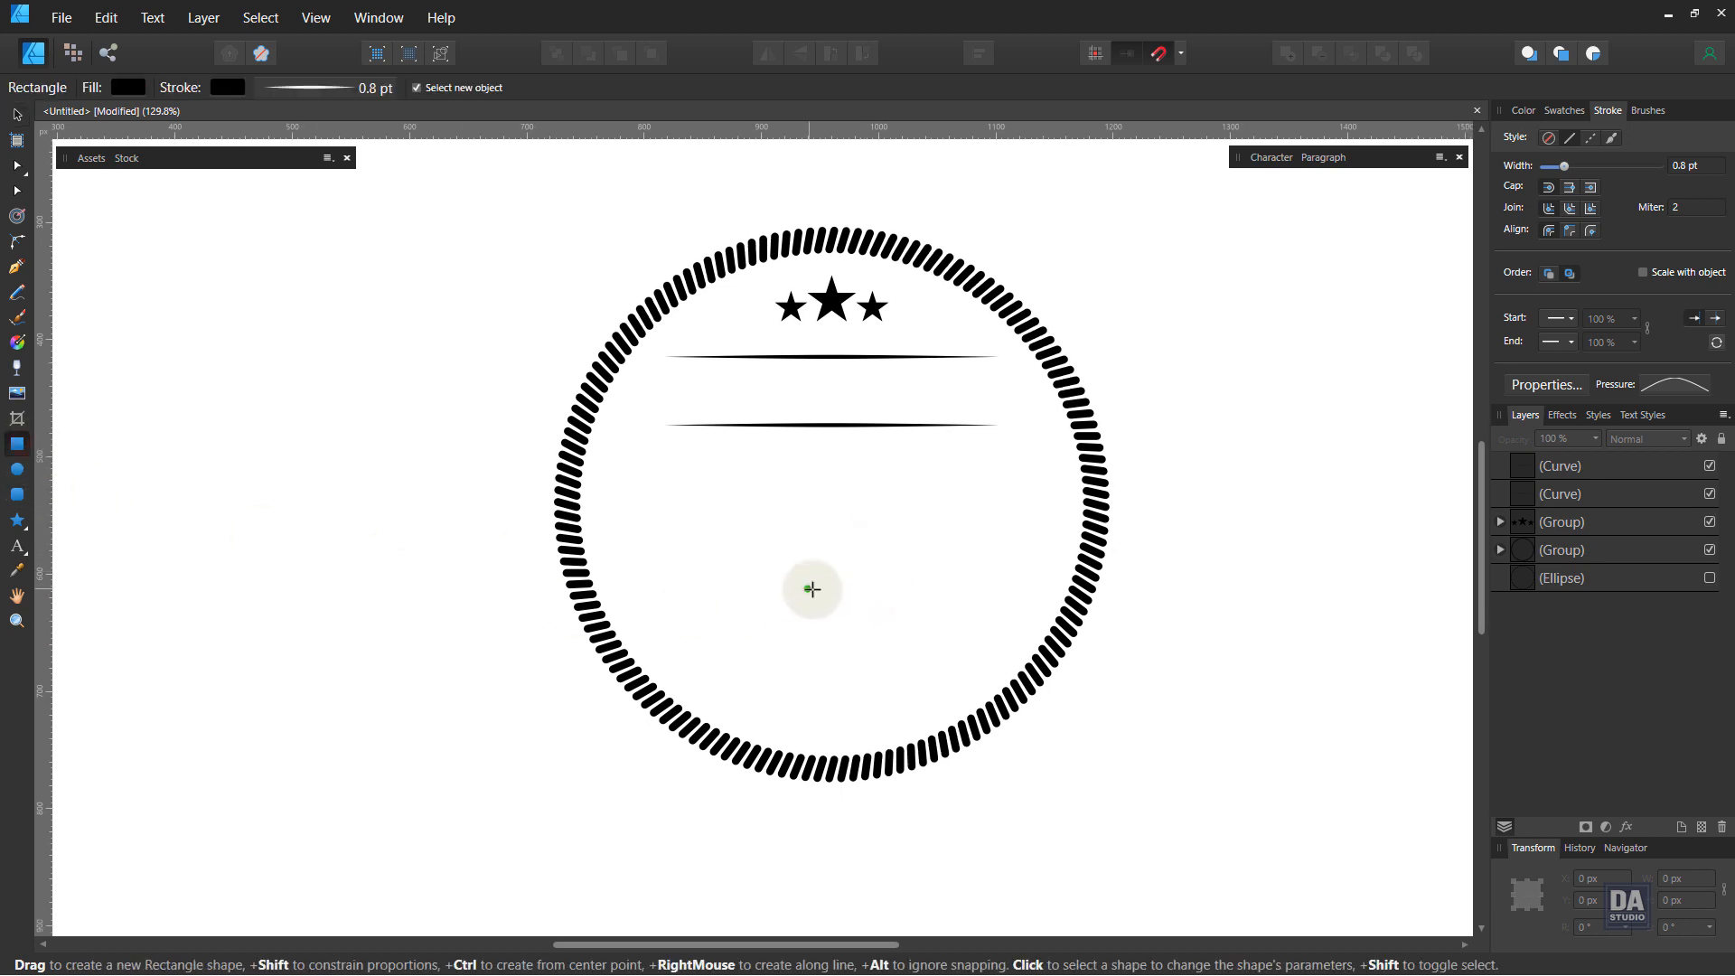
pyautogui.moveTo(832, 589); pyautogui.dragTo(1148, 641)
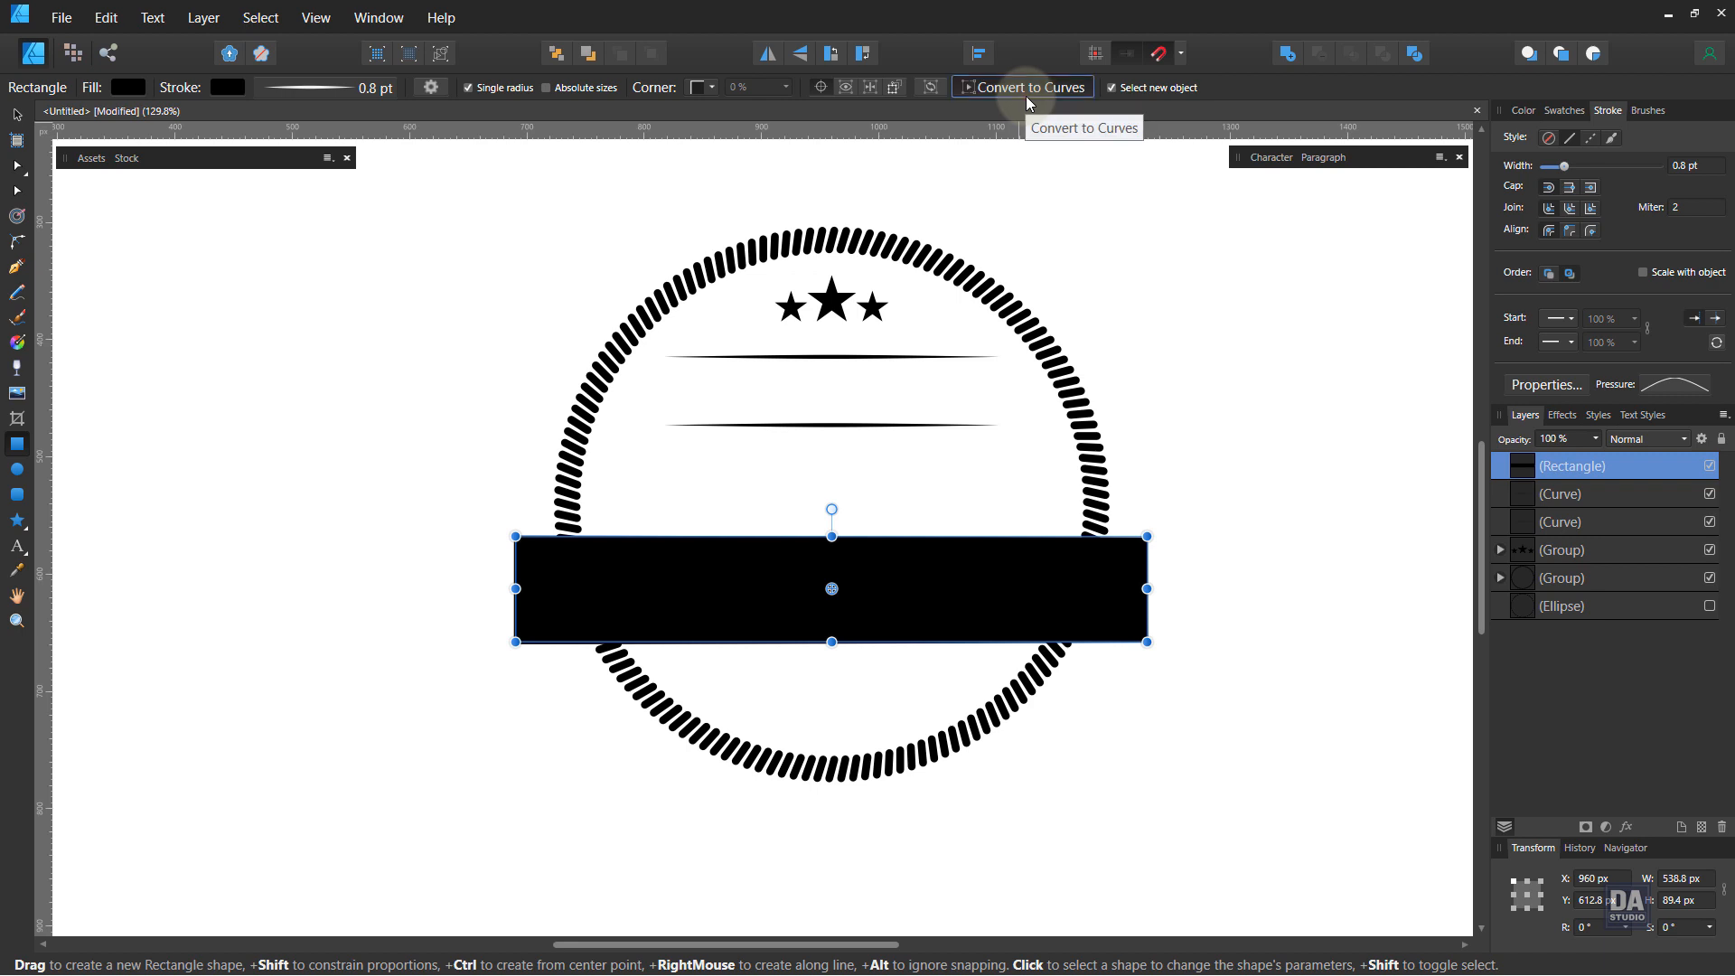
pyautogui.click(1026, 89)
# Step: Bend the rectangle's top and bottom edges upward into an arched banner with the Node tool
pyautogui.click(16, 165)
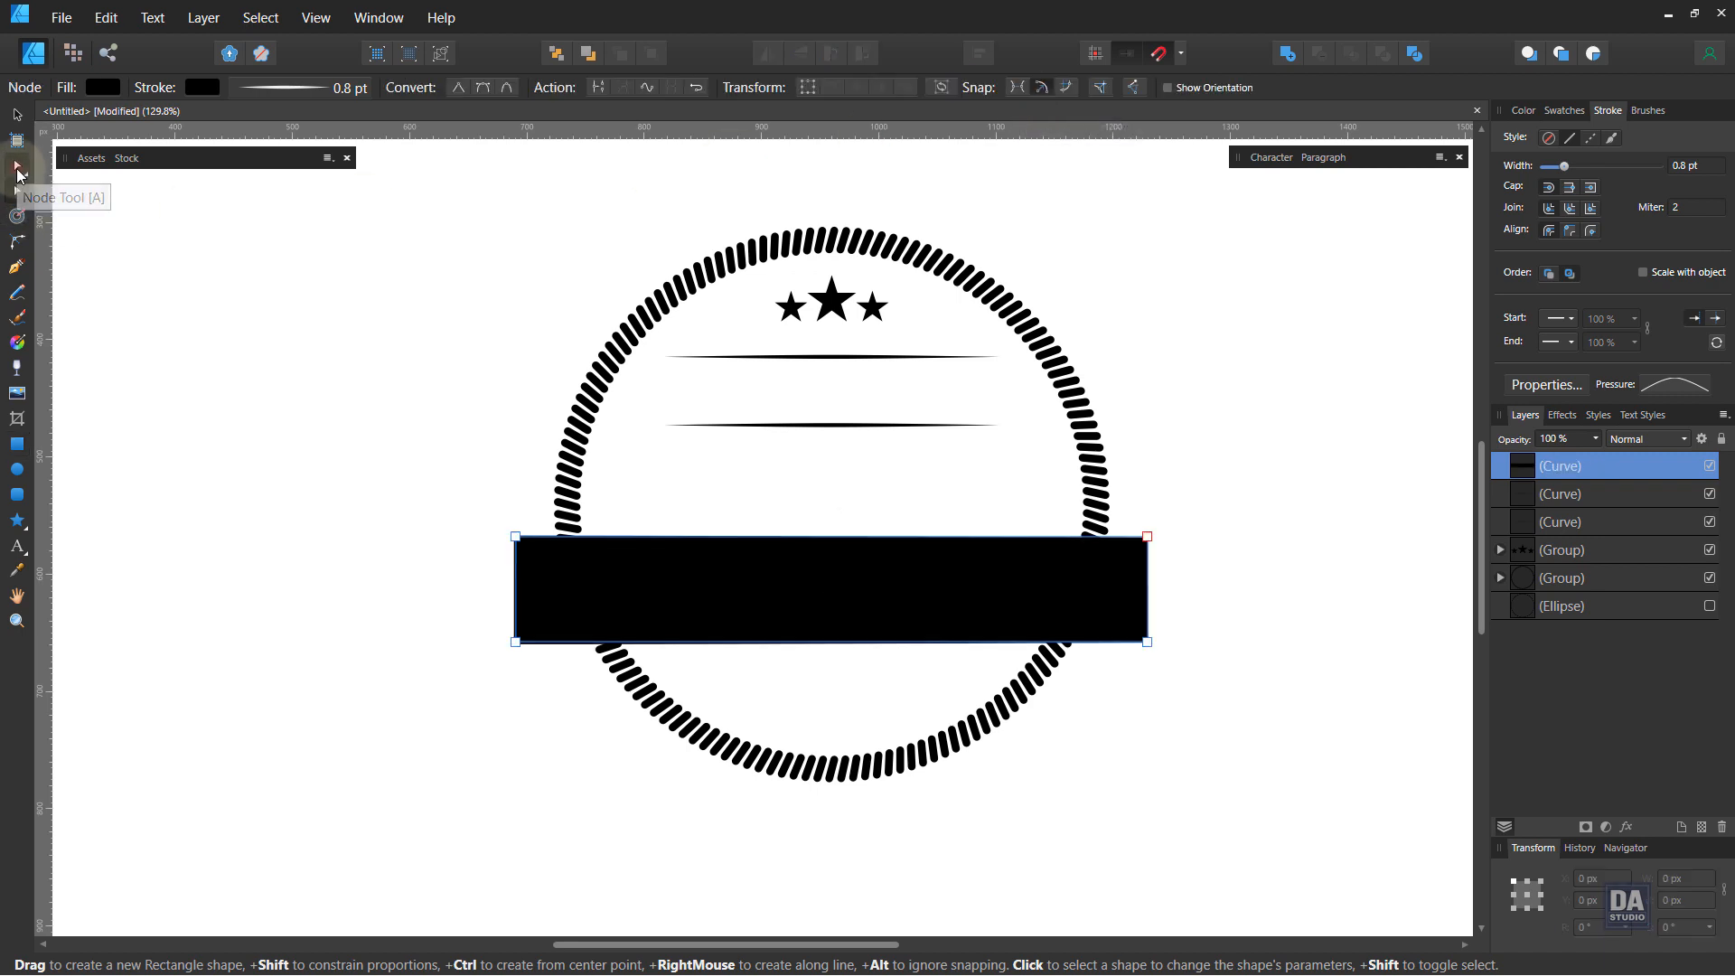
pyautogui.moveTo(841, 535); pyautogui.dragTo(842, 513)
pyautogui.moveTo(839, 643); pyautogui.dragTo(839, 622)
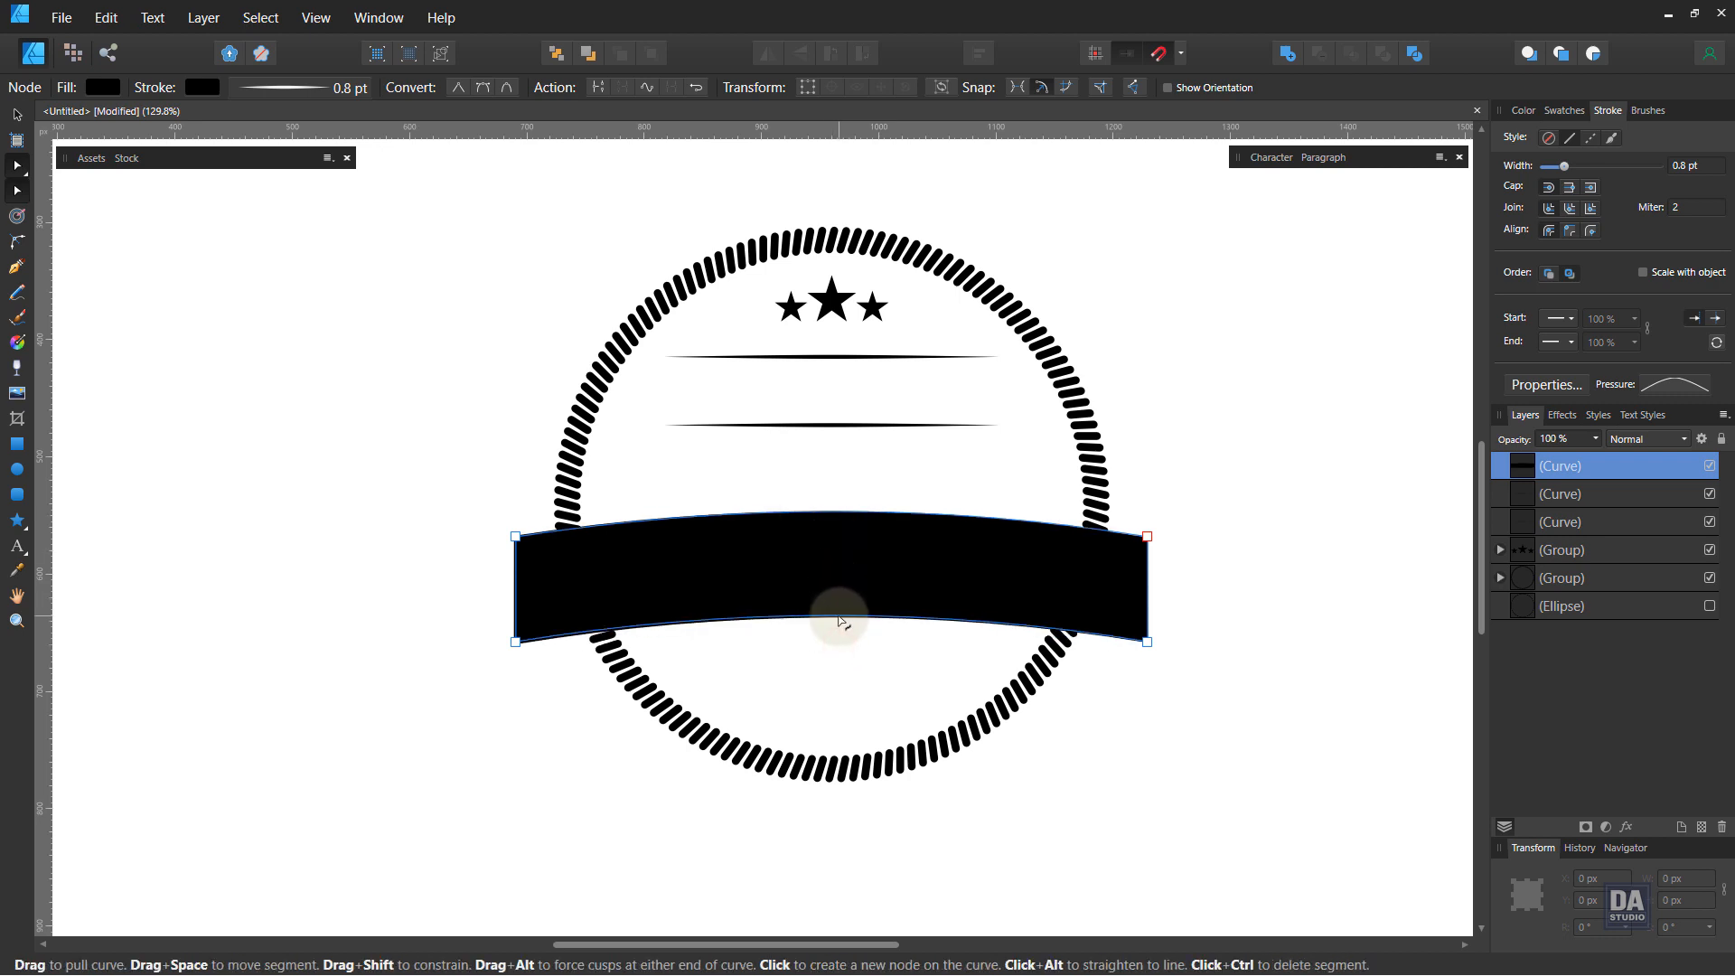
pyautogui.moveTo(840, 620)
pyautogui.mouseDown()
pyautogui.moveTo(839, 598)
pyautogui.moveTo(840, 613)
pyautogui.mouseUp()
pyautogui.moveTo(839, 527); pyautogui.dragTo(838, 506)
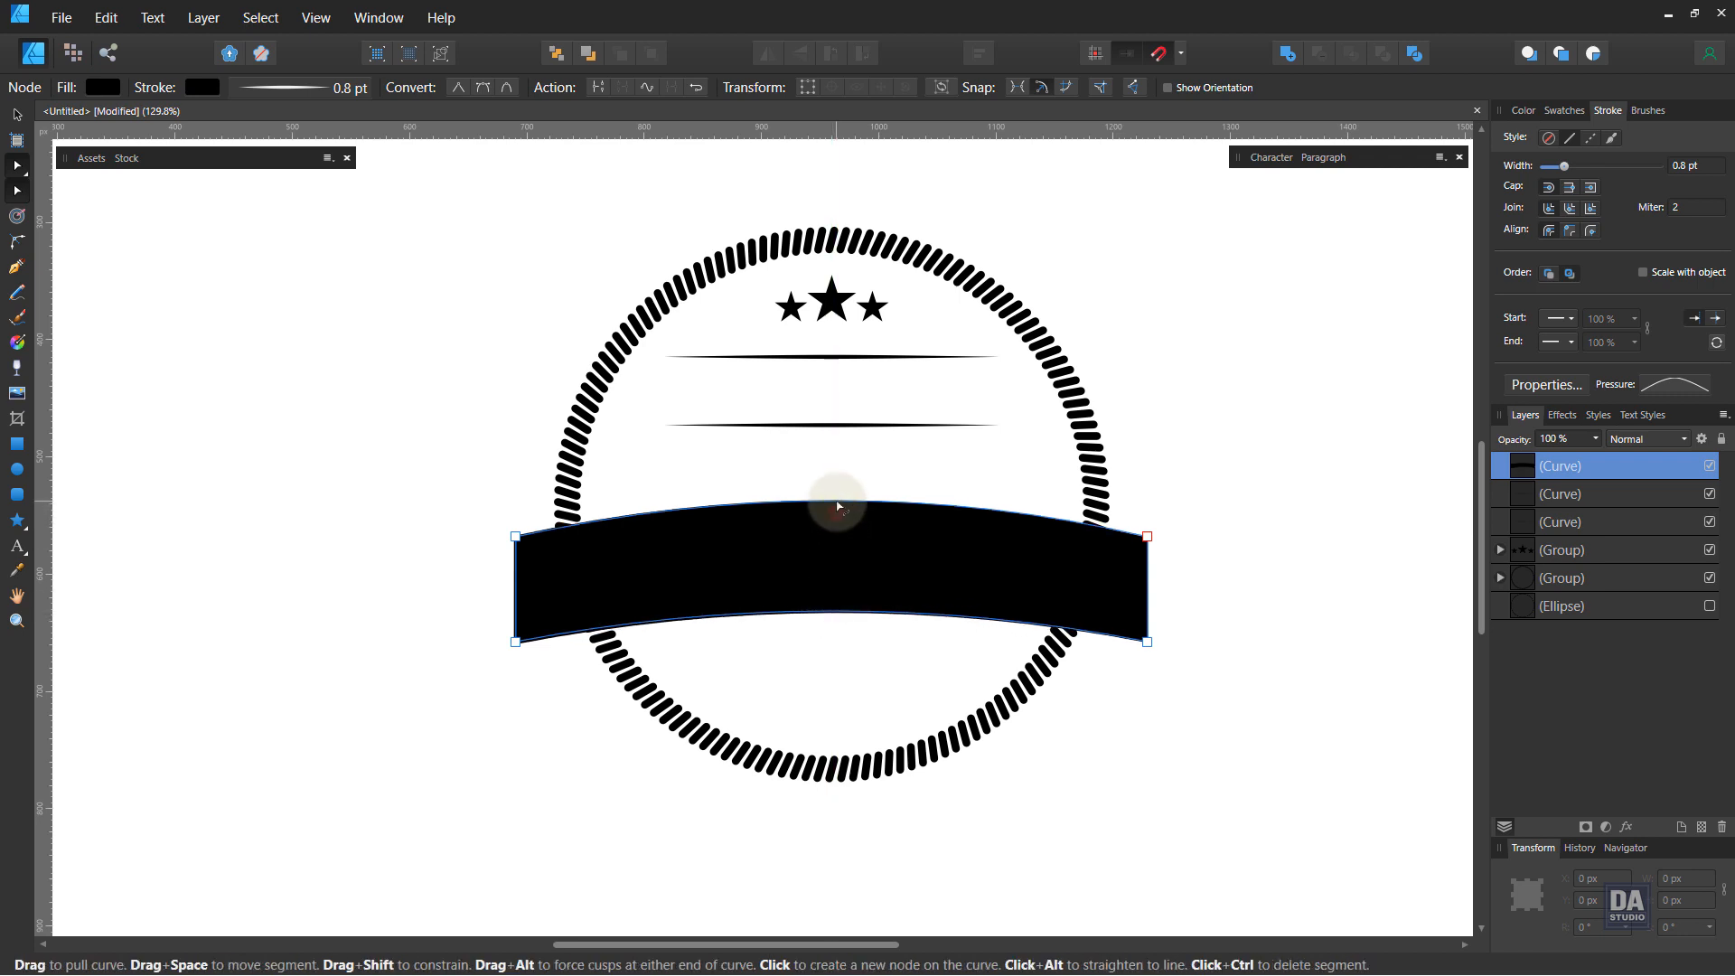
pyautogui.click(816, 645)
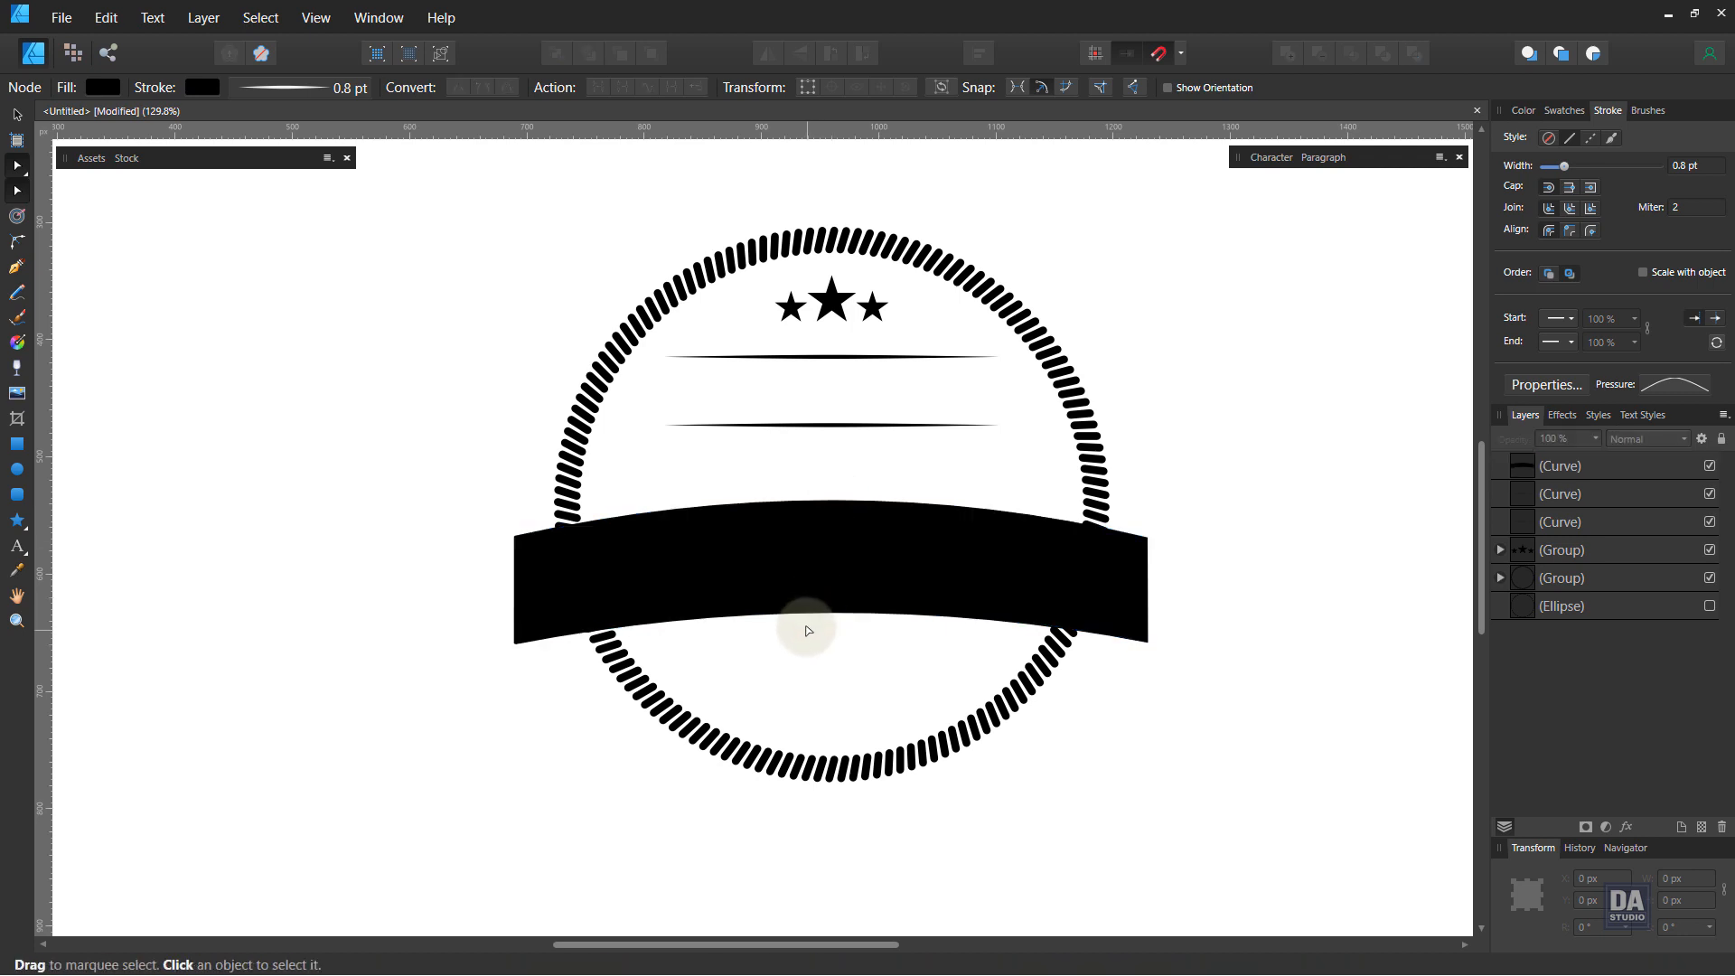
# Step: Nudge the banner into place and shift the star group slightly lower
pyautogui.press('v')
pyautogui.click(795, 589)
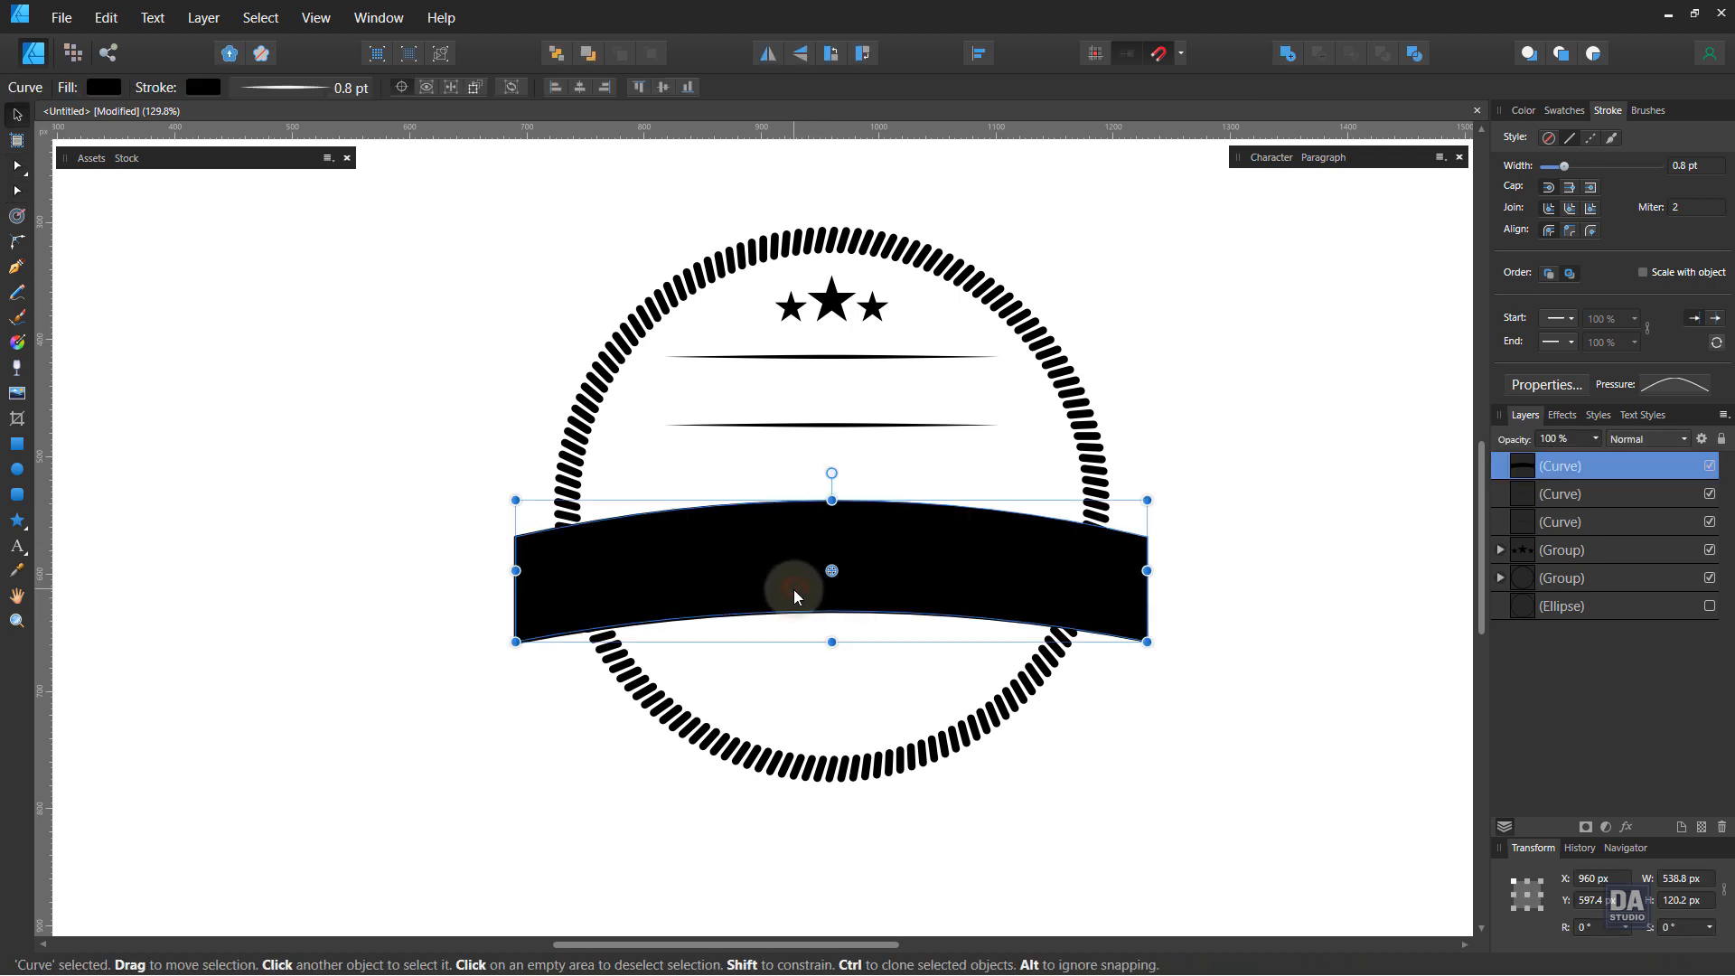
pyautogui.moveTo(794, 589); pyautogui.dragTo(797, 589)
pyautogui.moveTo(798, 585); pyautogui.dragTo(795, 589)
pyautogui.click(795, 468)
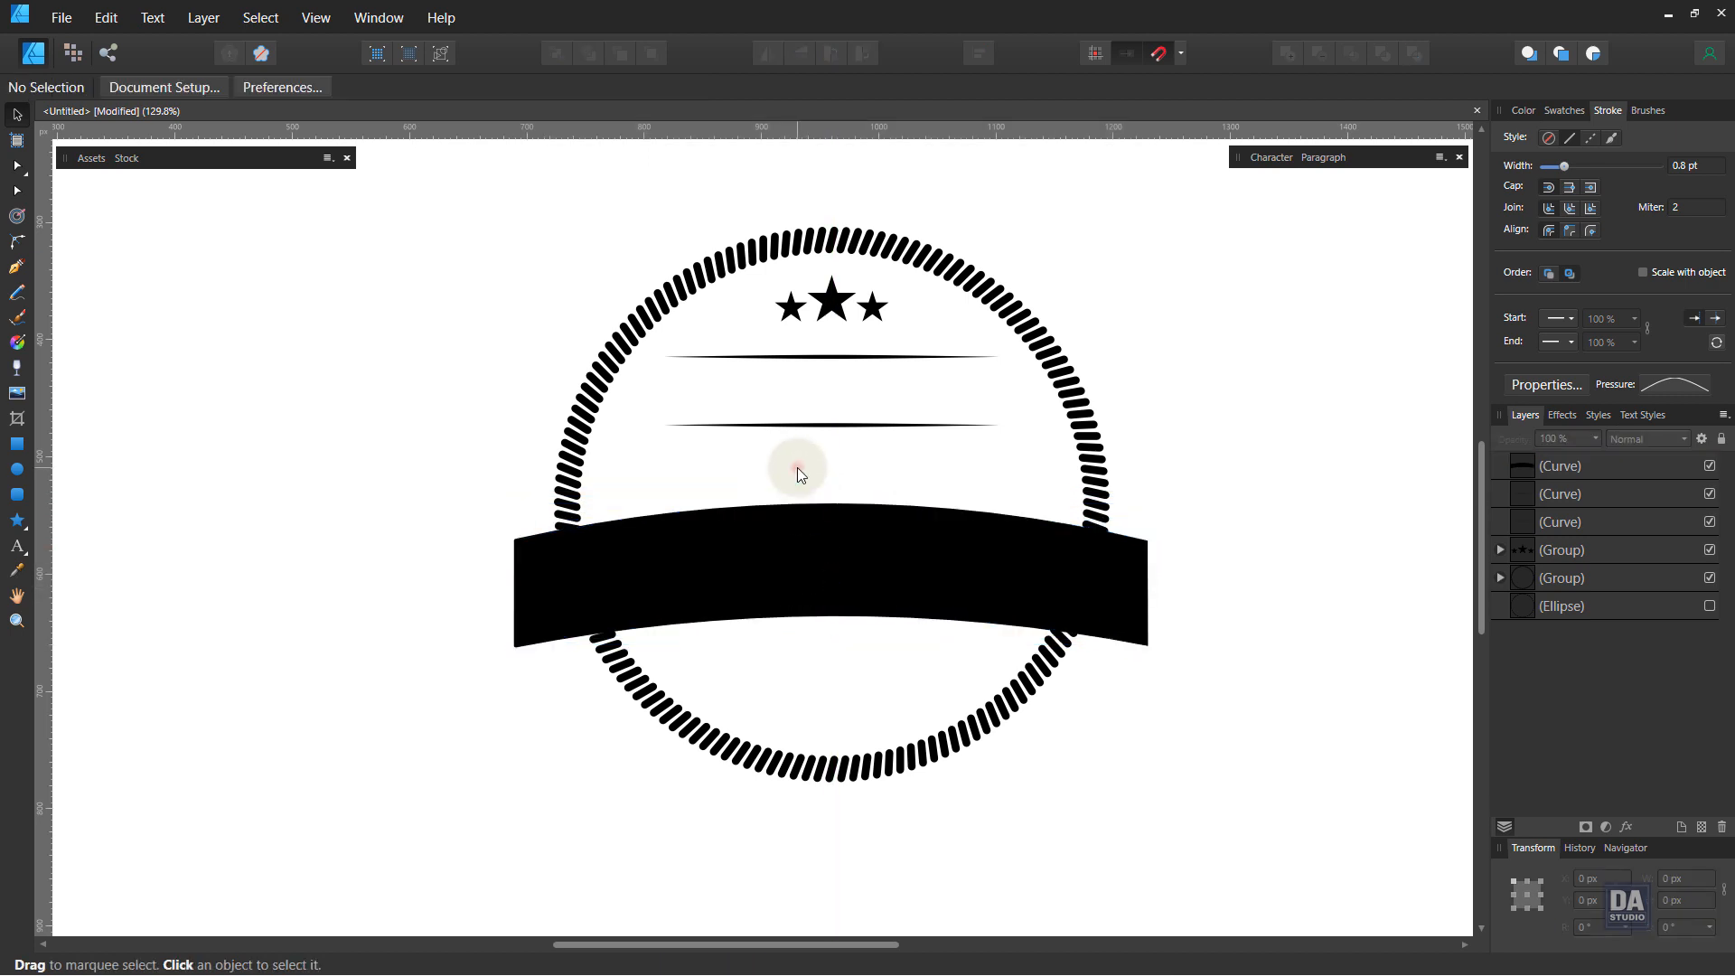
pyautogui.click(846, 316)
pyautogui.moveTo(846, 316); pyautogui.dragTo(849, 322)
pyautogui.click(881, 356)
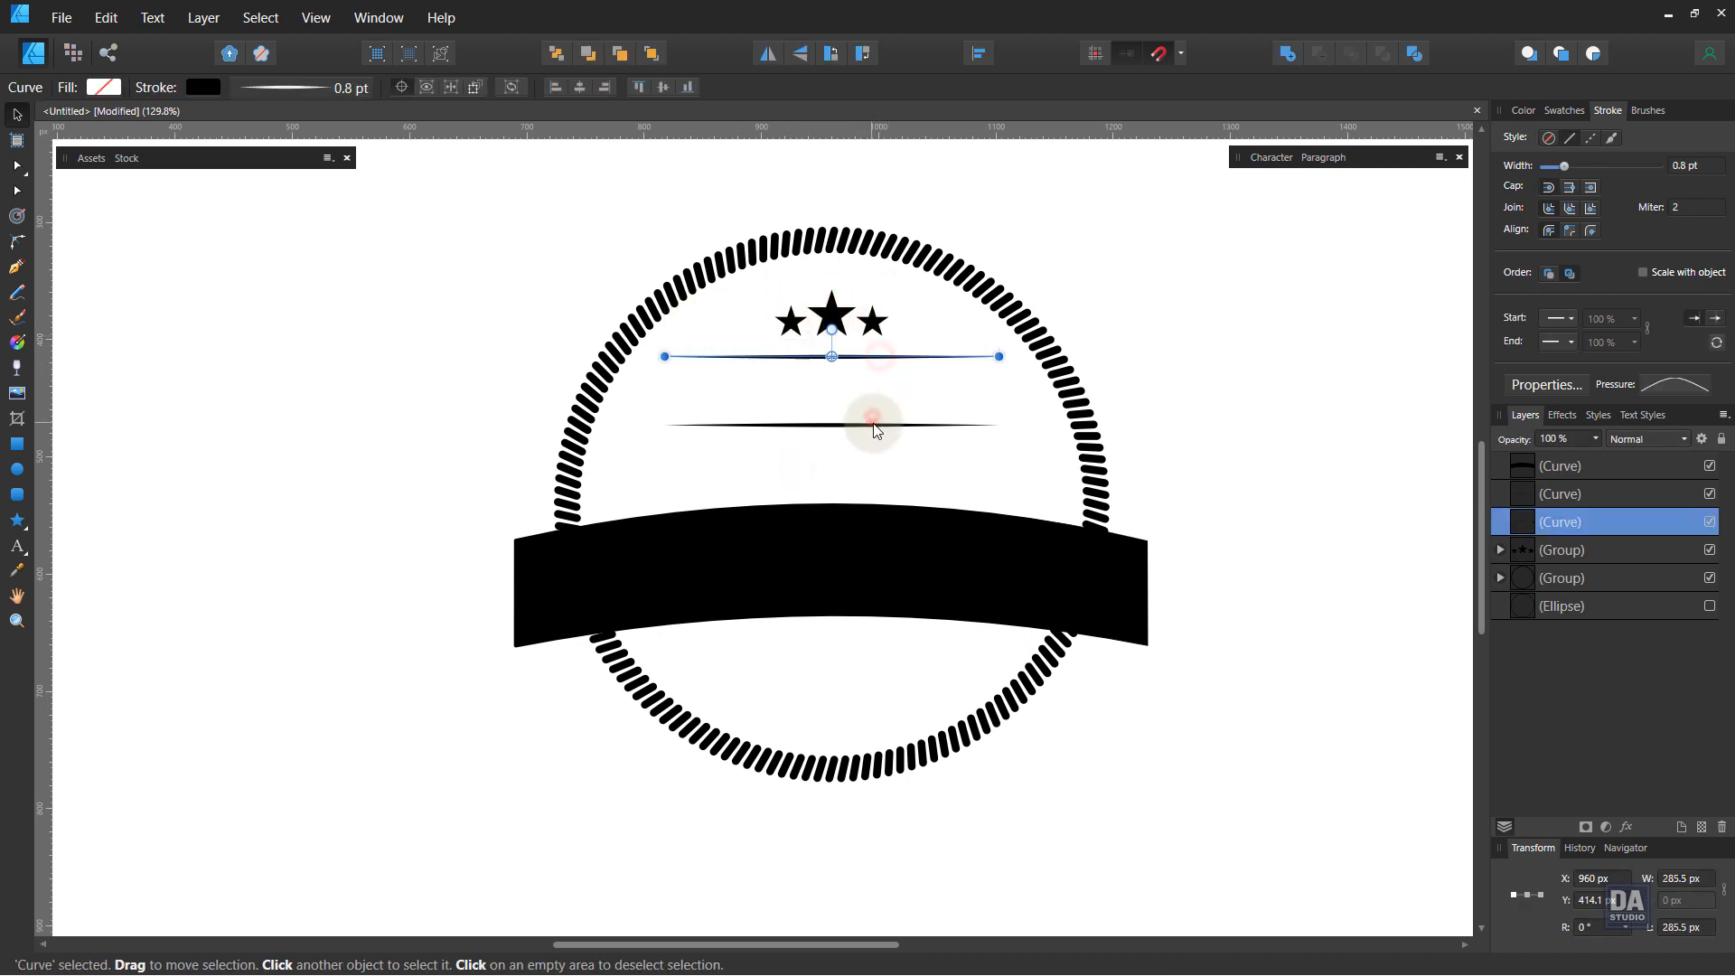
# Step: Widen the lower tapered line to about 304 px and move it slightly down
pyautogui.keyDown('shift'); pyautogui.click(873, 424); pyautogui.keyUp('shift')
pyautogui.moveTo(877, 425); pyautogui.dragTo(1002, 443)
pyautogui.click(866, 447)
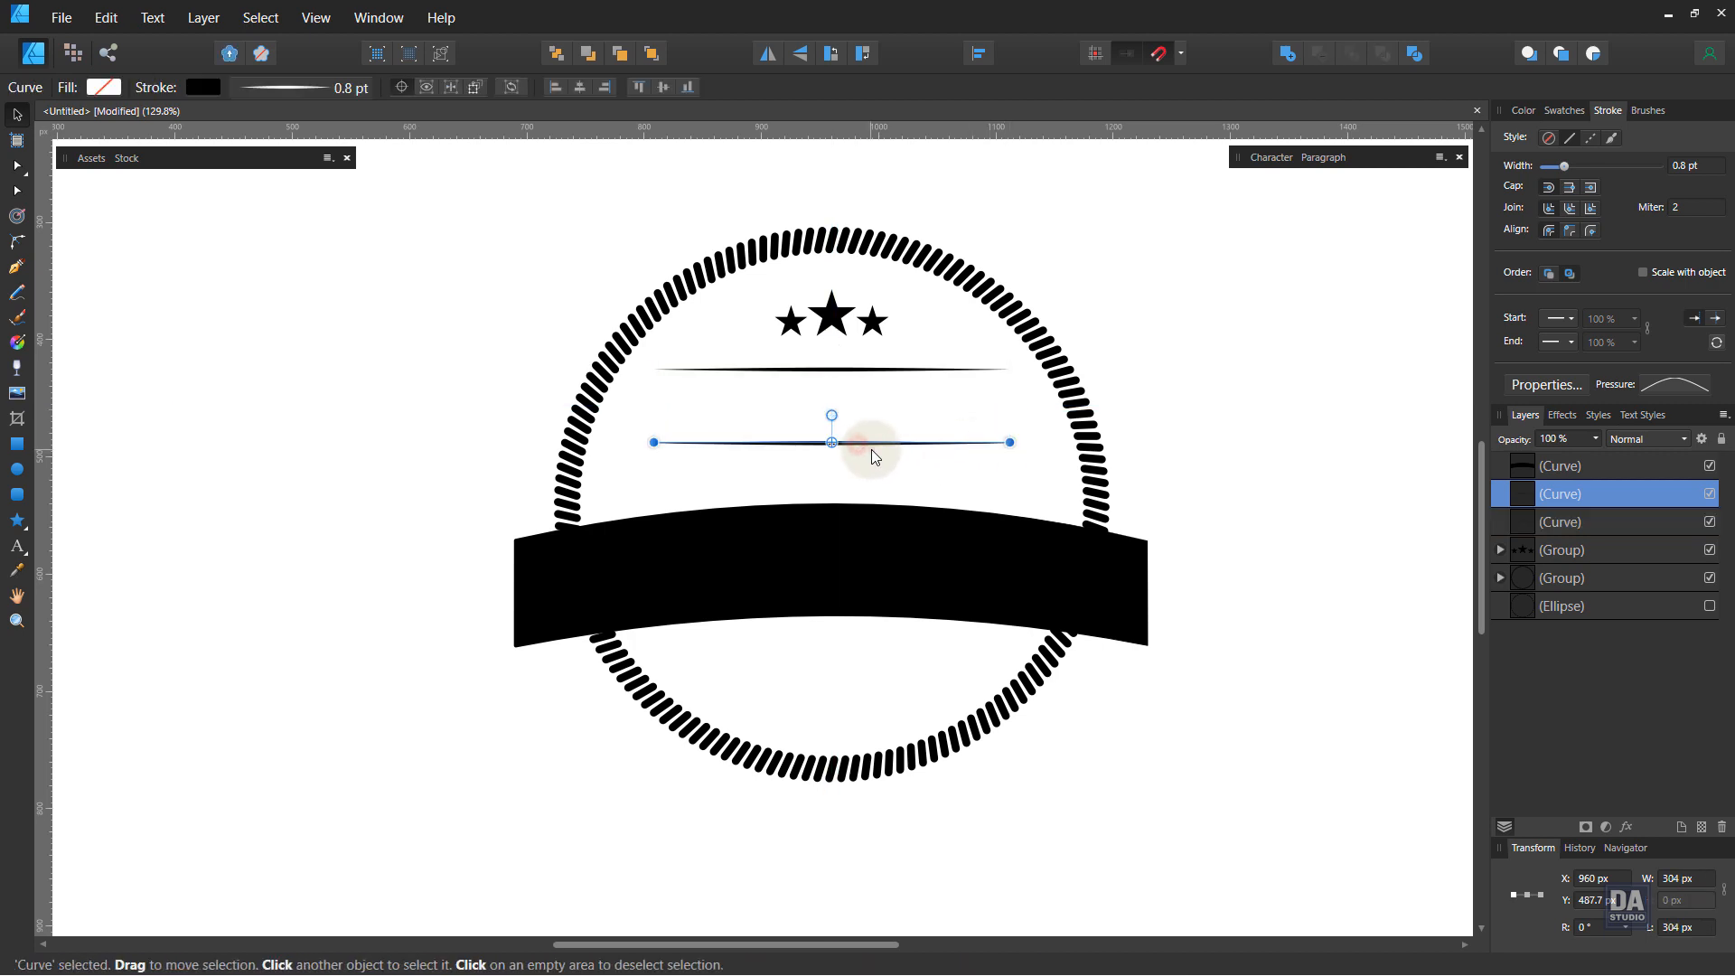
pyautogui.click(871, 448)
pyautogui.moveTo(872, 446); pyautogui.dragTo(875, 457)
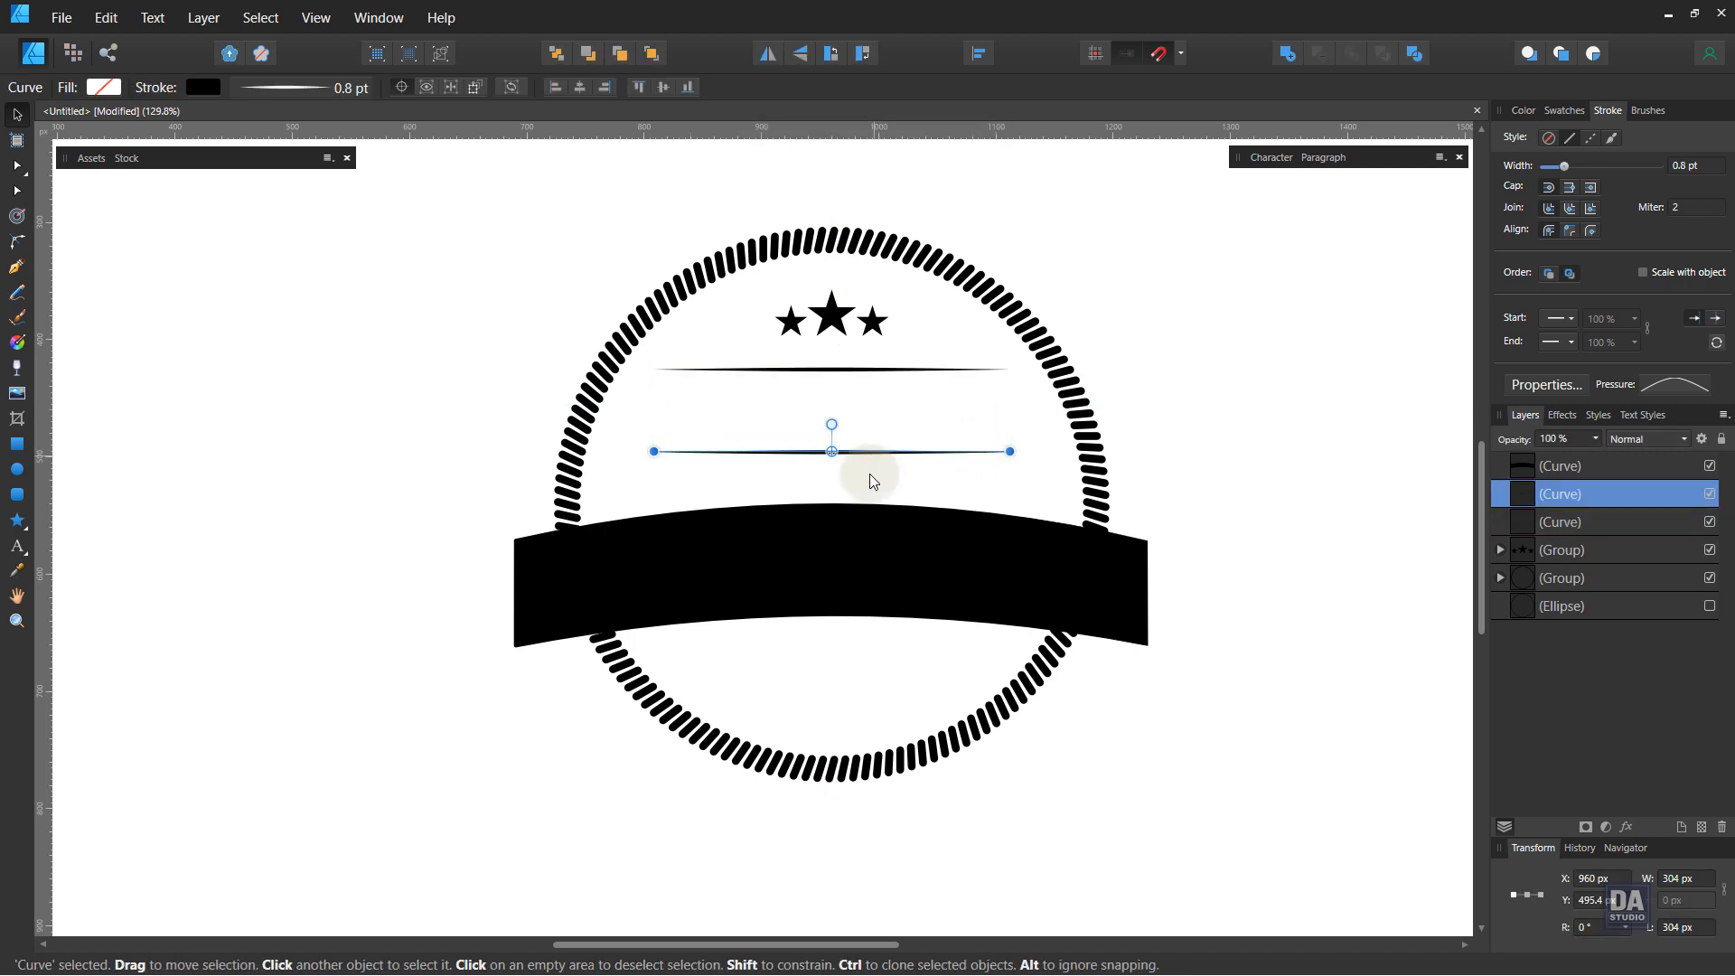
# Step: Pull the banner's top-right corner node slightly outward with the Node tool
pyautogui.click(868, 539)
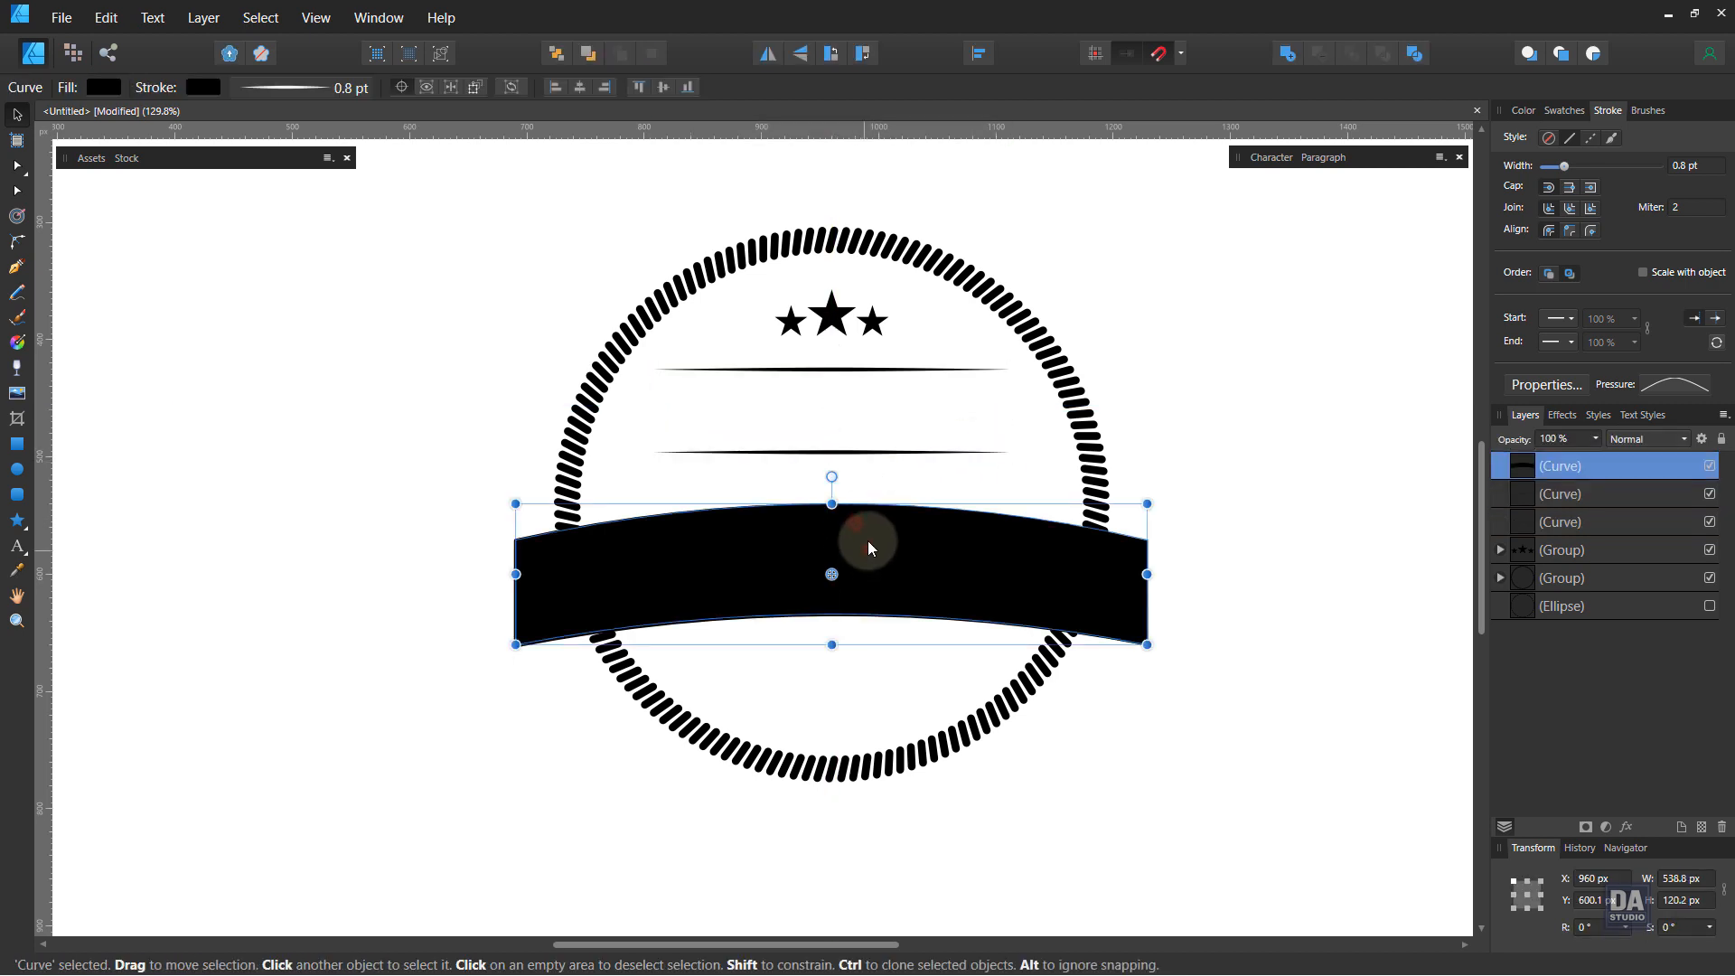
pyautogui.click(844, 647)
pyautogui.moveTo(838, 702); pyautogui.dragTo(838, 689)
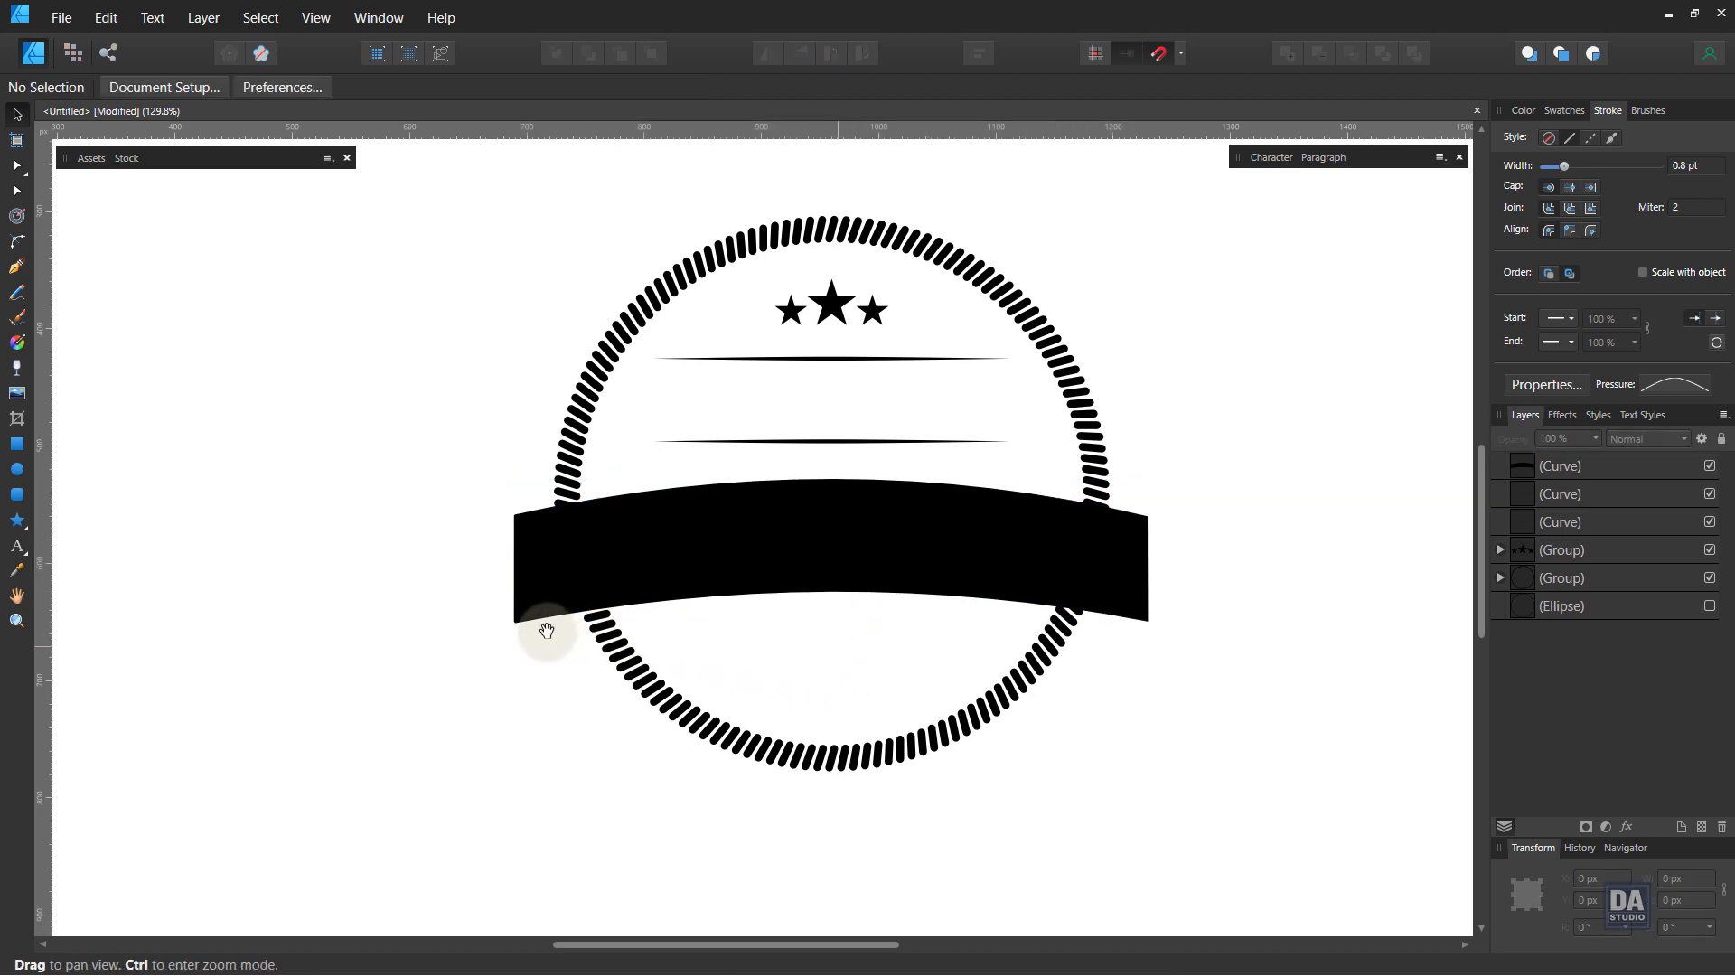
pyautogui.moveTo(555, 611); pyautogui.dragTo(543, 542)
pyautogui.click(484, 524)
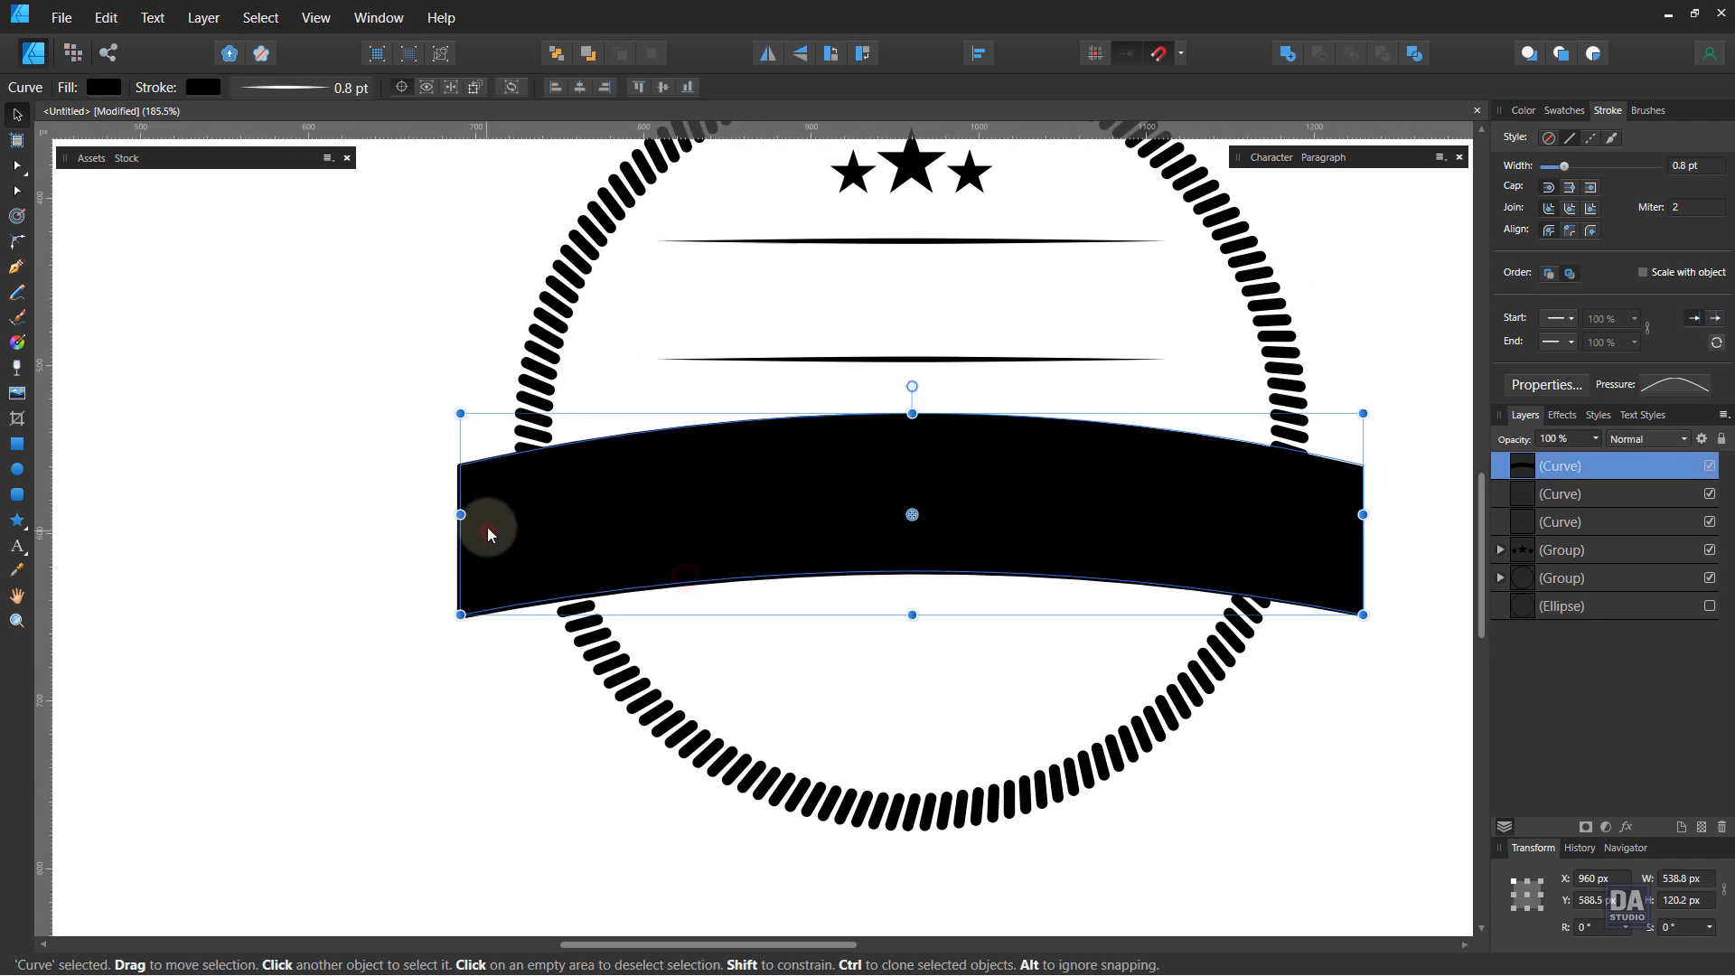
pyautogui.press('a')
pyautogui.click(461, 466)
pyautogui.moveTo(461, 466); pyautogui.dragTo(451, 465)
pyautogui.hotkey('ctrl', 'z')
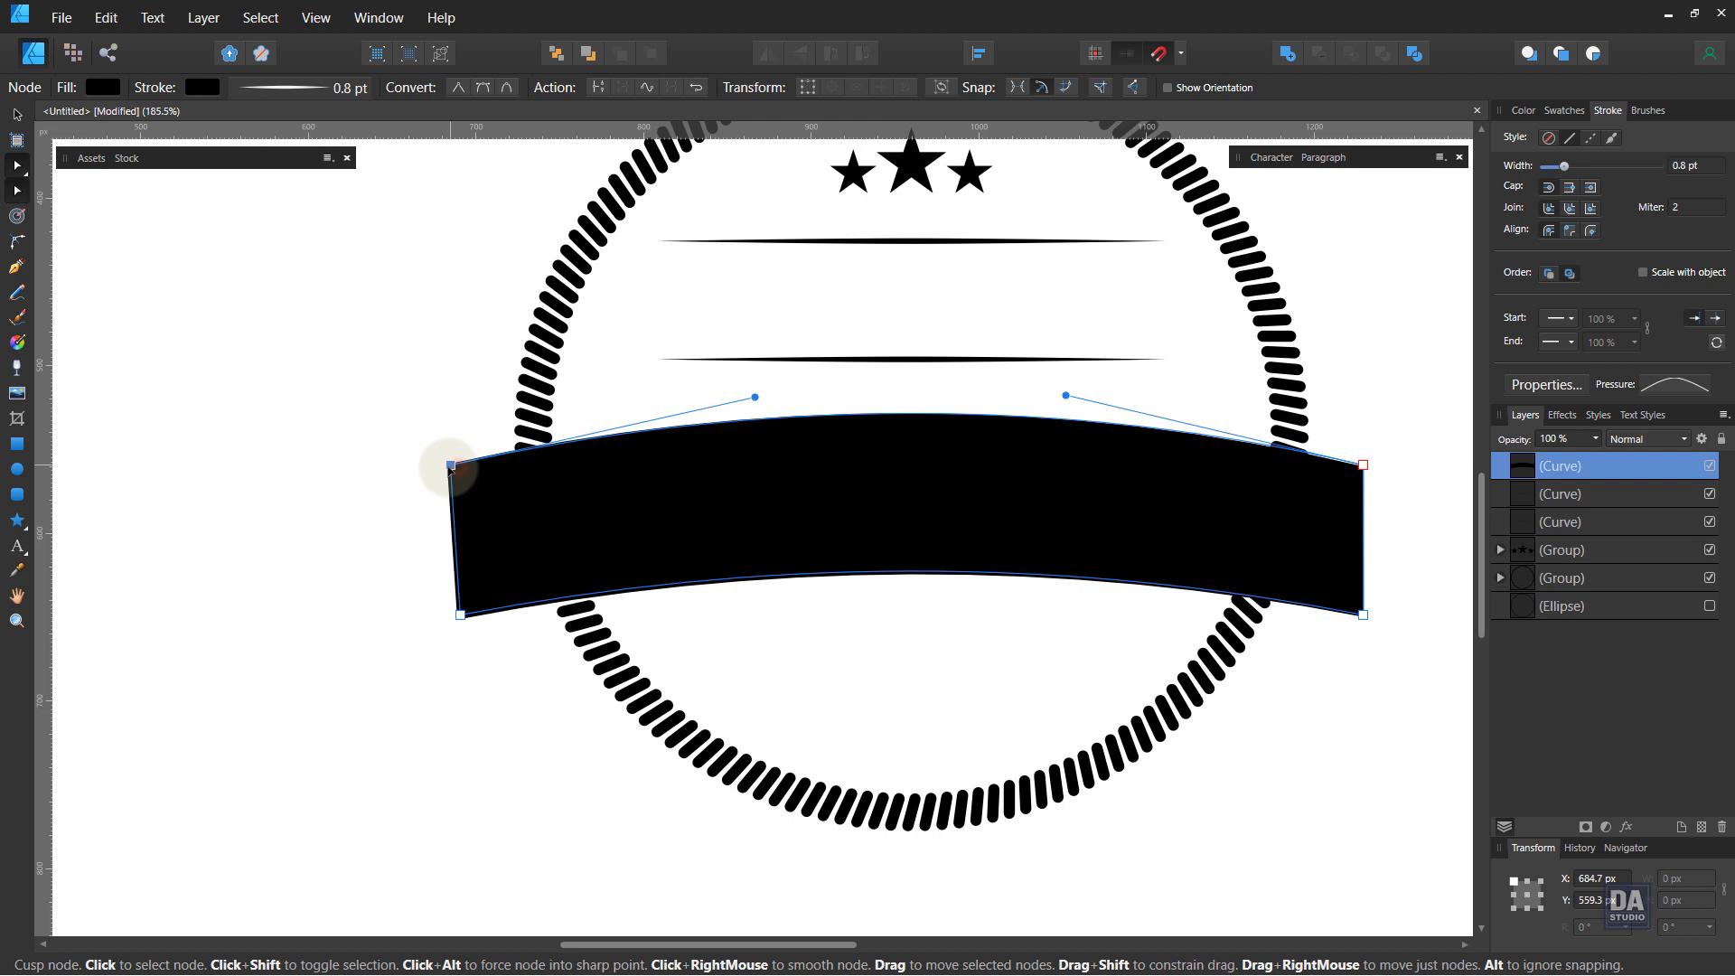
pyautogui.moveTo(1366, 467); pyautogui.dragTo(1375, 467)
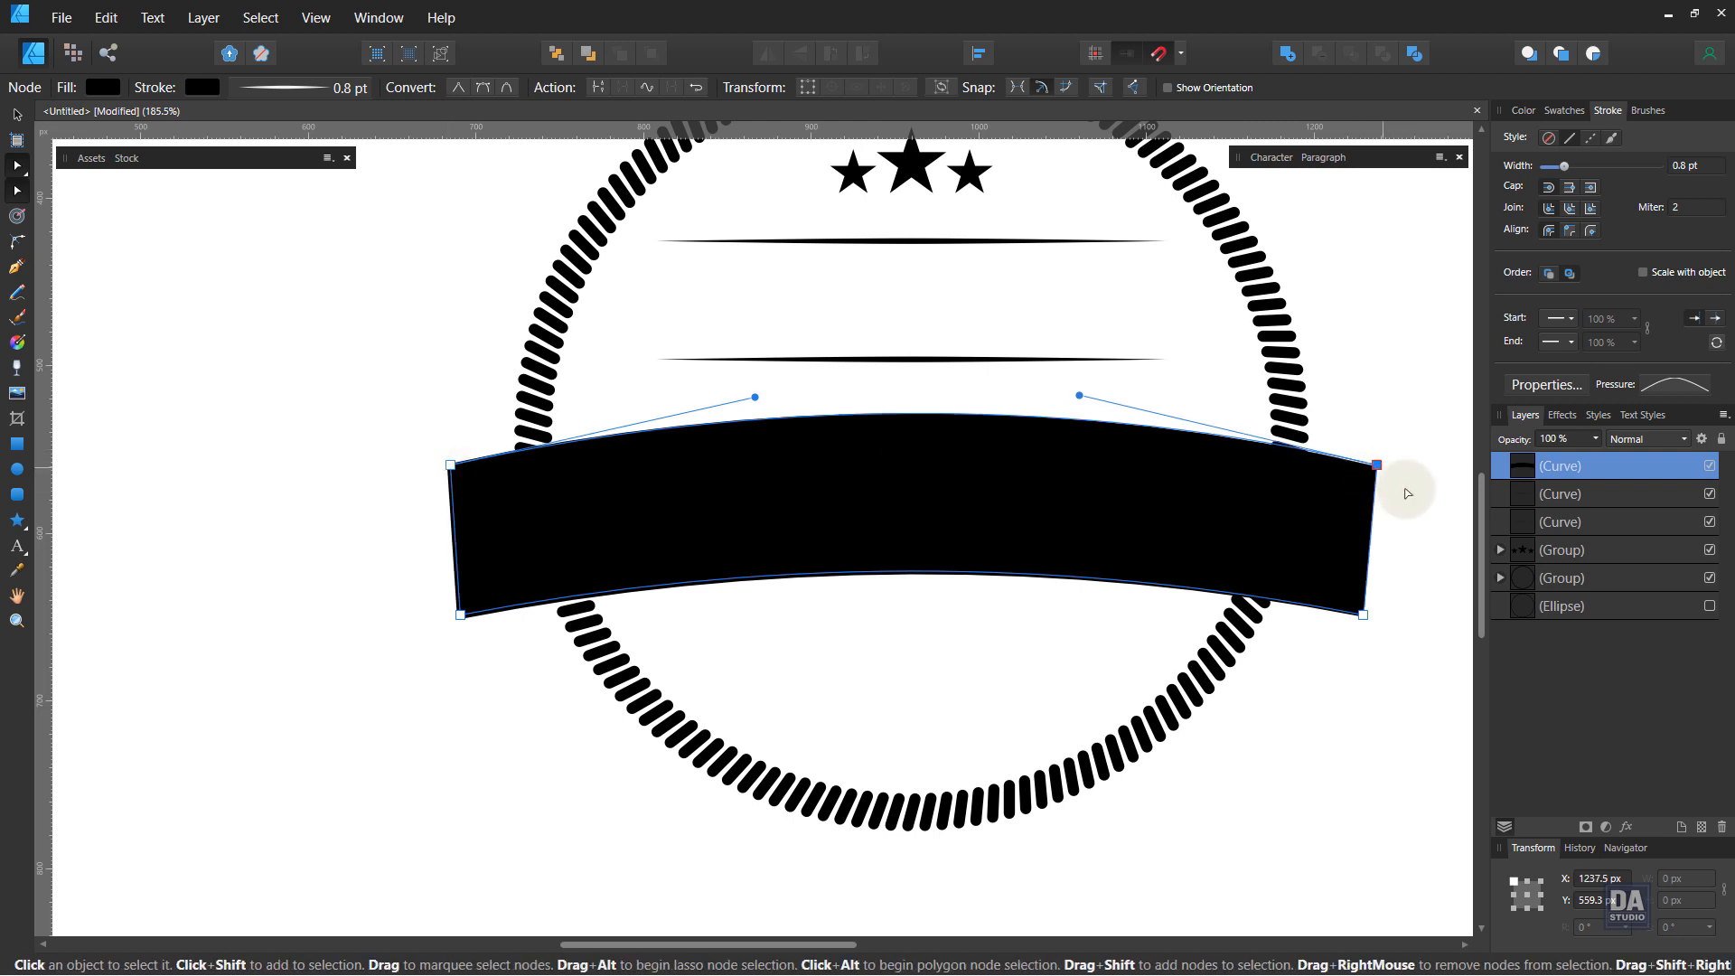
pyautogui.click(1407, 491)
pyautogui.moveTo(760, 496); pyautogui.dragTo(1039, 474)
pyautogui.moveTo(552, 692); pyautogui.dragTo(608, 439)
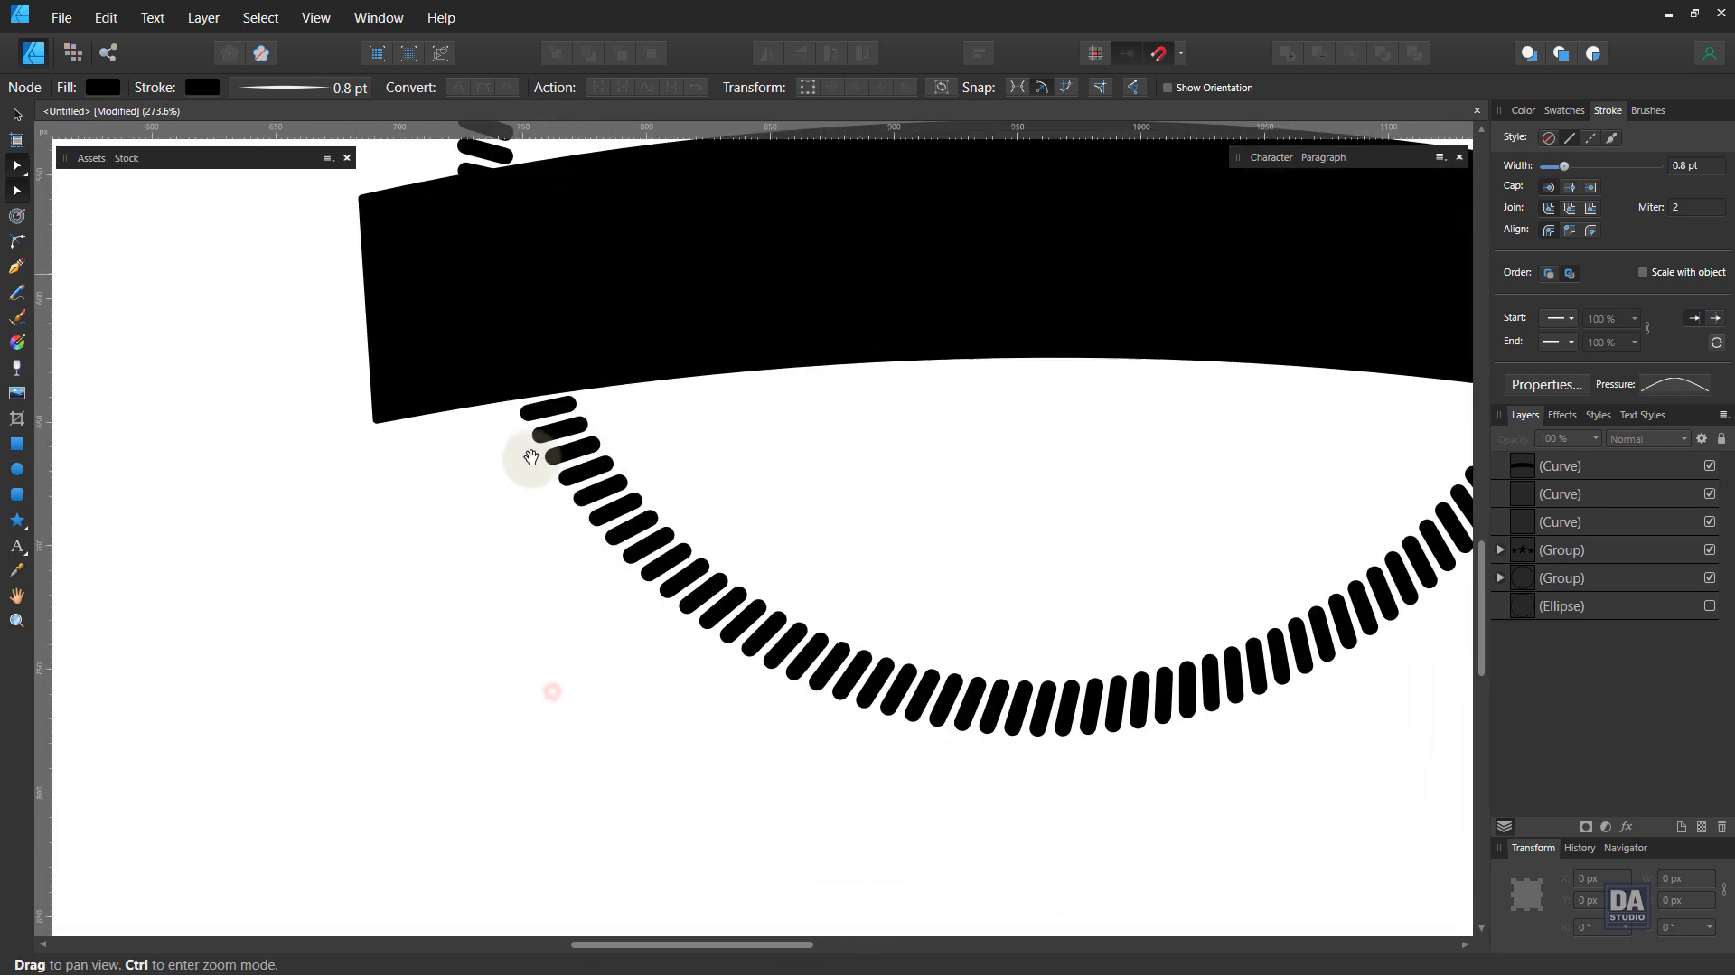
# Step: Draw a small triangular fold piece at the banner's lower-left corner with the Pen tool and give it a black fill
pyautogui.click(16, 269)
pyautogui.scroll(3, 404, 426)
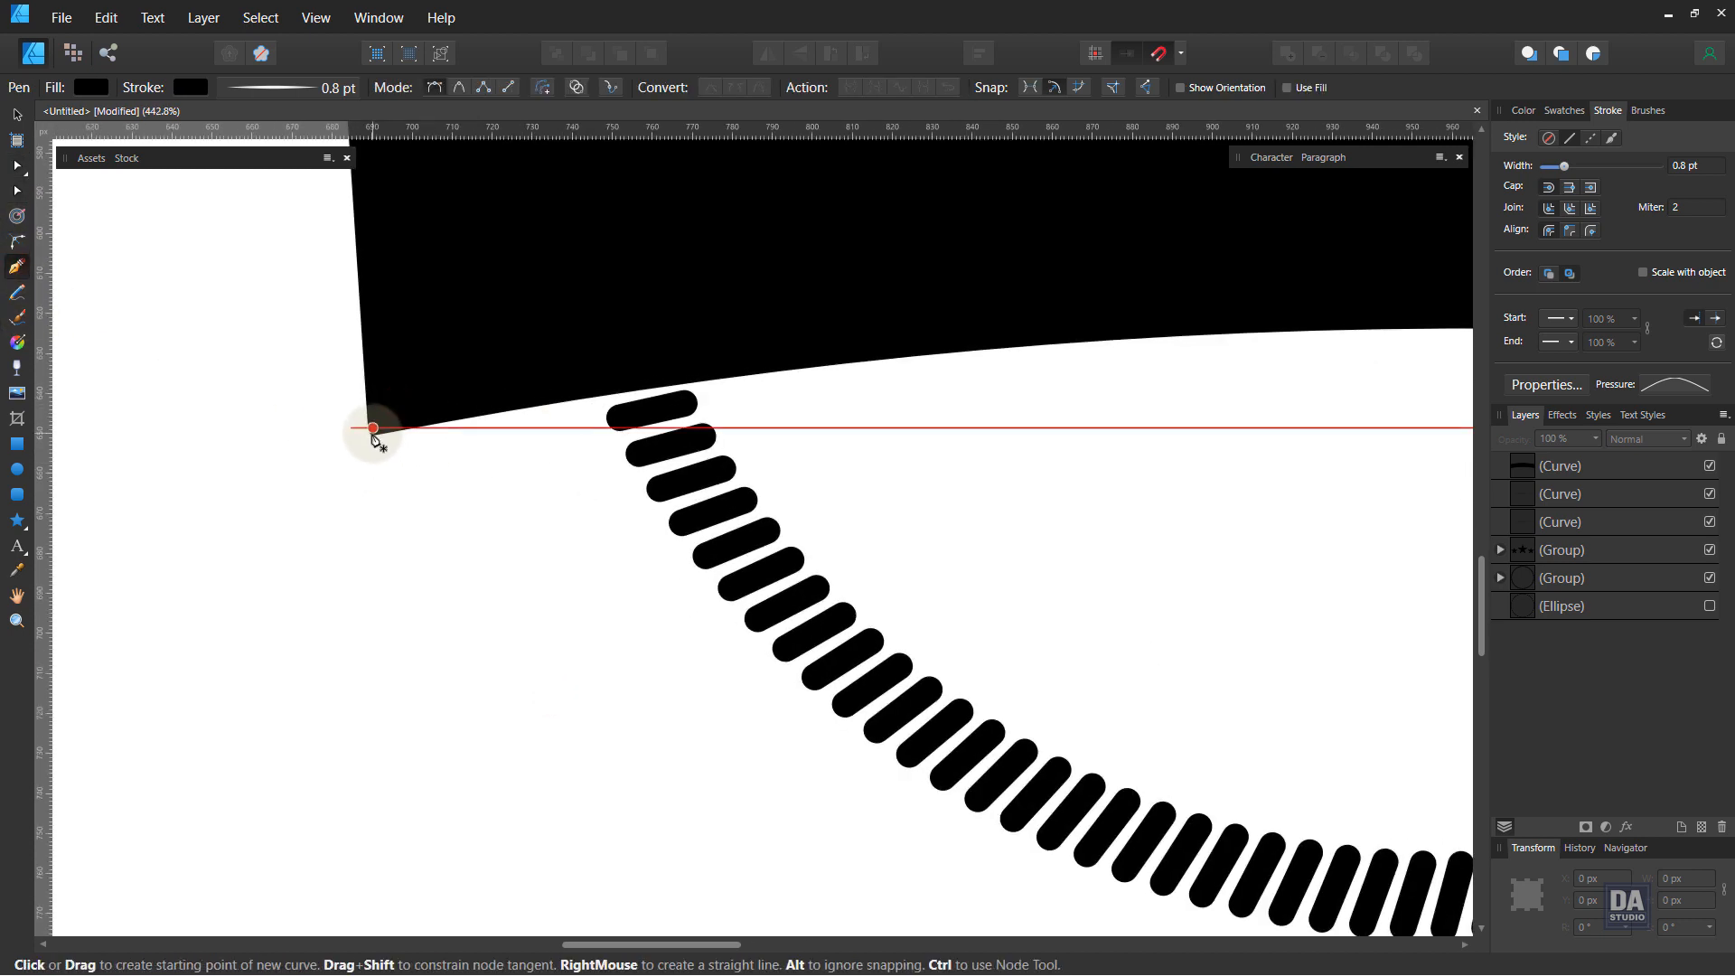
pyautogui.click(372, 432)
pyautogui.moveTo(553, 476); pyautogui.dragTo(548, 418)
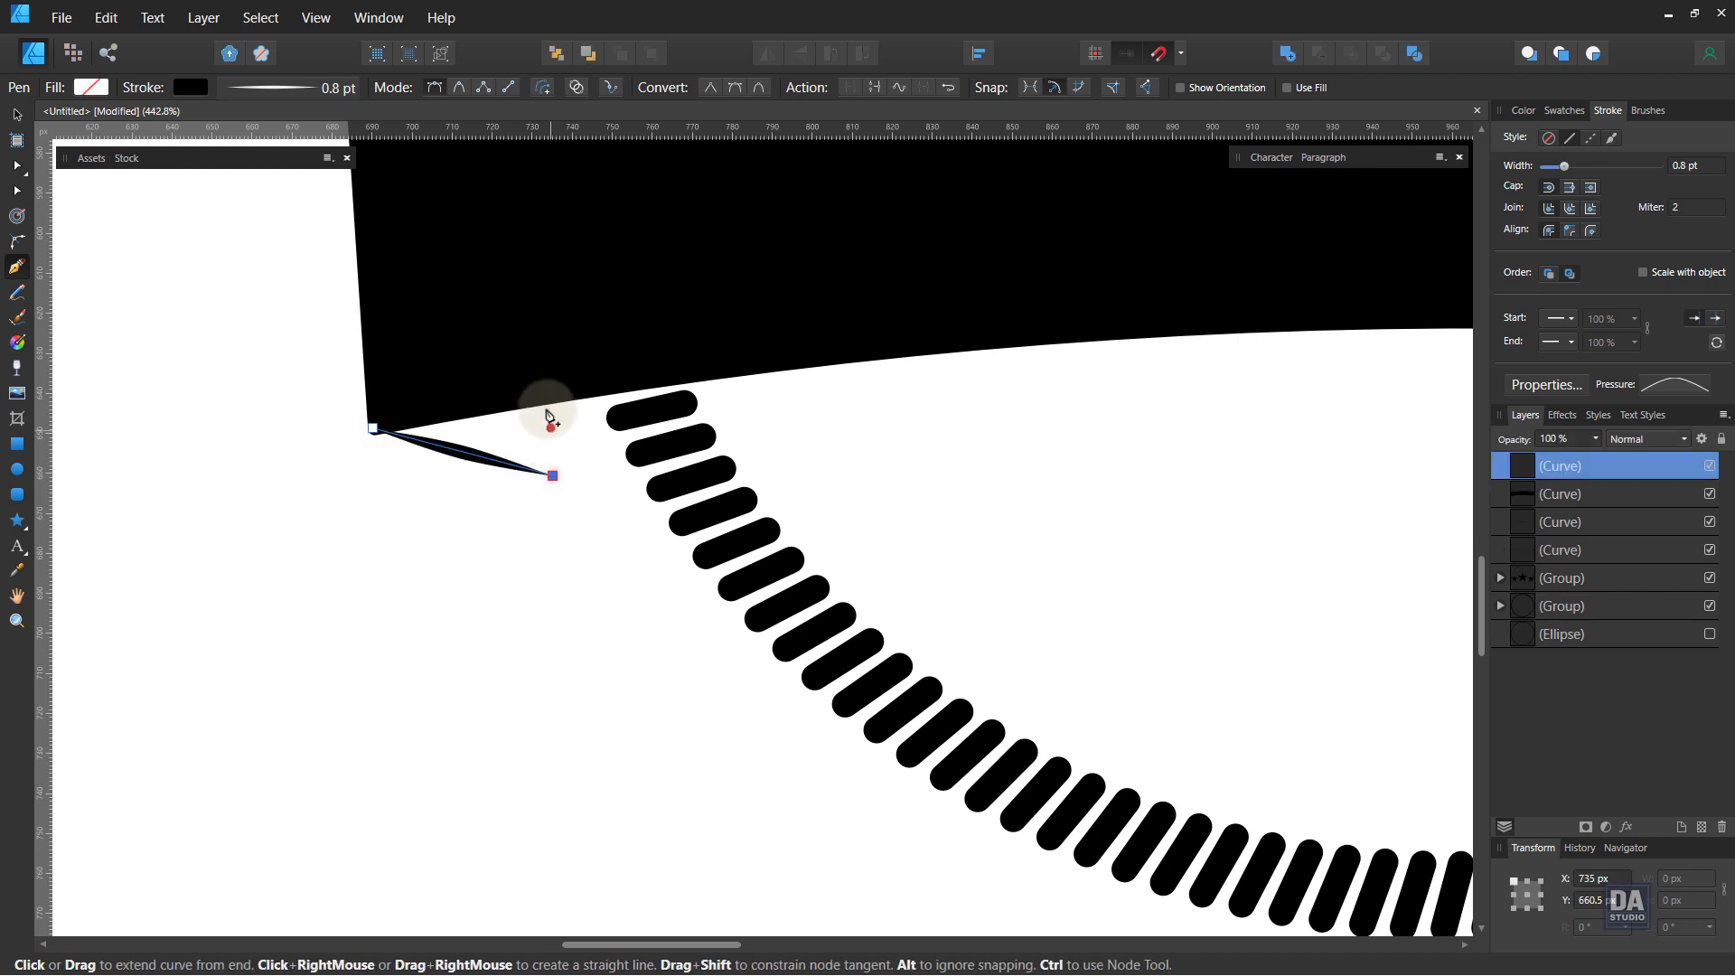
pyautogui.click(553, 400)
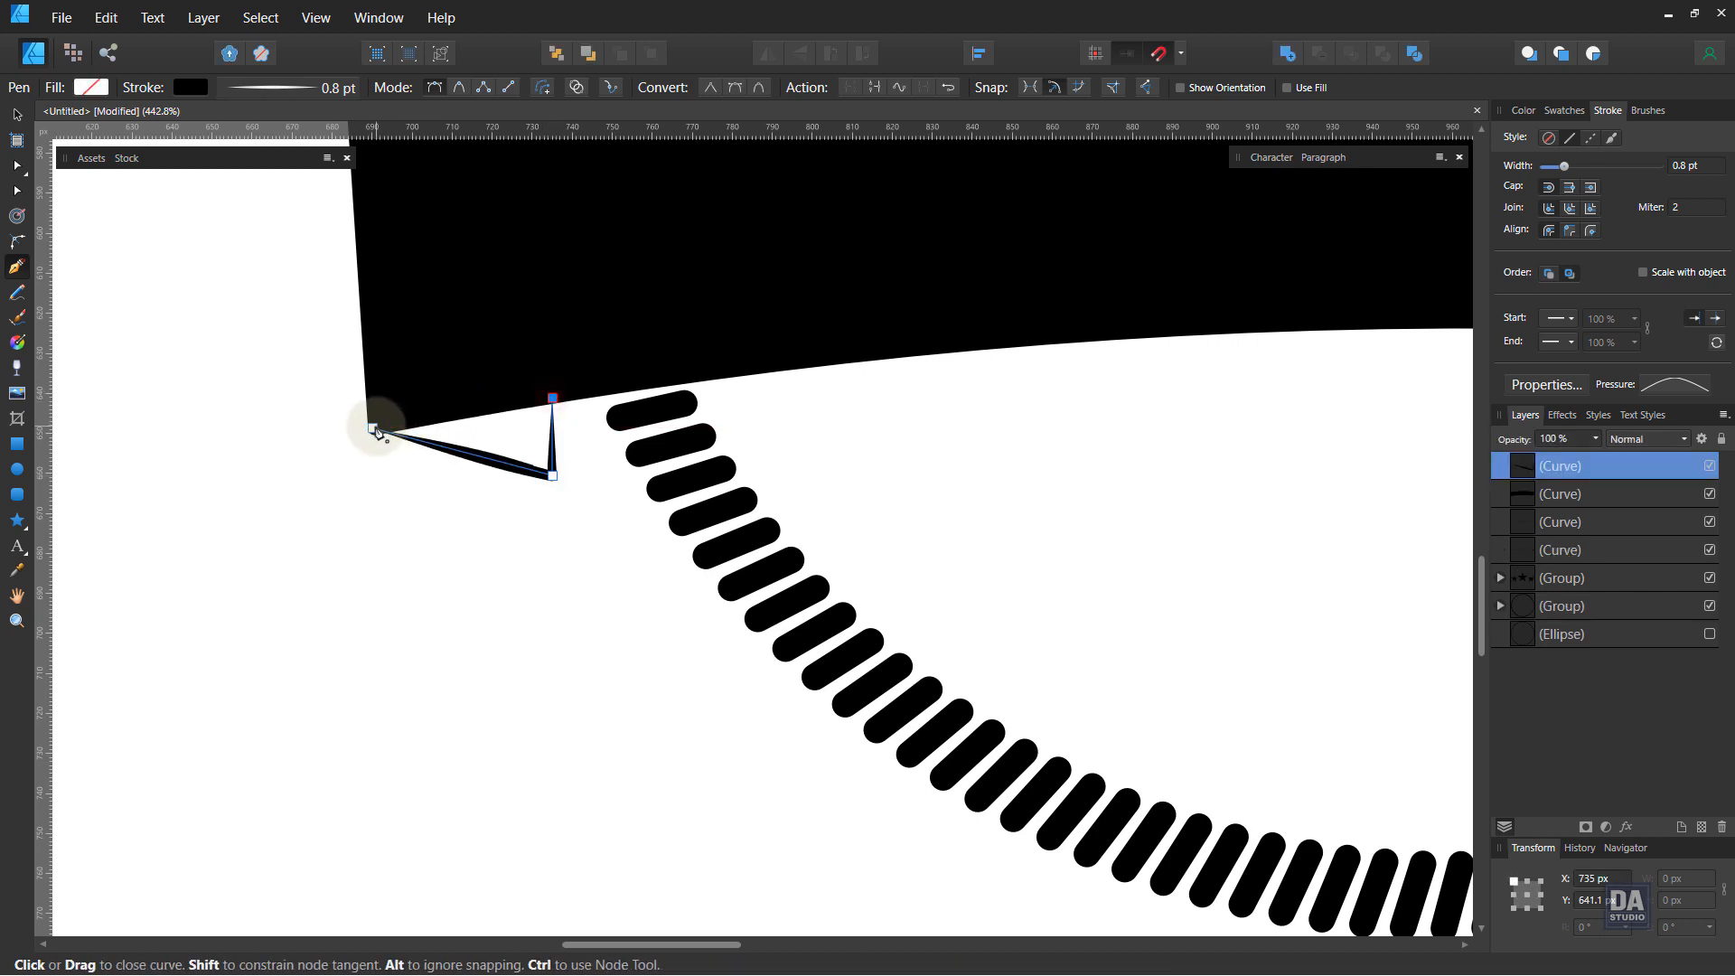
pyautogui.click(373, 429)
pyautogui.click(1524, 111)
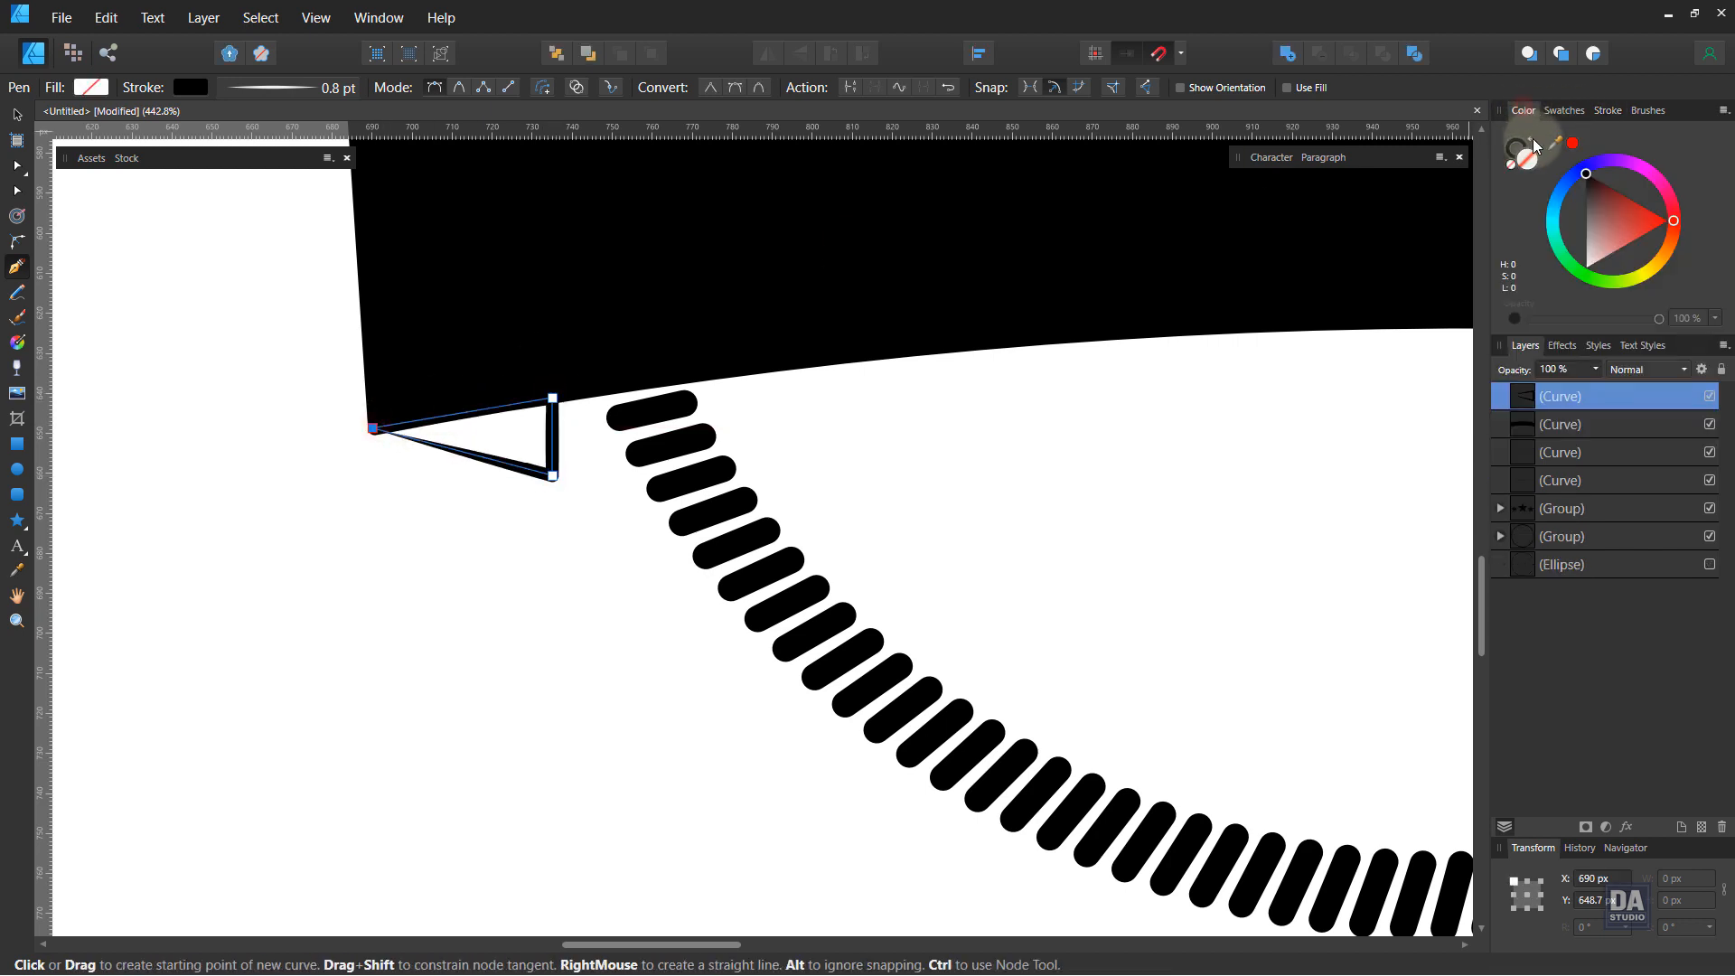
pyautogui.click(1535, 141)
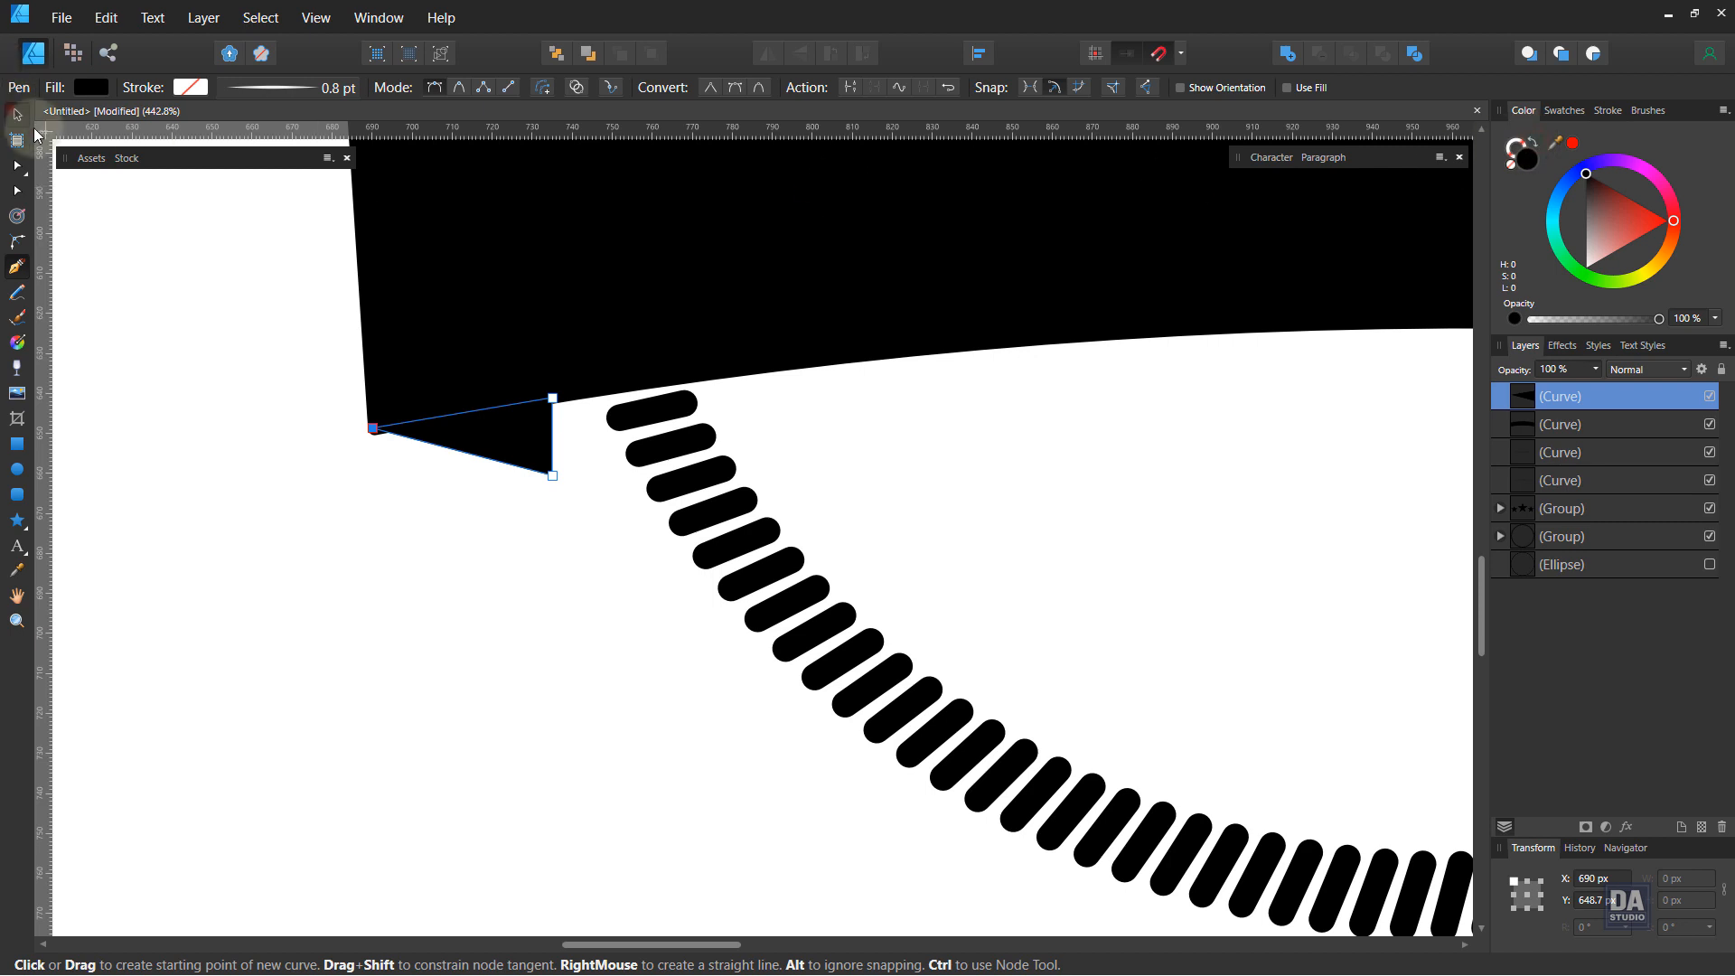
# Step: Raise the fold piece's top node slightly with the Node tool and place the fold piece behind the banner
pyautogui.click(16, 115)
pyautogui.click(639, 310)
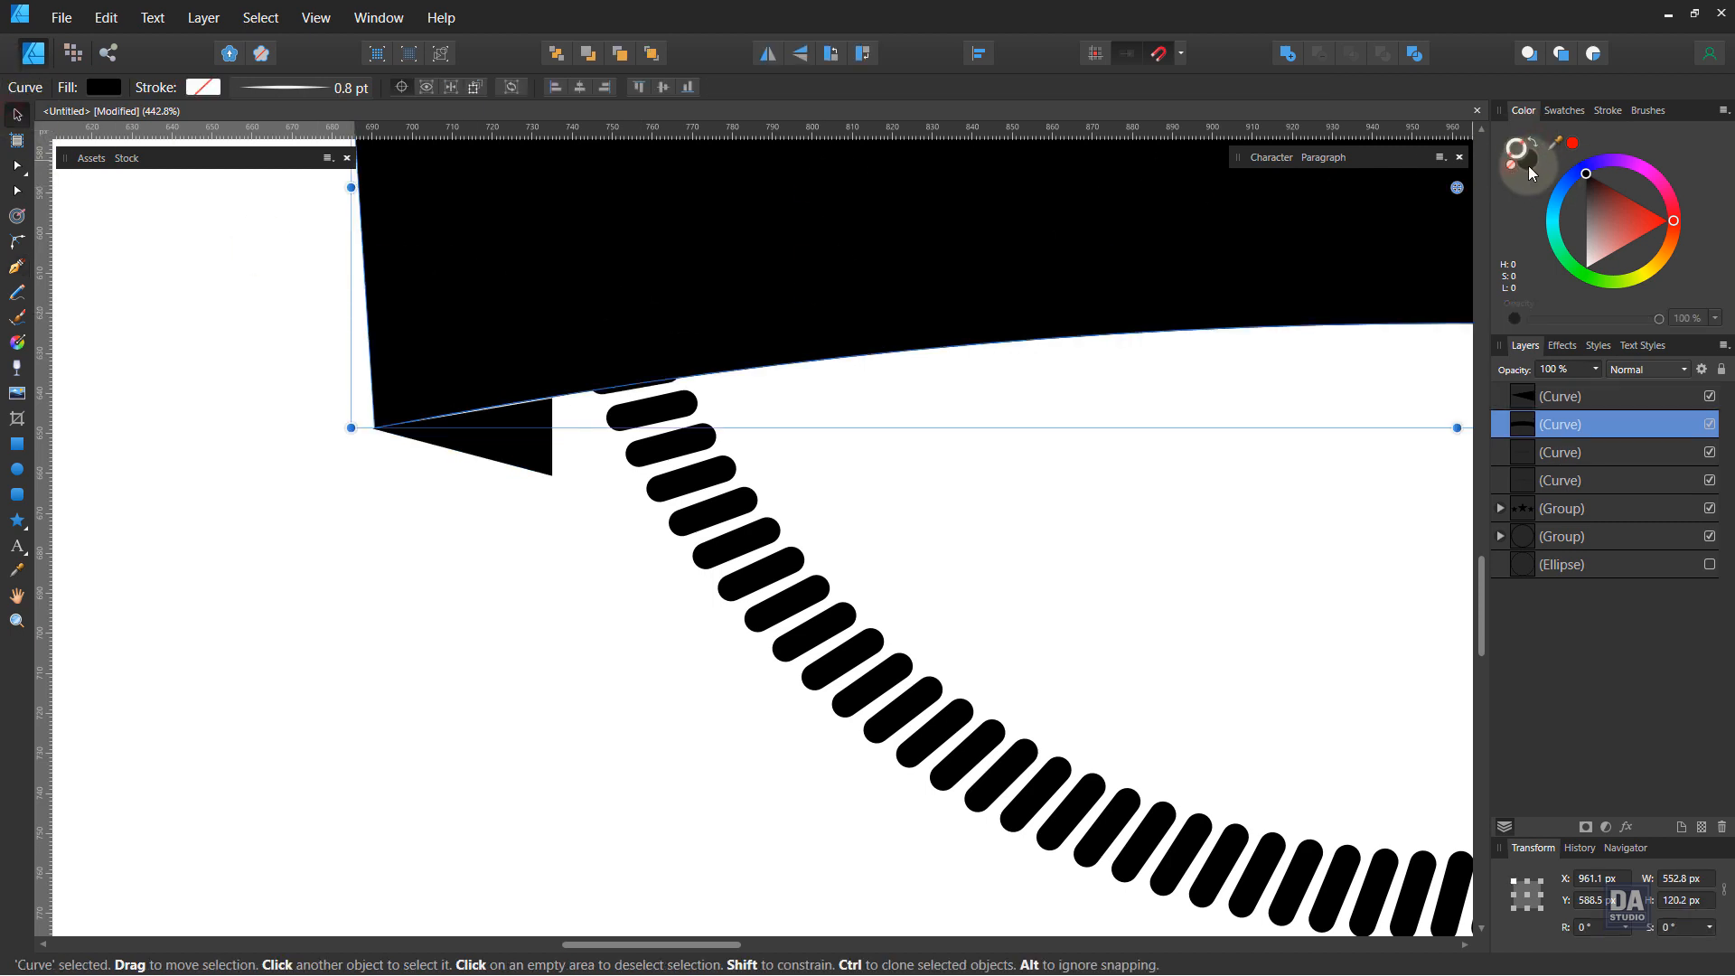
pyautogui.click(483, 434)
pyautogui.moveTo(461, 408); pyautogui.dragTo(756, 418)
pyautogui.press('a')
pyautogui.click(662, 389)
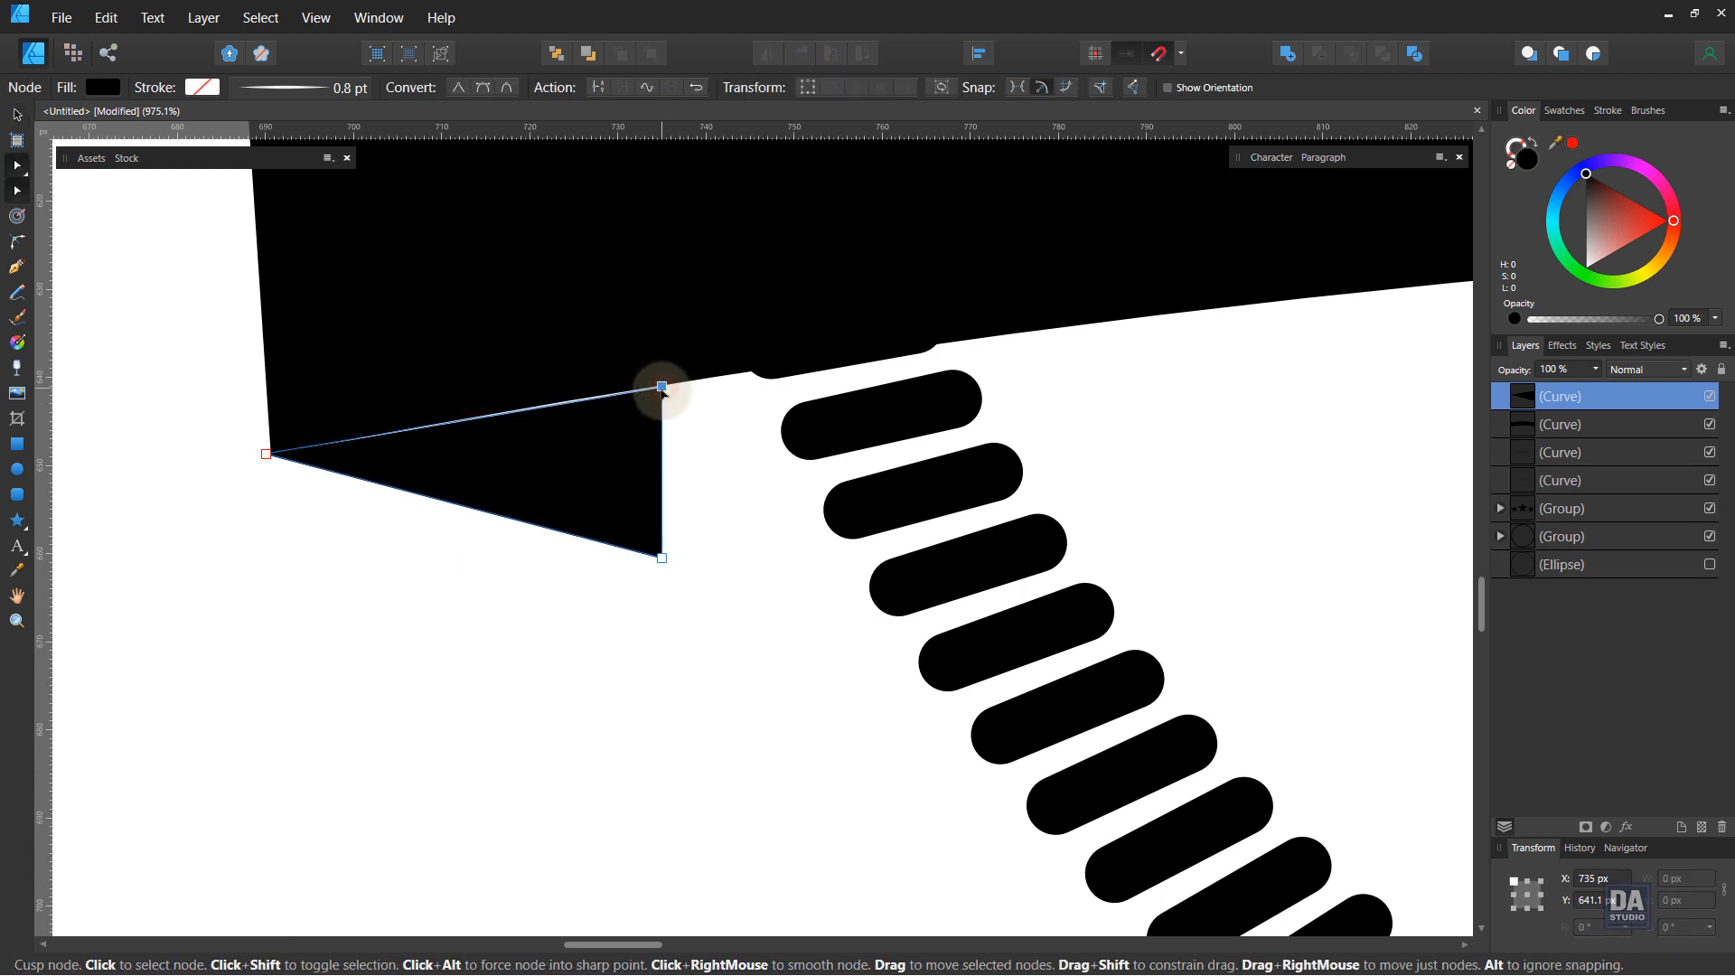
pyautogui.moveTo(662, 390); pyautogui.dragTo(664, 373)
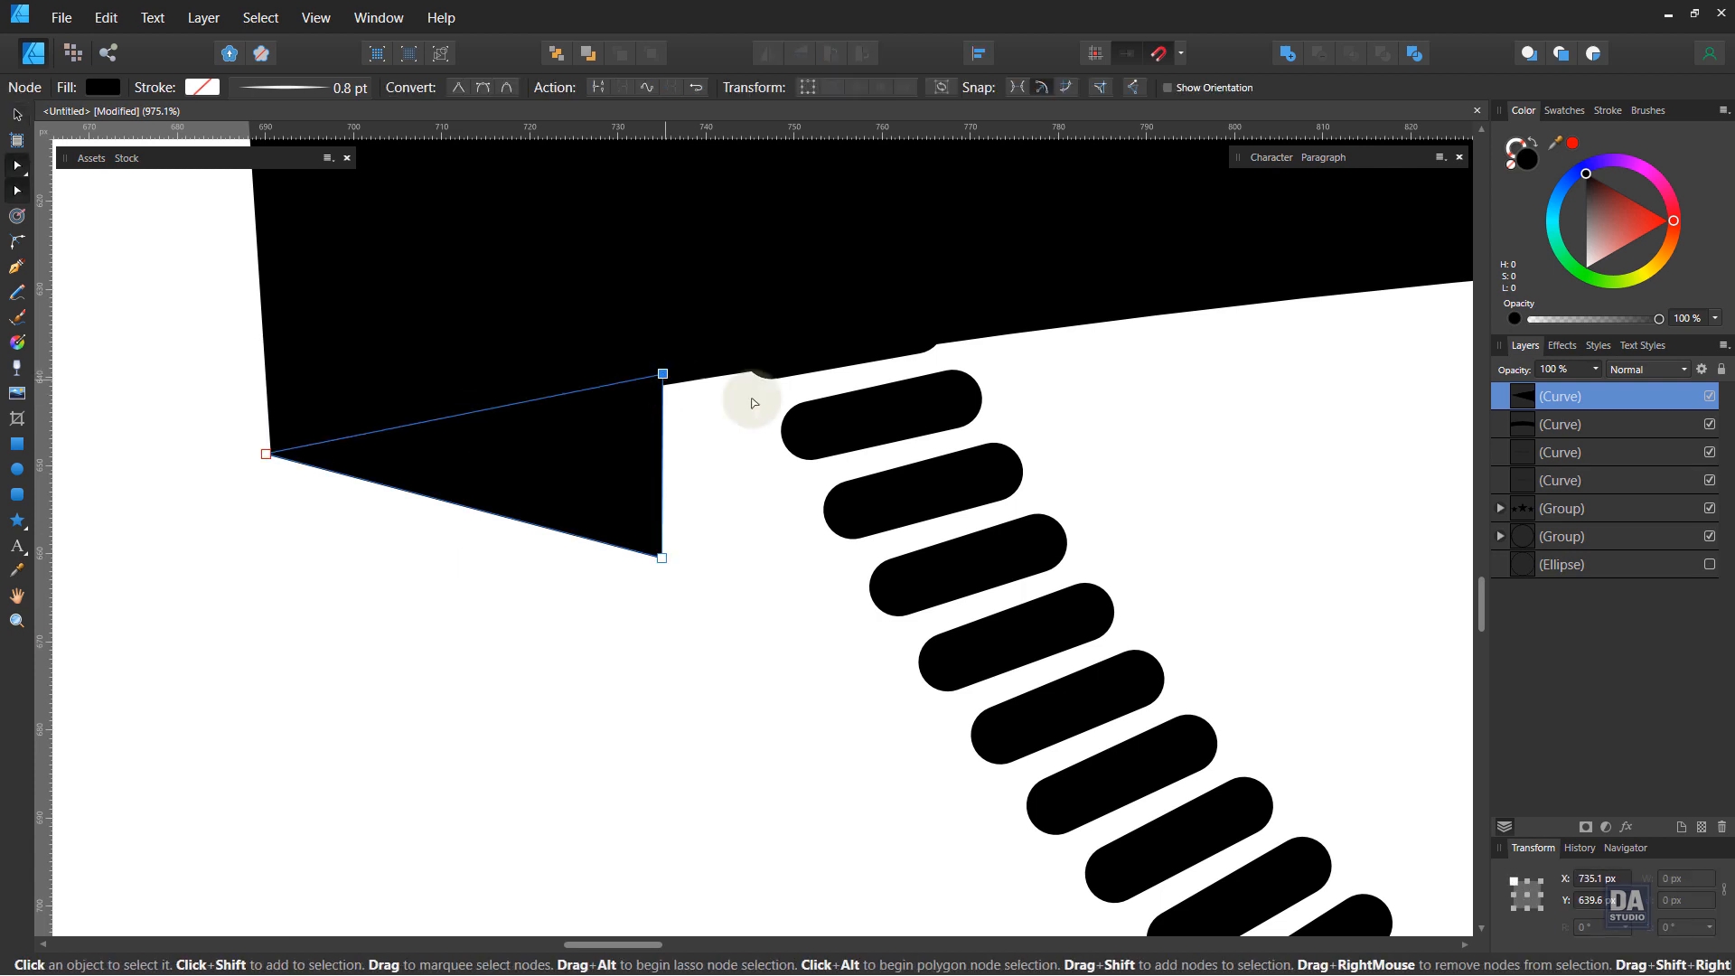
pyautogui.moveTo(1613, 424)
pyautogui.mouseDown()
pyautogui.moveTo(1582, 415)
pyautogui.moveTo(1615, 395)
pyautogui.mouseUp()
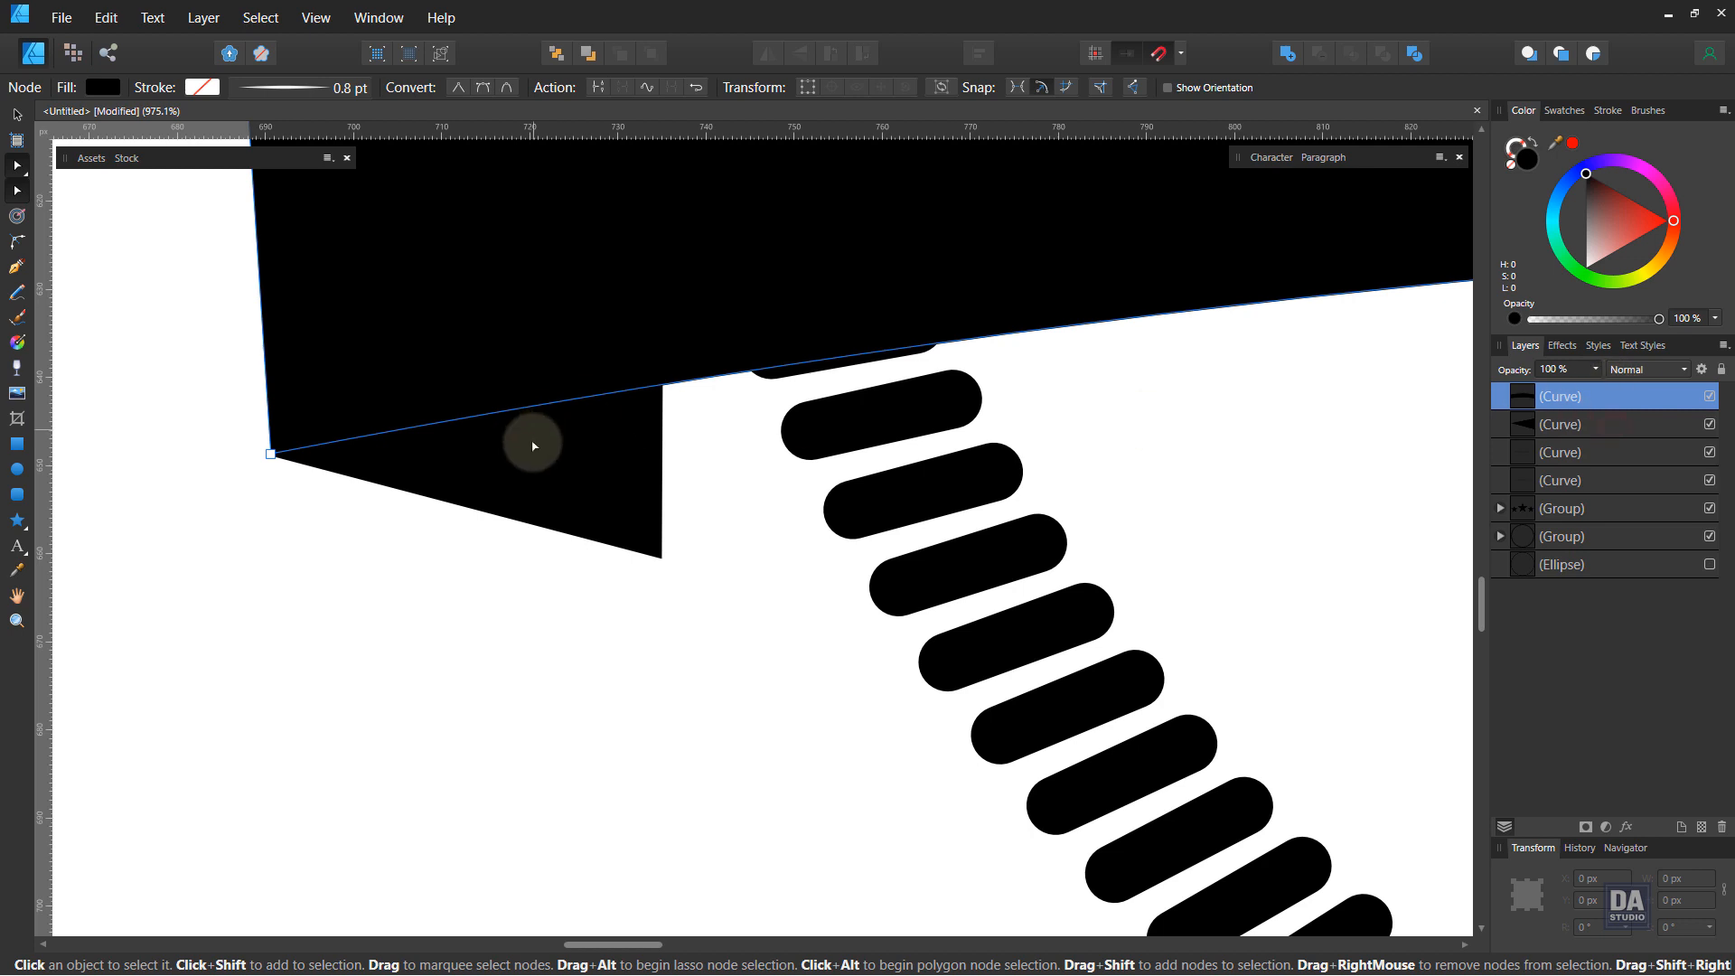
# Step: Align the banner's lower-left corner node with the fold piece's left point at high zoom
pyautogui.click(466, 545)
pyautogui.click(342, 477)
pyautogui.scroll(3, 240, 458)
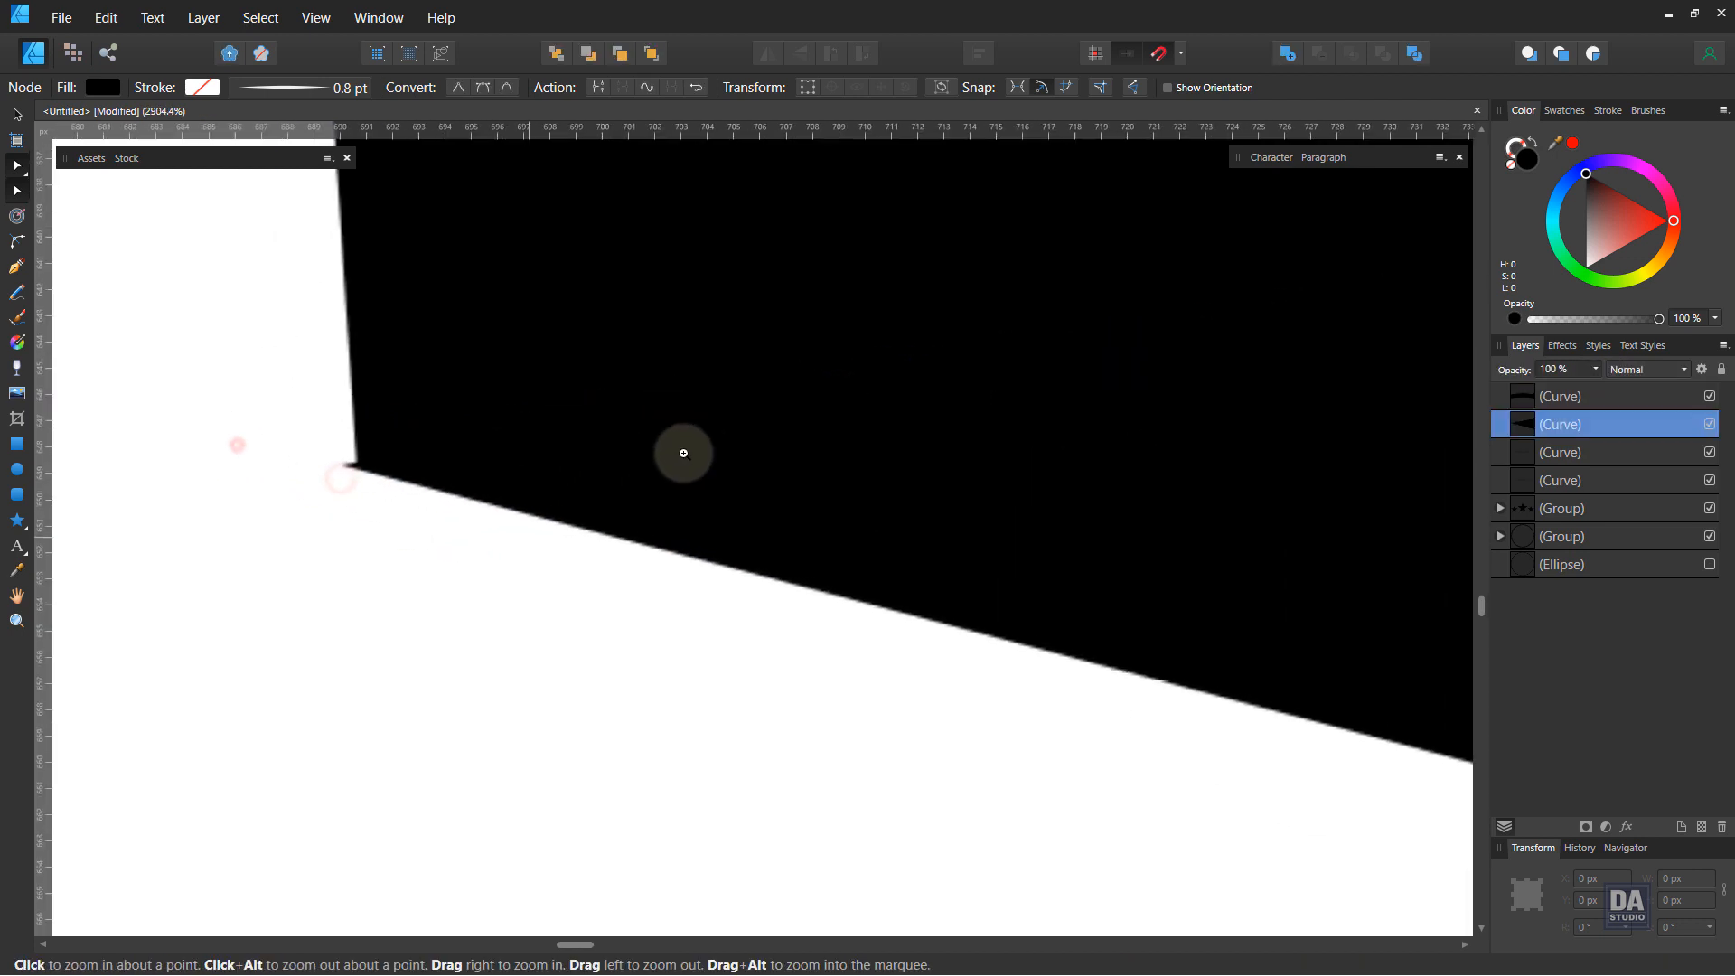
pyautogui.click(359, 464)
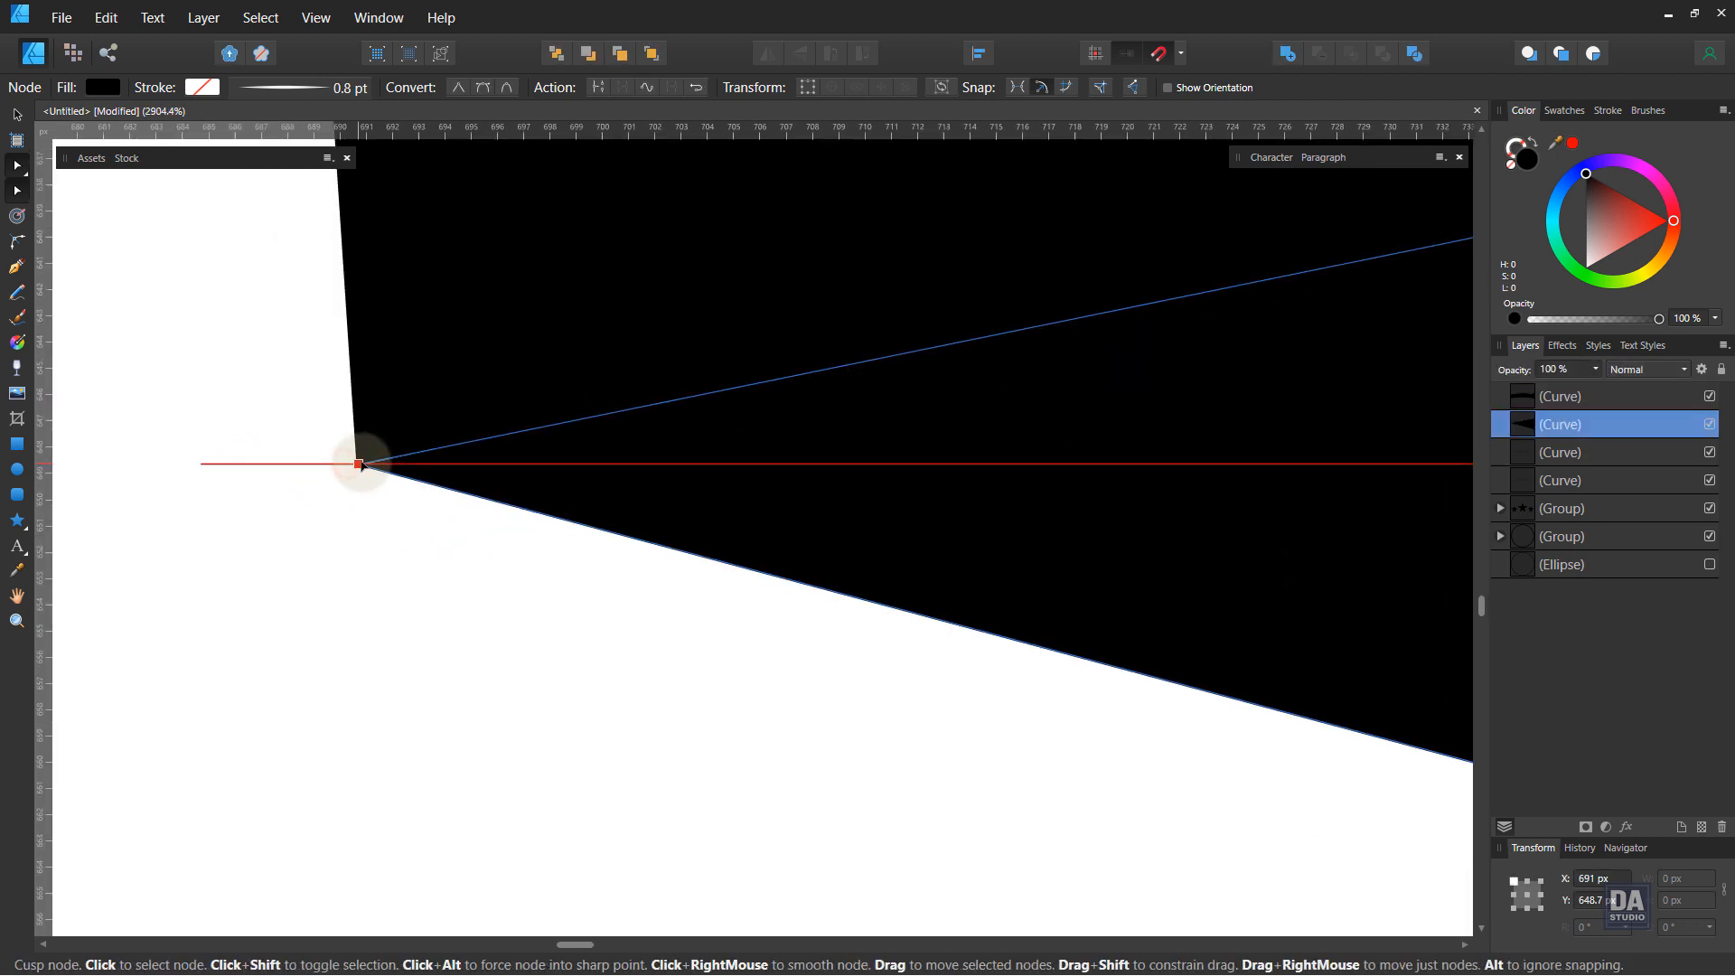
pyautogui.click(371, 504)
pyautogui.click(364, 472)
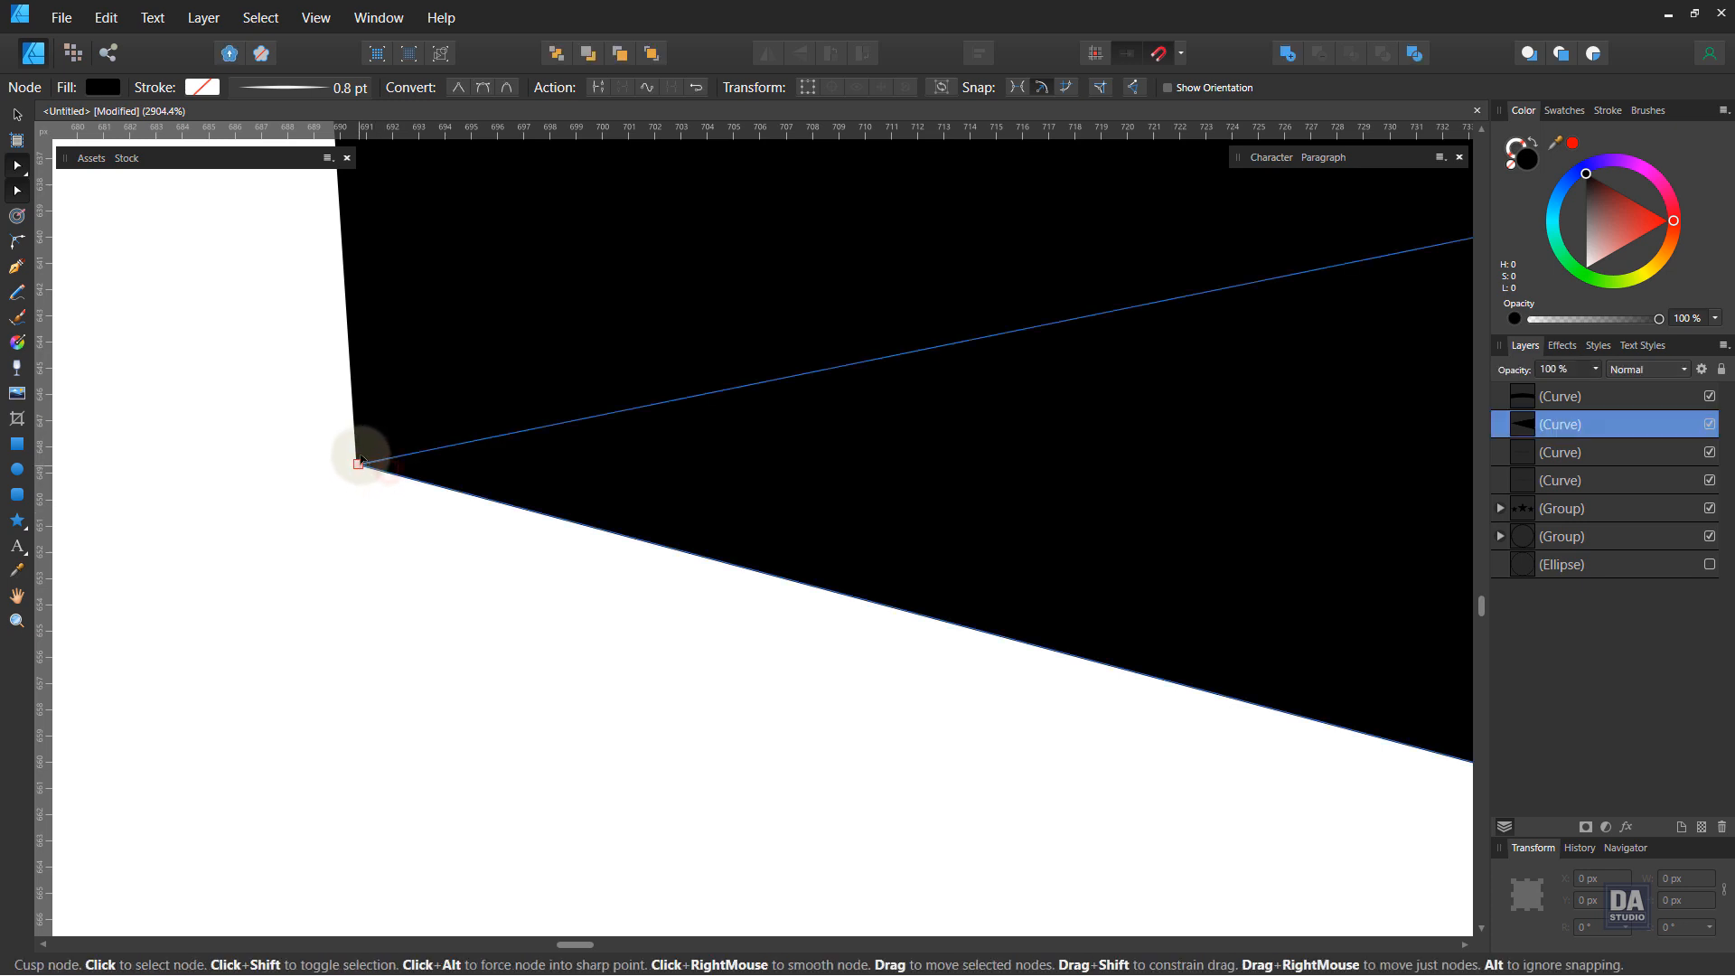
pyautogui.click(361, 507)
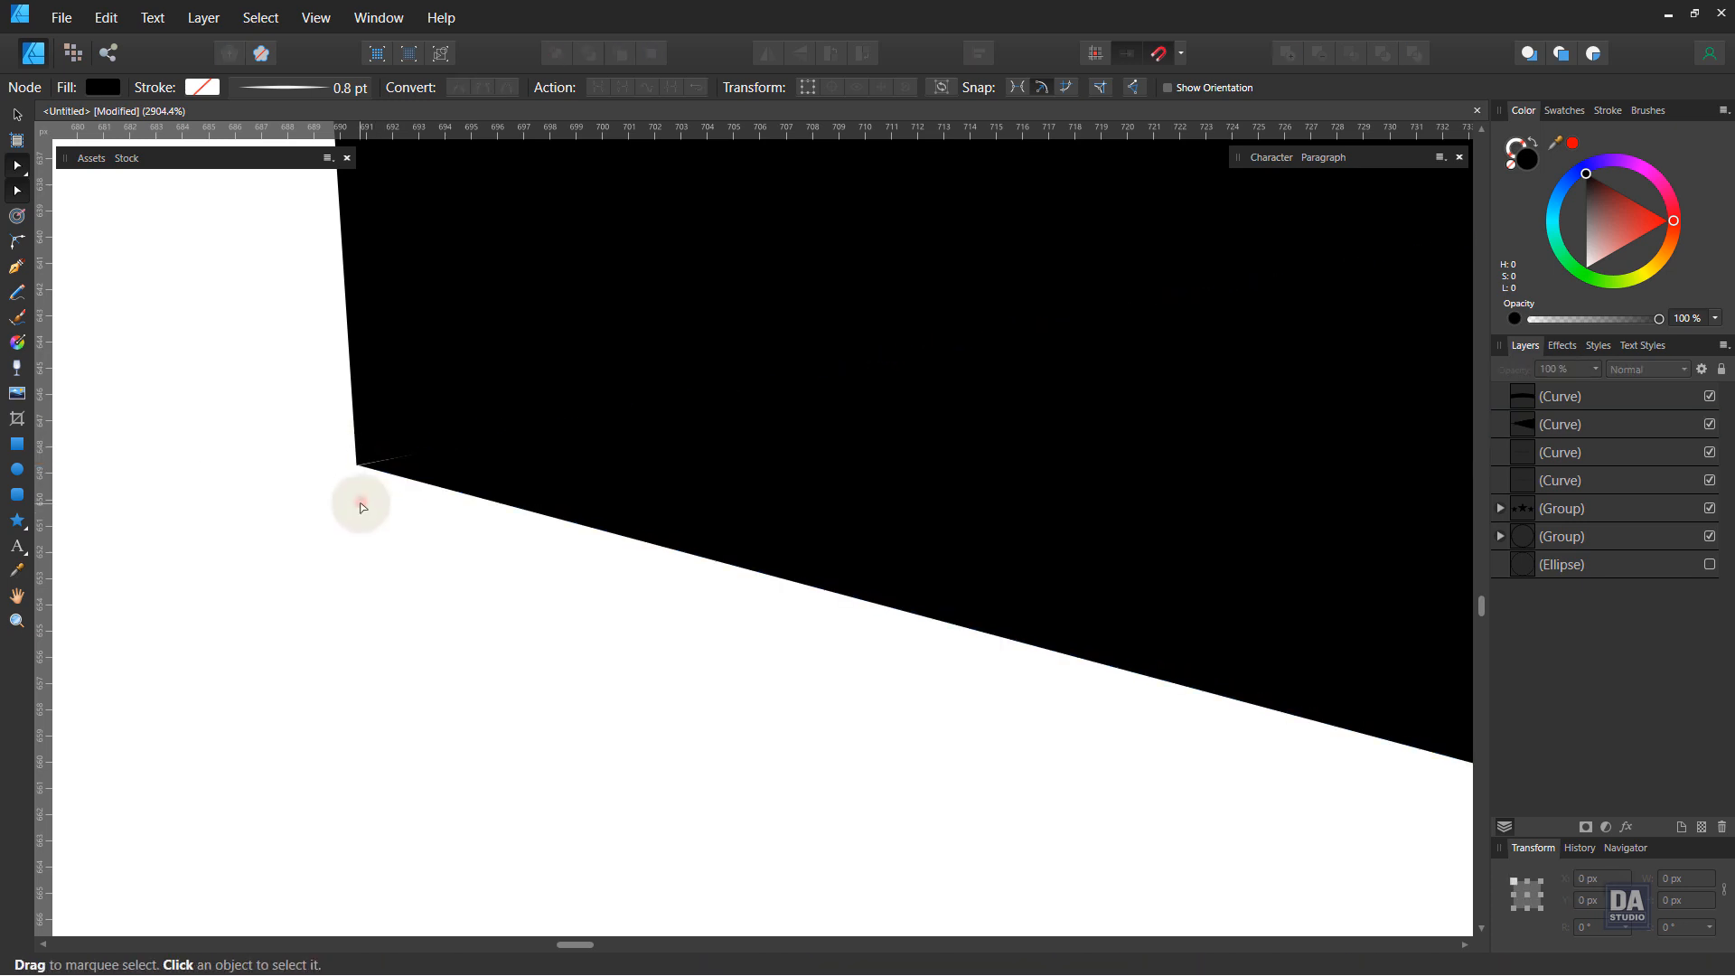
pyautogui.scroll(3, 329, 448)
pyautogui.click(455, 513)
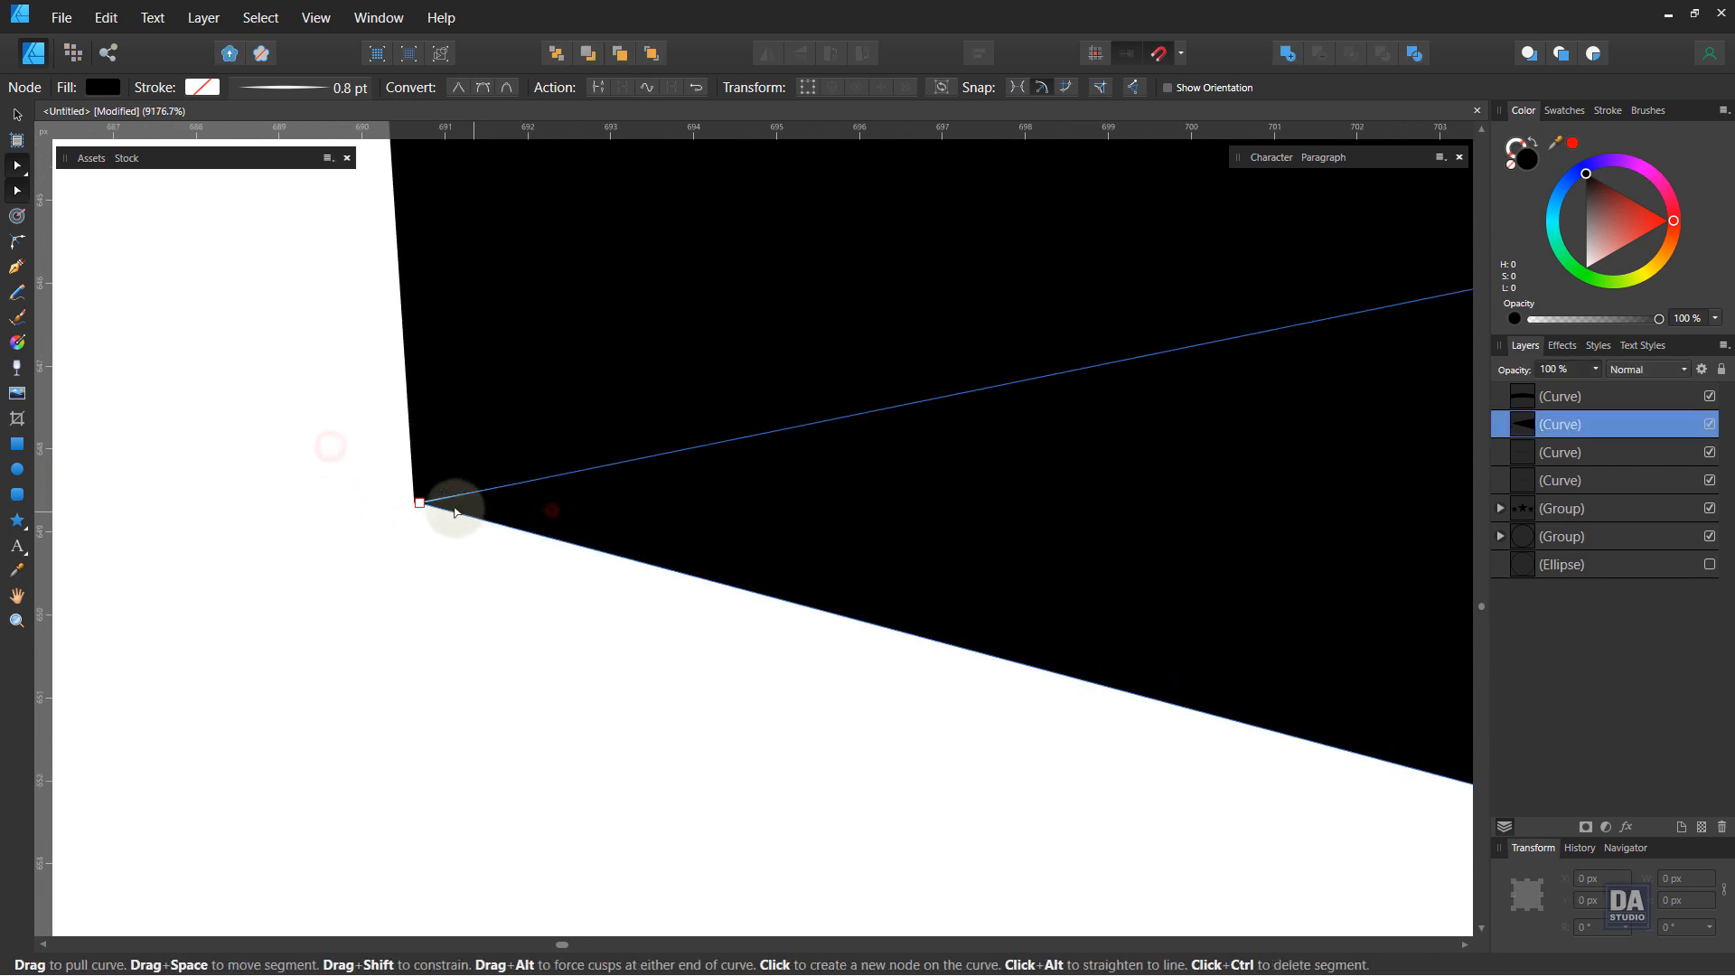
pyautogui.moveTo(417, 503); pyautogui.dragTo(414, 507)
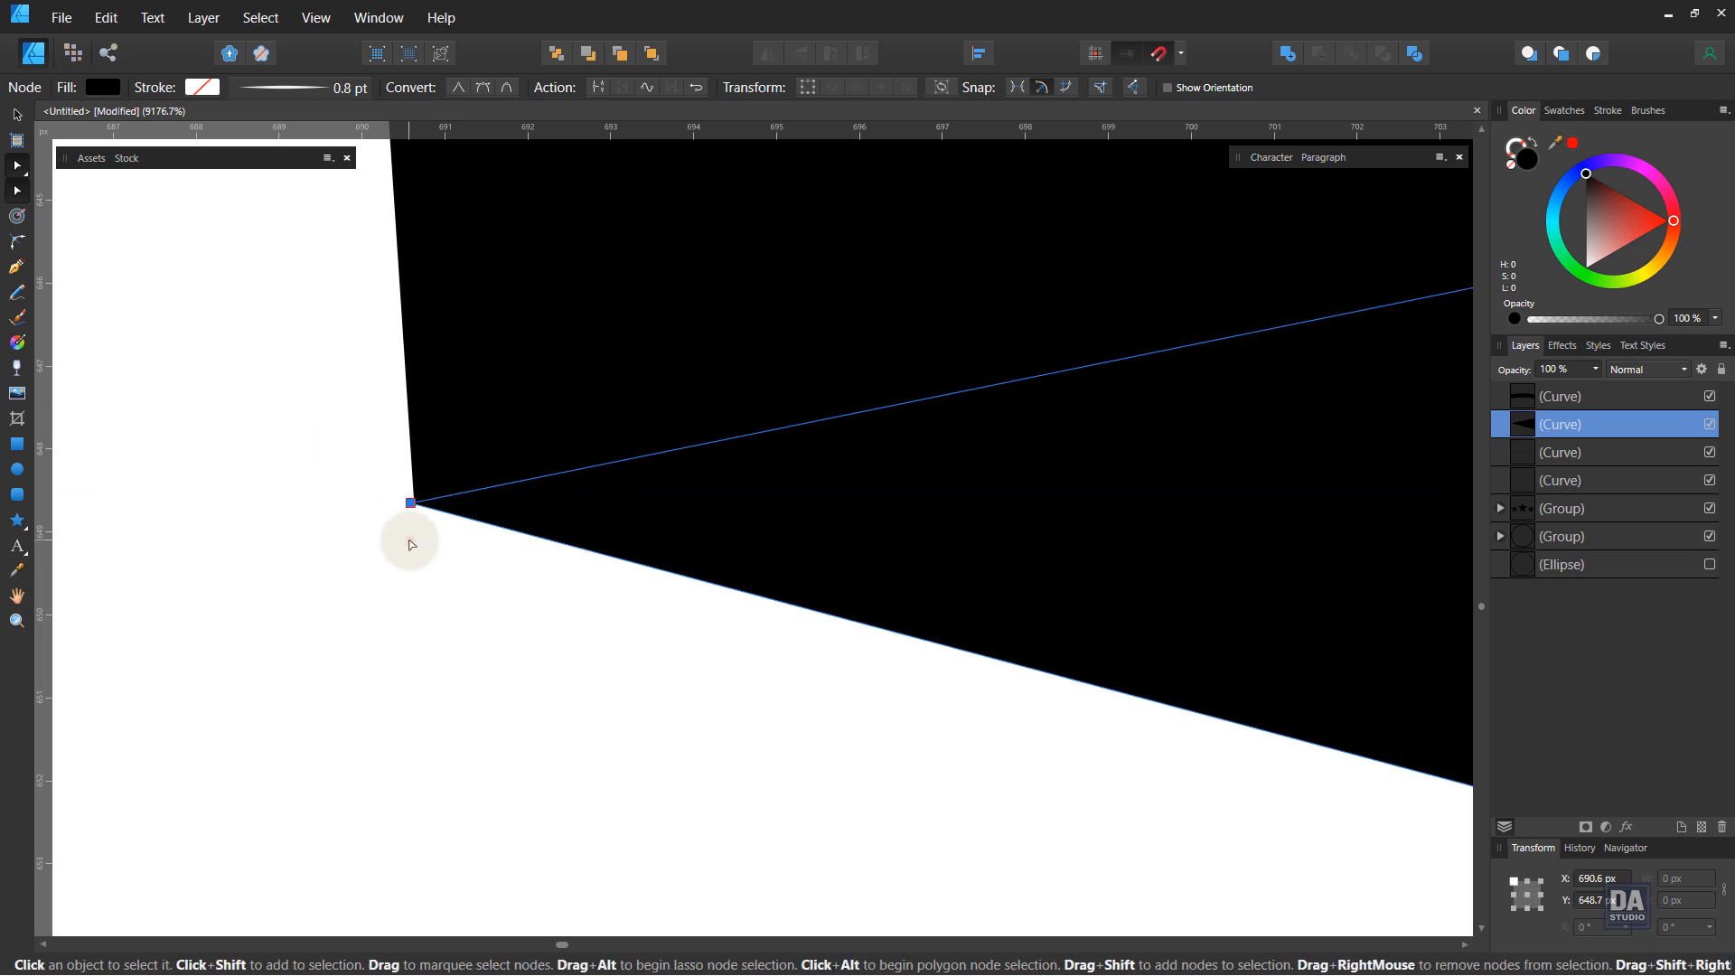
pyautogui.click(409, 543)
pyautogui.click(437, 509)
pyautogui.moveTo(412, 504); pyautogui.dragTo(418, 503)
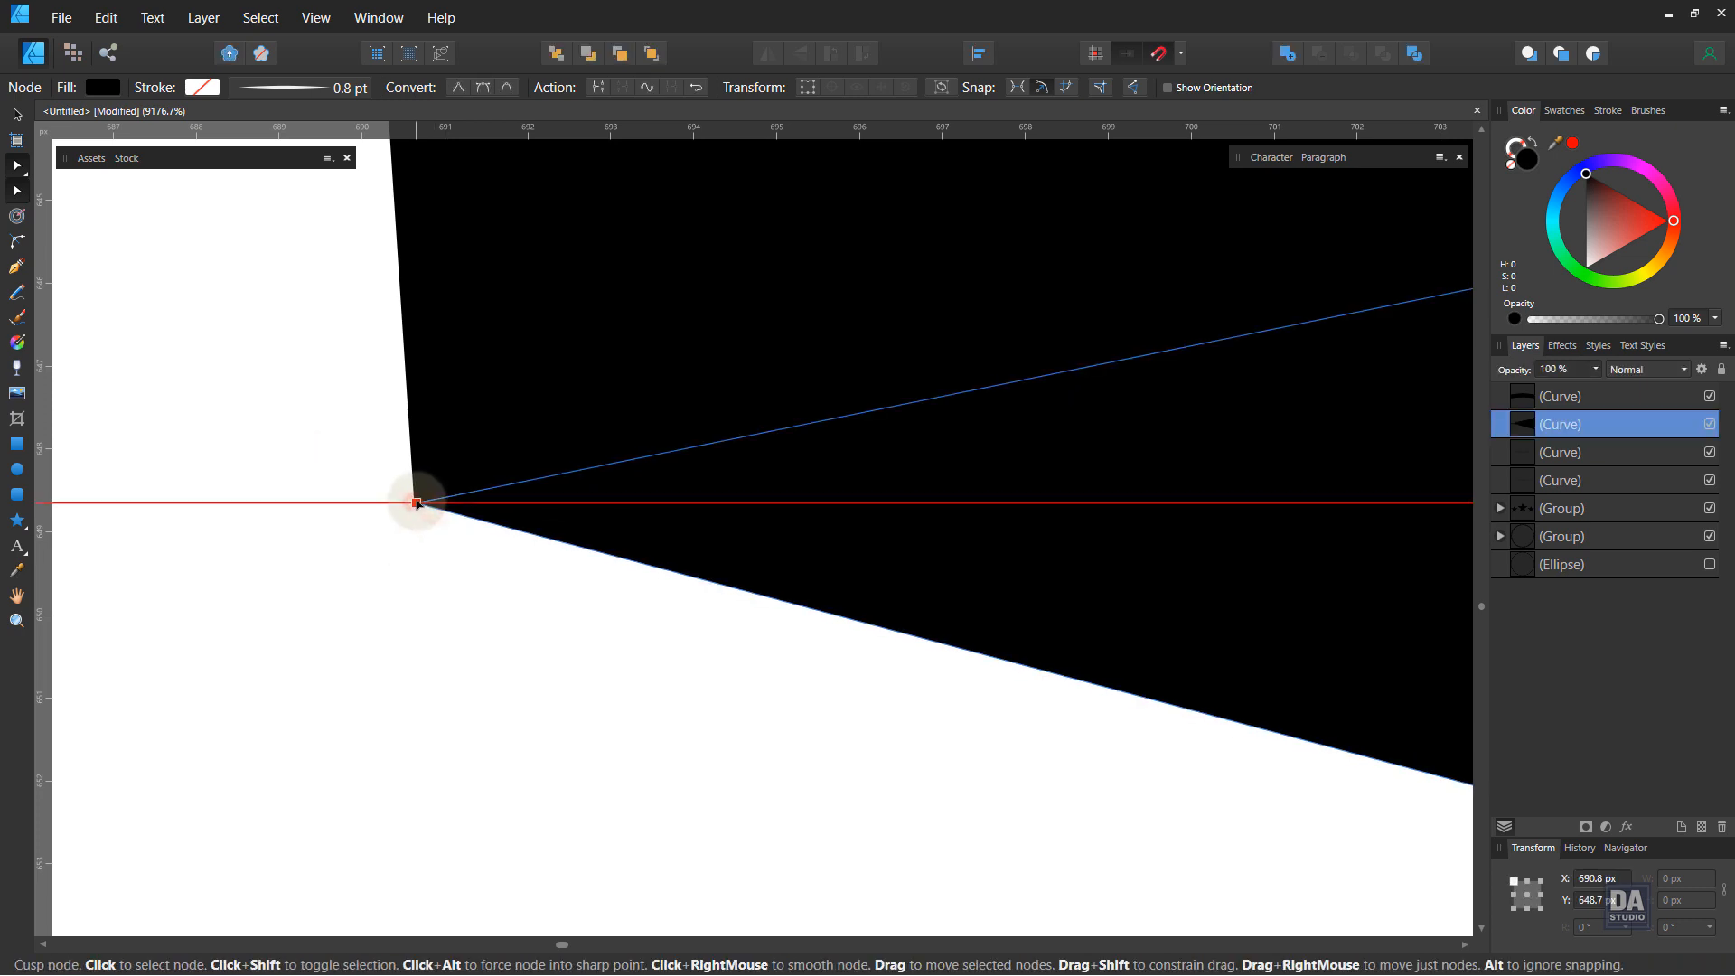
pyautogui.click(418, 537)
pyautogui.moveTo(533, 564); pyautogui.dragTo(174, 511)
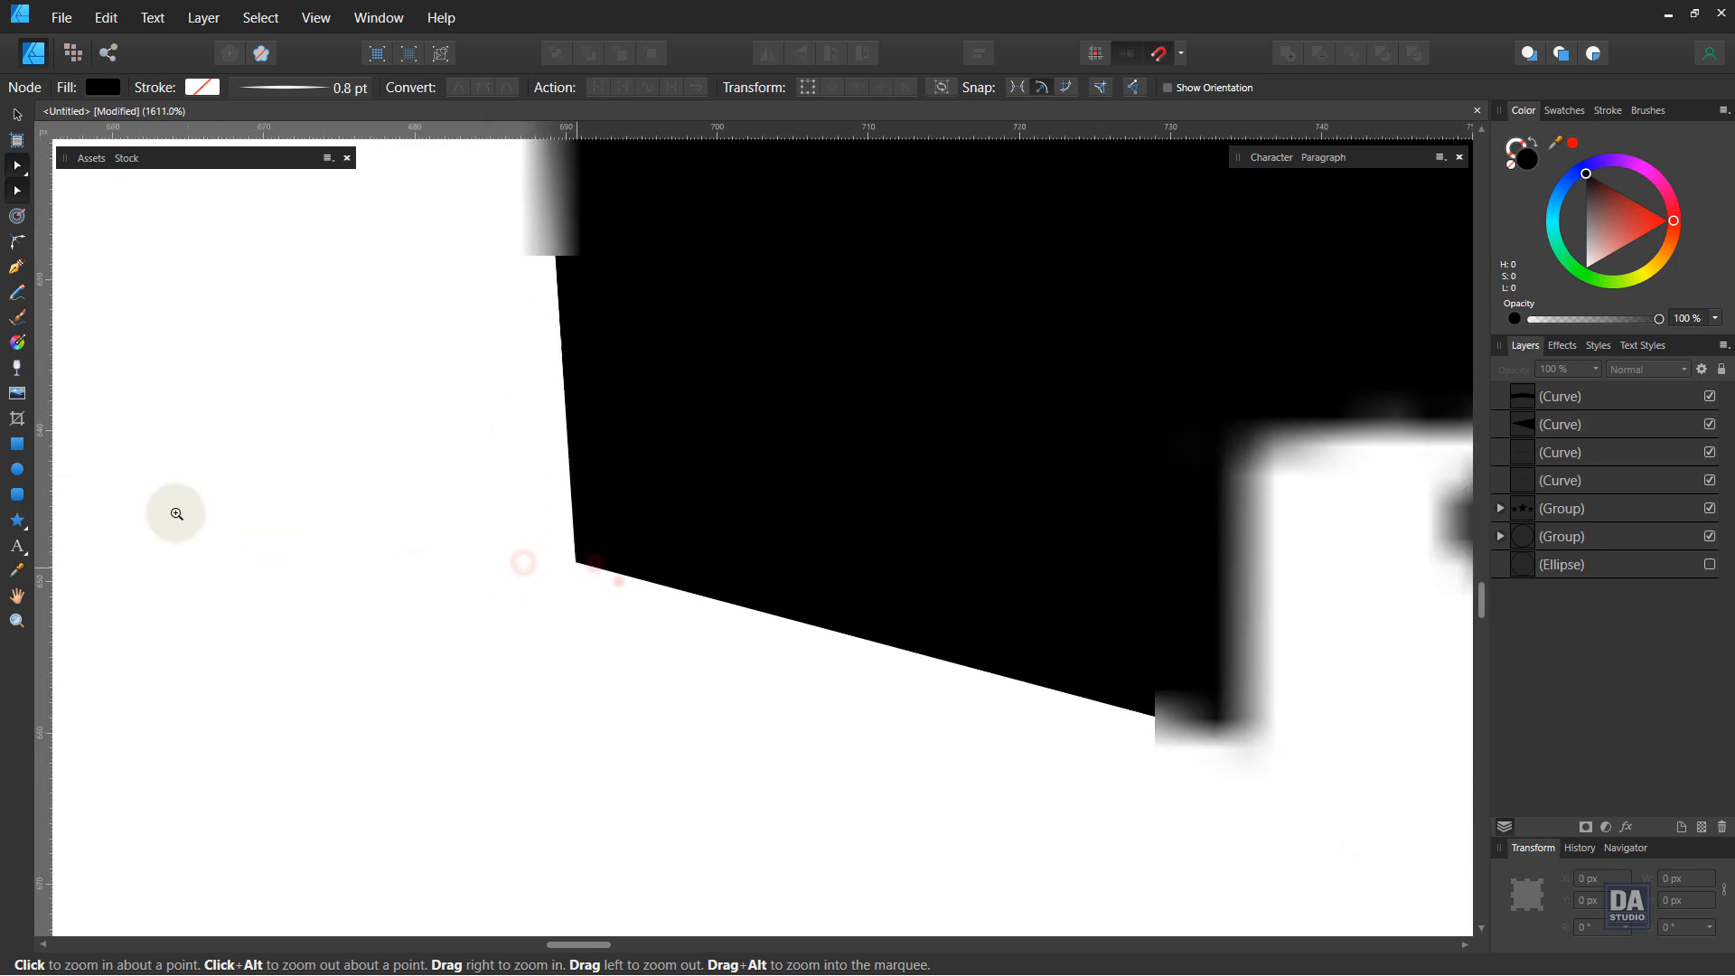
pyautogui.moveTo(618, 582); pyautogui.dragTo(542, 570)
pyautogui.moveTo(825, 582); pyautogui.dragTo(579, 566)
pyautogui.moveTo(437, 566); pyautogui.dragTo(605, 566)
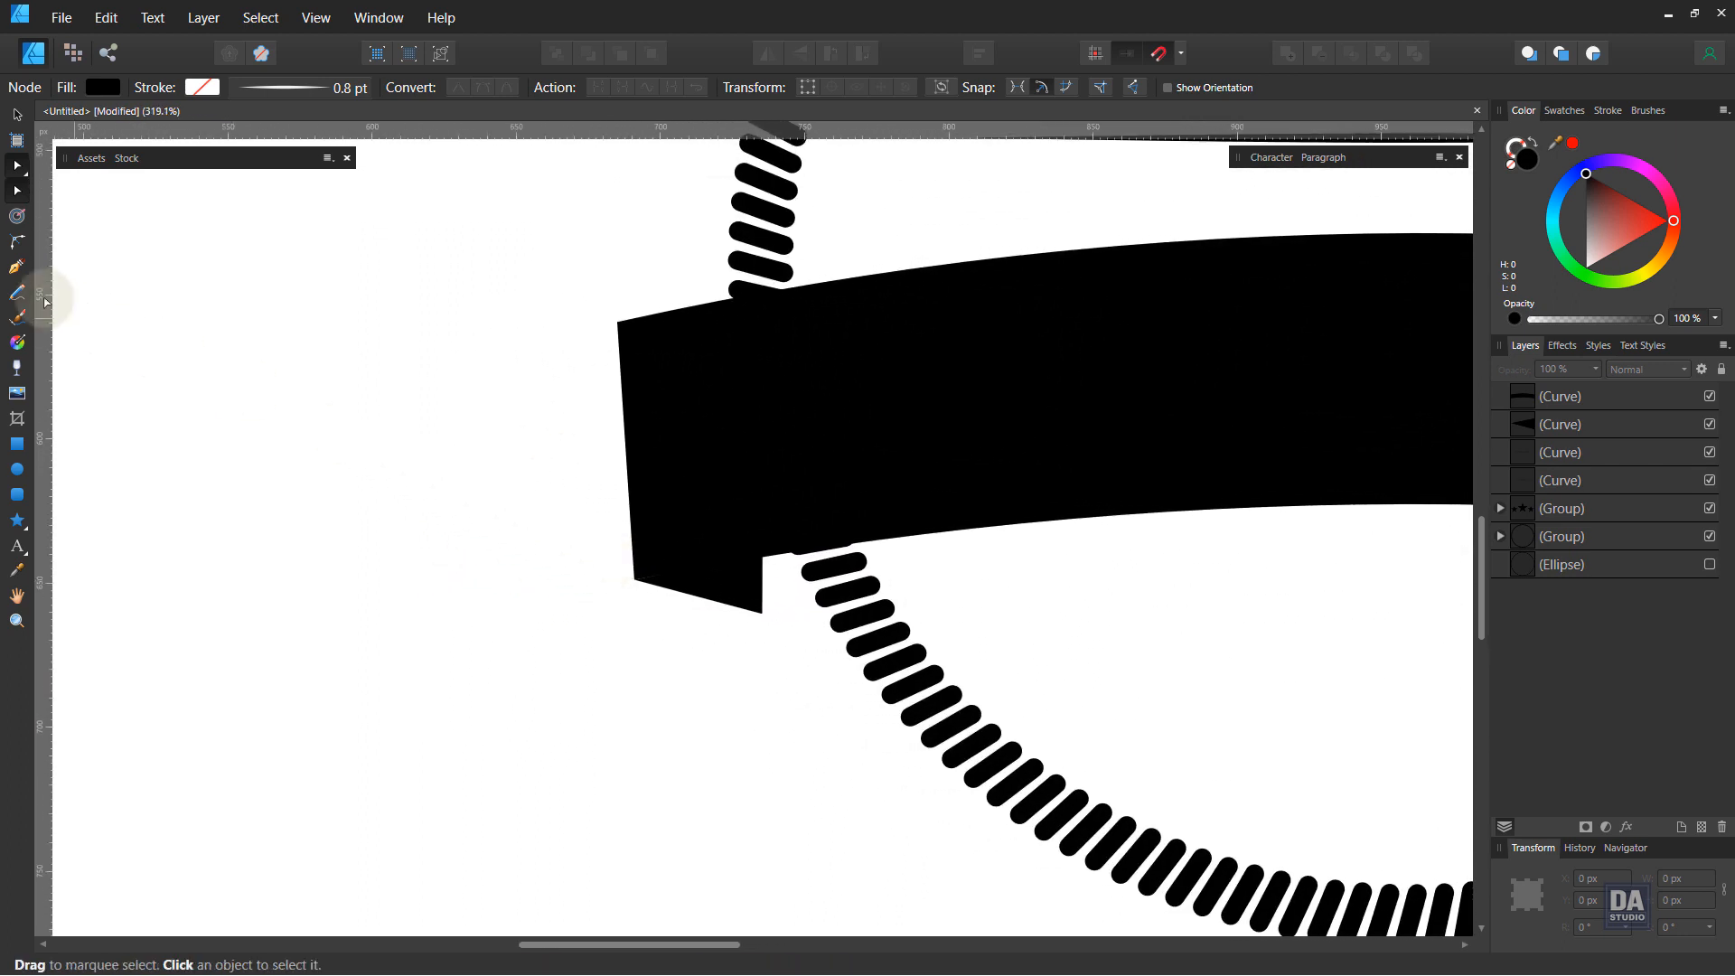
# Step: Draw a notched ribbon tail extending left from the banner with the Pen tool and fill it black
pyautogui.click(29, 274)
pyautogui.click(663, 358)
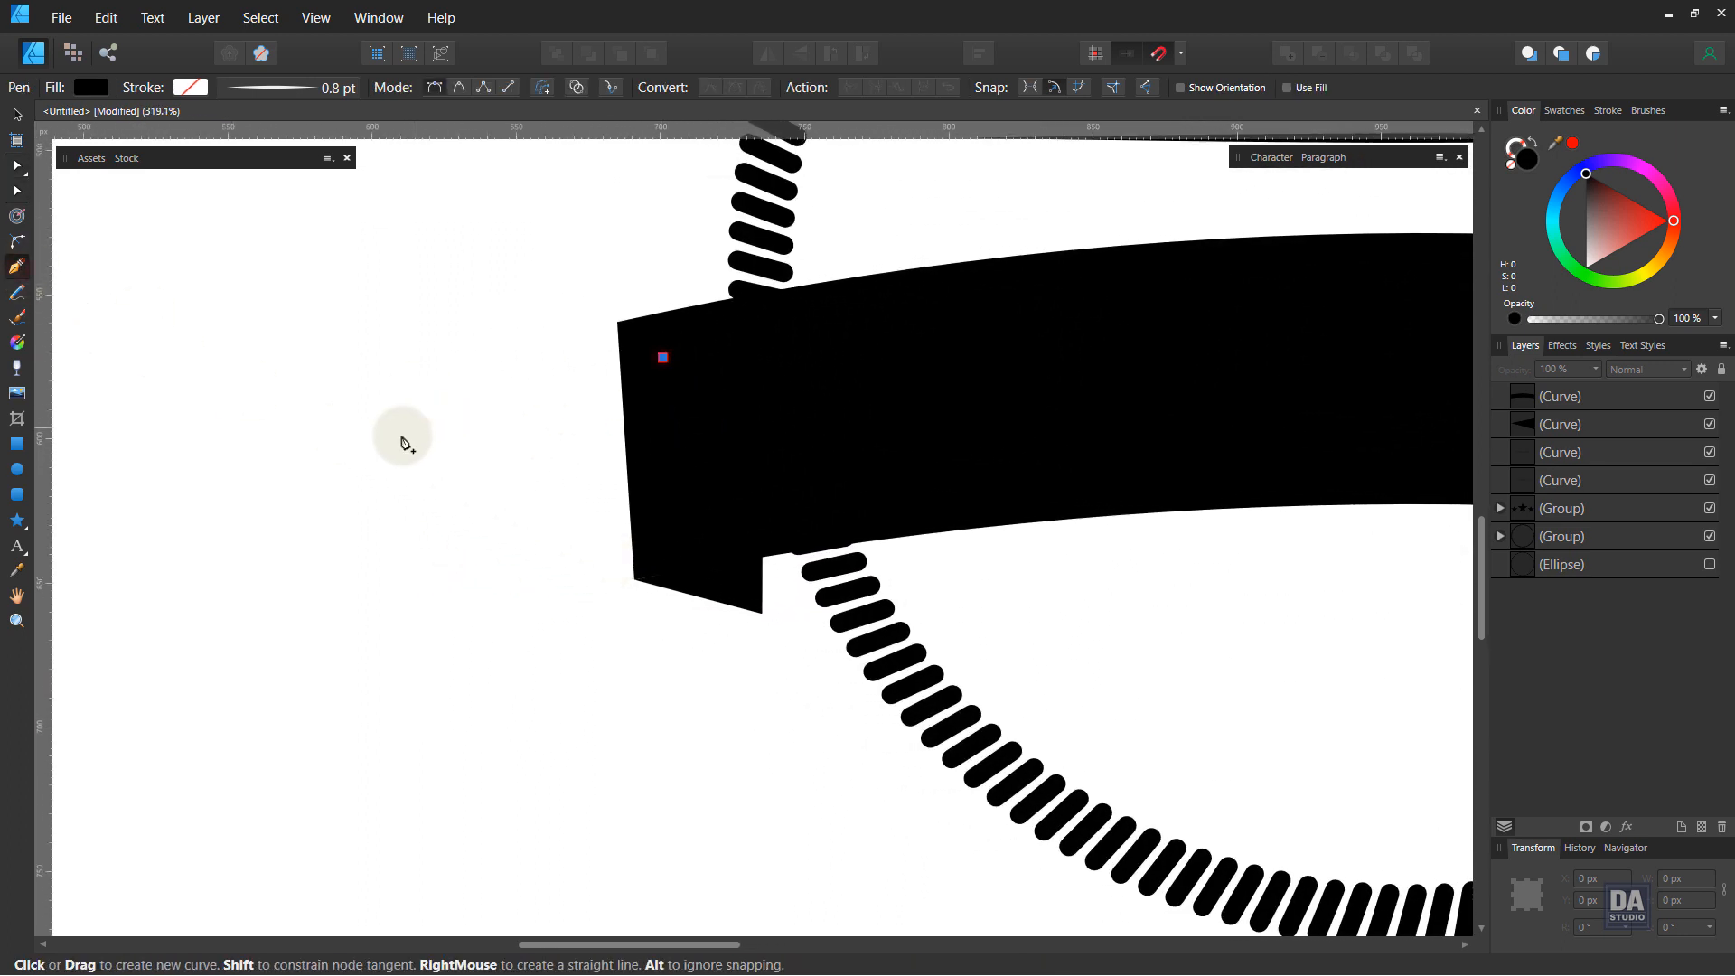
pyautogui.moveTo(370, 439); pyautogui.dragTo(245, 484)
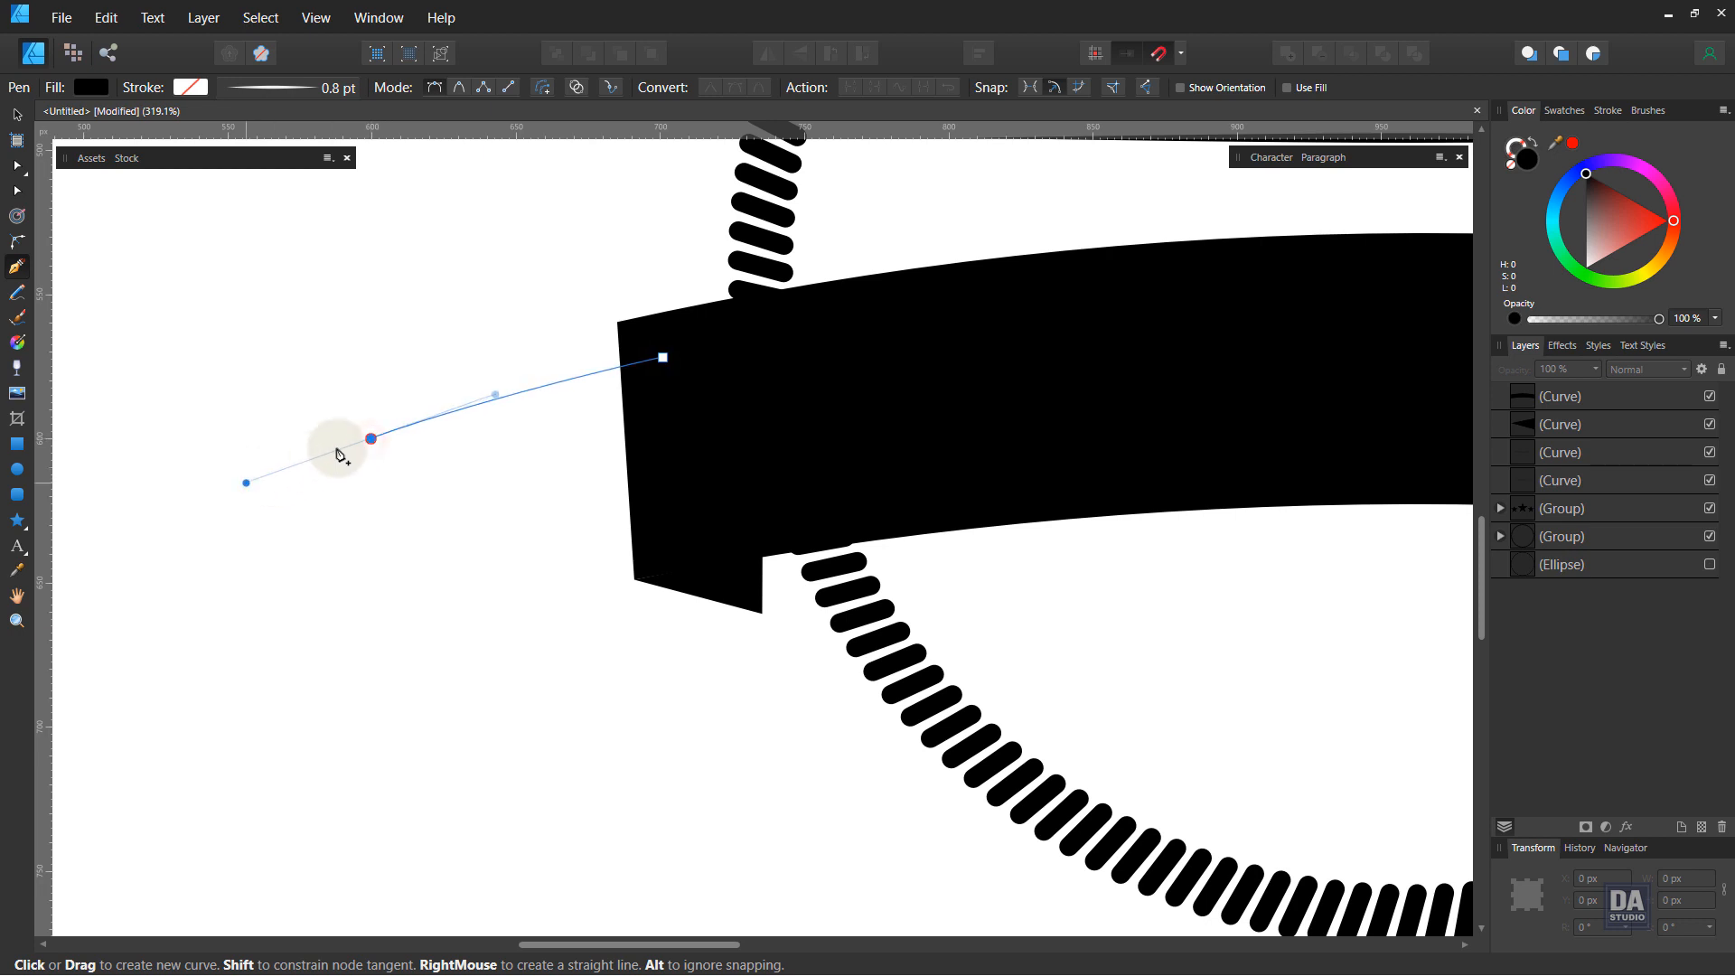
pyautogui.click(372, 440)
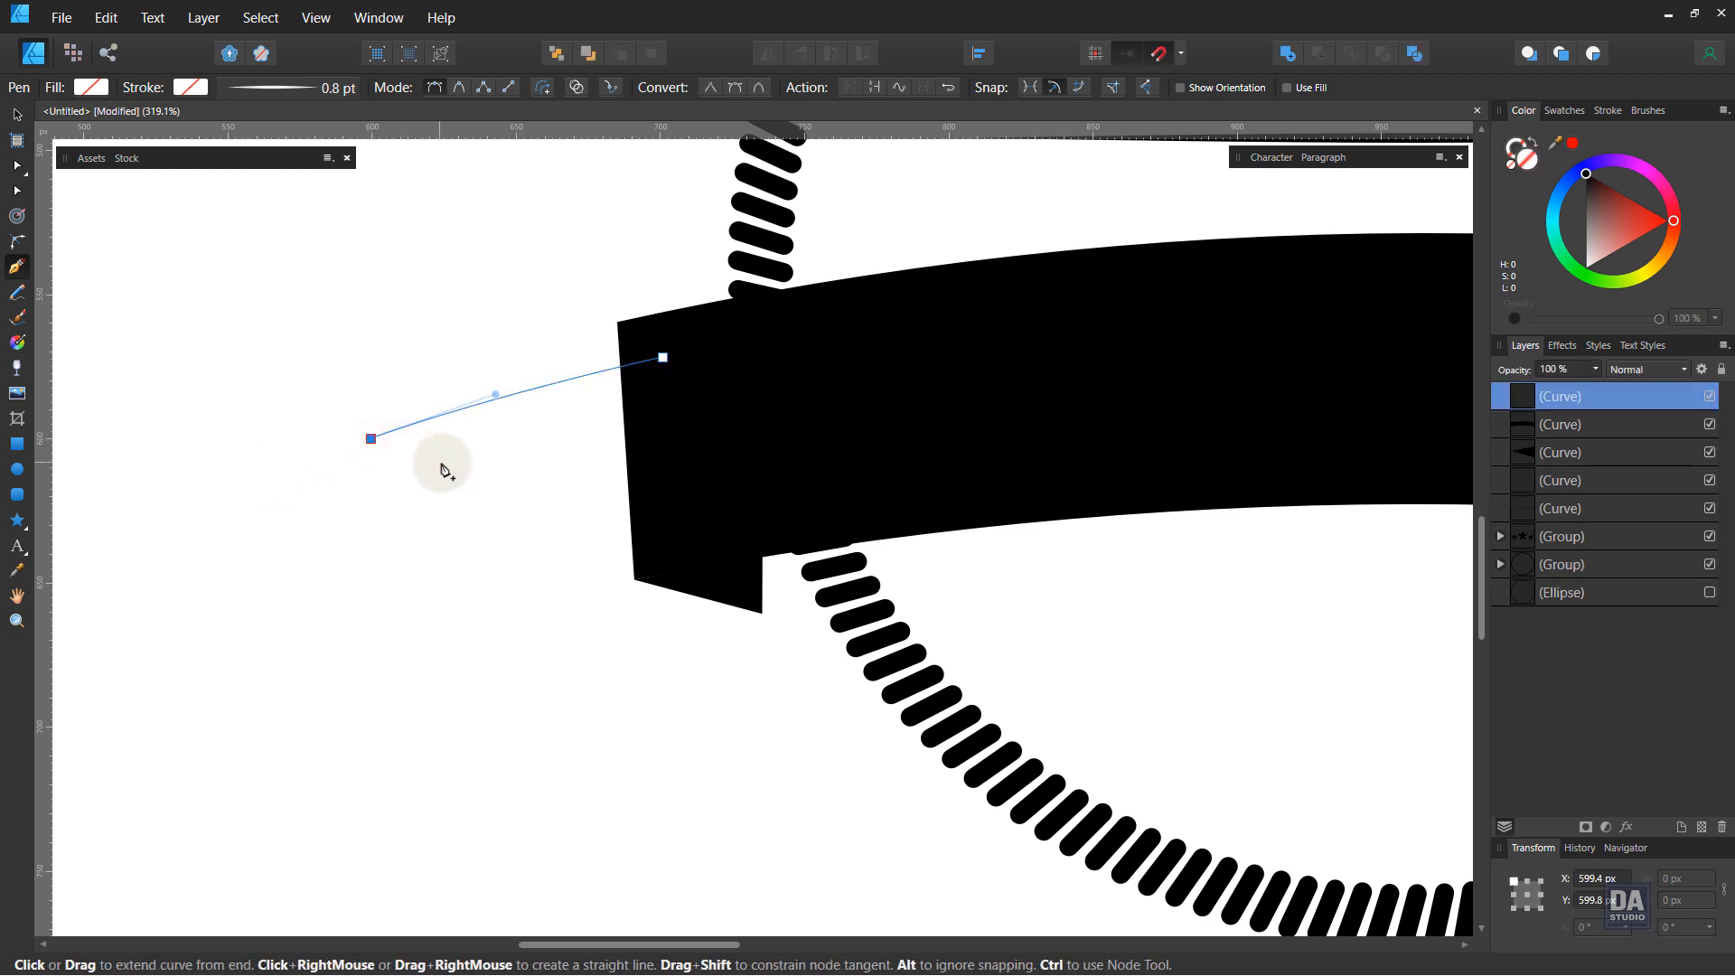
pyautogui.click(471, 477)
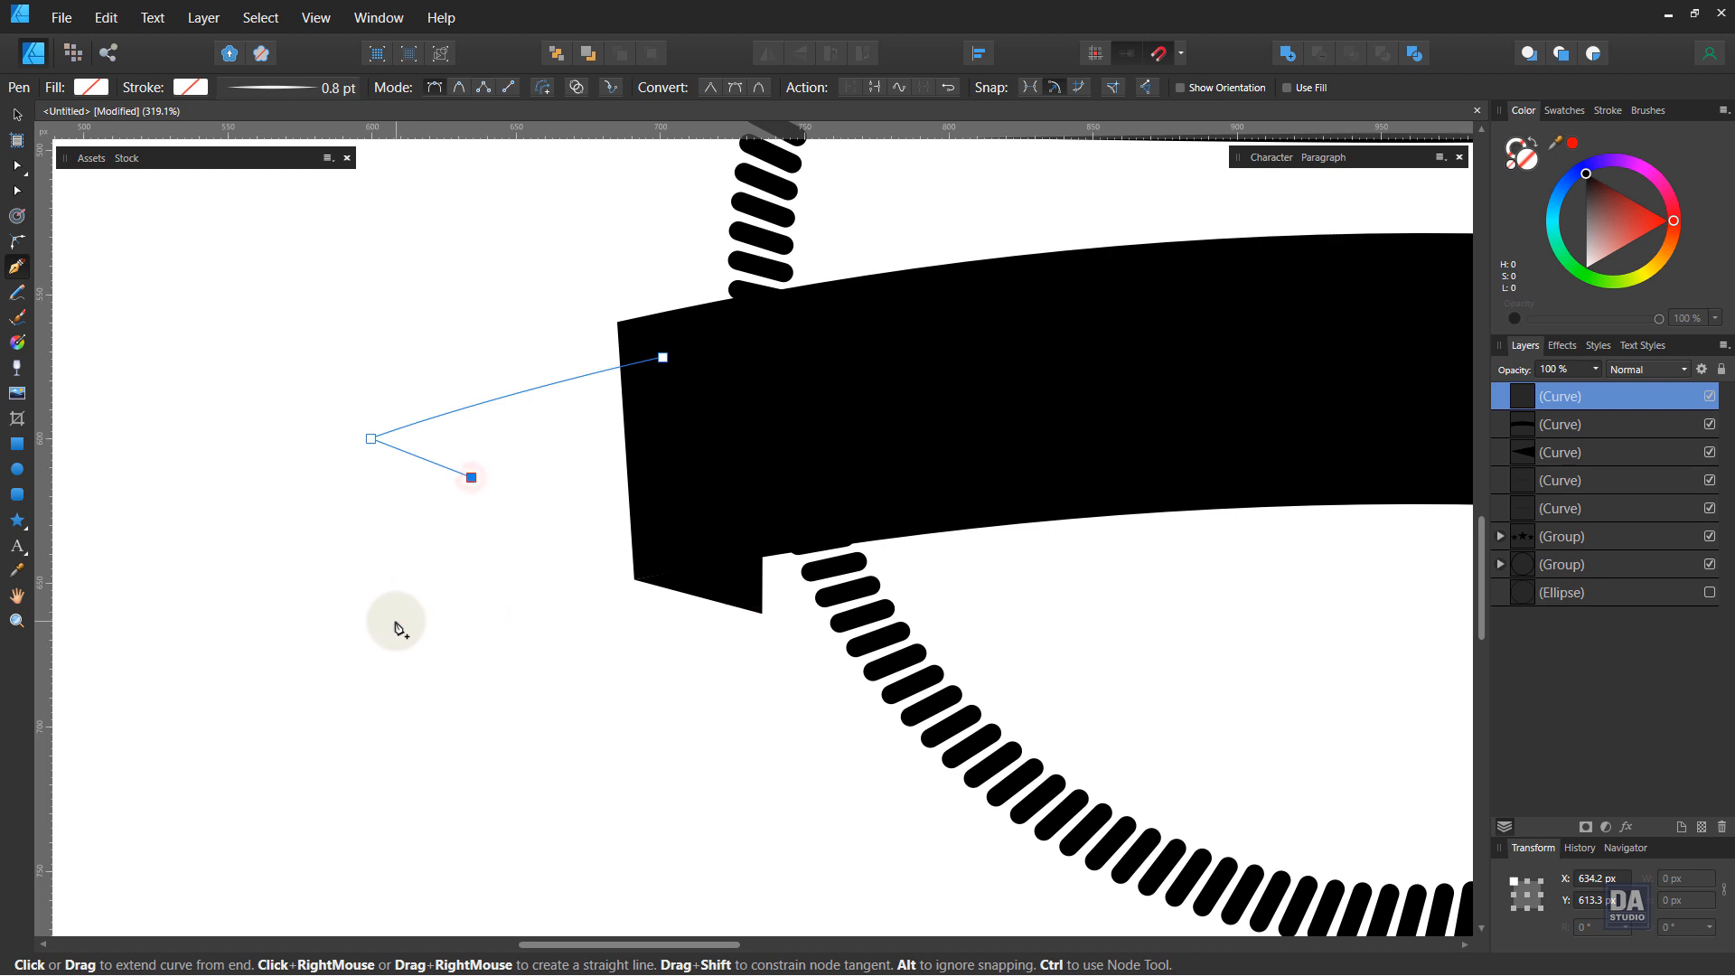
pyautogui.click(395, 635)
pyautogui.moveTo(697, 583); pyautogui.dragTo(793, 593)
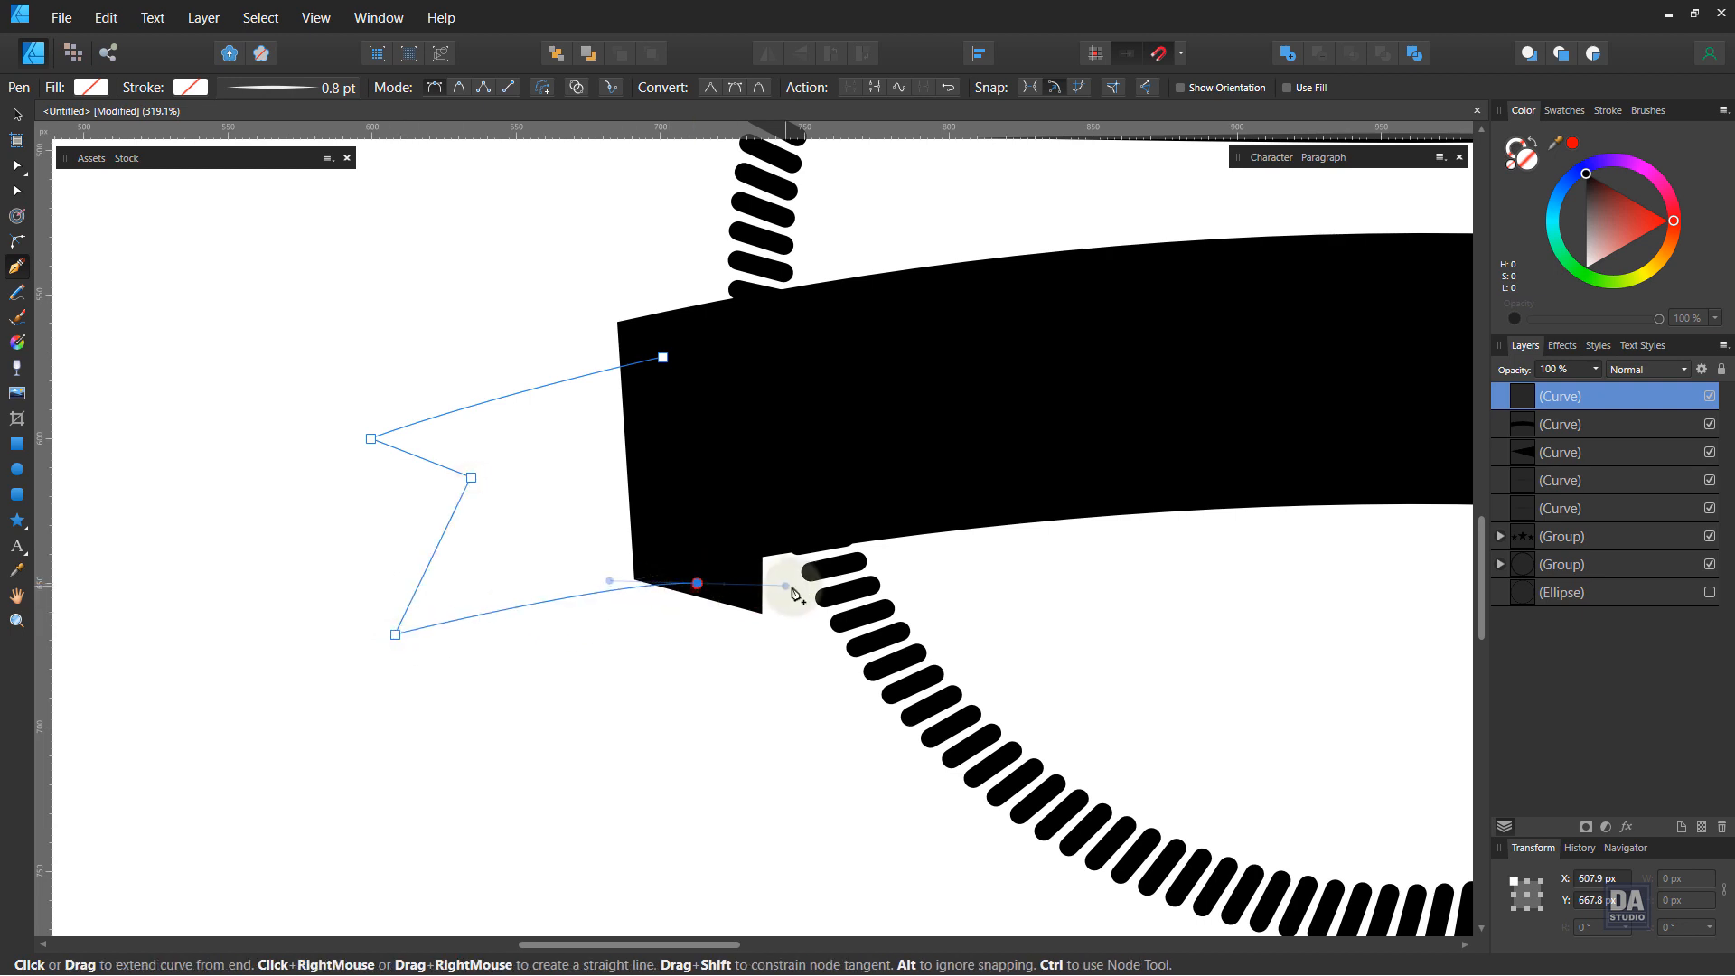
pyautogui.click(697, 582)
pyautogui.click(664, 359)
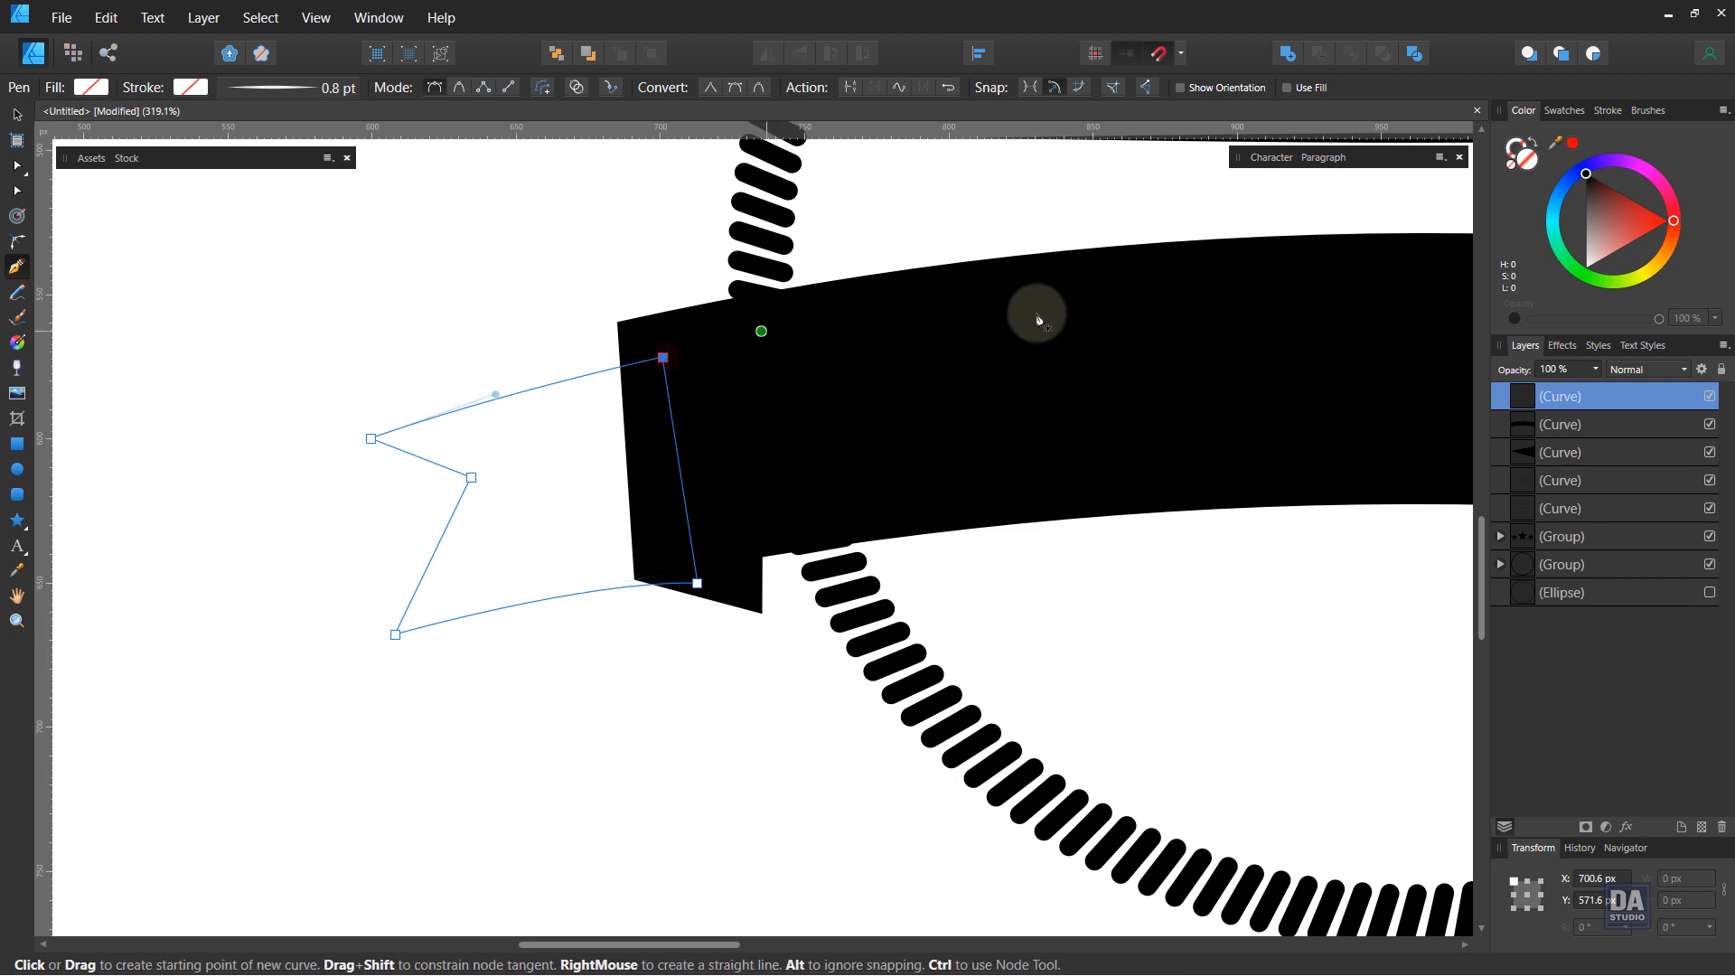
pyautogui.click(1585, 169)
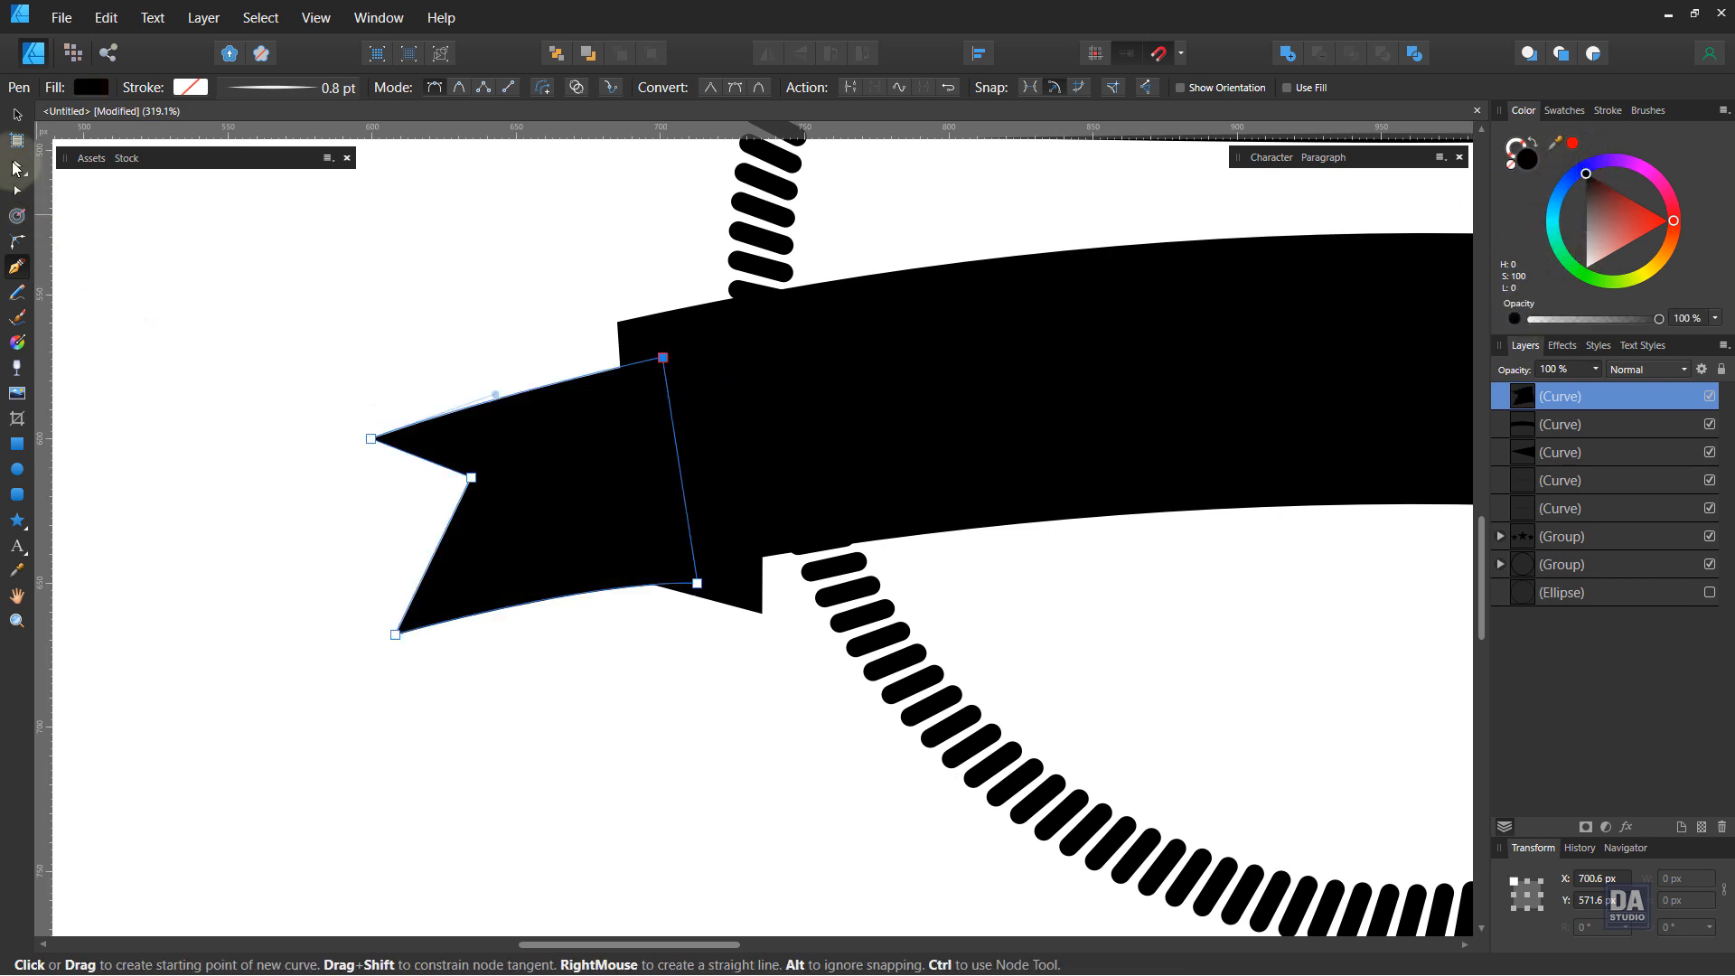
# Step: Reshape the ribbon tail by nudging its notch, tip and corner nodes and a curve handle with the Node tool
pyautogui.click(16, 117)
pyautogui.press('a')
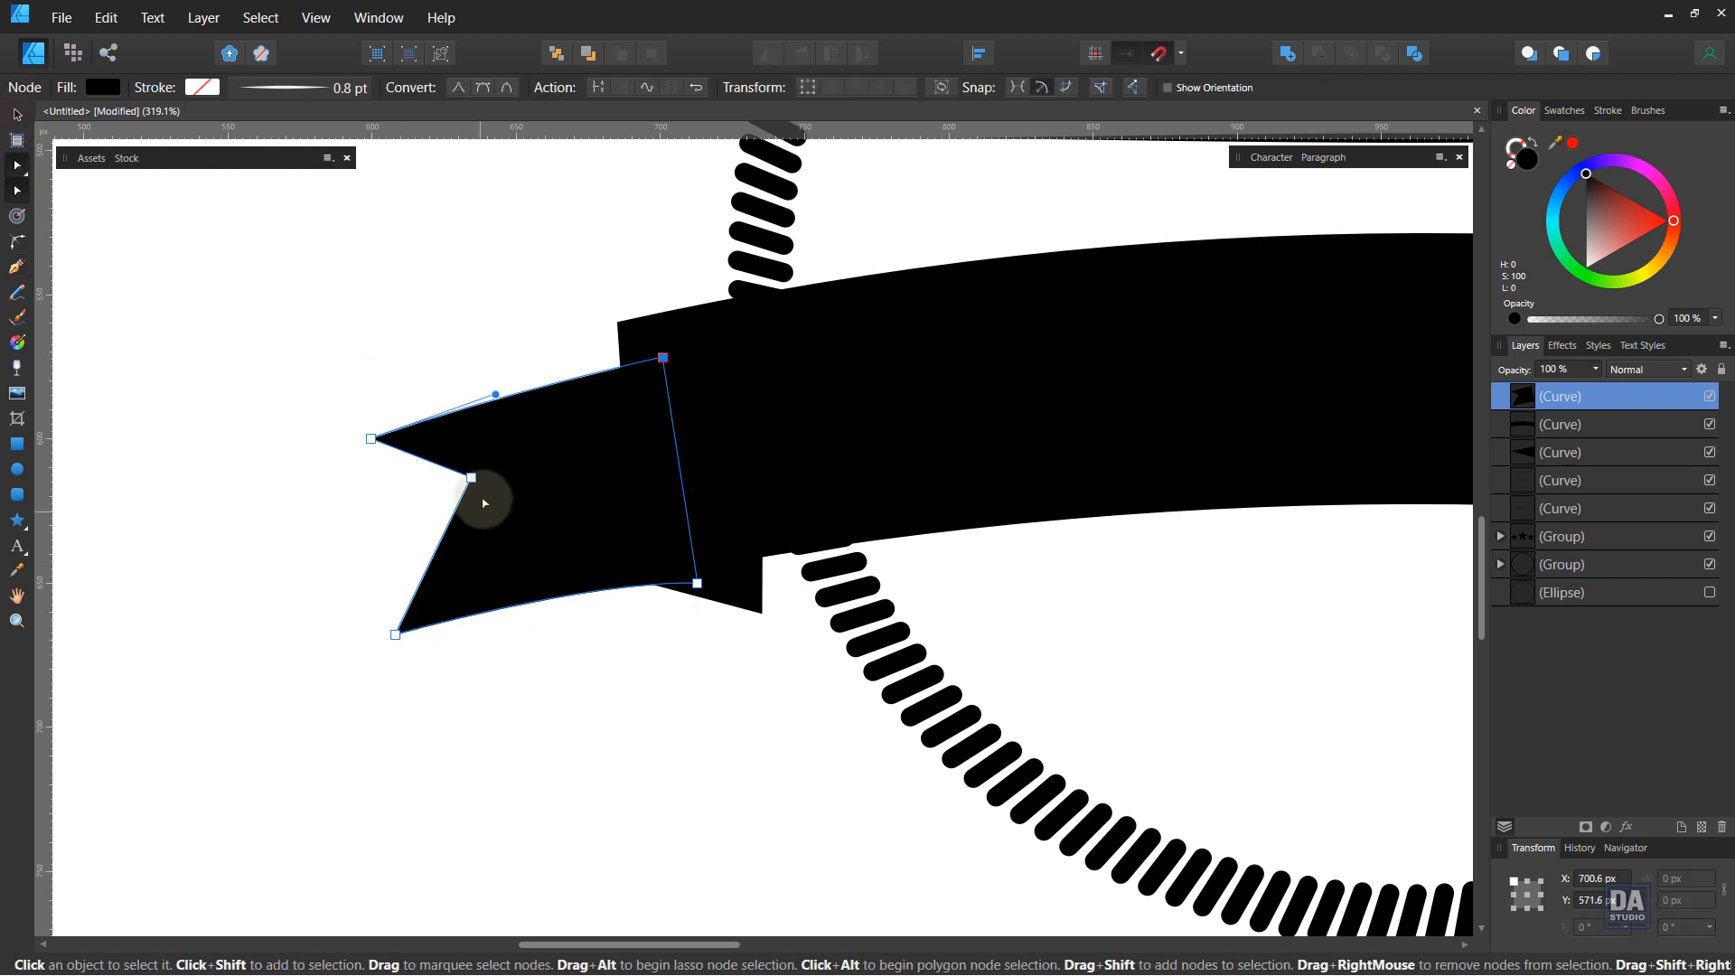
pyautogui.moveTo(472, 477); pyautogui.dragTo(477, 495)
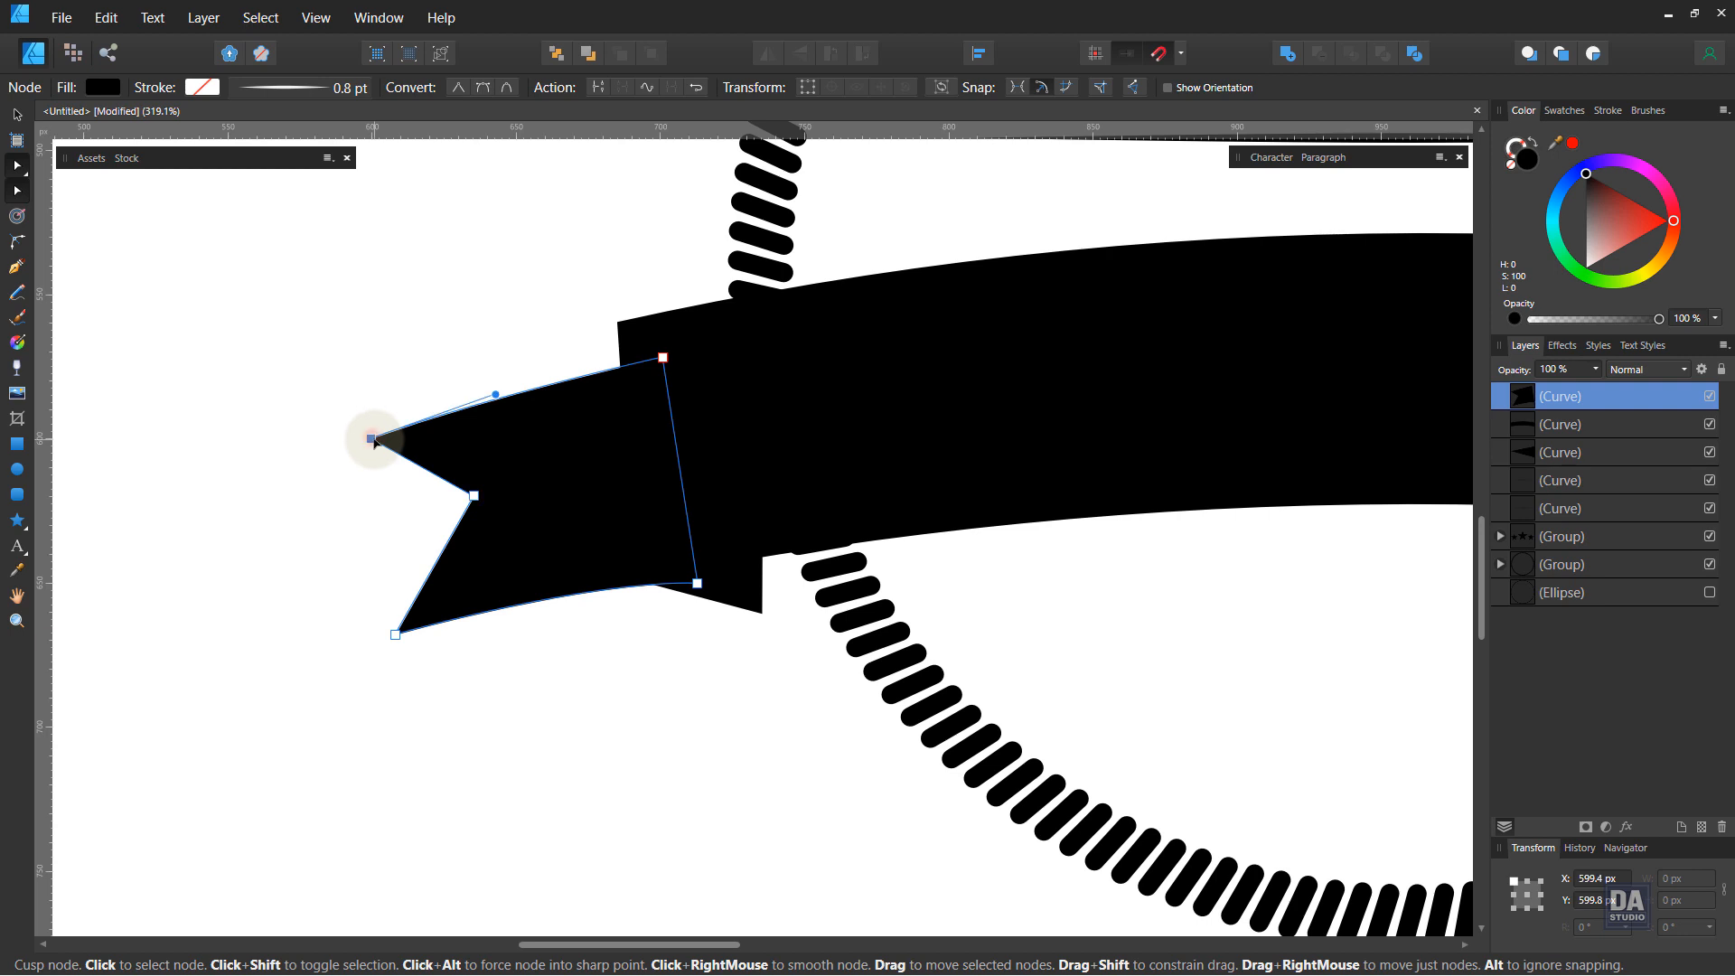
pyautogui.moveTo(373, 442); pyautogui.dragTo(374, 425)
pyautogui.keyDown('shift'); pyautogui.click(663, 357); pyautogui.keyUp('shift')
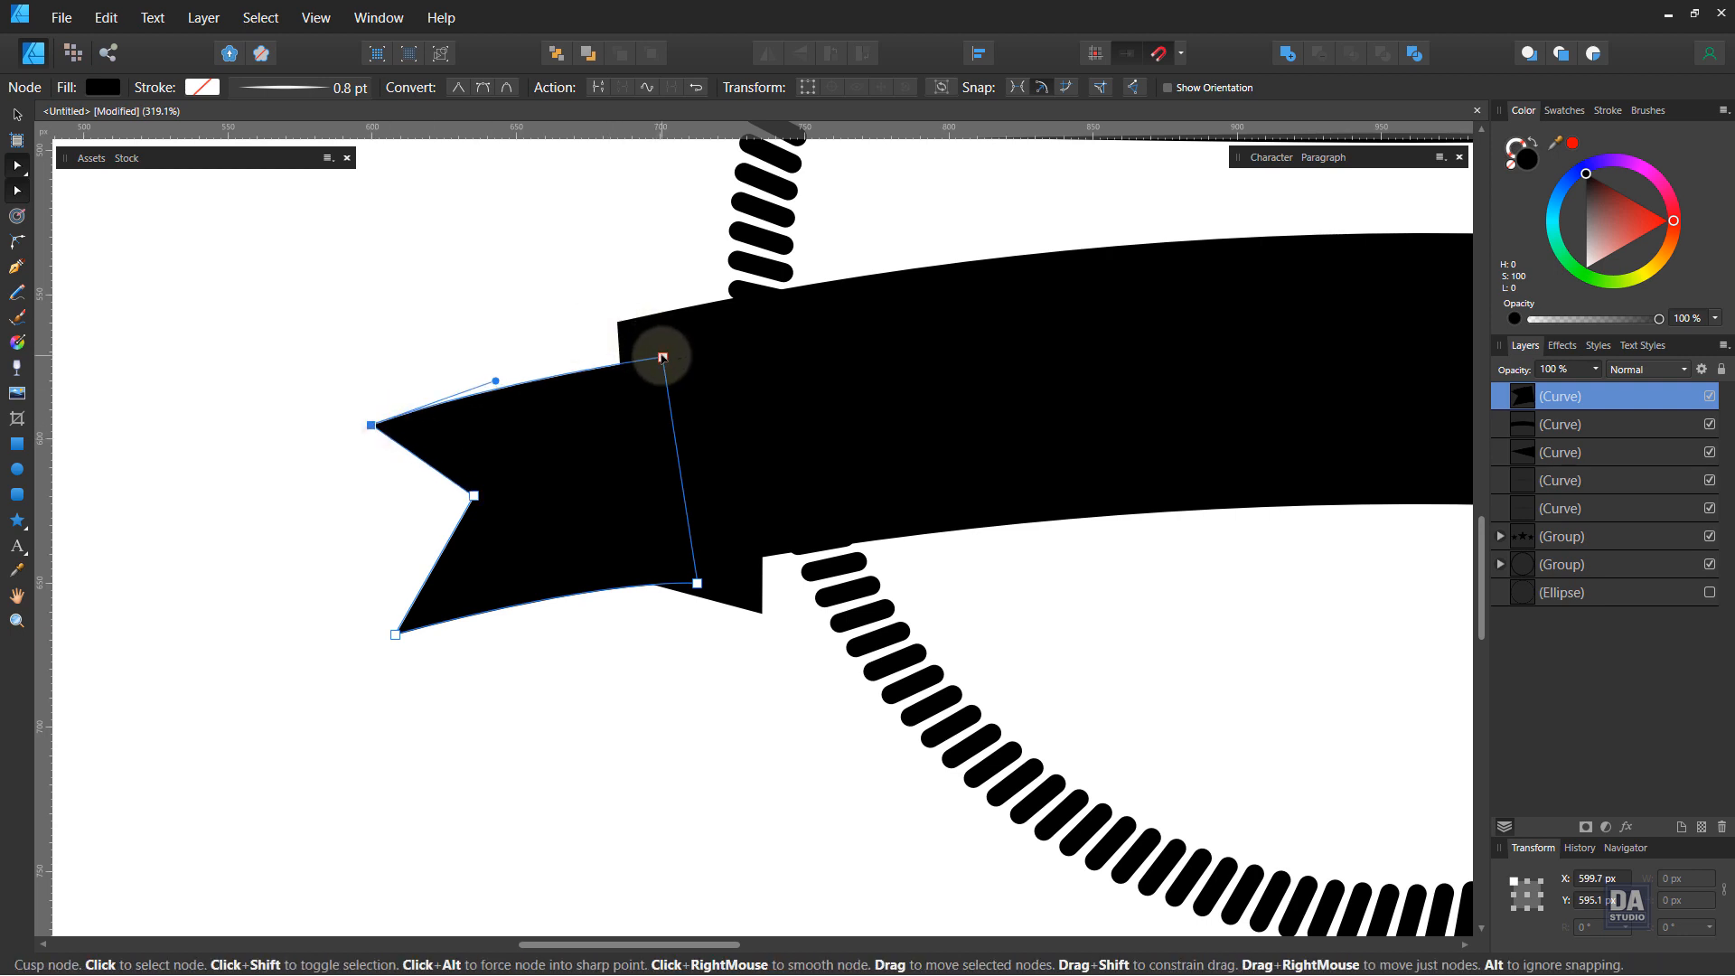
pyautogui.moveTo(662, 357); pyautogui.dragTo(659, 343)
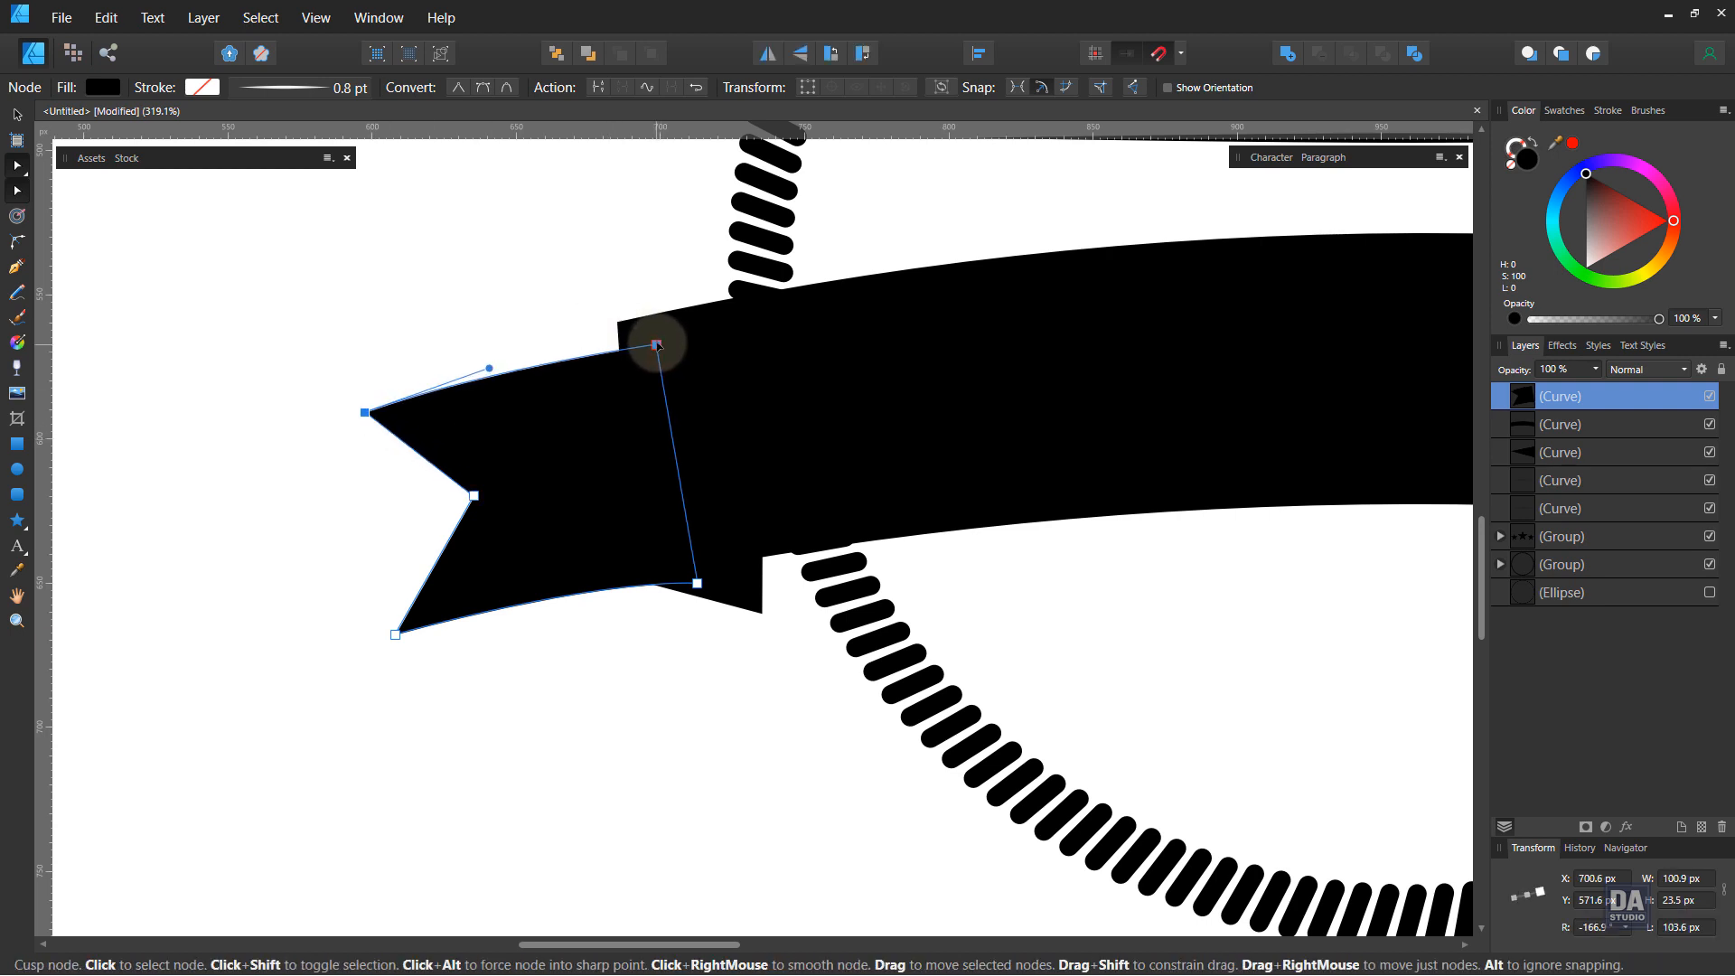
pyautogui.click(367, 412)
pyautogui.moveTo(367, 412); pyautogui.dragTo(357, 417)
pyautogui.moveTo(395, 635); pyautogui.dragTo(399, 648)
pyautogui.moveTo(586, 579); pyautogui.dragTo(568, 575)
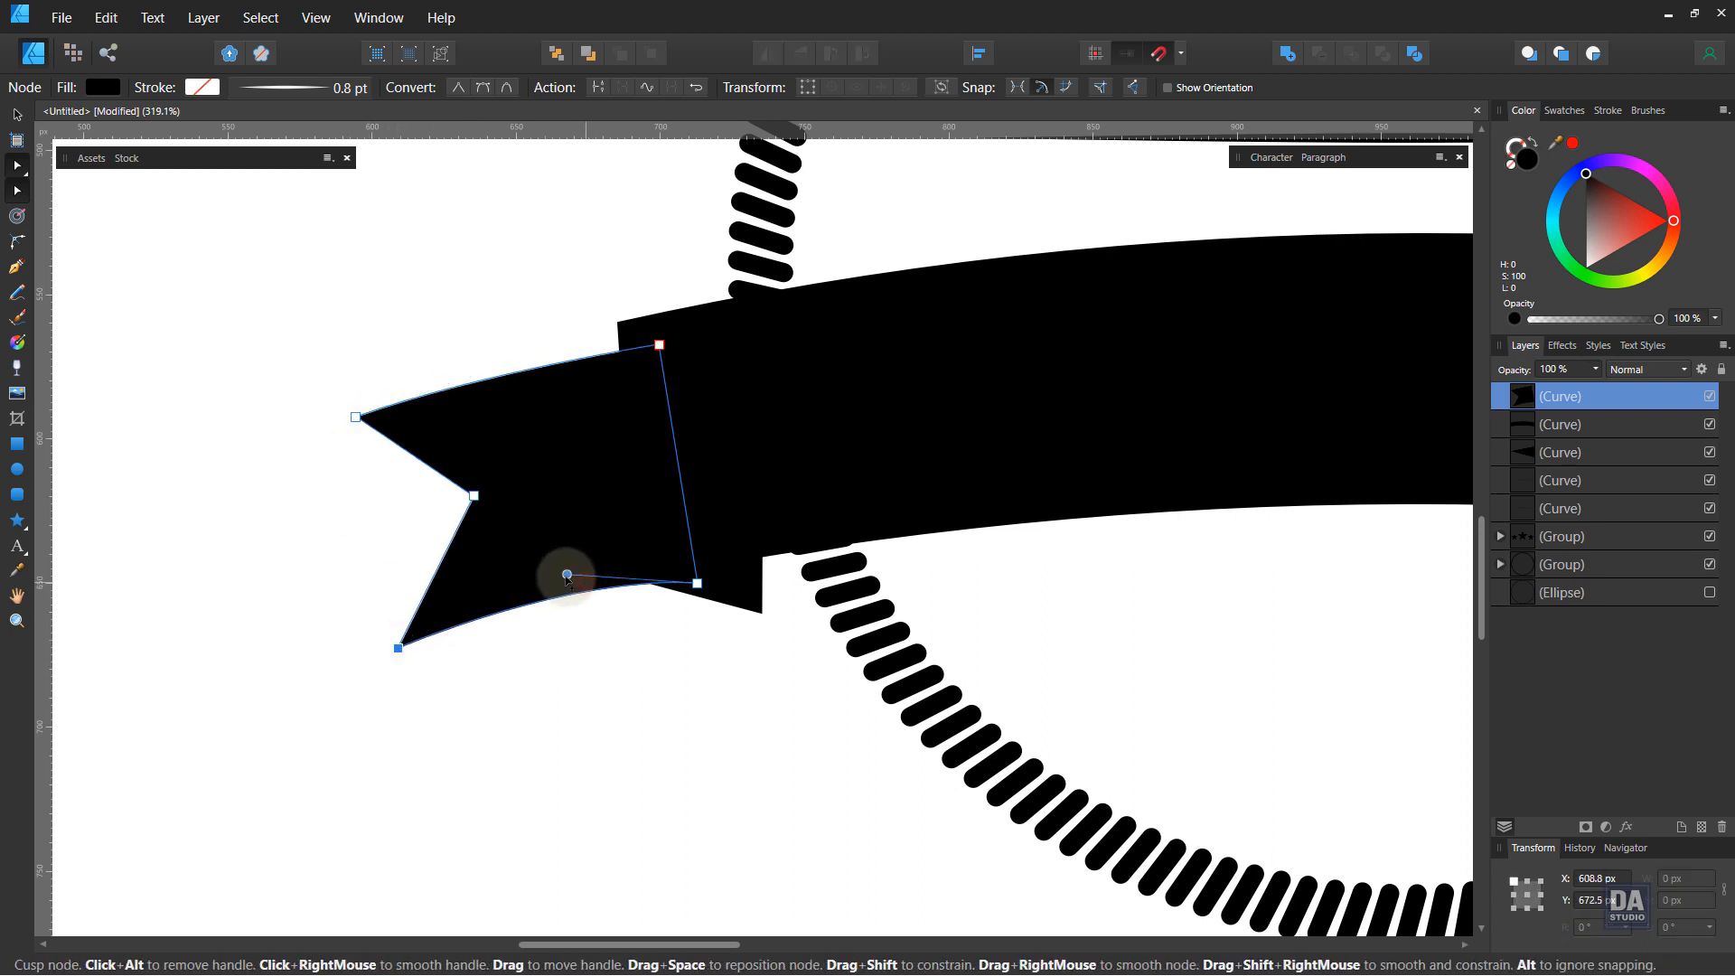
# Step: Move the ribbon tail's layer behind the banner and the fold piece
pyautogui.click(1614, 424)
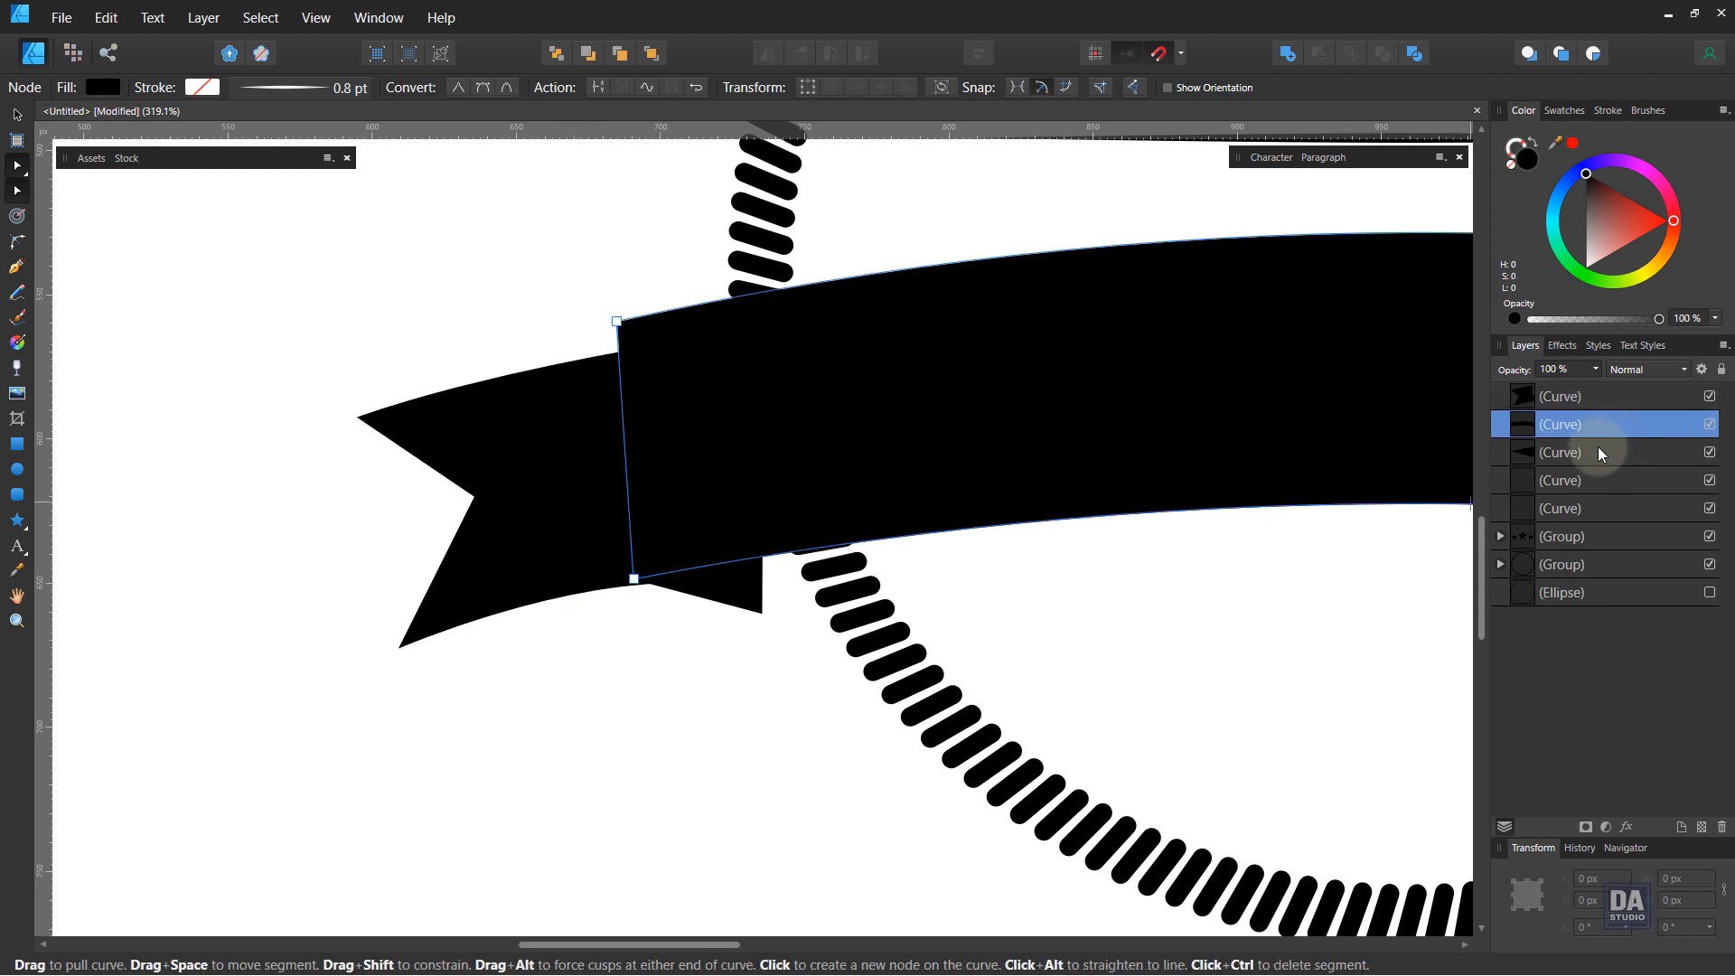
pyautogui.click(1610, 398)
pyautogui.moveTo(1620, 422); pyautogui.dragTo(1635, 387)
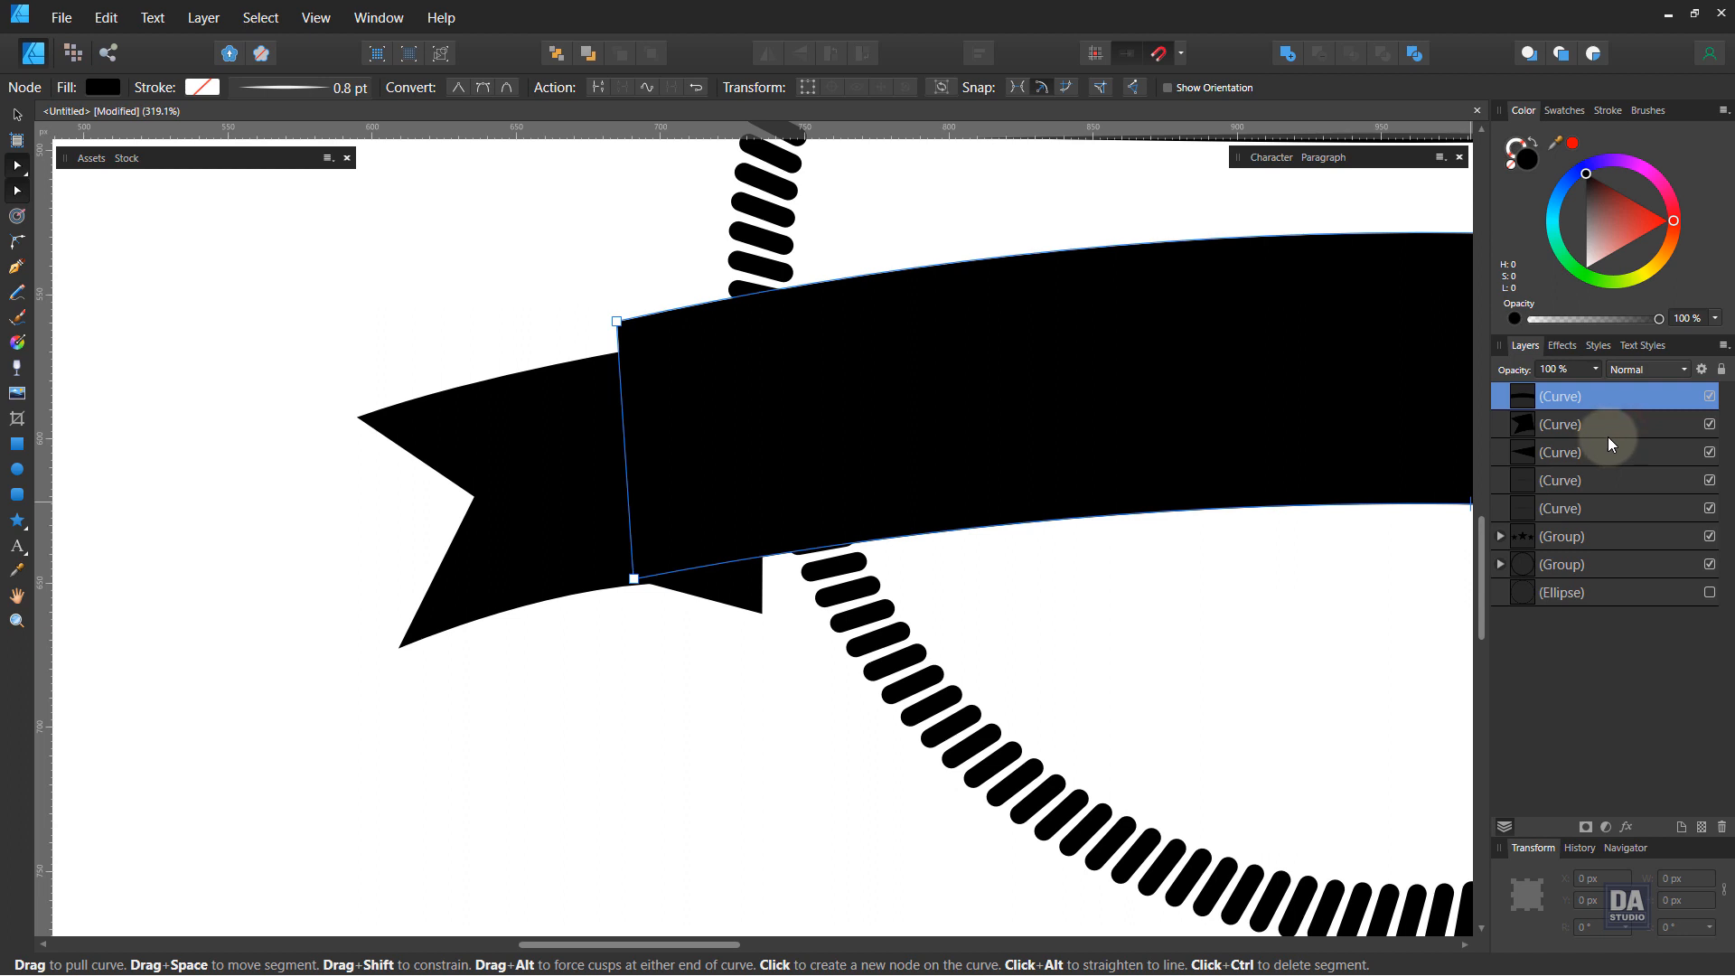
pyautogui.click(1608, 437)
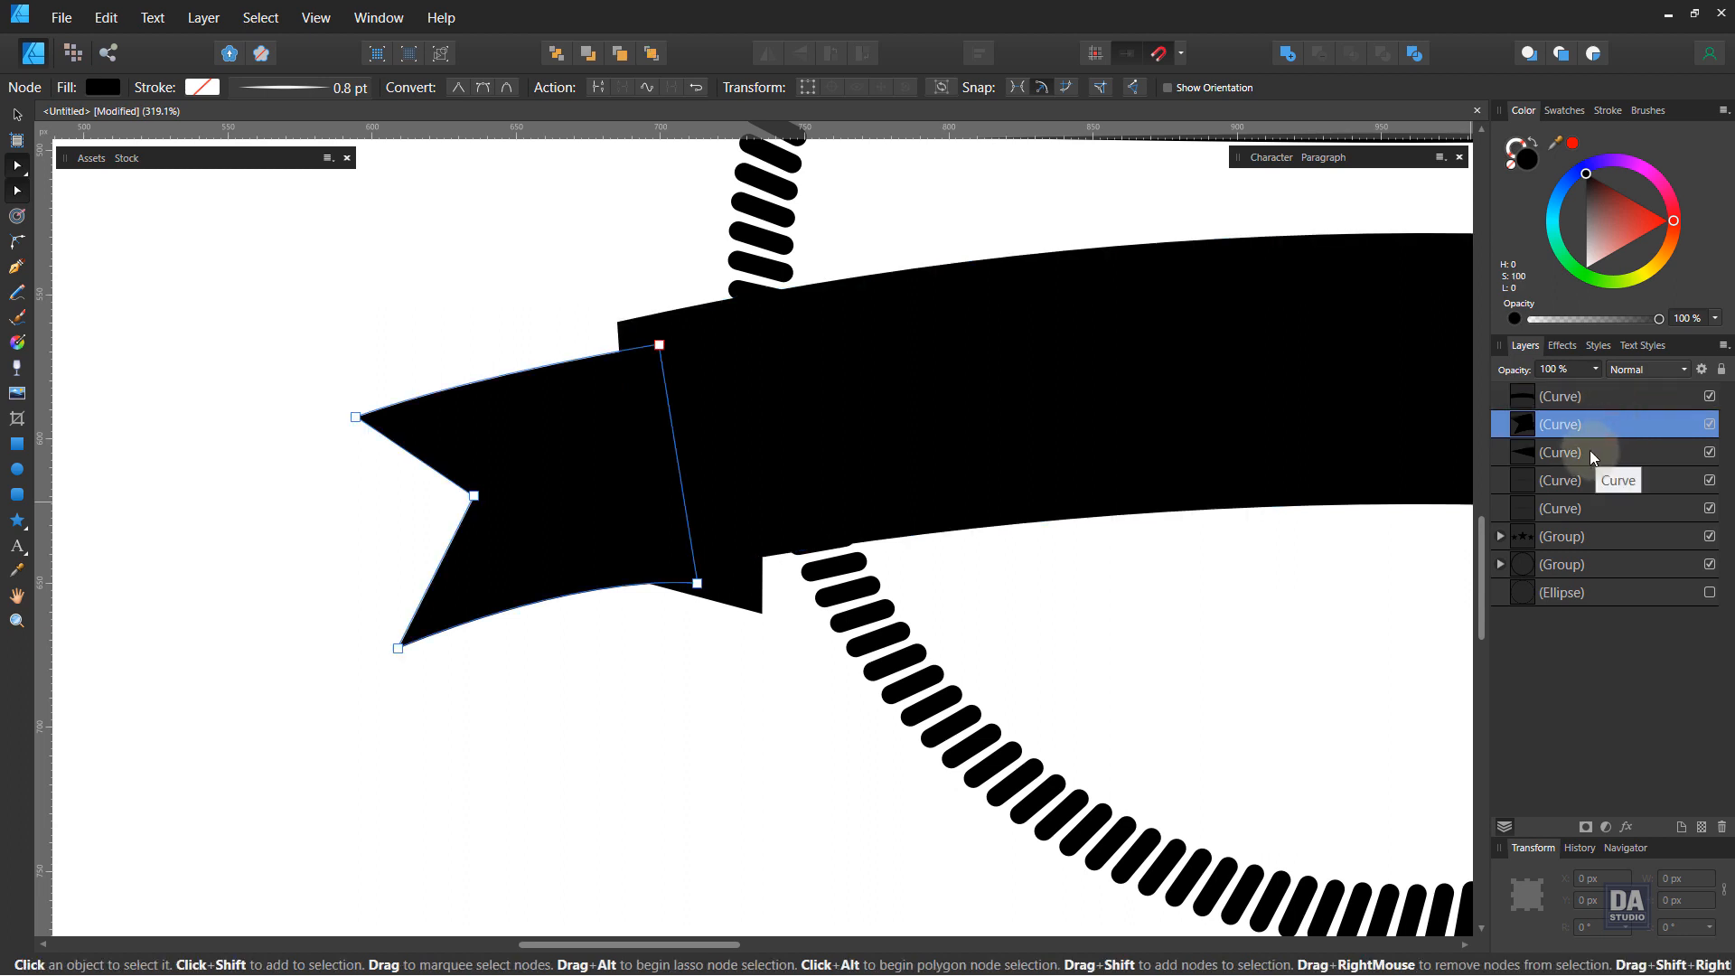
pyautogui.hotkey('ctrl', '[')
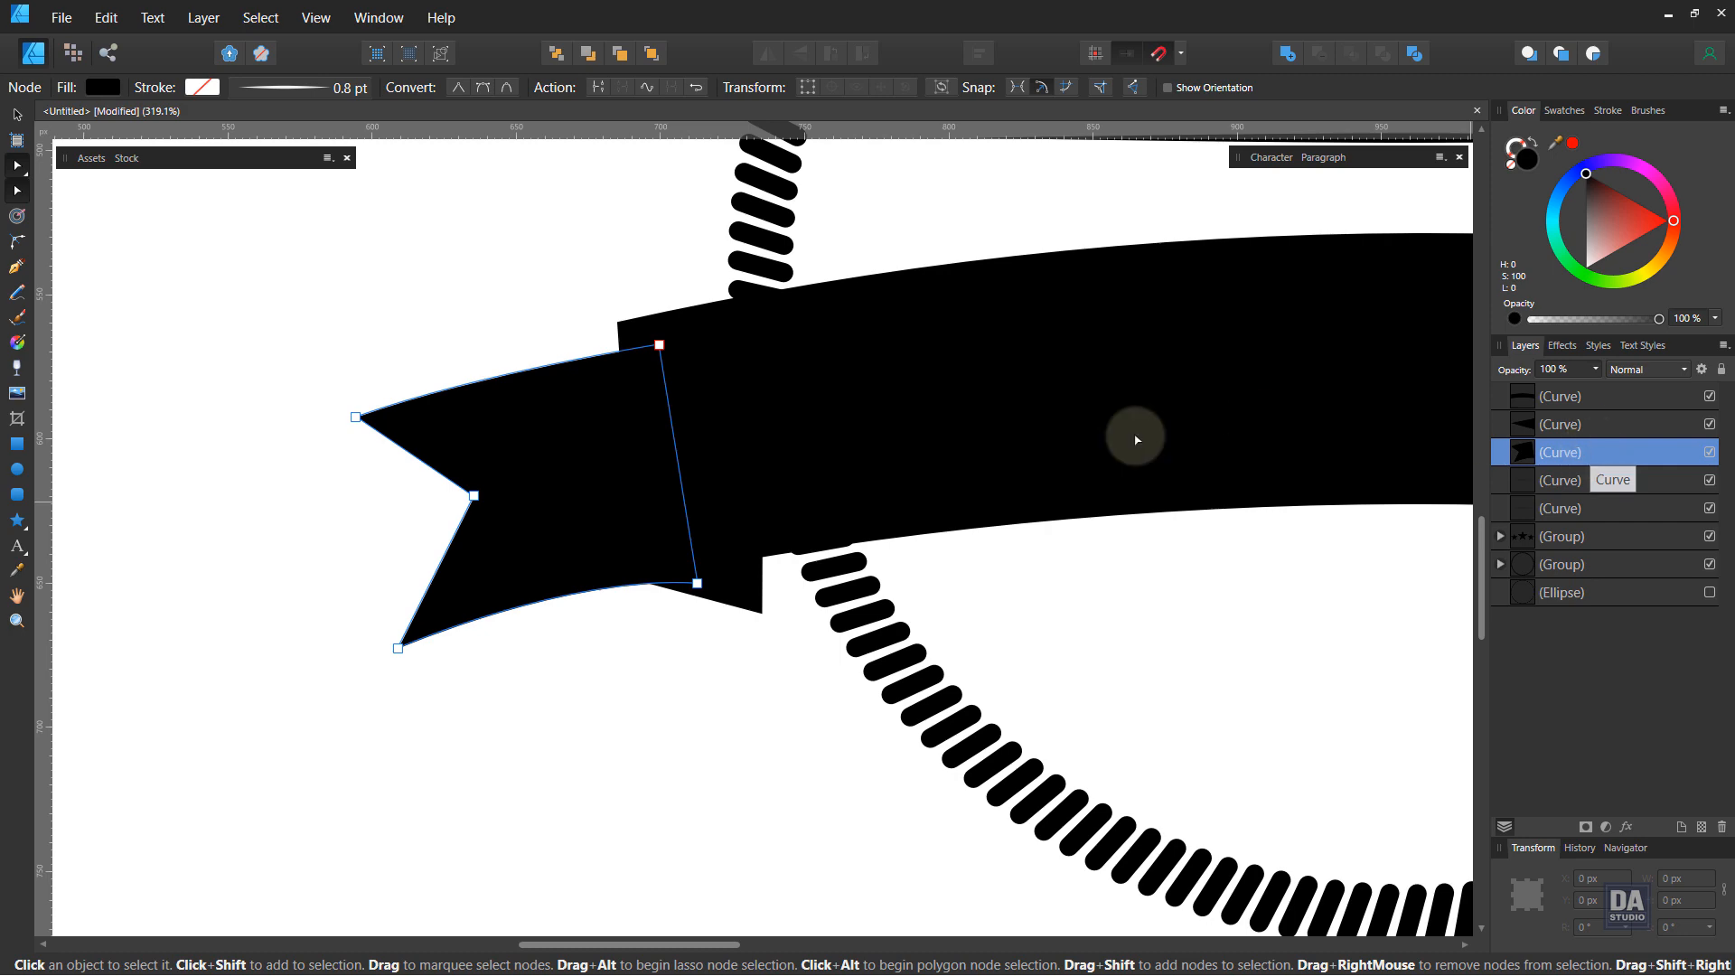
pyautogui.click(619, 668)
pyautogui.moveTo(569, 606); pyautogui.dragTo(677, 638)
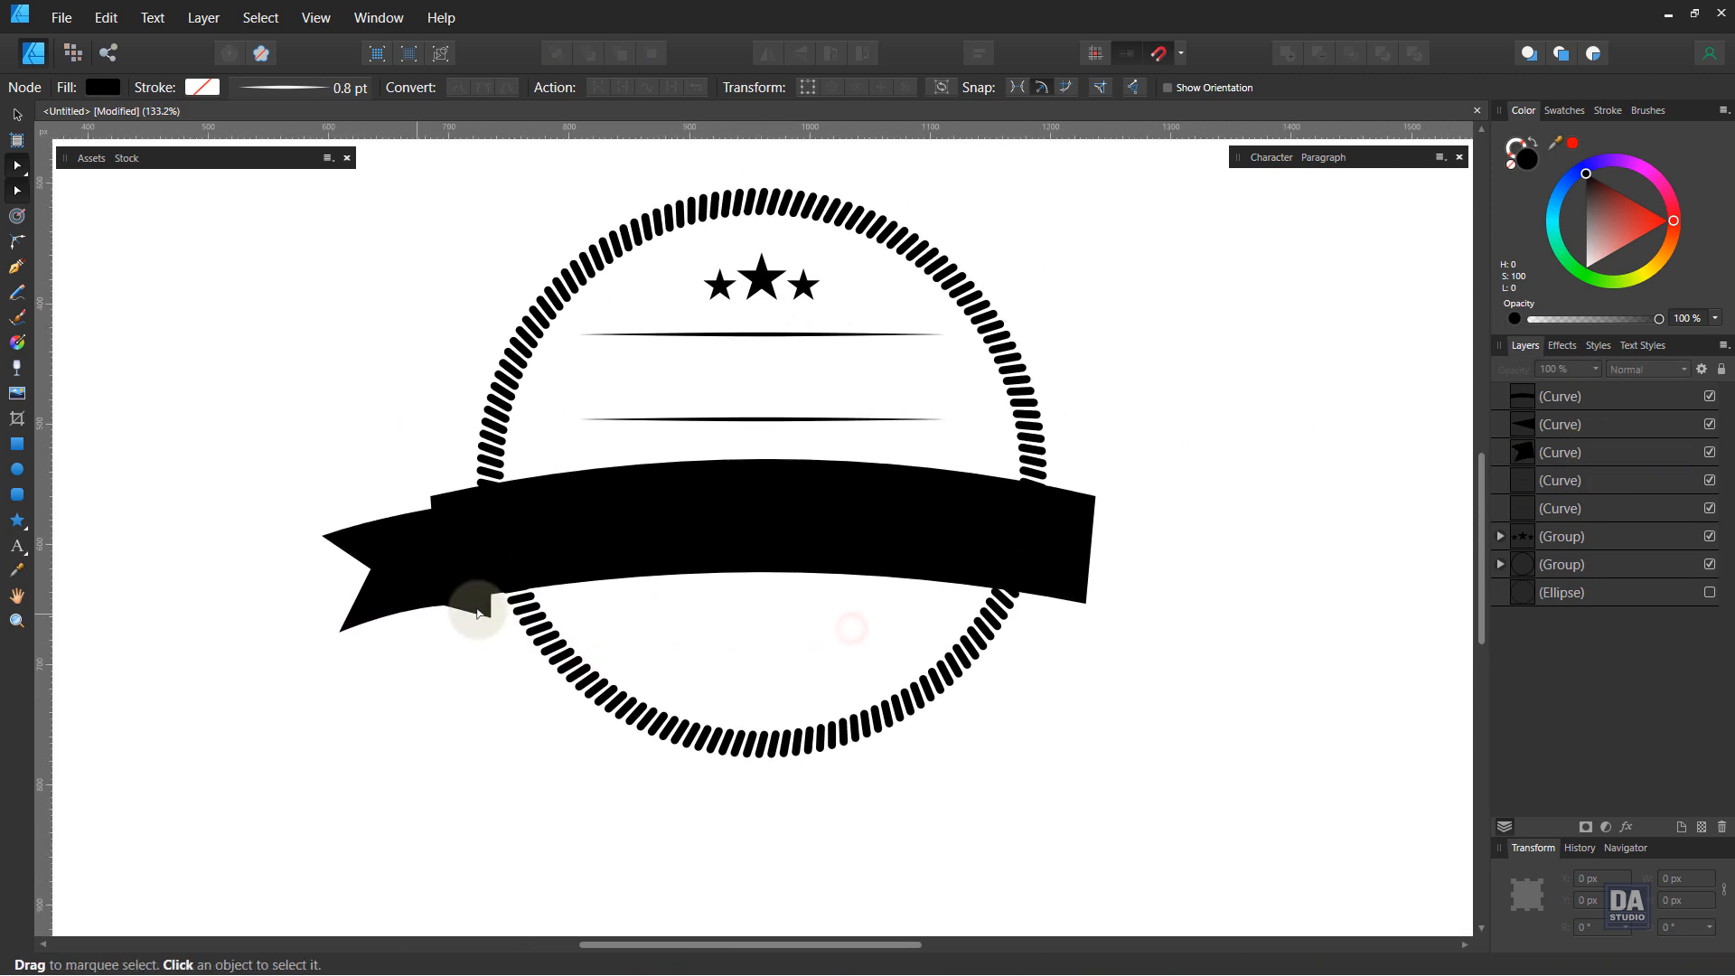
# Step: Select the ribbon tail, fold piece and banner together and fill them dark grey
pyautogui.click(494, 620)
pyautogui.keyDown('shift'); pyautogui.click(406, 608); pyautogui.keyUp('shift')
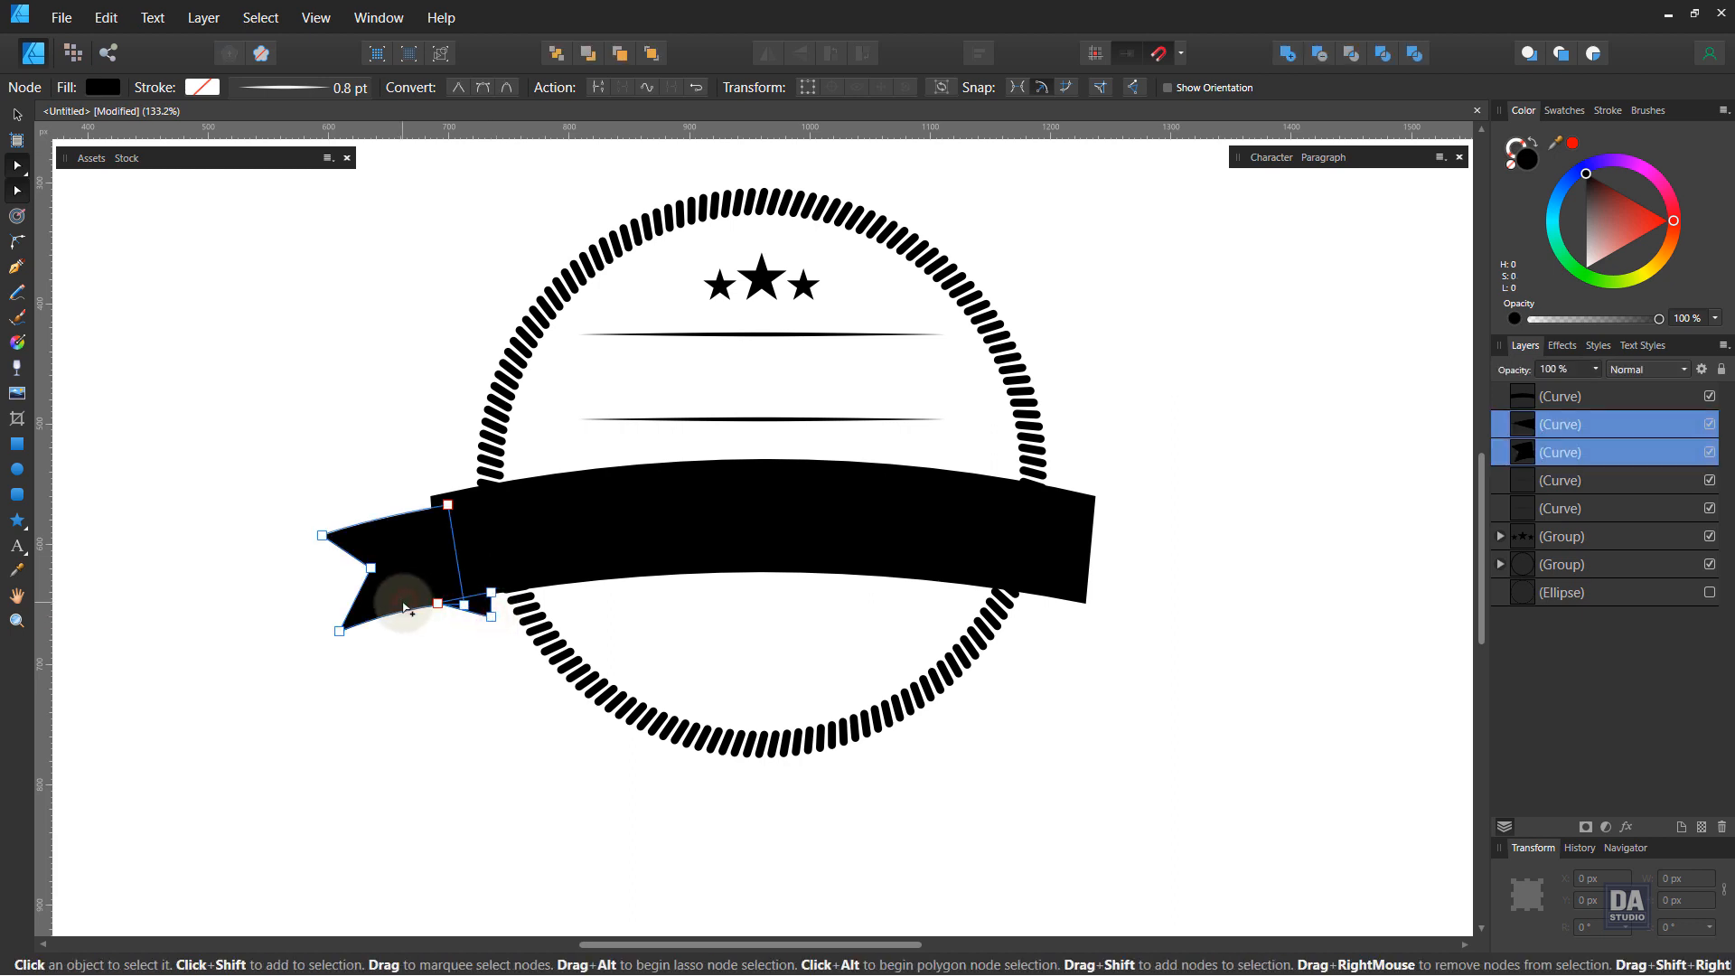
pyautogui.keyDown('shift'); pyautogui.click(488, 553); pyautogui.keyUp('shift')
pyautogui.moveTo(1596, 213); pyautogui.dragTo(1584, 215)
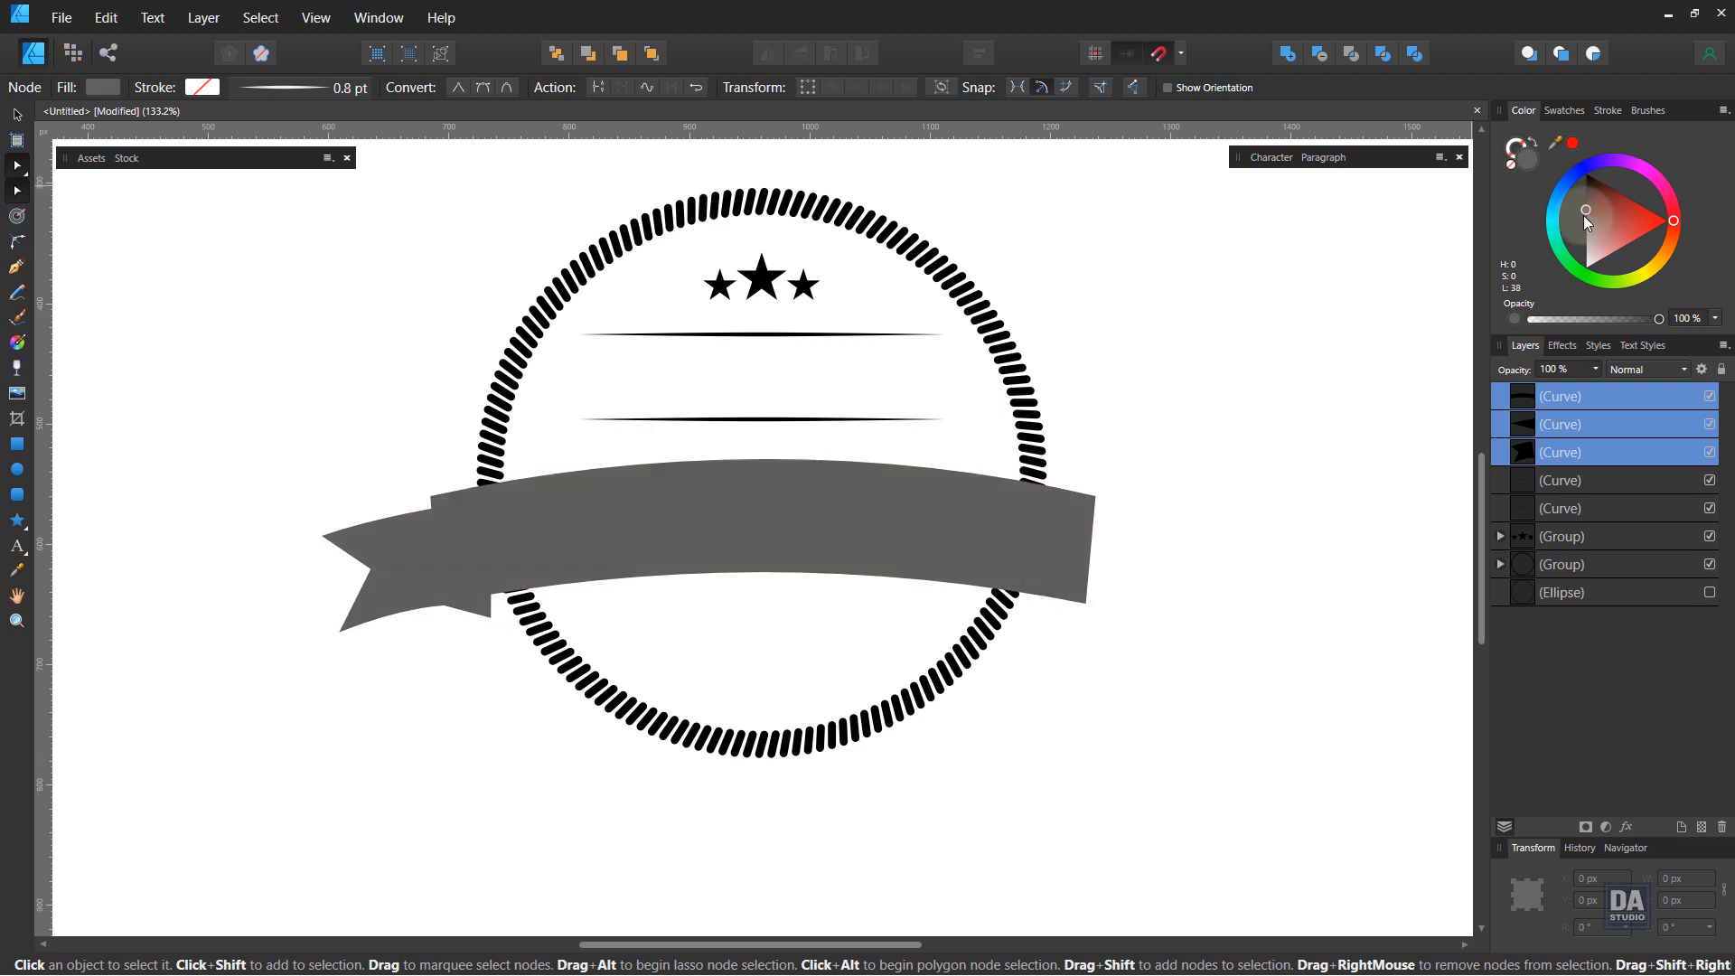
# Step: Set the stroke colour of the three ribbon pieces to black
pyautogui.click(1509, 152)
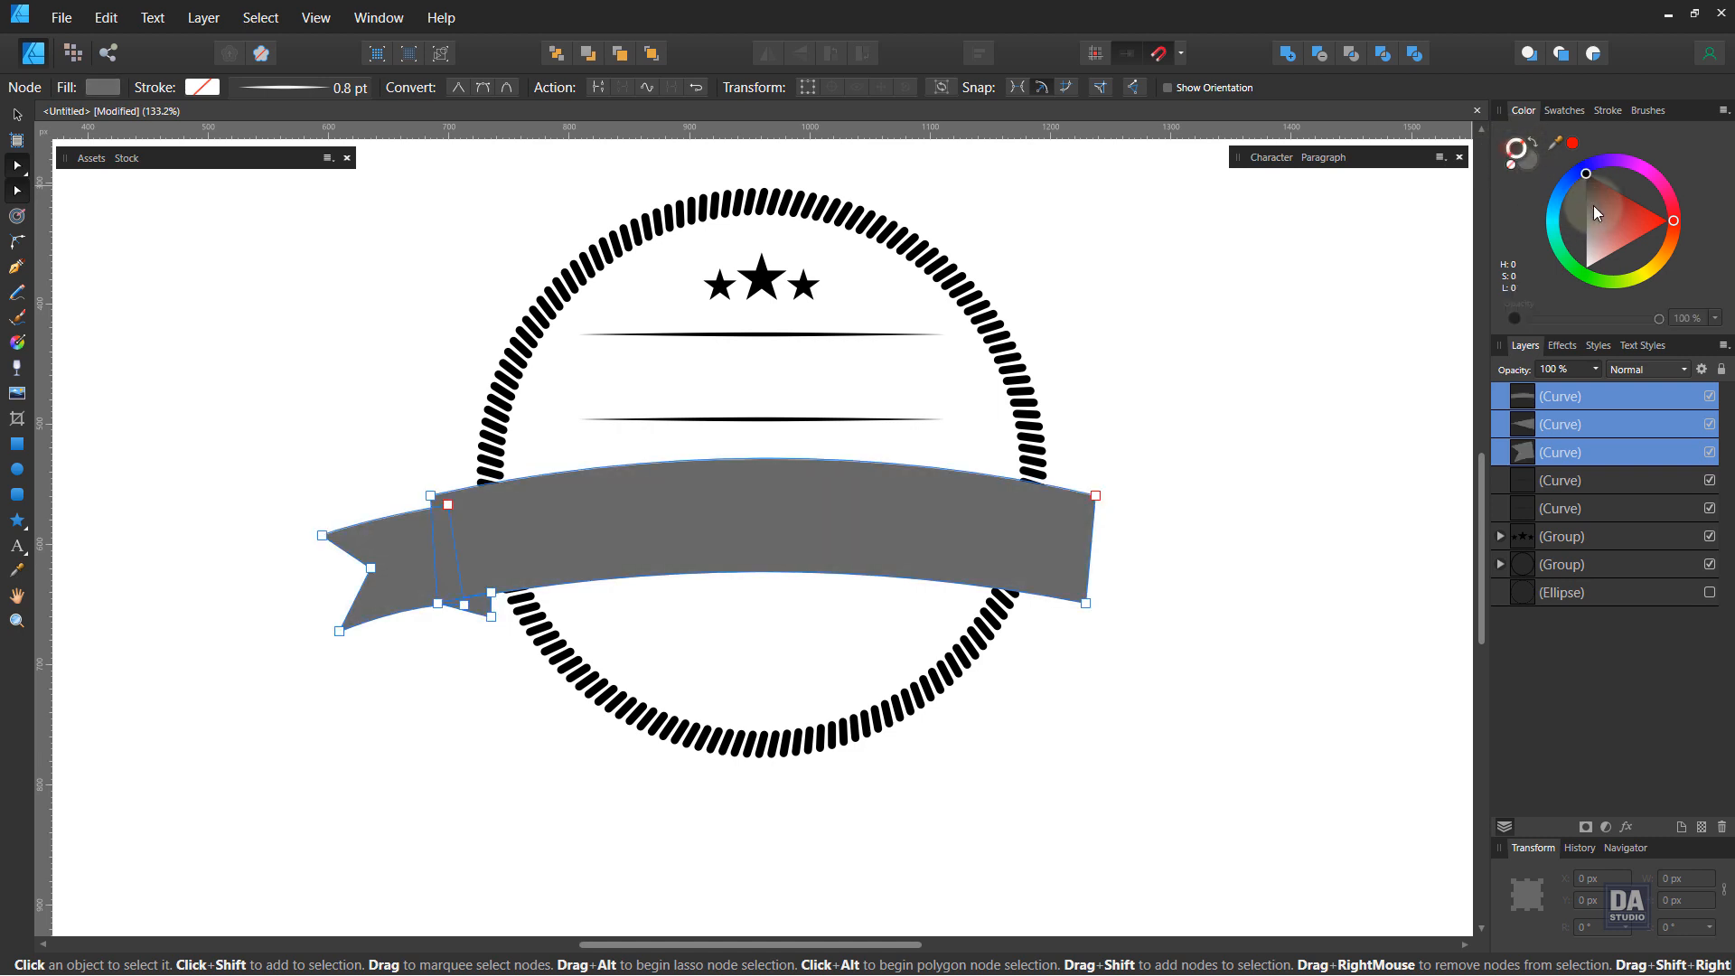
pyautogui.click(1594, 207)
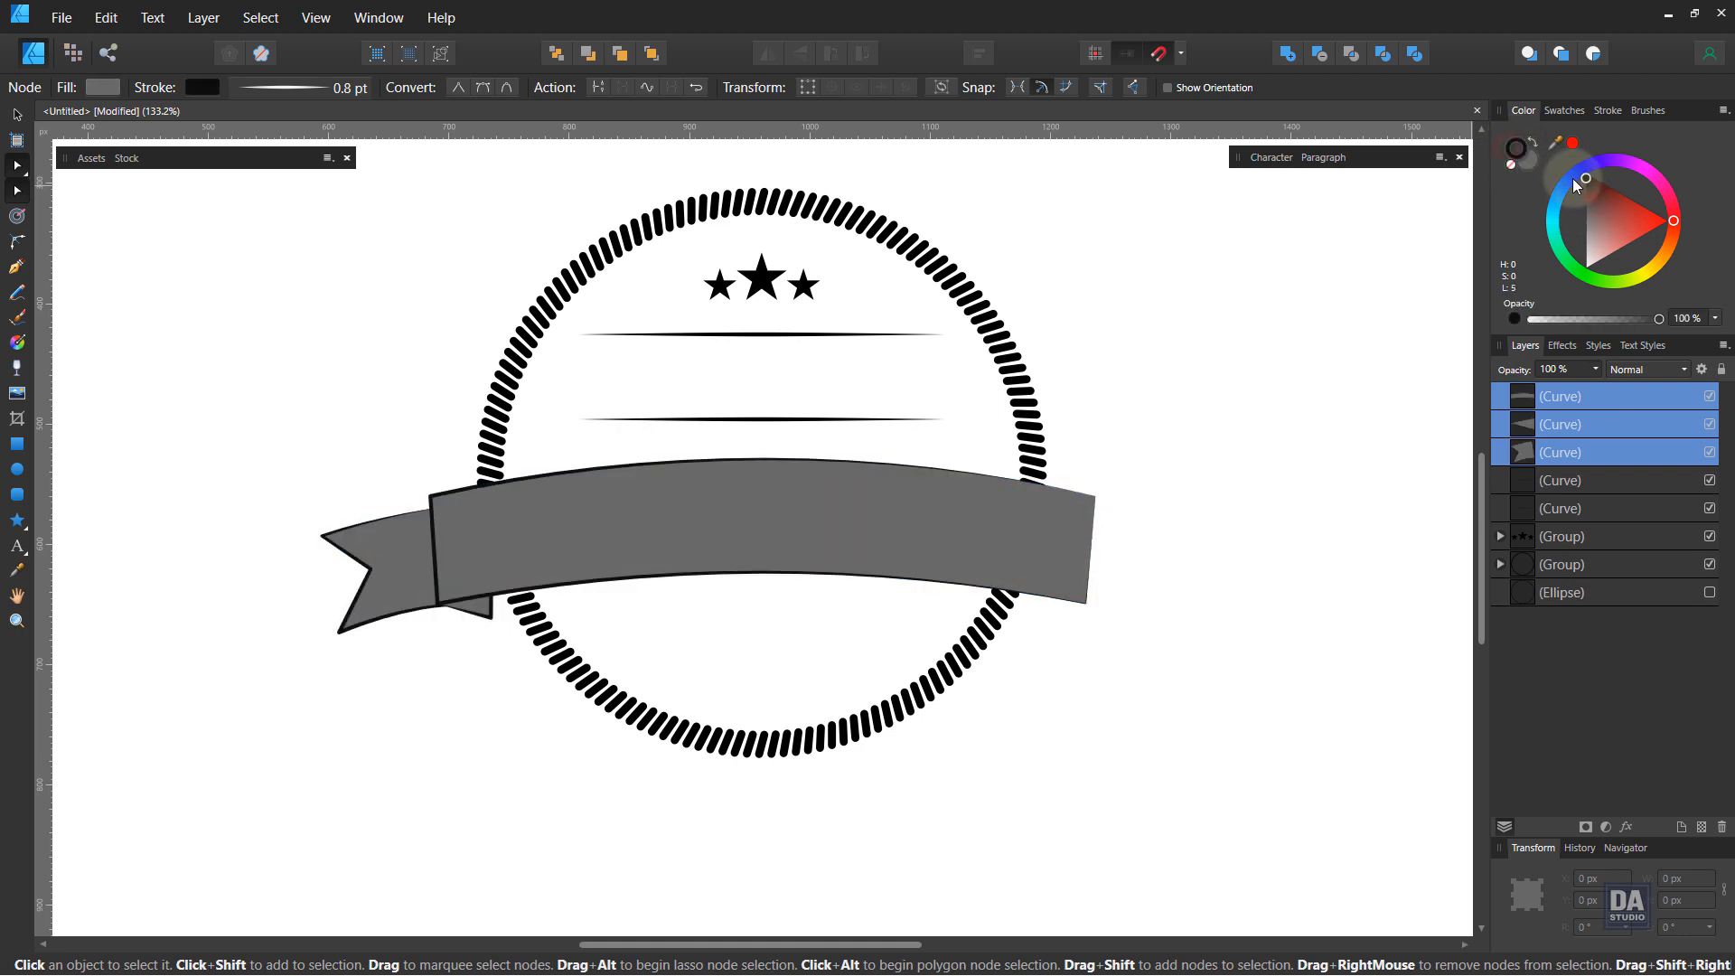
# Step: Reset the stroke's pressure profile and change the join style for the ribbon pieces, then deselect
pyautogui.click(1606, 110)
pyautogui.click(1678, 380)
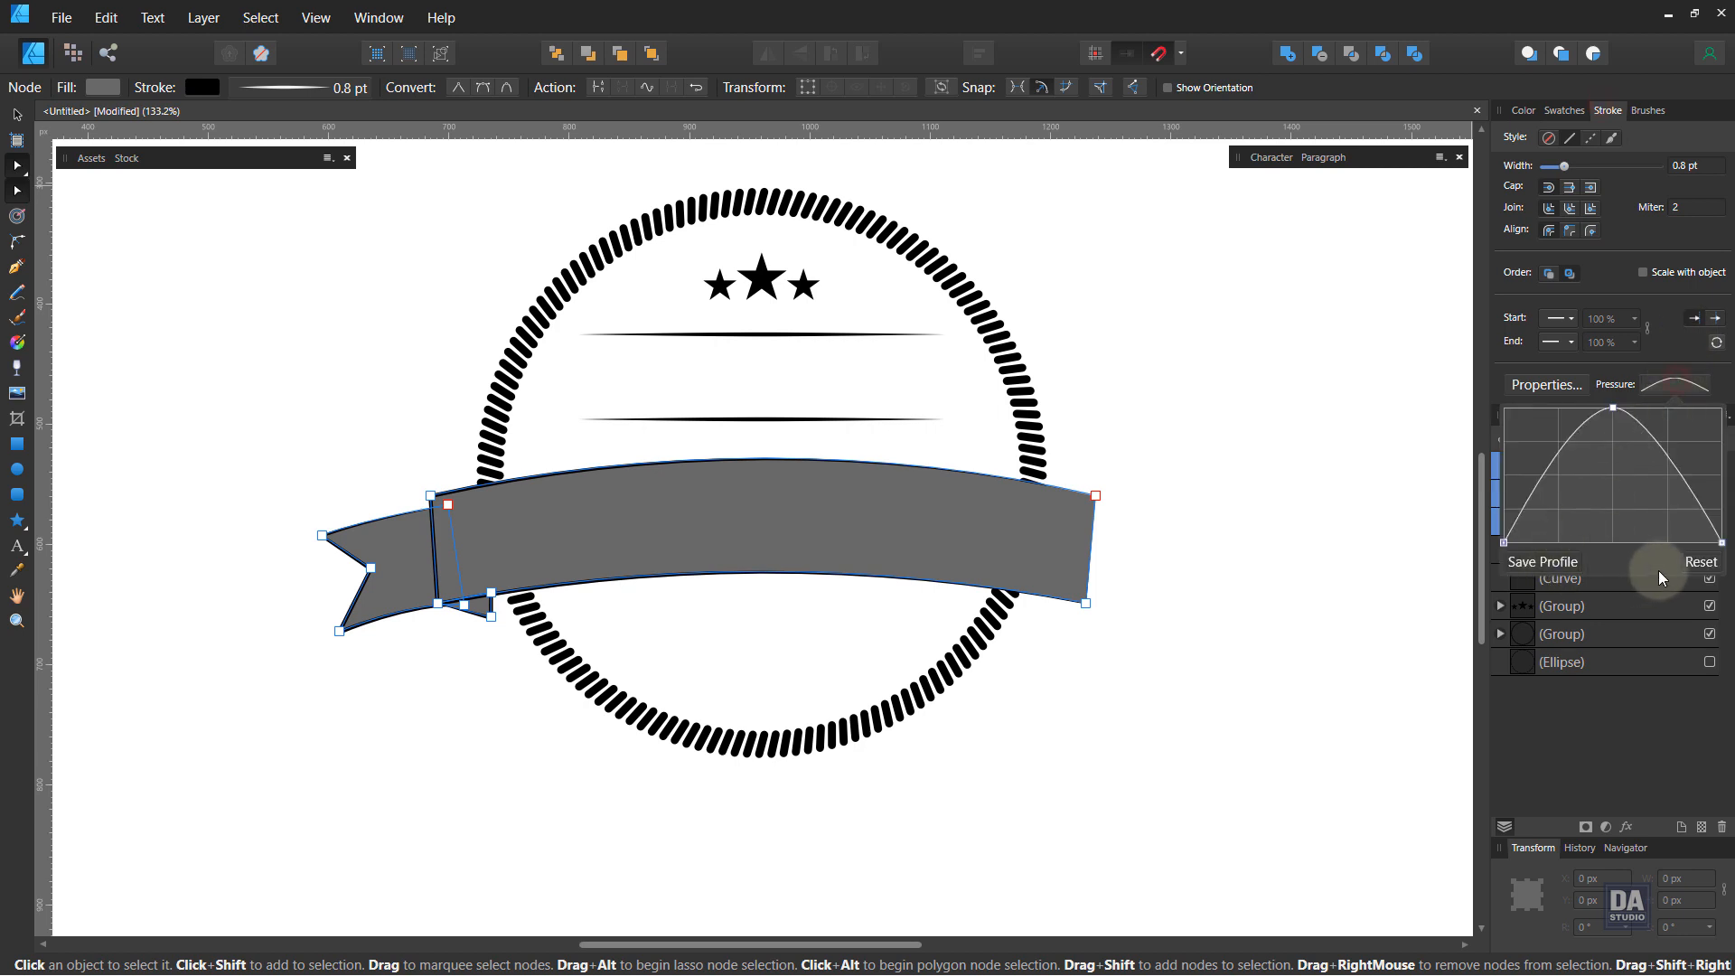
pyautogui.click(1688, 563)
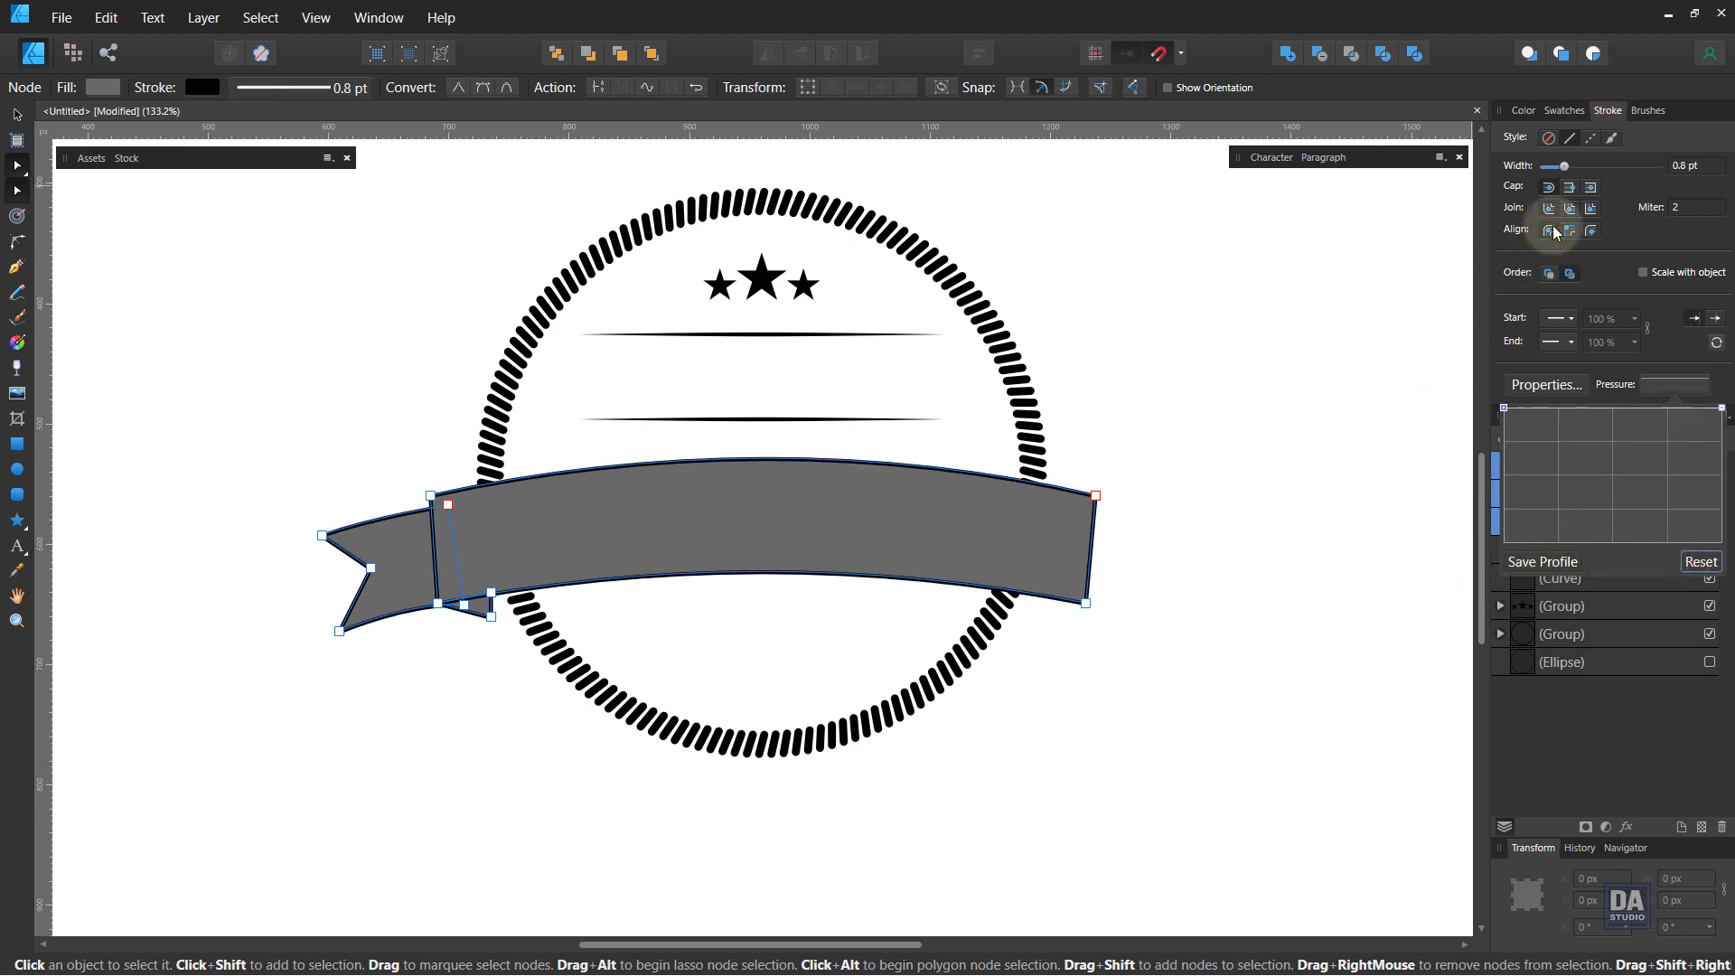
pyautogui.click(1596, 210)
pyautogui.click(1596, 210)
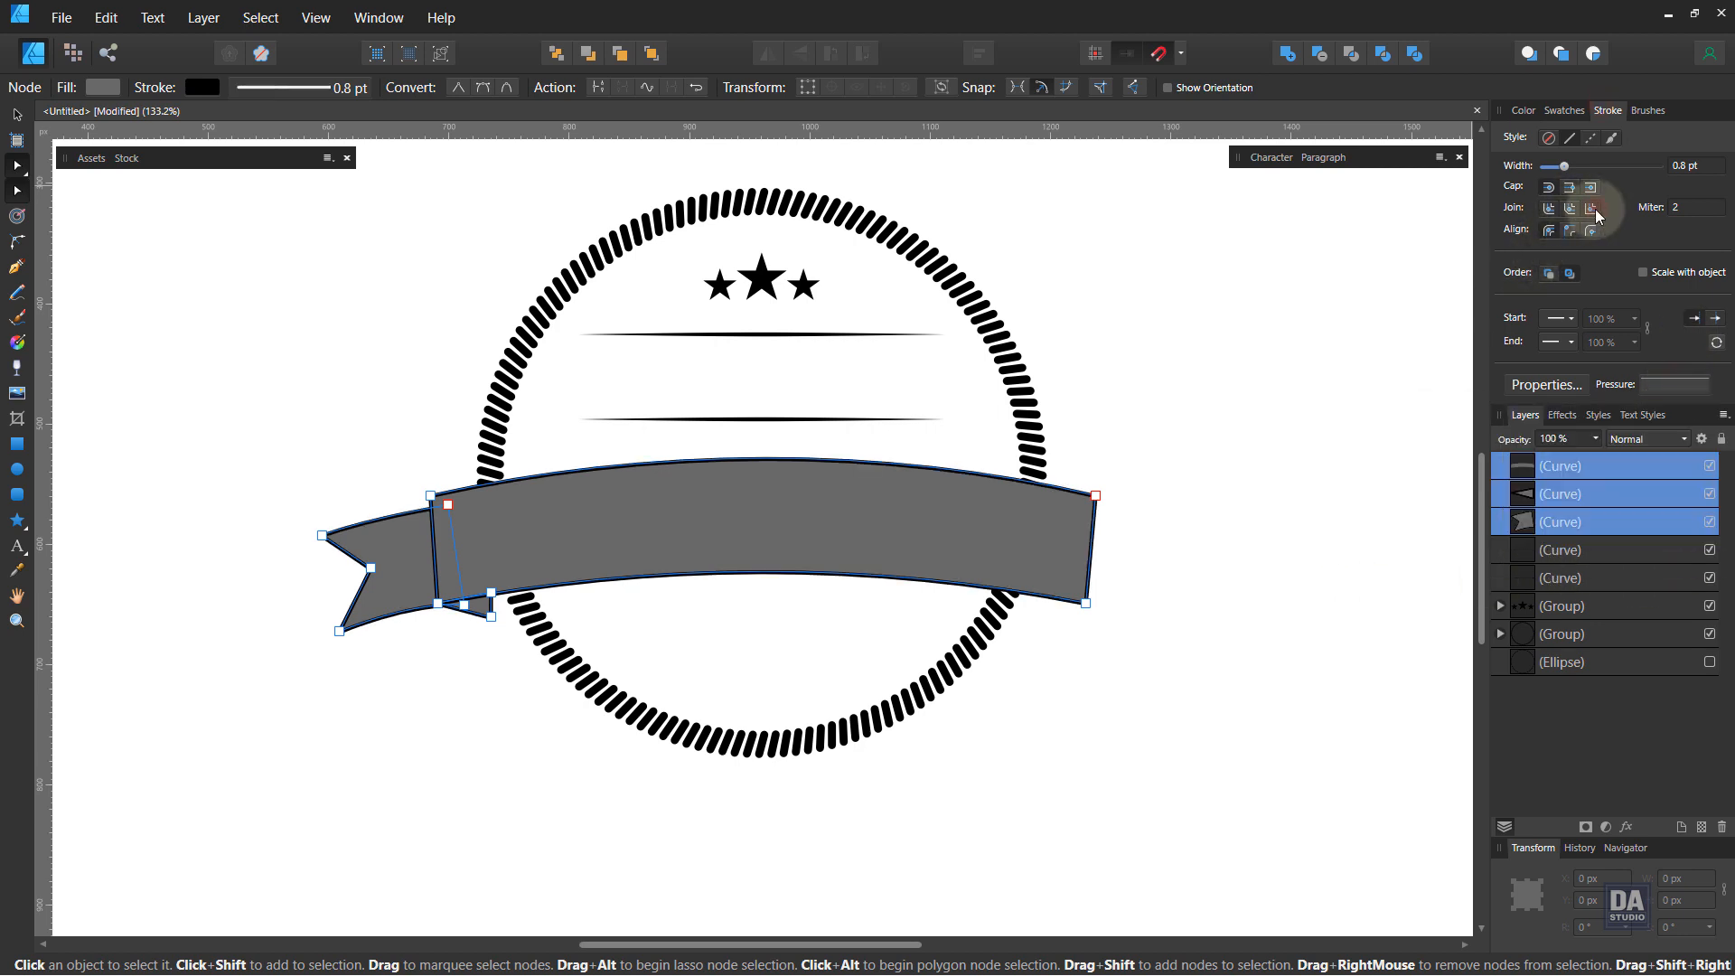
pyautogui.click(1272, 446)
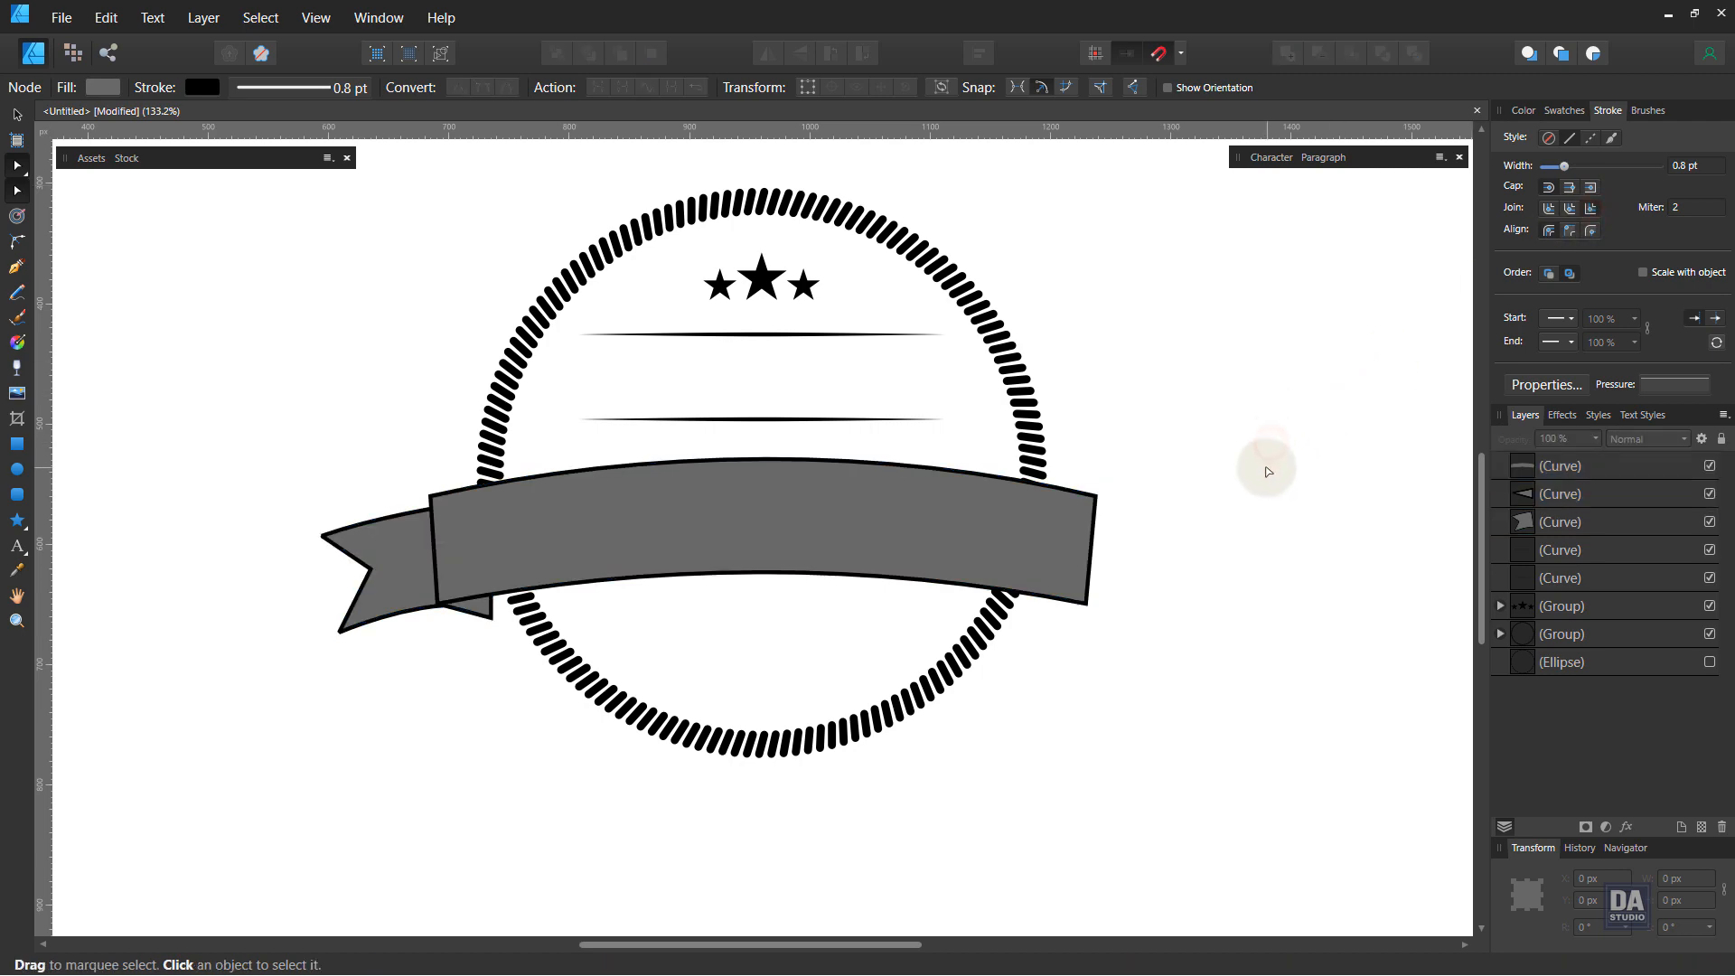
# Step: Select the tail, fold piece and banner again and set their stroke miter limit to 3
pyautogui.hotkey('ctrl', 'space')
pyautogui.moveTo(387, 643); pyautogui.dragTo(434, 624)
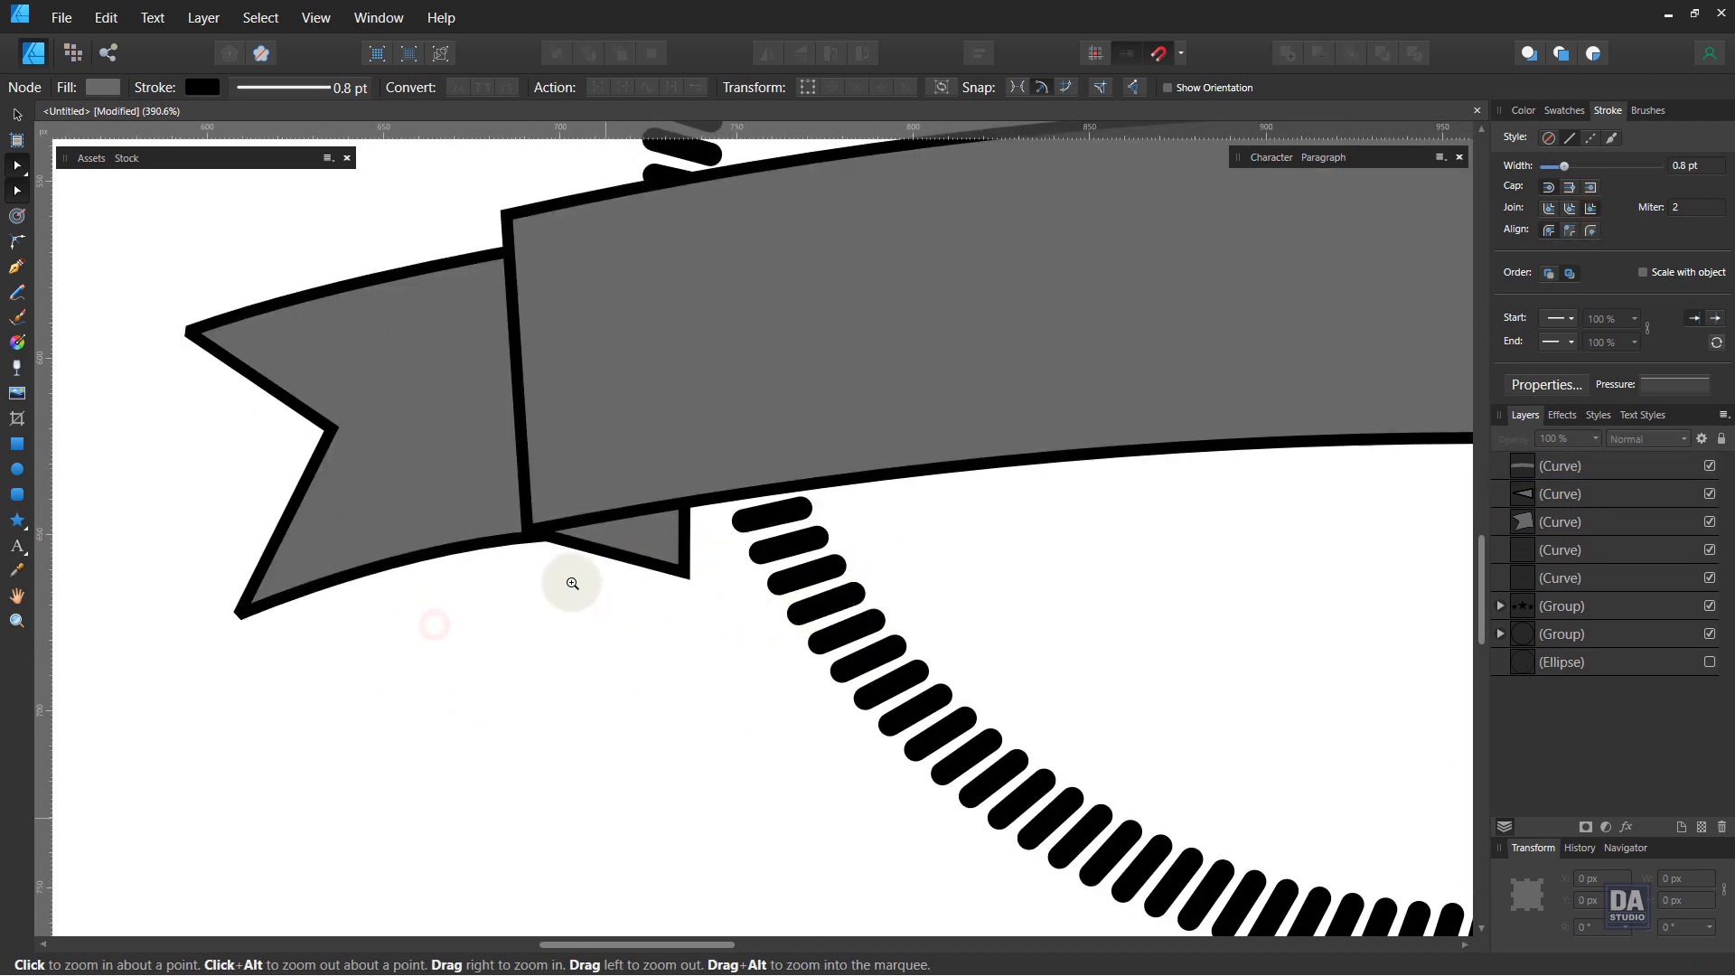
pyautogui.moveTo(572, 583); pyautogui.dragTo(132, 509)
pyautogui.moveTo(545, 527); pyautogui.dragTo(319, 517)
pyautogui.click(320, 517)
pyautogui.keyDown('shift'); pyautogui.click(463, 541); pyautogui.keyUp('shift')
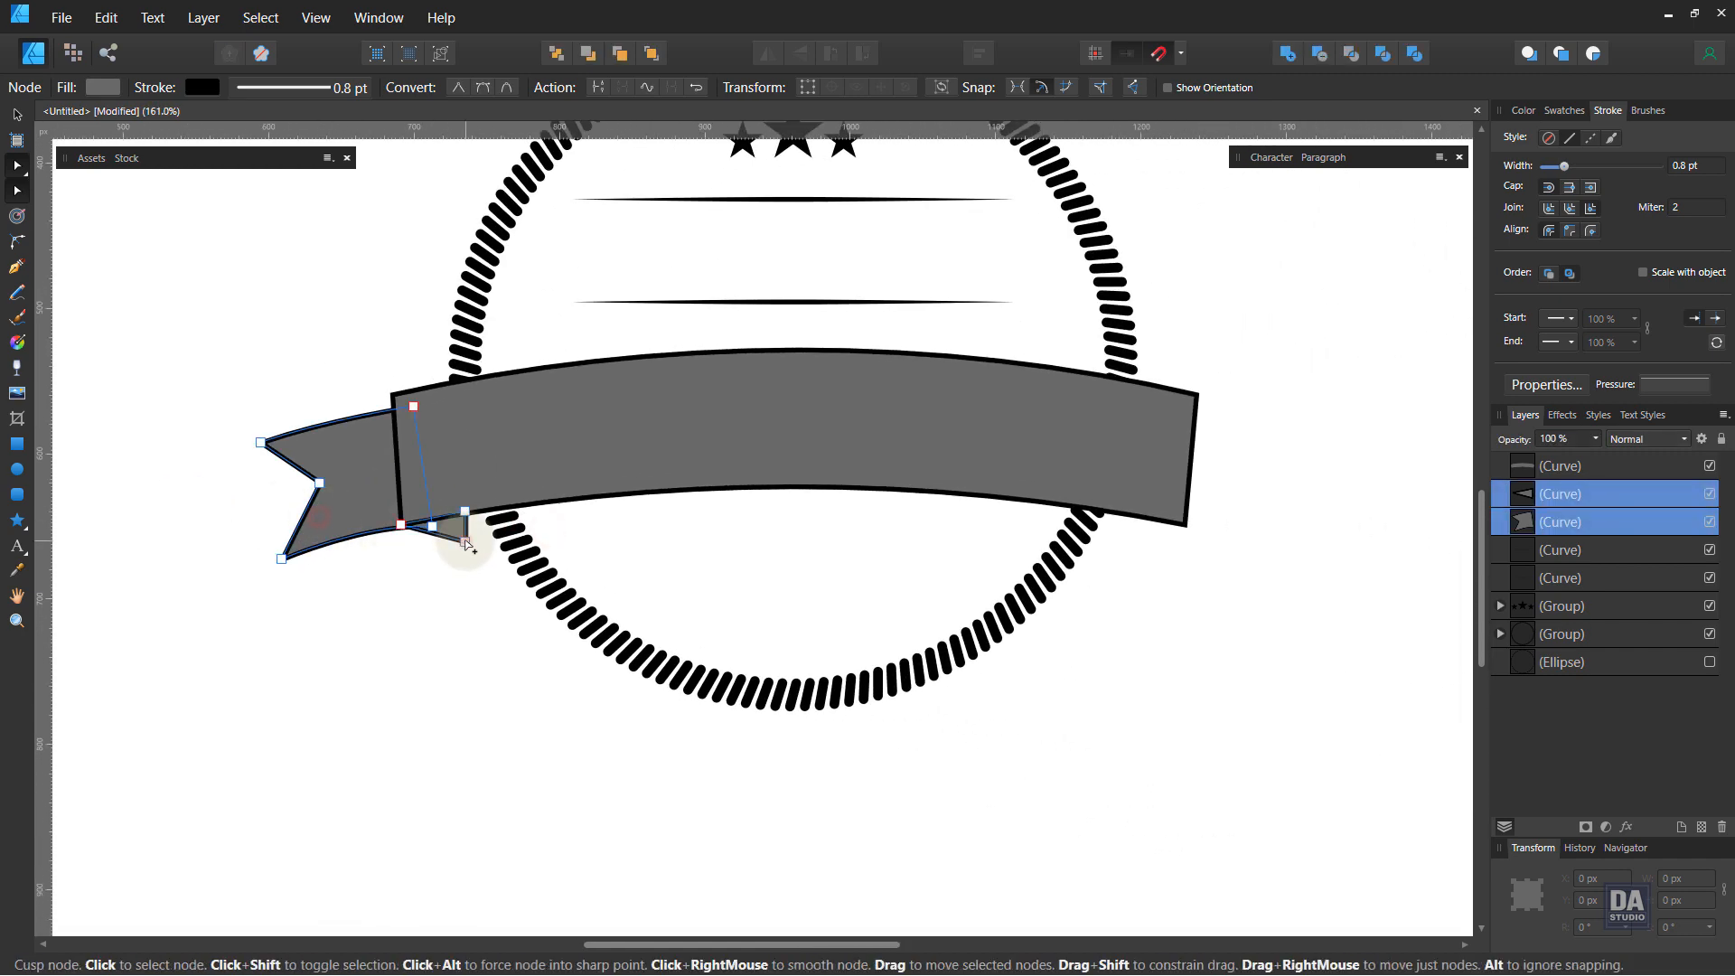
pyautogui.keyDown('shift'); pyautogui.click(503, 477); pyautogui.keyUp('shift')
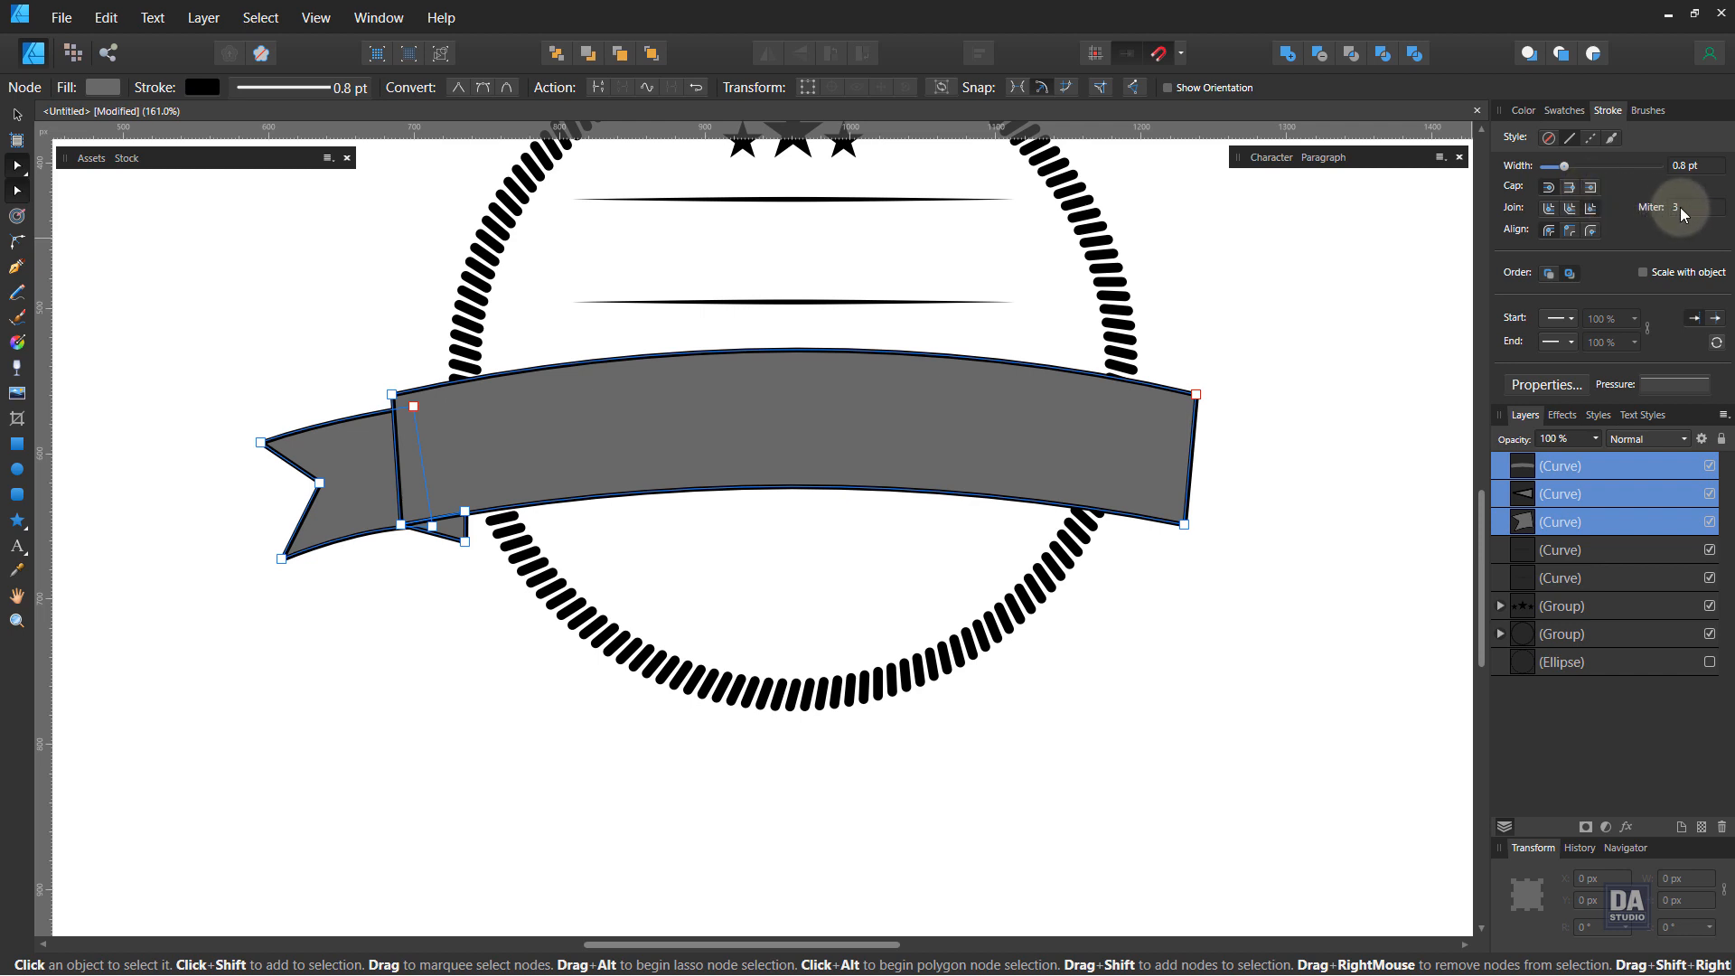
pyautogui.click(1290, 566)
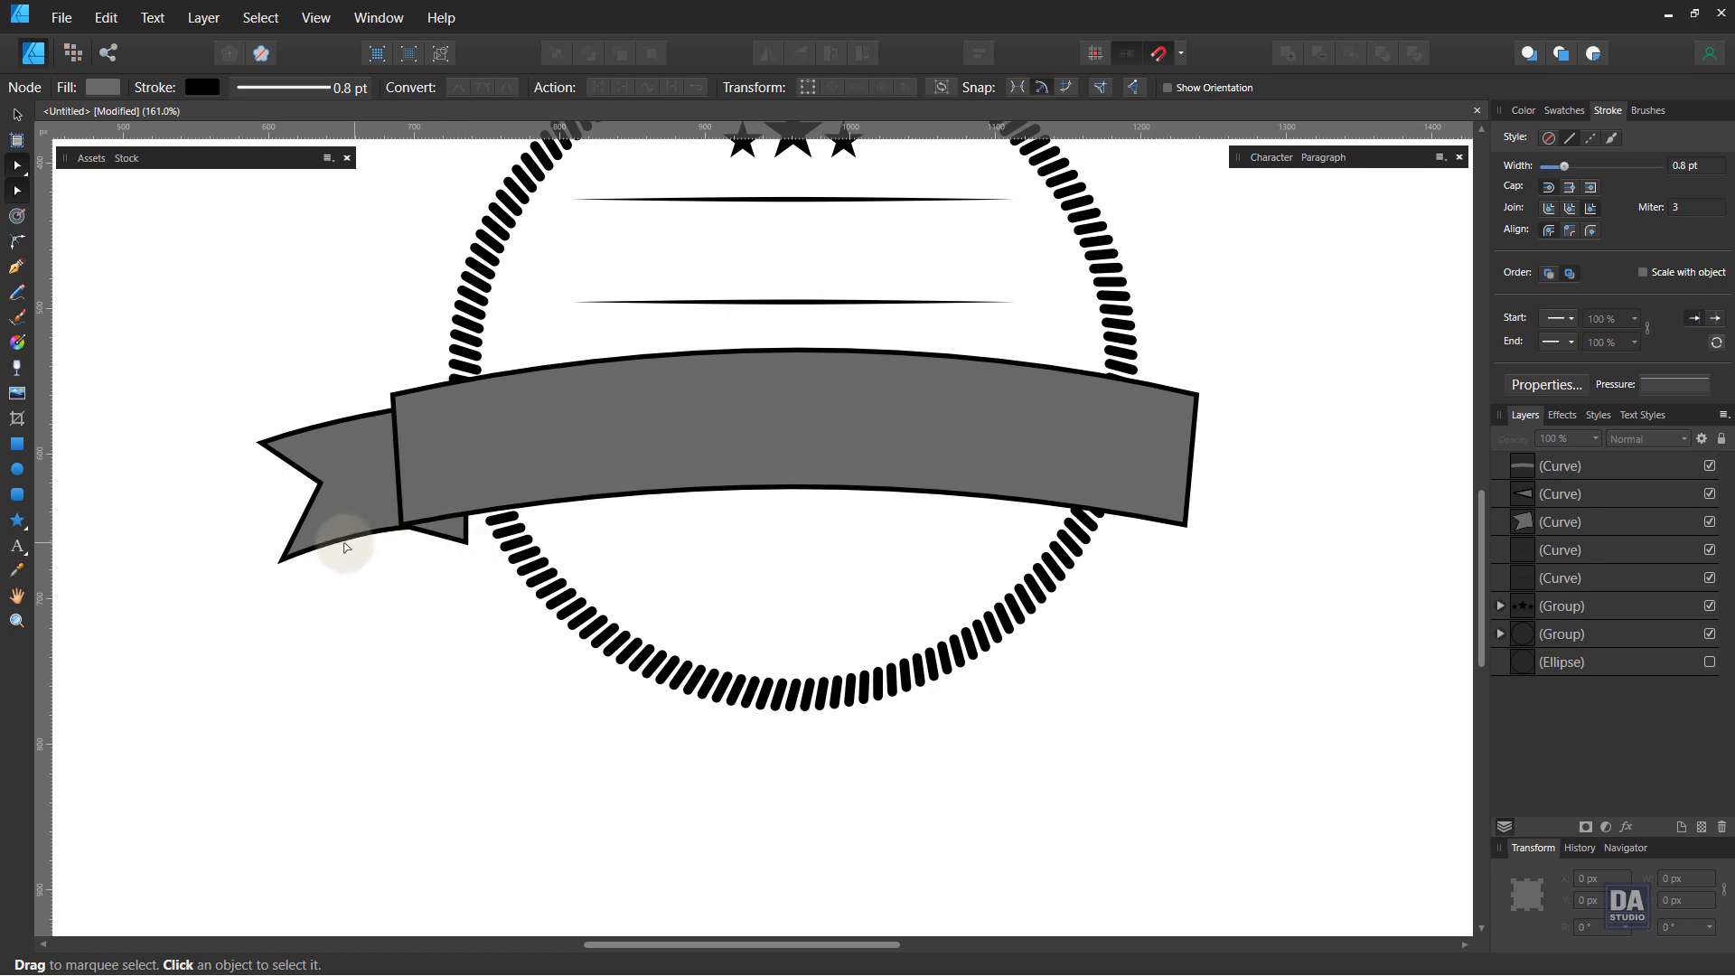
# Step: Zoom in to inspect where the fold piece meets the tail and banner
pyautogui.press('z')
pyautogui.click(413, 544)
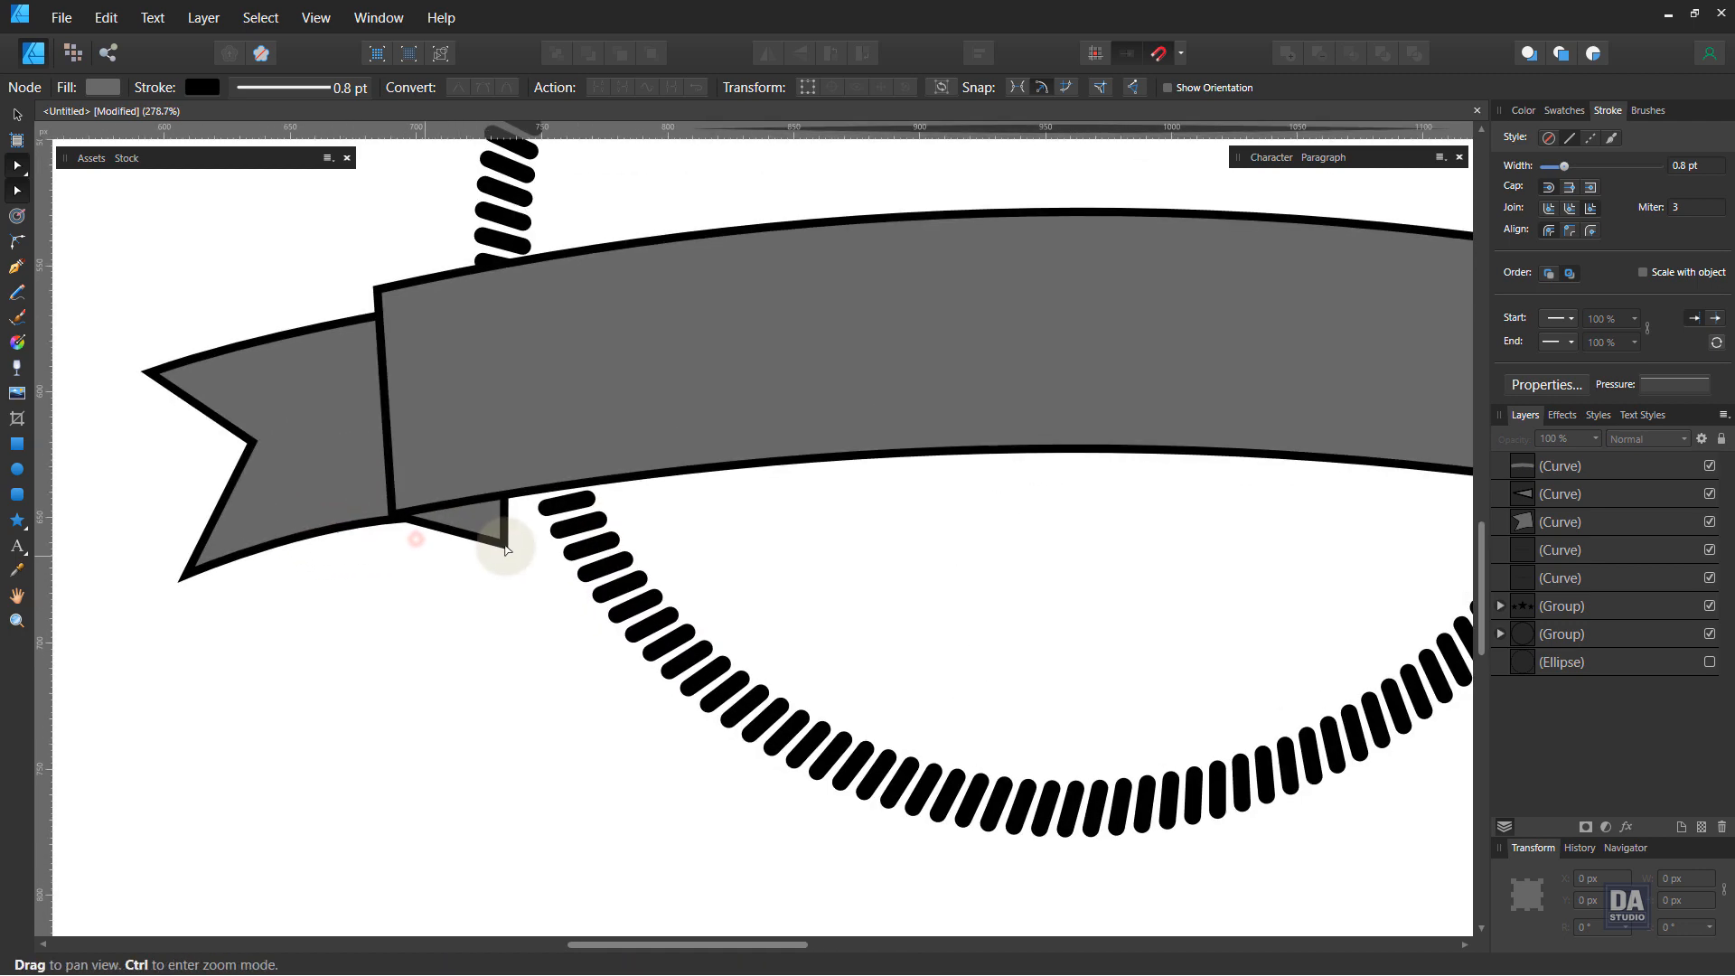
pyautogui.press('a')
pyautogui.click(504, 544)
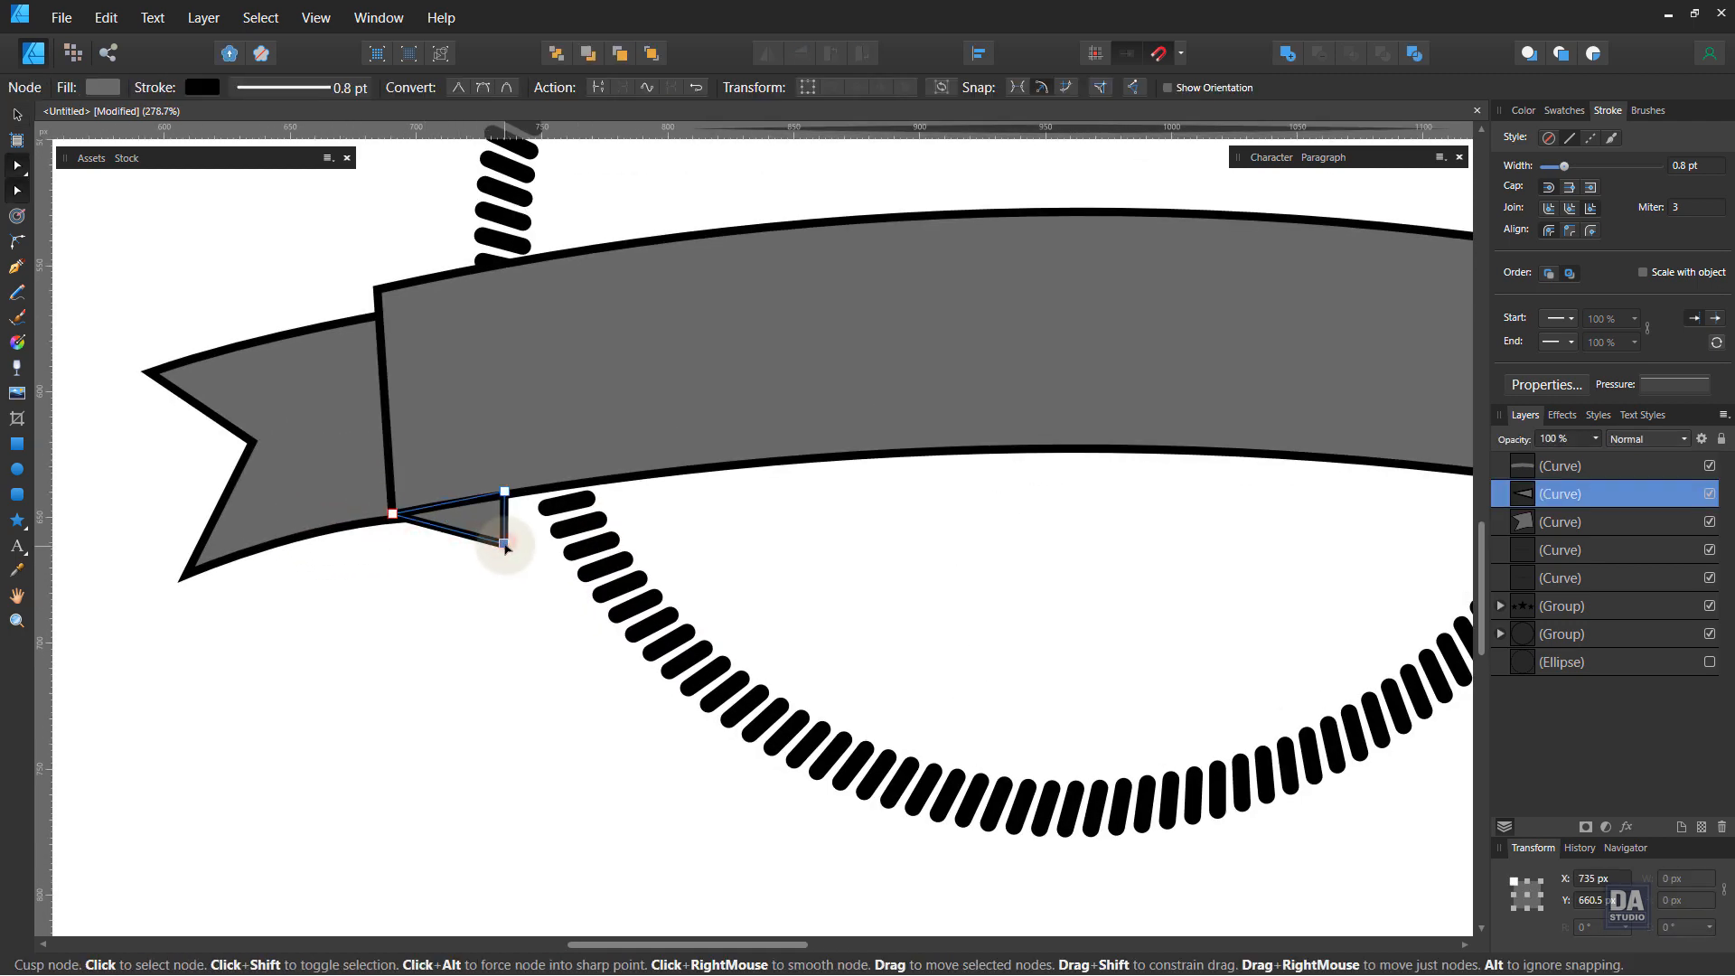
pyautogui.moveTo(505, 545); pyautogui.dragTo(97, 499)
pyautogui.click(507, 588)
pyautogui.press('z')
pyautogui.moveTo(371, 554); pyautogui.dragTo(176, 527)
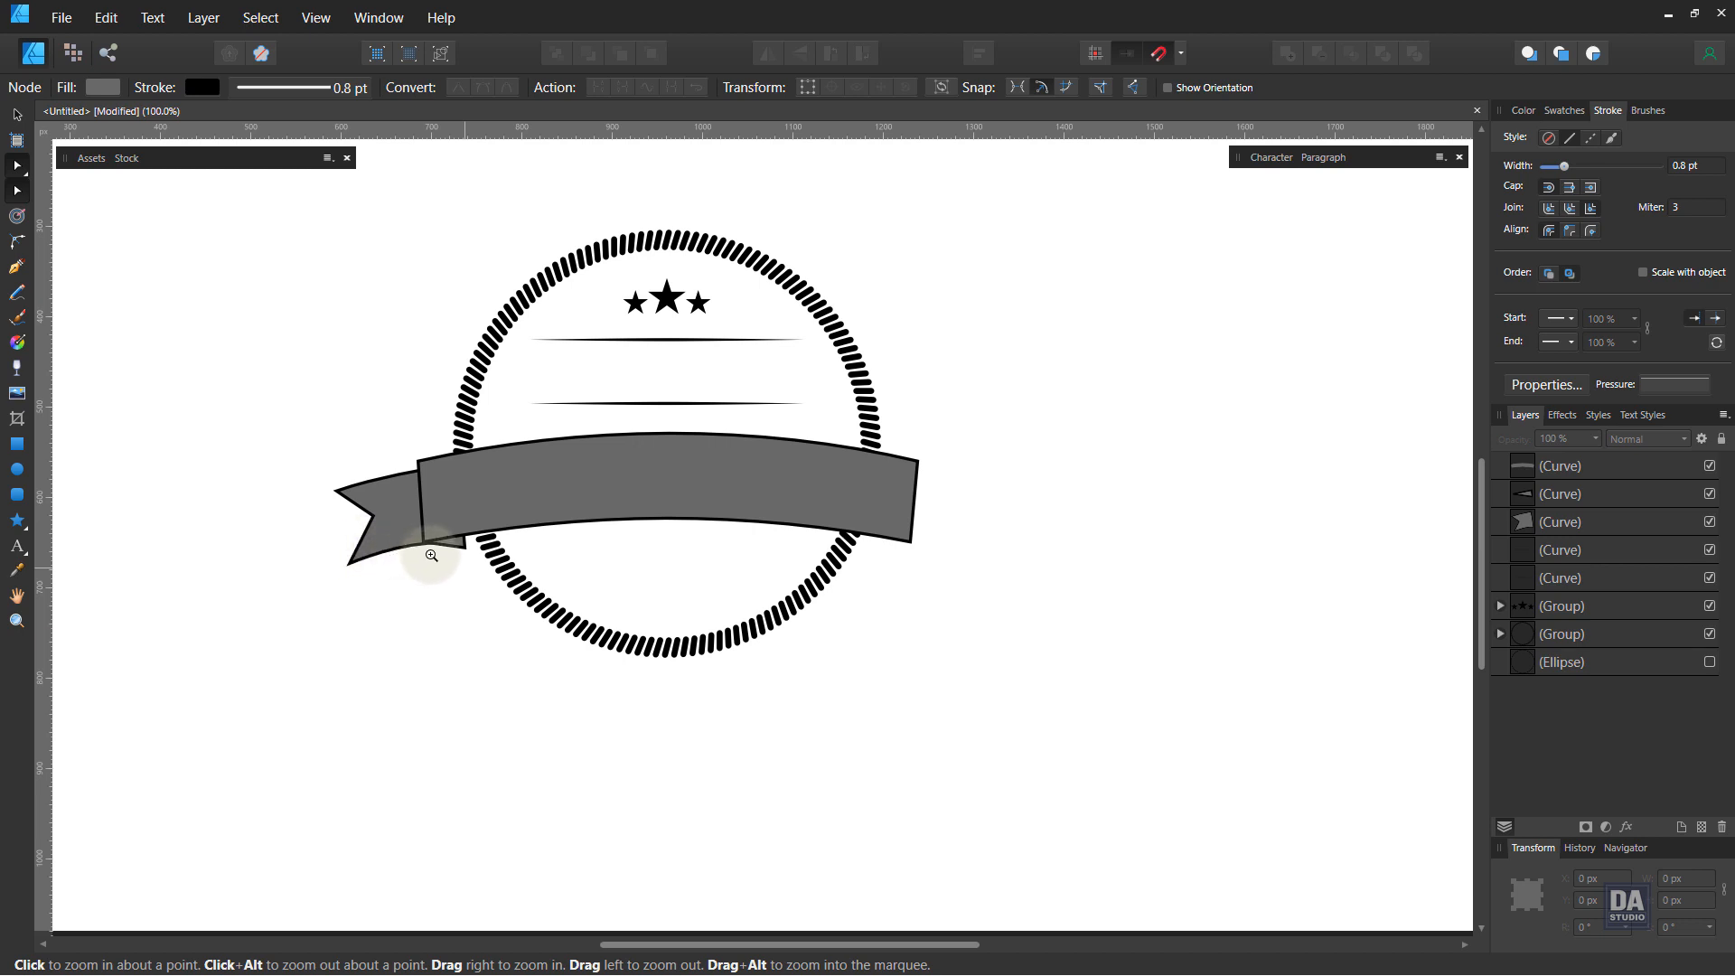
pyautogui.press('a')
pyautogui.press('v')
pyautogui.click(555, 512)
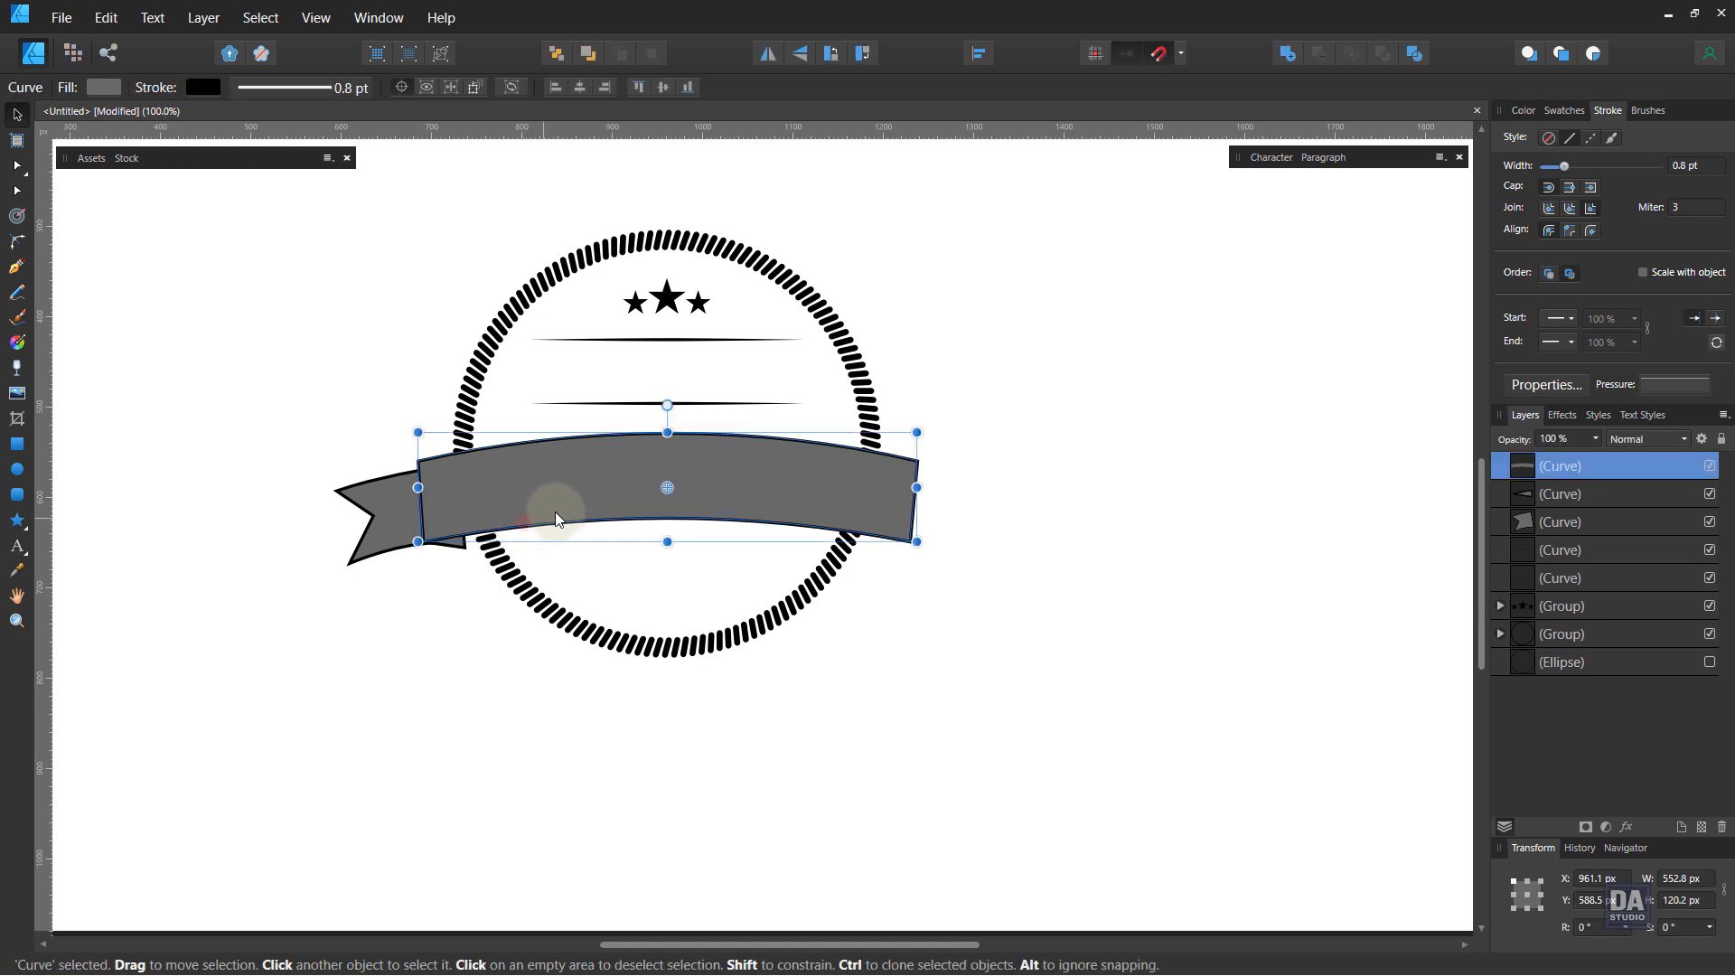
pyautogui.click(400, 609)
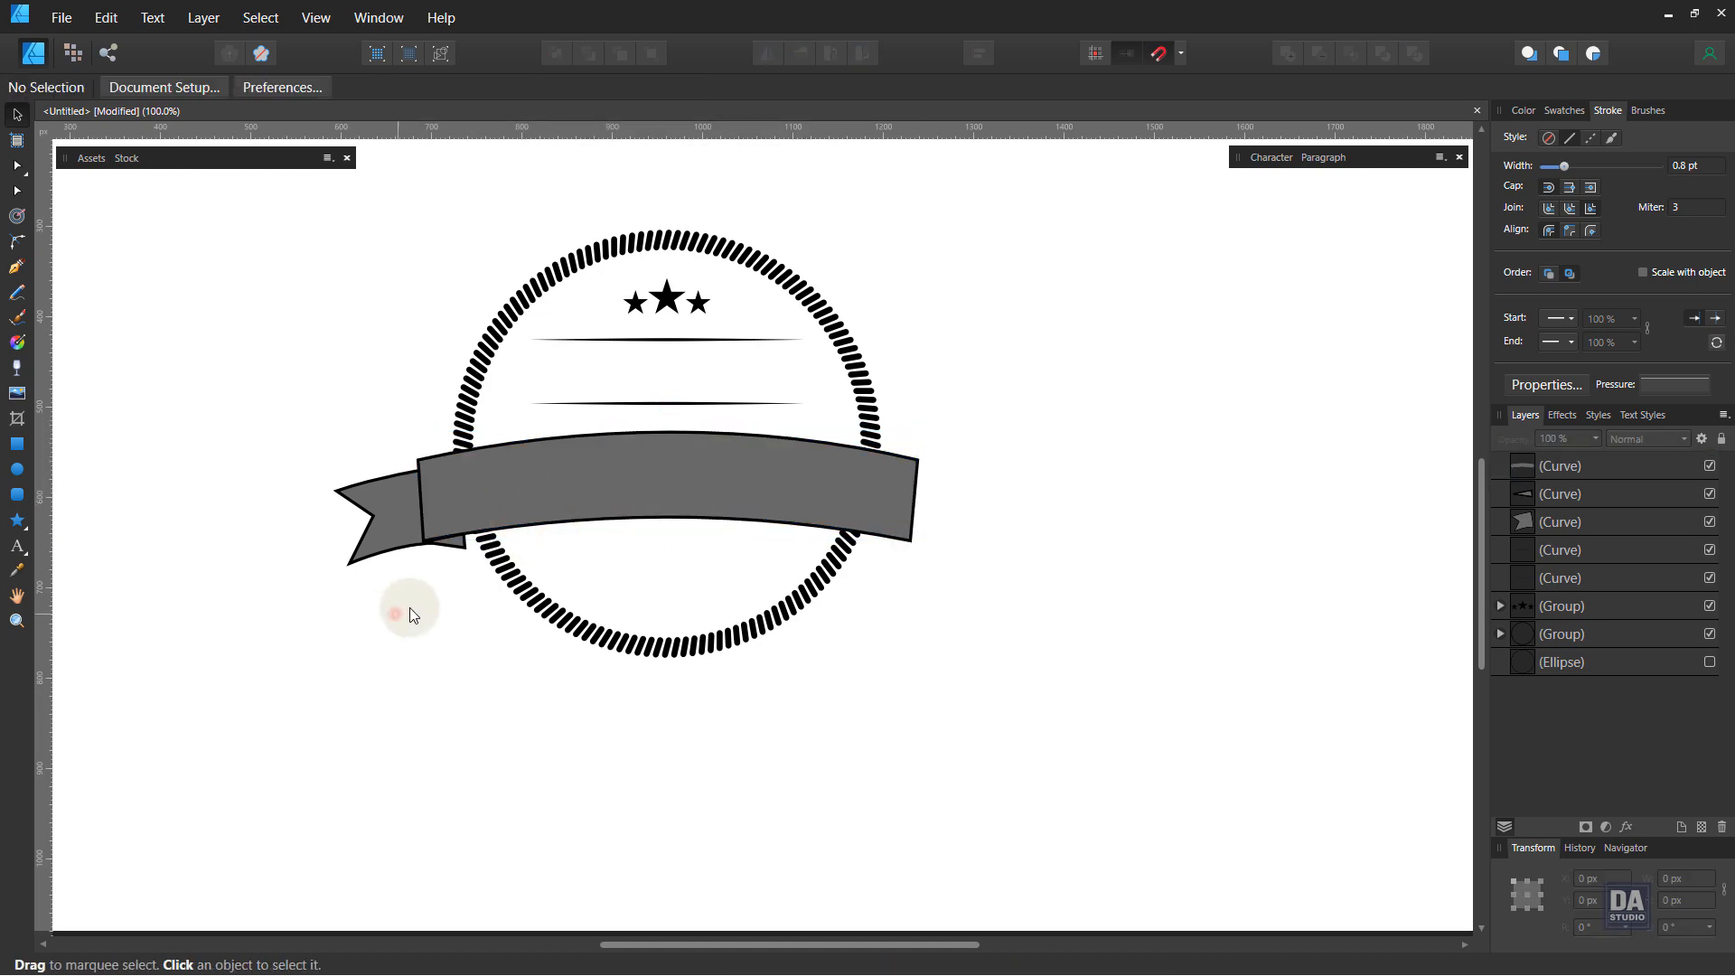
# Step: Reshape the tail's lower edge near the fold by deleting a node, nudging the corner and adjusting a curve handle
pyautogui.hotkey('ctrl', 'space')
pyautogui.moveTo(376, 553); pyautogui.dragTo(904, 543)
pyautogui.click(404, 549)
pyautogui.press('a')
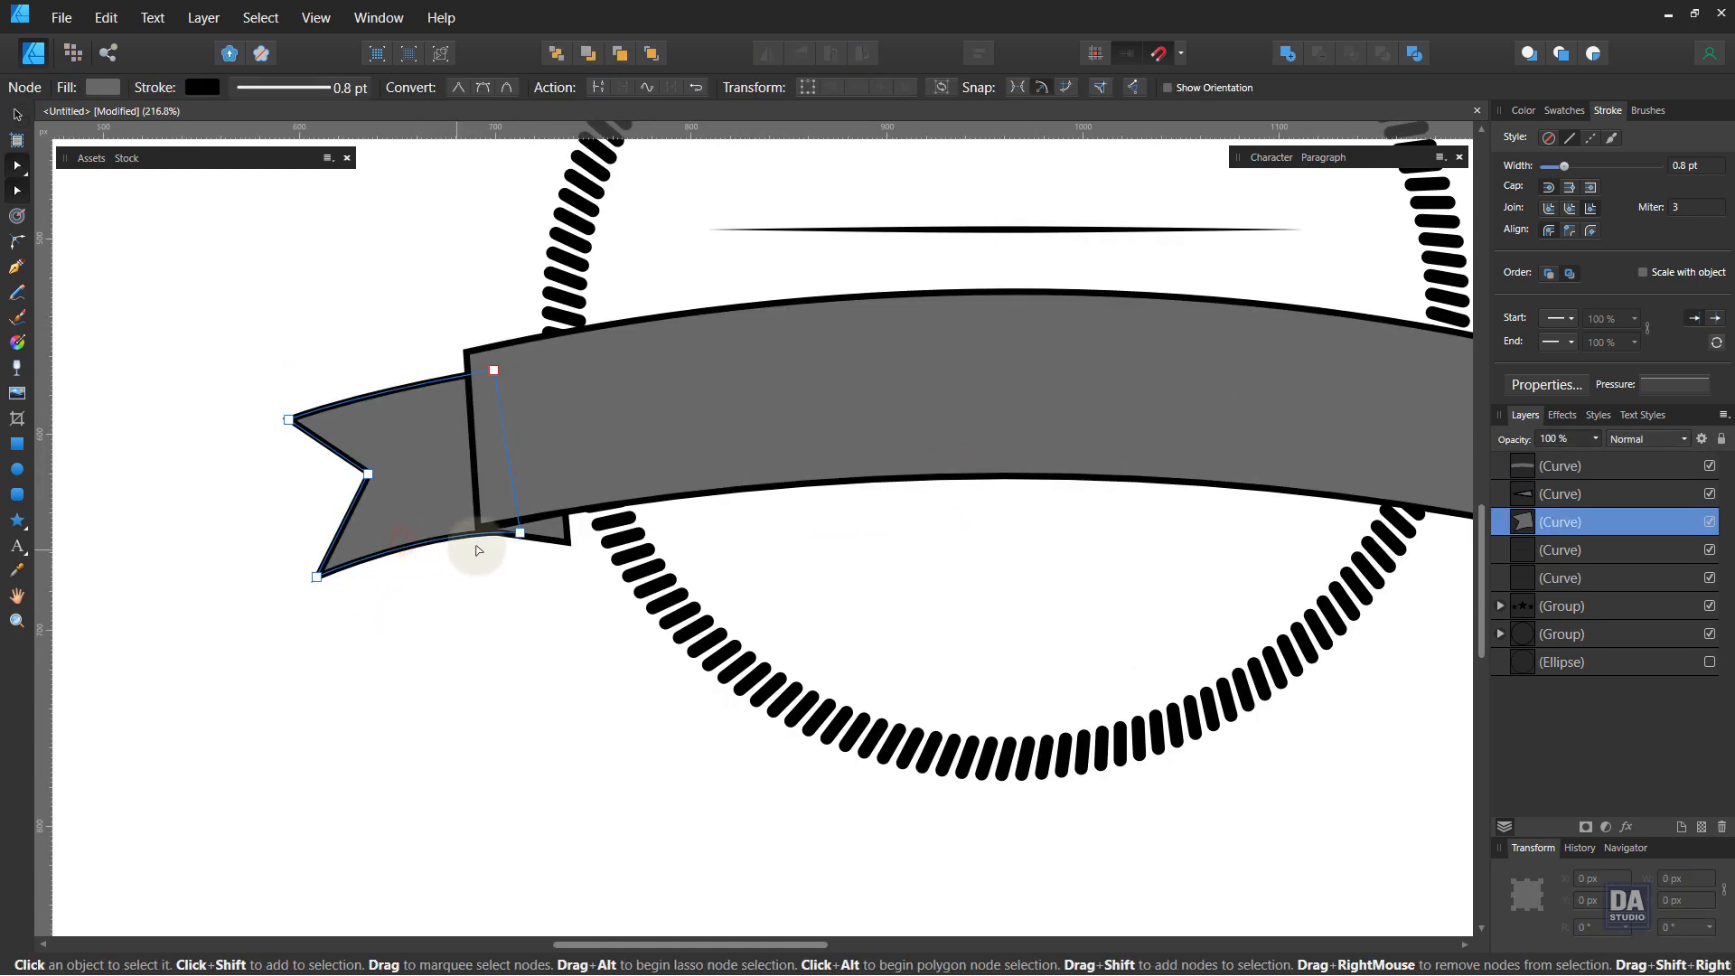
pyautogui.click(518, 533)
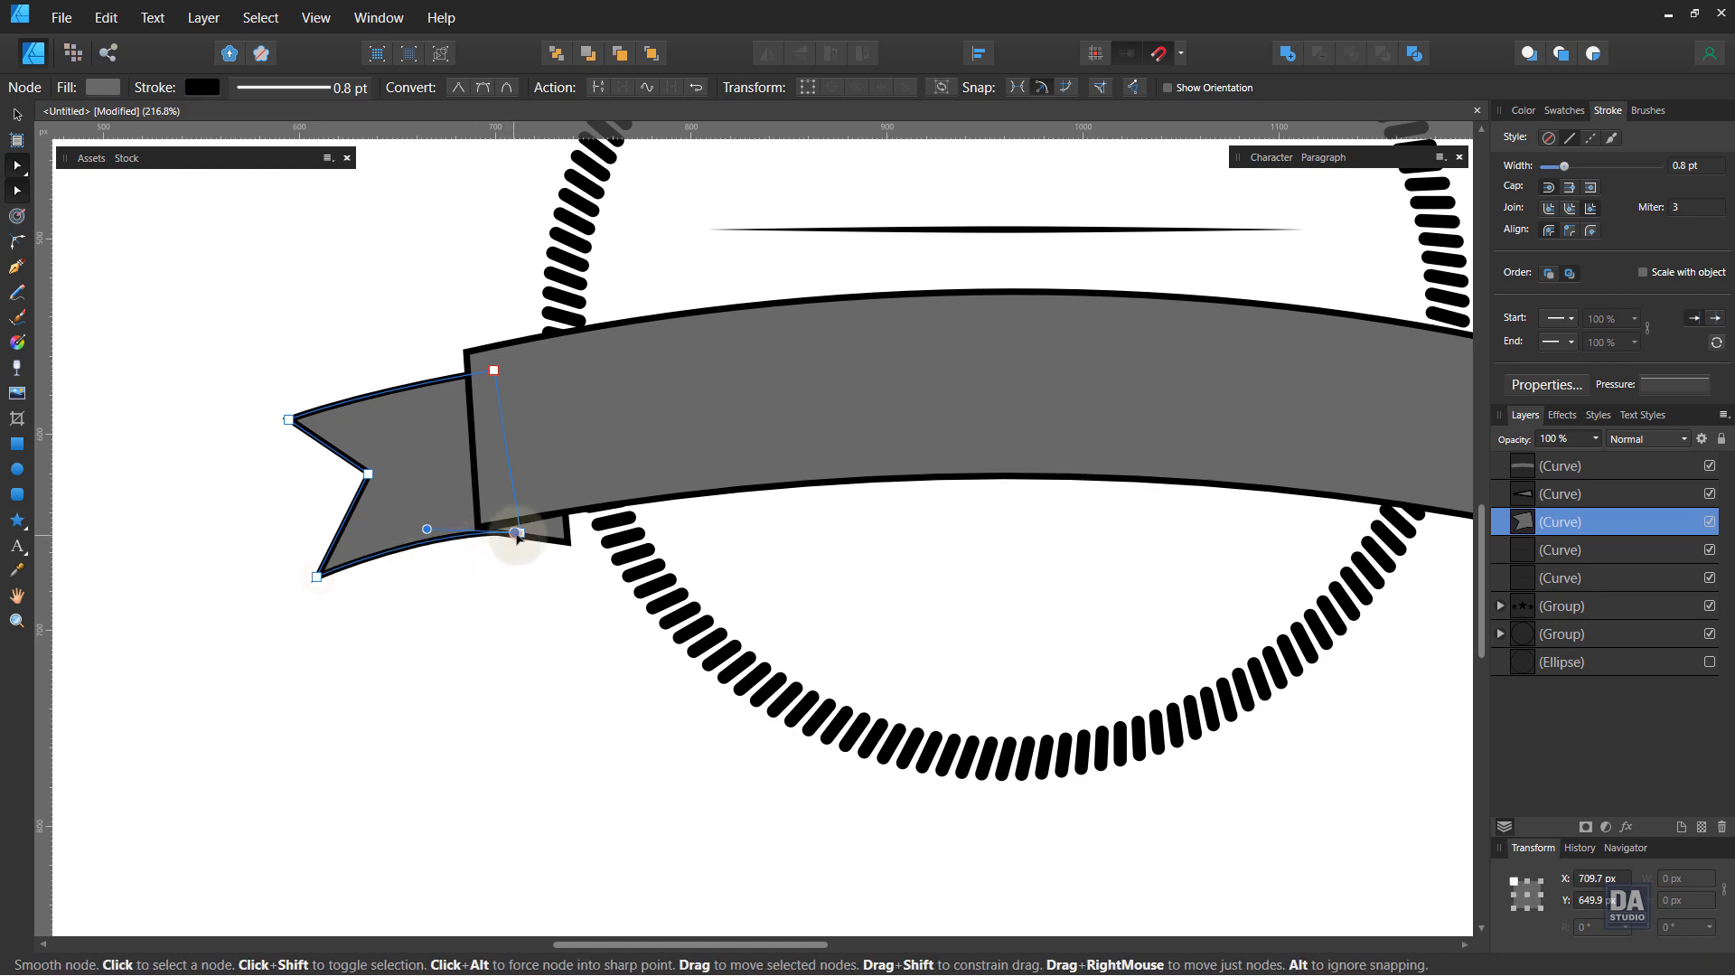
pyautogui.press('Delete')
pyautogui.moveTo(519, 535); pyautogui.dragTo(529, 544)
pyautogui.hotkey('ctrl', 'space')
pyautogui.moveTo(410, 536); pyautogui.dragTo(669, 533)
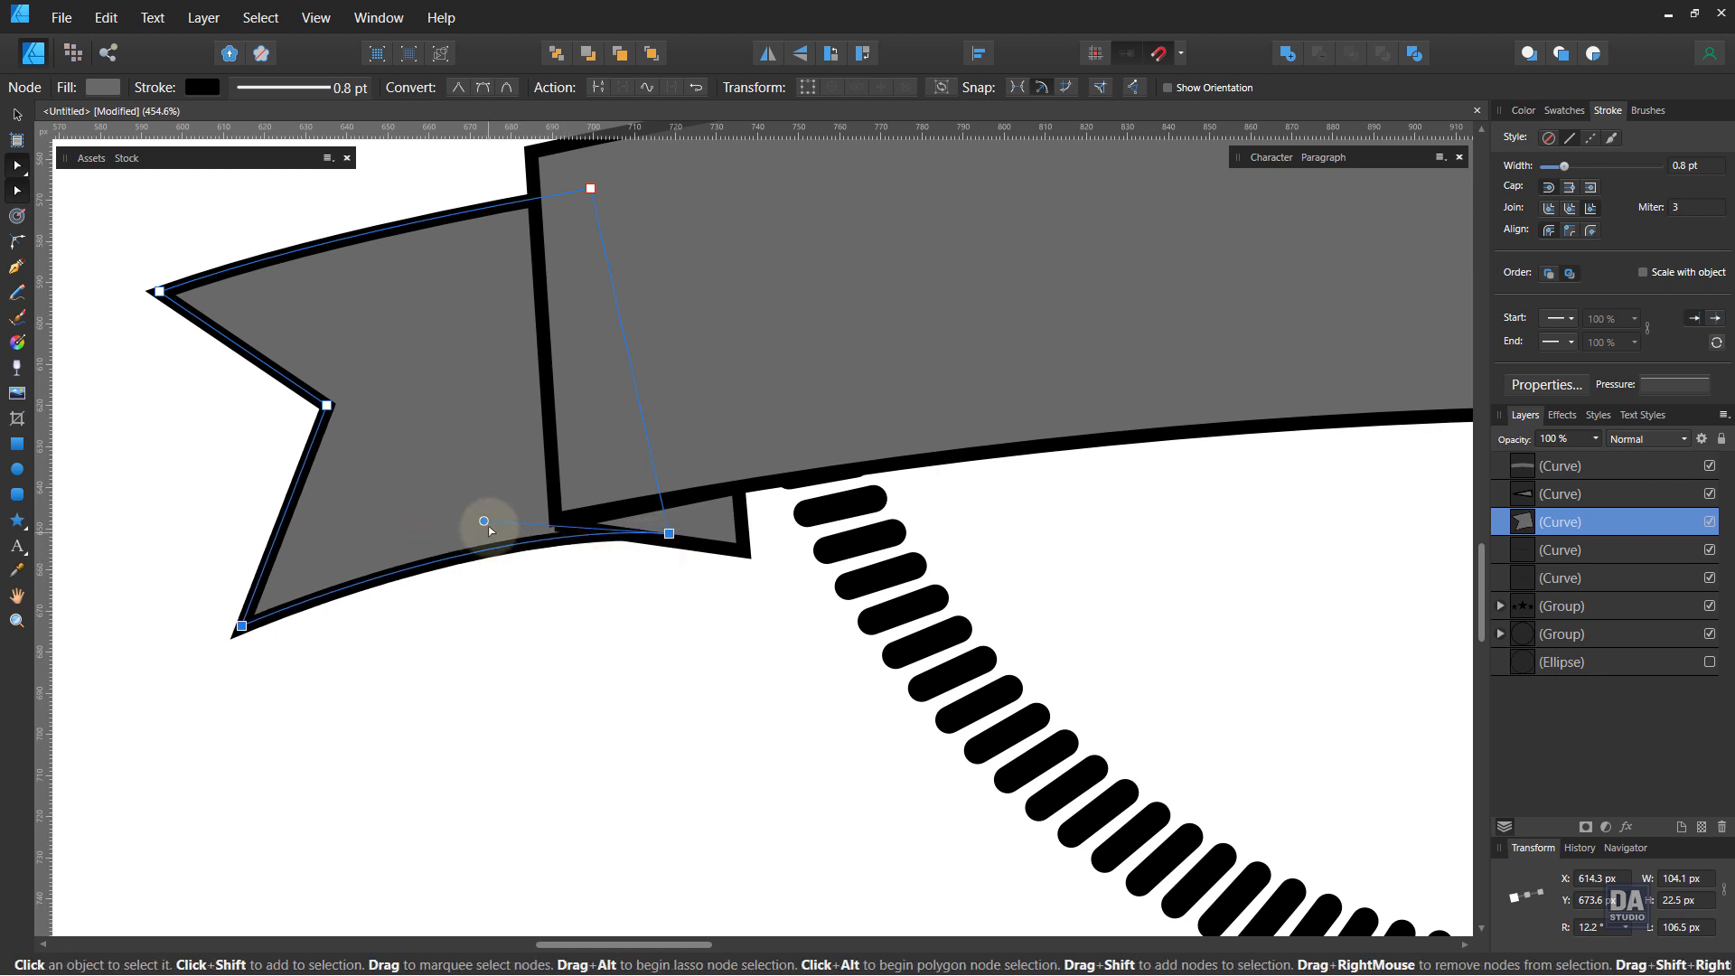
pyautogui.moveTo(485, 523)
pyautogui.mouseDown()
pyautogui.moveTo(417, 519)
pyautogui.moveTo(451, 525)
pyautogui.mouseUp()
# Step: Adjust the fold piece's left point so it lines up with the tail's edge
pyautogui.click(708, 545)
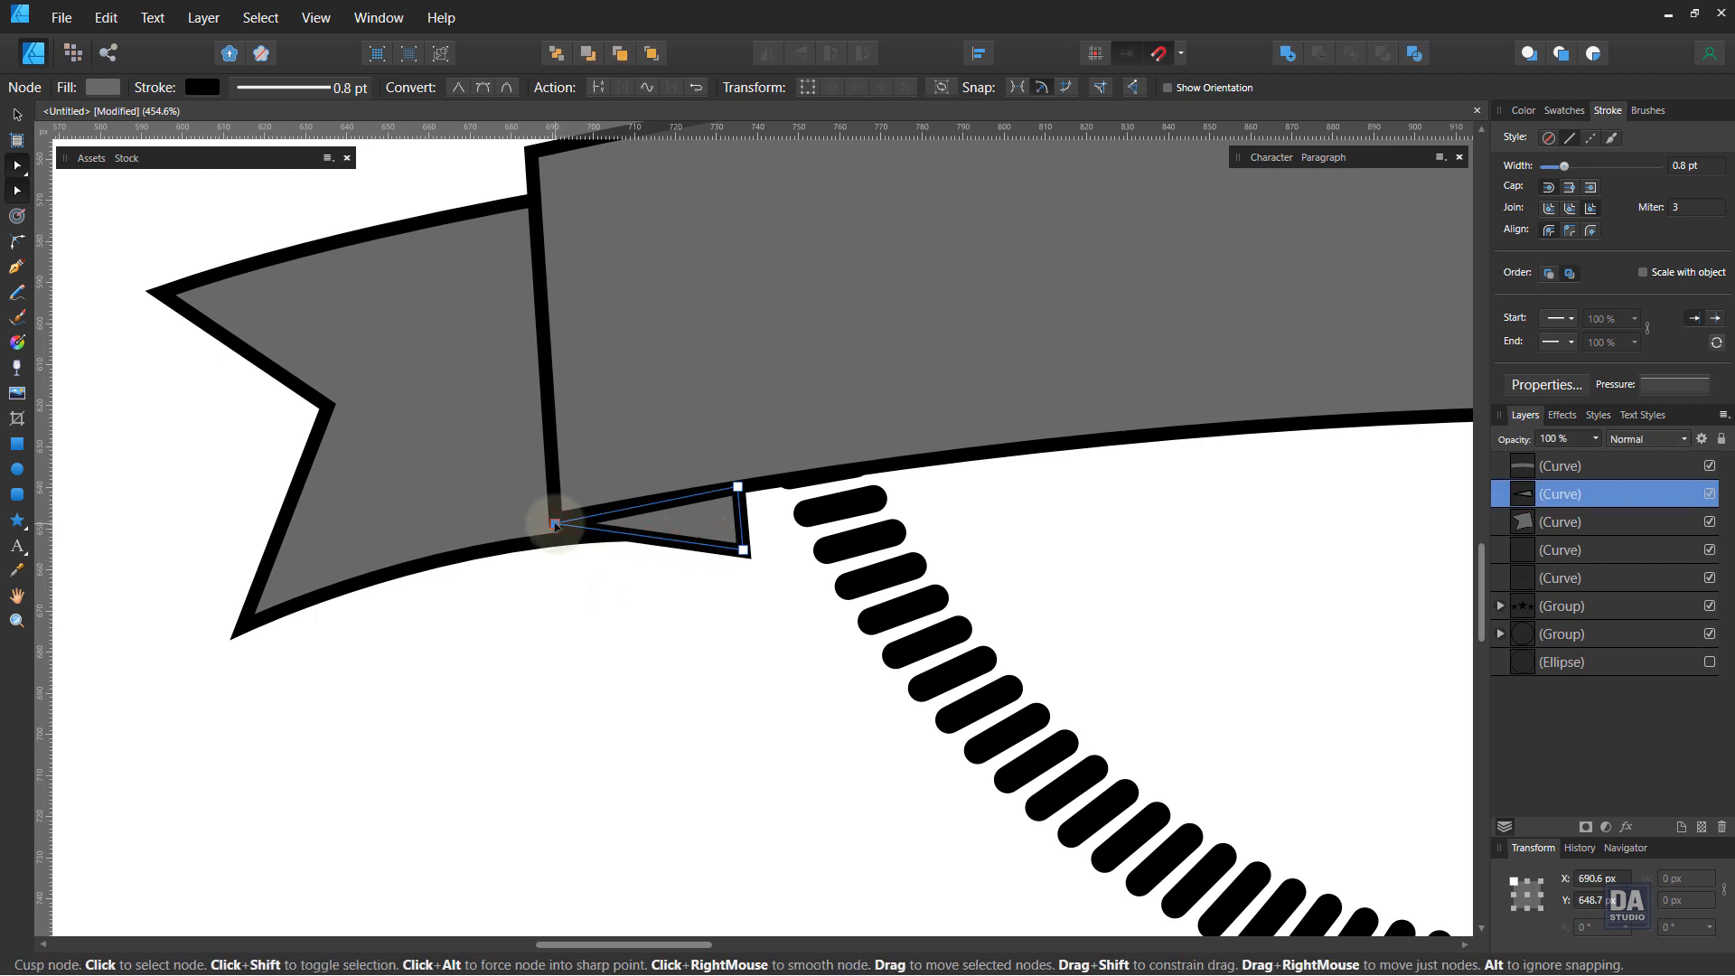
pyautogui.moveTo(555, 526); pyautogui.dragTo(576, 525)
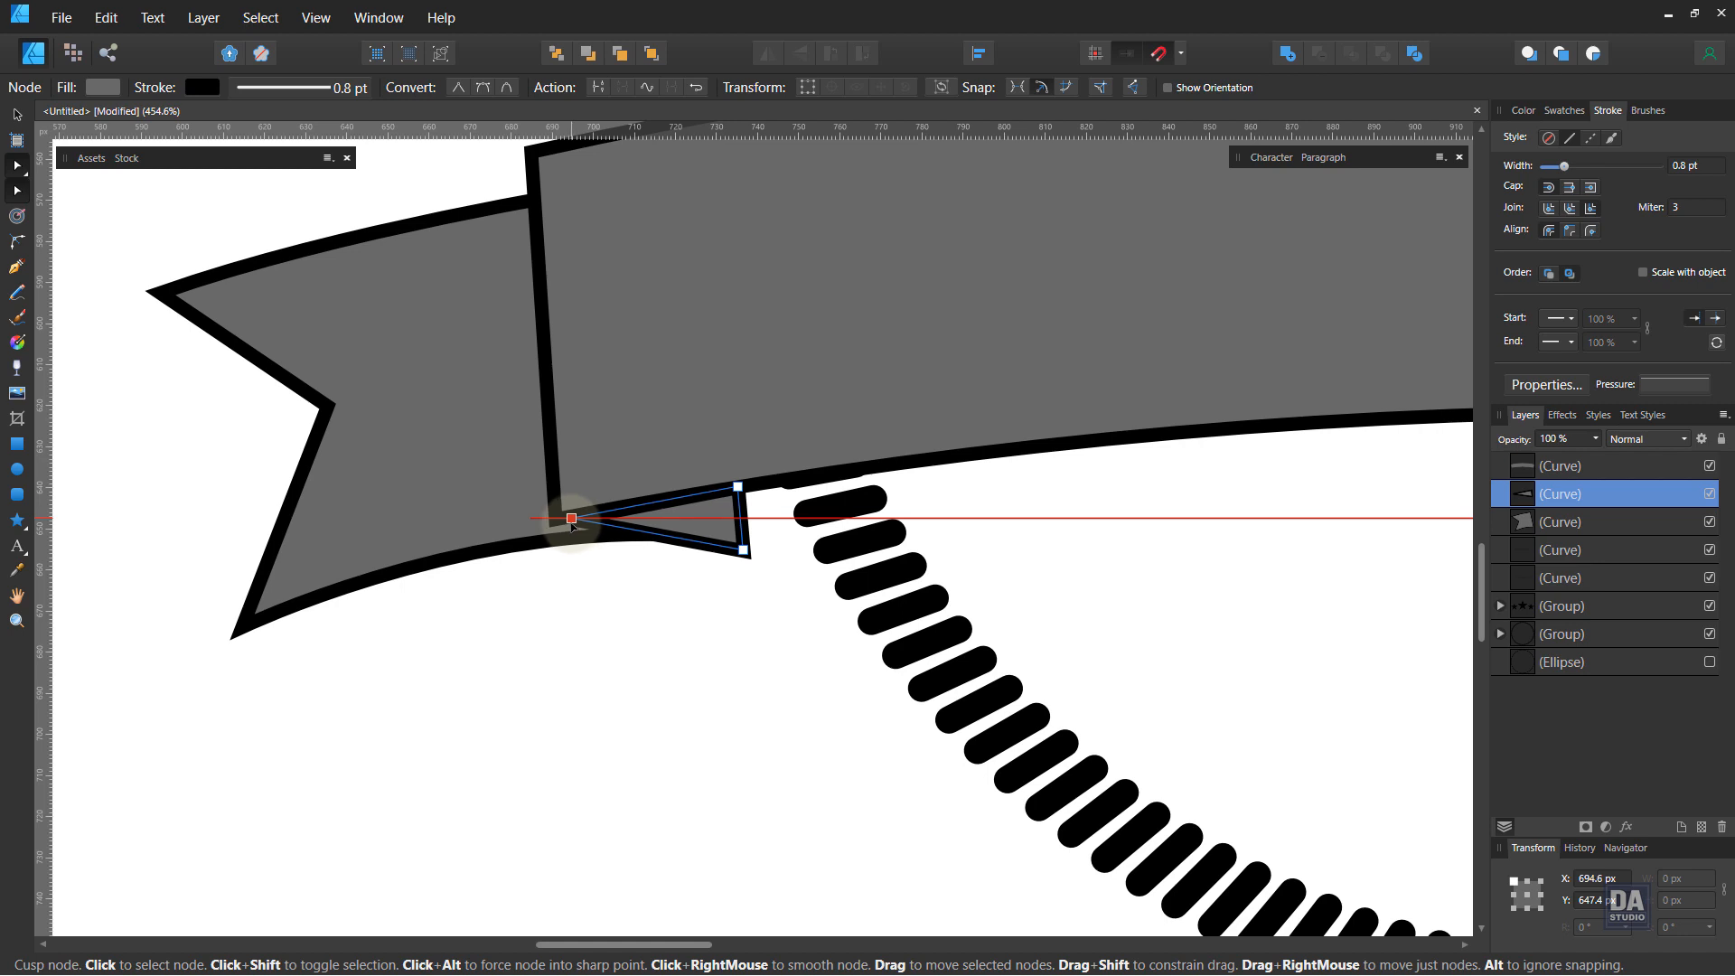
pyautogui.moveTo(575, 522); pyautogui.dragTo(553, 520)
pyautogui.click(555, 604)
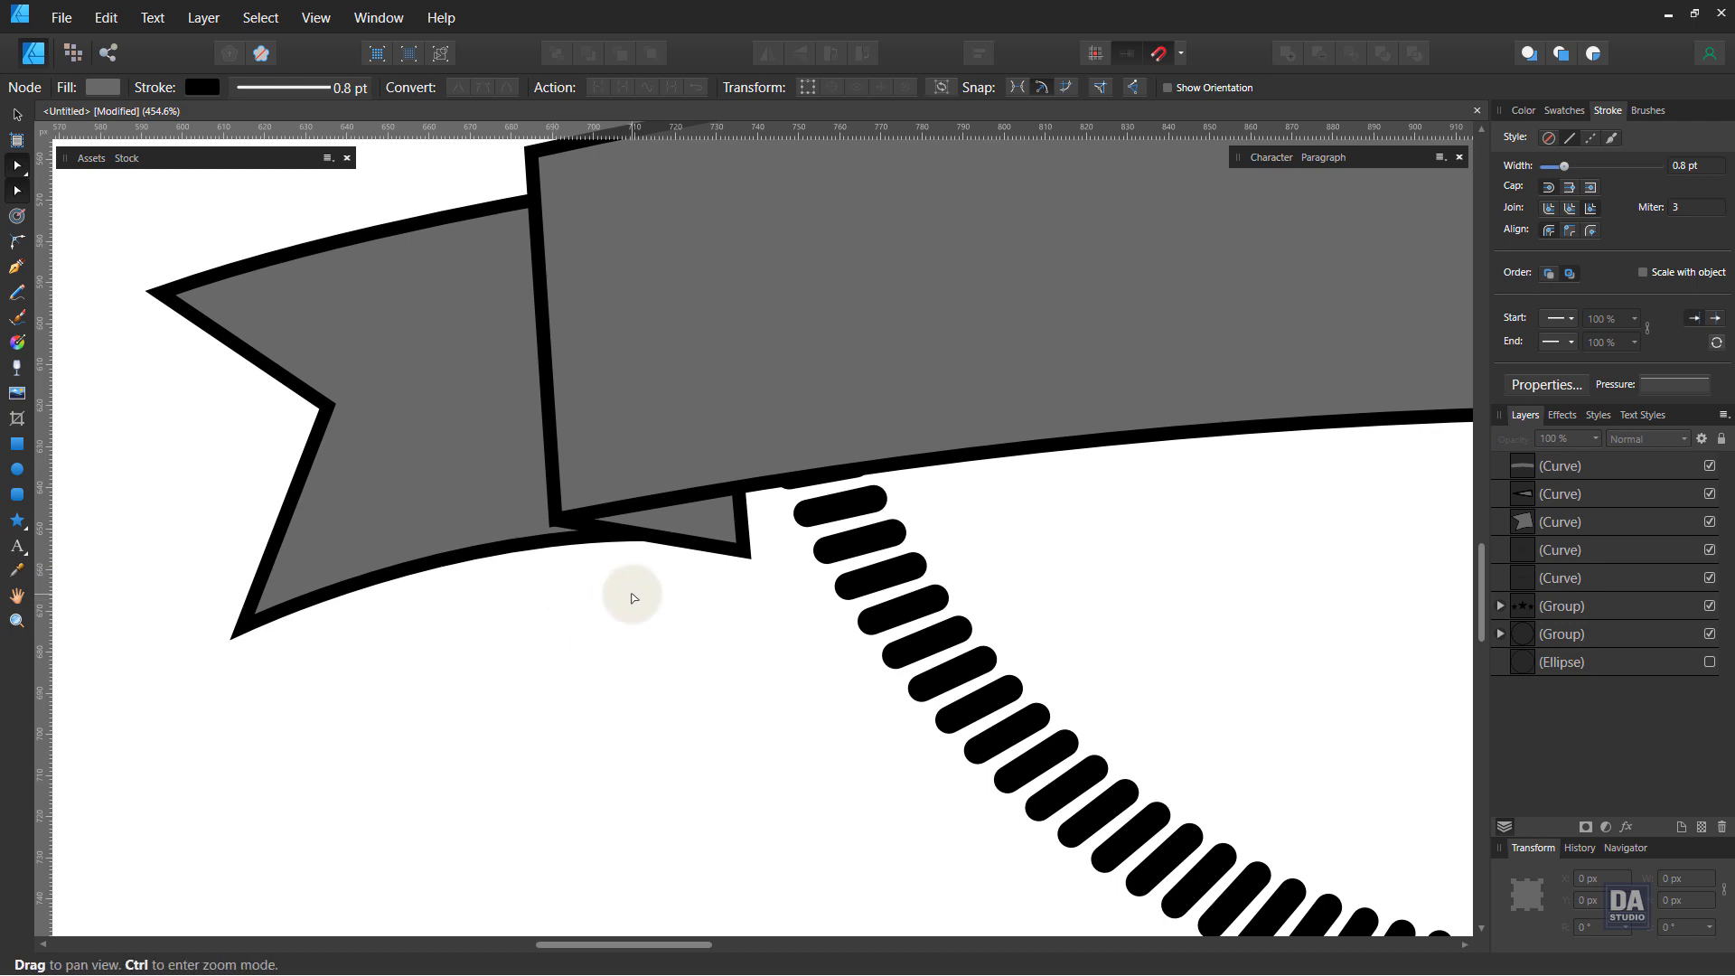
# Step: Move the tail's bottom tip node slightly down and adjust the lower edge's curve handle
pyautogui.moveTo(637, 592)
pyautogui.mouseDown()
pyautogui.moveTo(396, 578)
pyautogui.moveTo(496, 620)
pyautogui.moveTo(333, 592)
pyautogui.moveTo(554, 620)
pyautogui.moveTo(647, 605)
pyautogui.mouseUp()
pyautogui.click(435, 615)
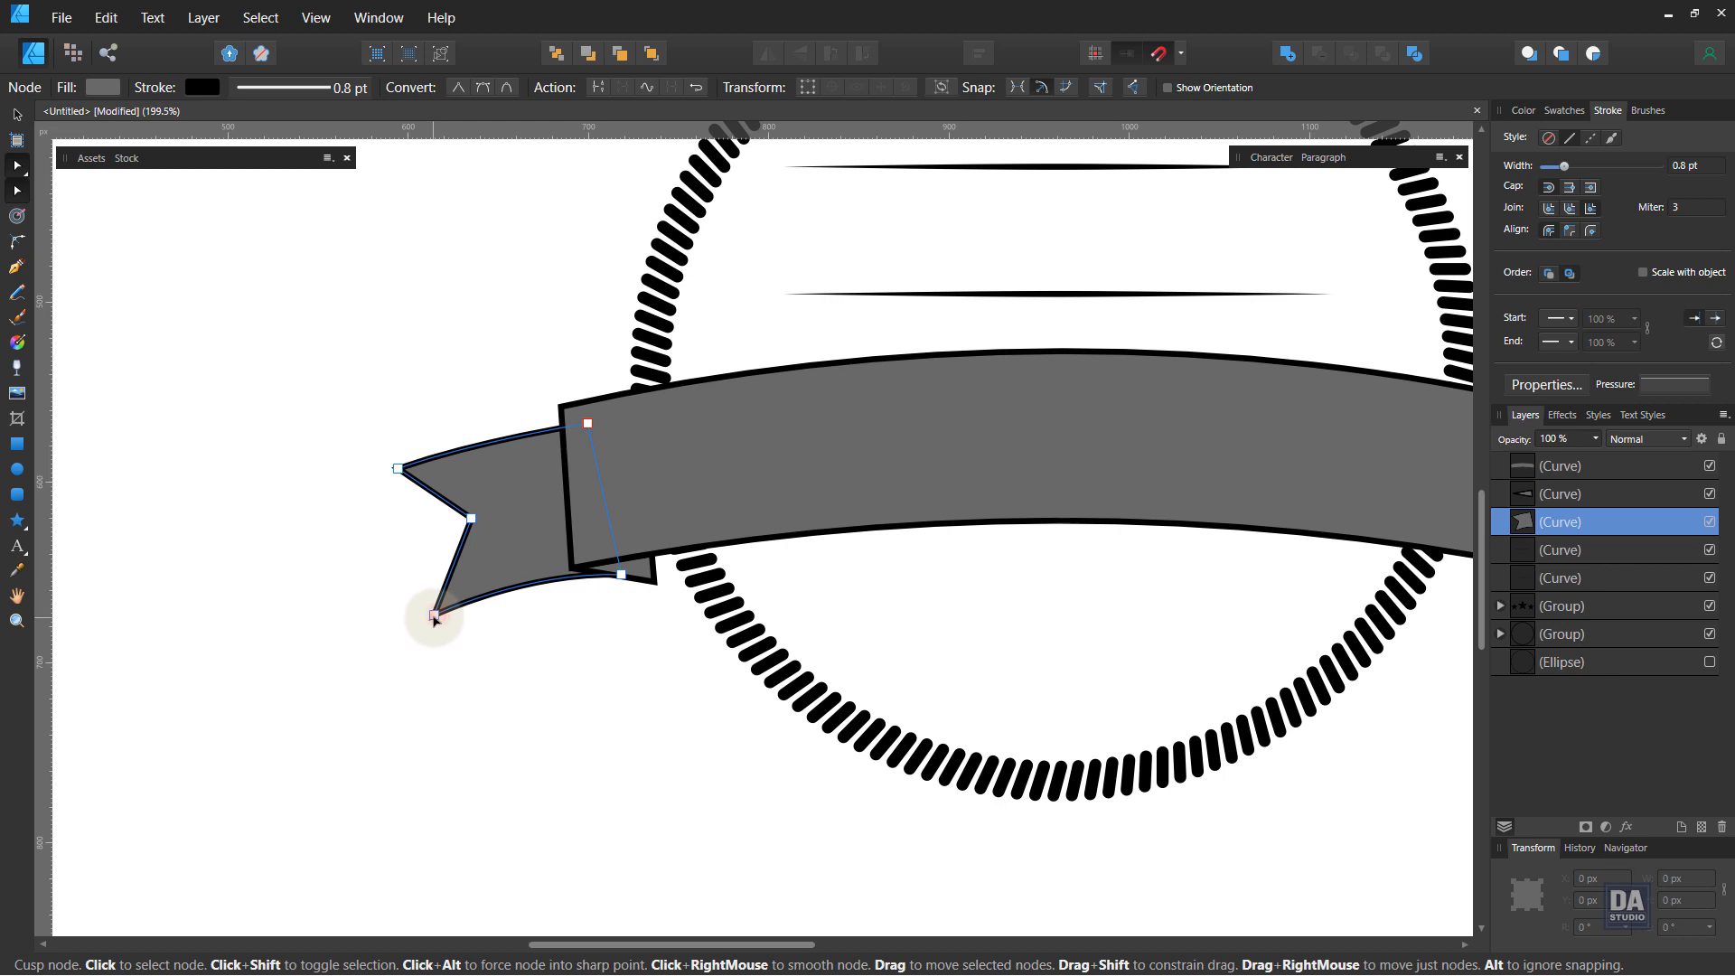
pyautogui.moveTo(434, 617); pyautogui.dragTo(434, 626)
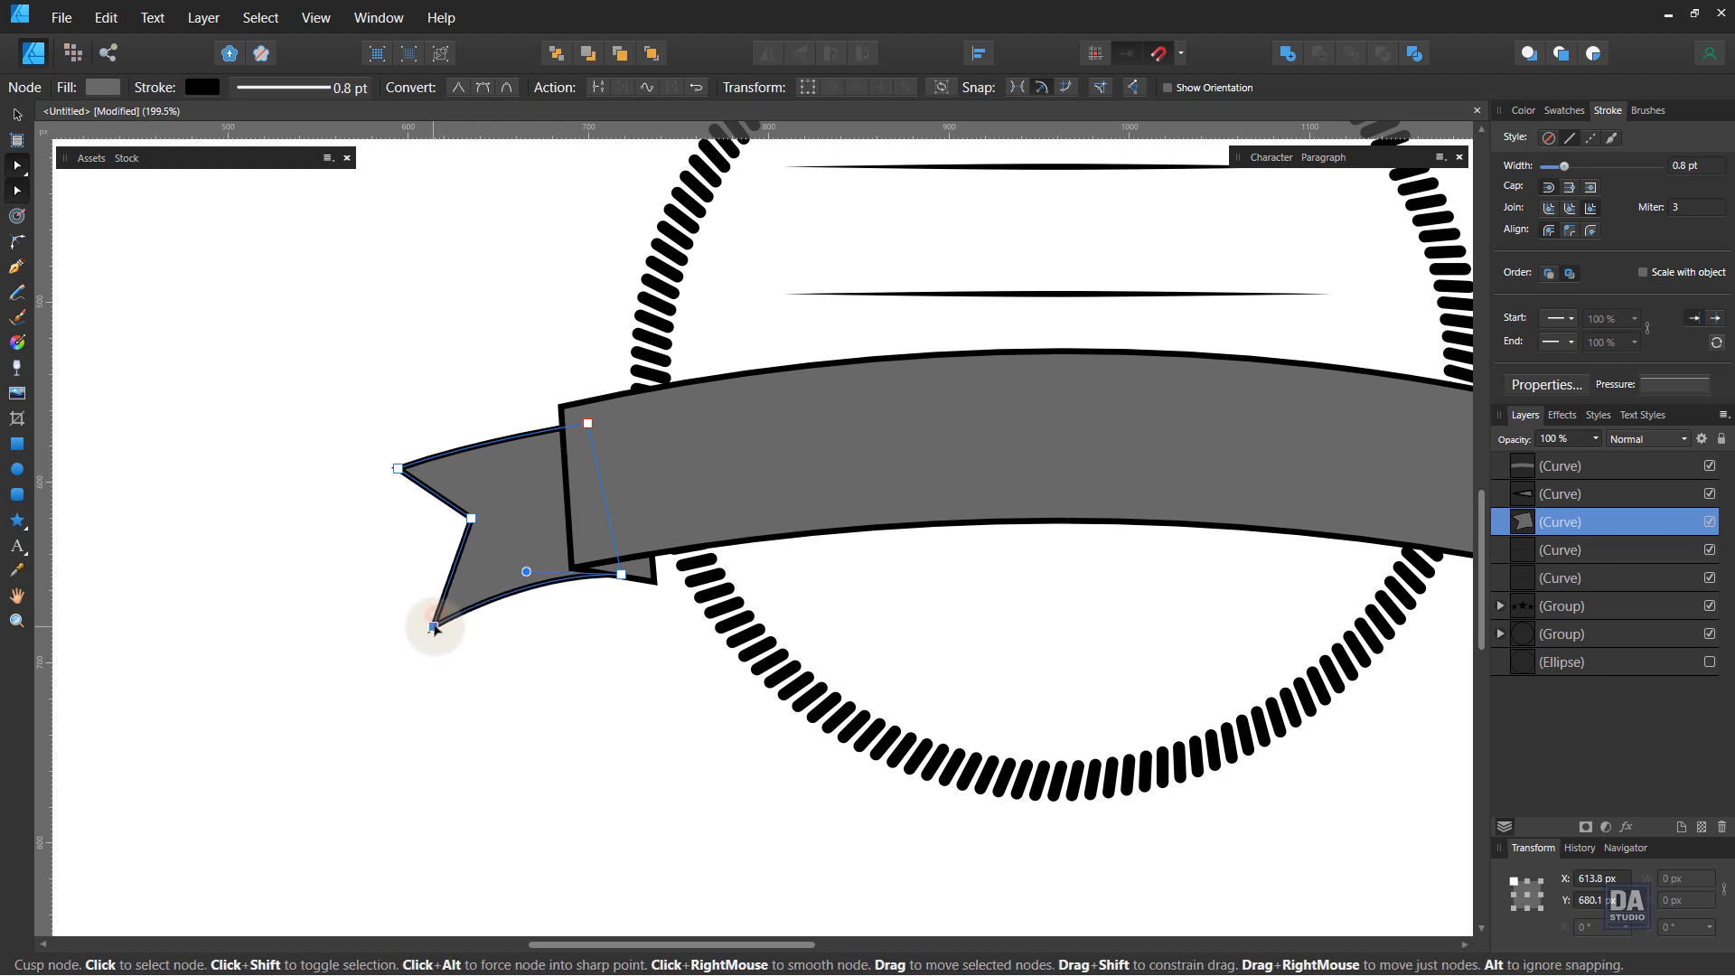
pyautogui.moveTo(526, 572); pyautogui.dragTo(512, 576)
pyautogui.click(557, 630)
# Step: Duplicate the tail and fold piece to the banner's right end and flip the copy horizontally
pyautogui.hotkey('ctrl', 'space')
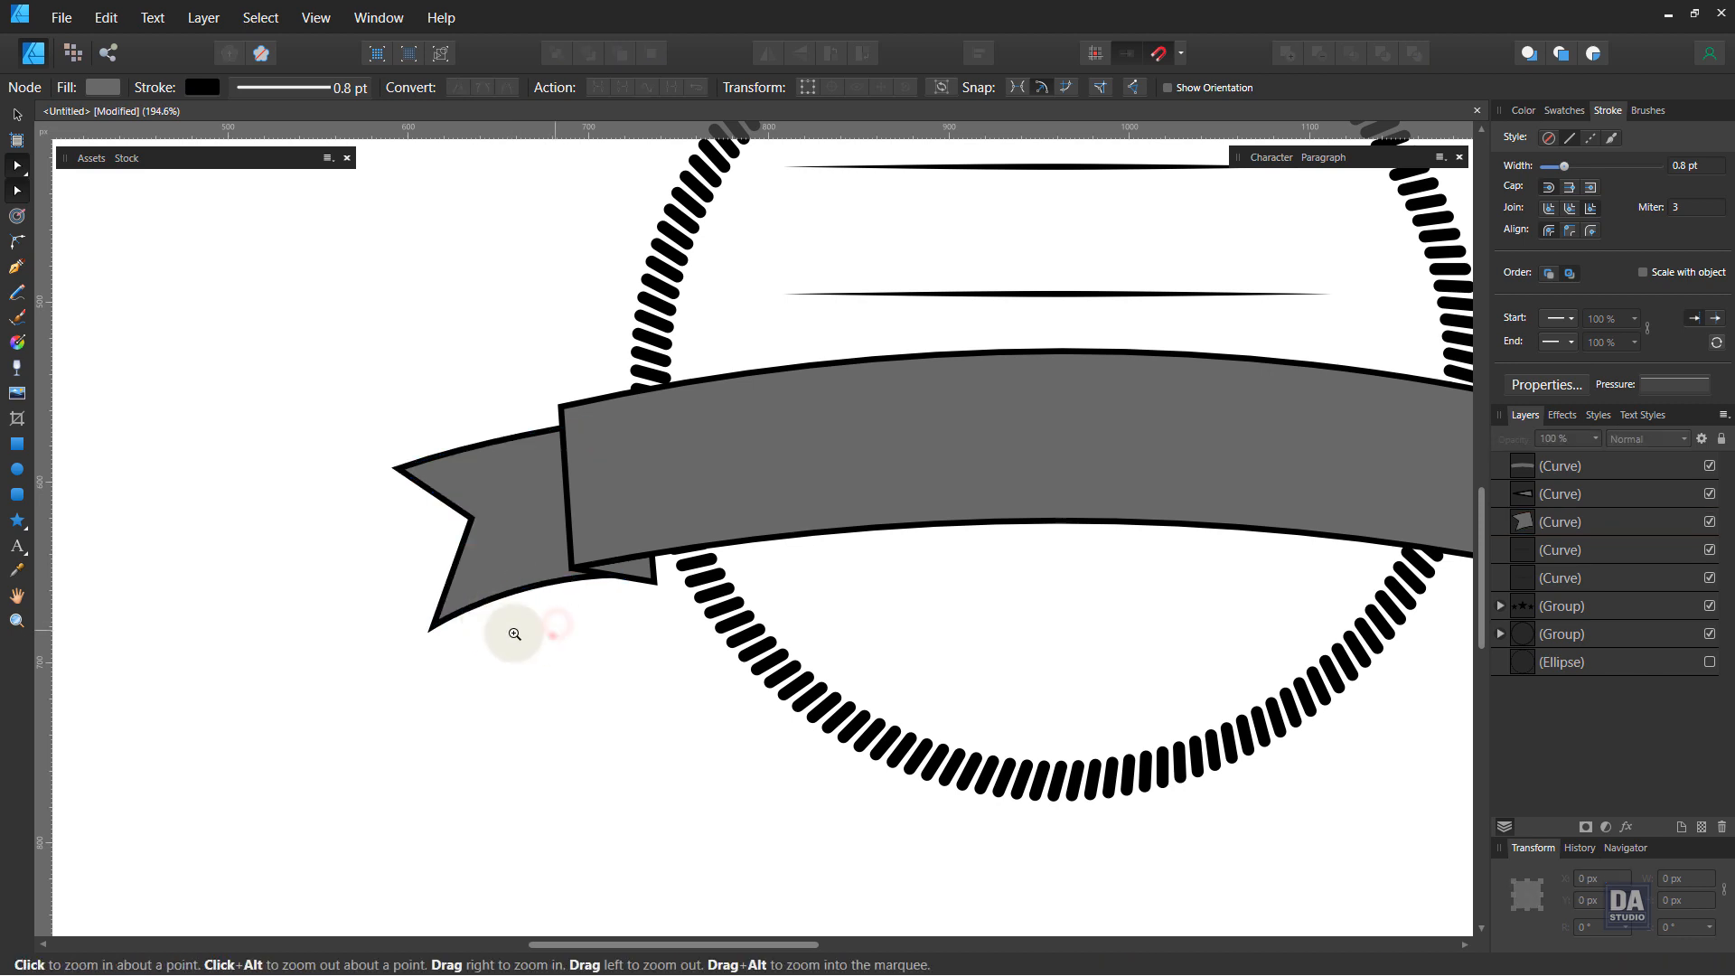
pyautogui.moveTo(525, 636); pyautogui.dragTo(275, 618)
pyautogui.moveTo(585, 670); pyautogui.dragTo(469, 647)
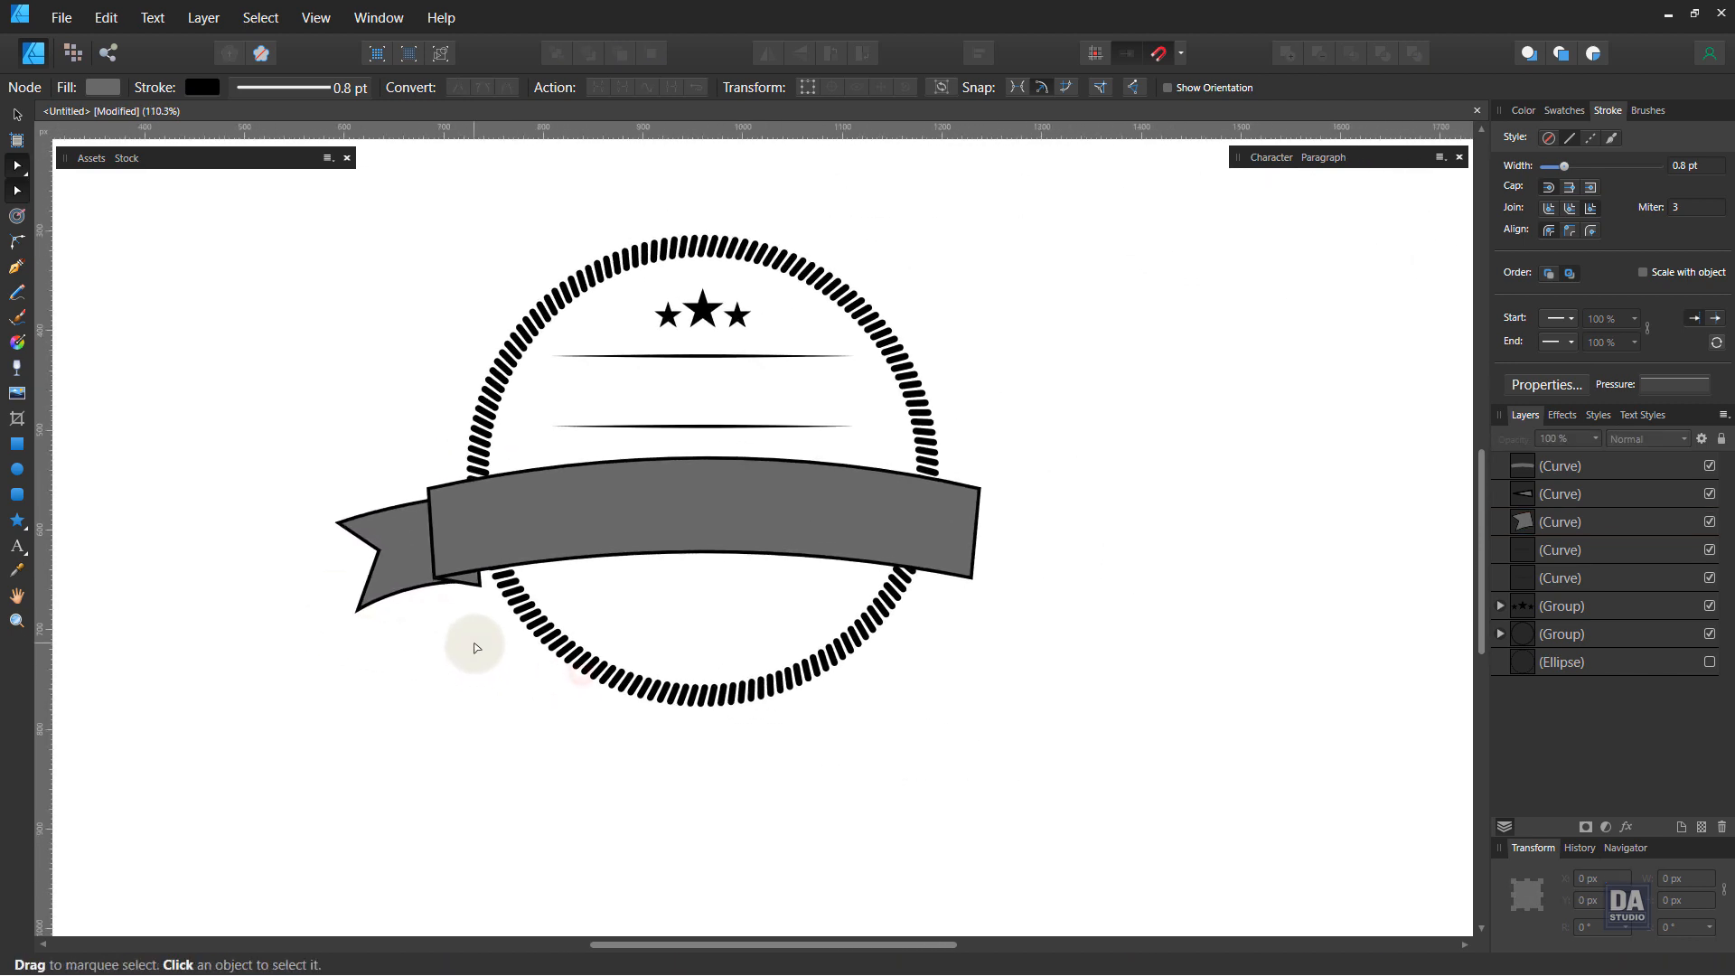
pyautogui.click(16, 115)
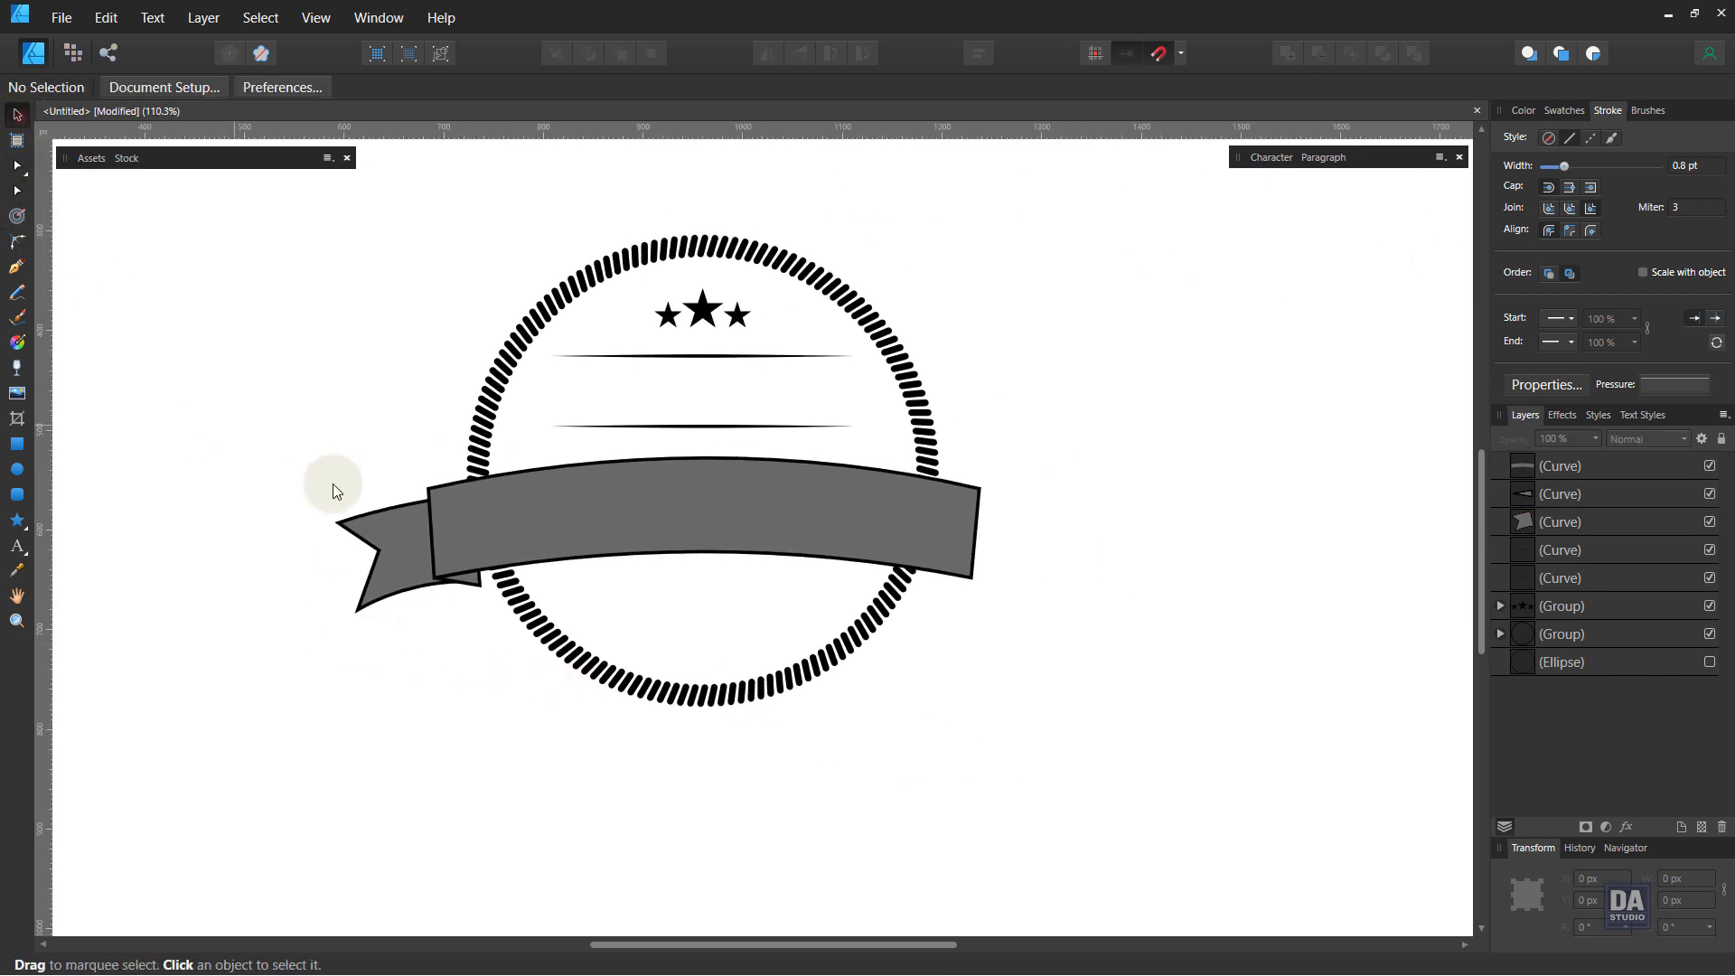
pyautogui.click(387, 540)
pyautogui.keyDown('shift'); pyautogui.click(472, 589); pyautogui.keyUp('shift')
pyautogui.moveTo(472, 589); pyautogui.dragTo(1417, 616)
pyautogui.click(767, 52)
# Step: Zoom and pan to inspect how the mirrored tail meets the banner's right end
pyautogui.hotkey('ctrl', 'space')
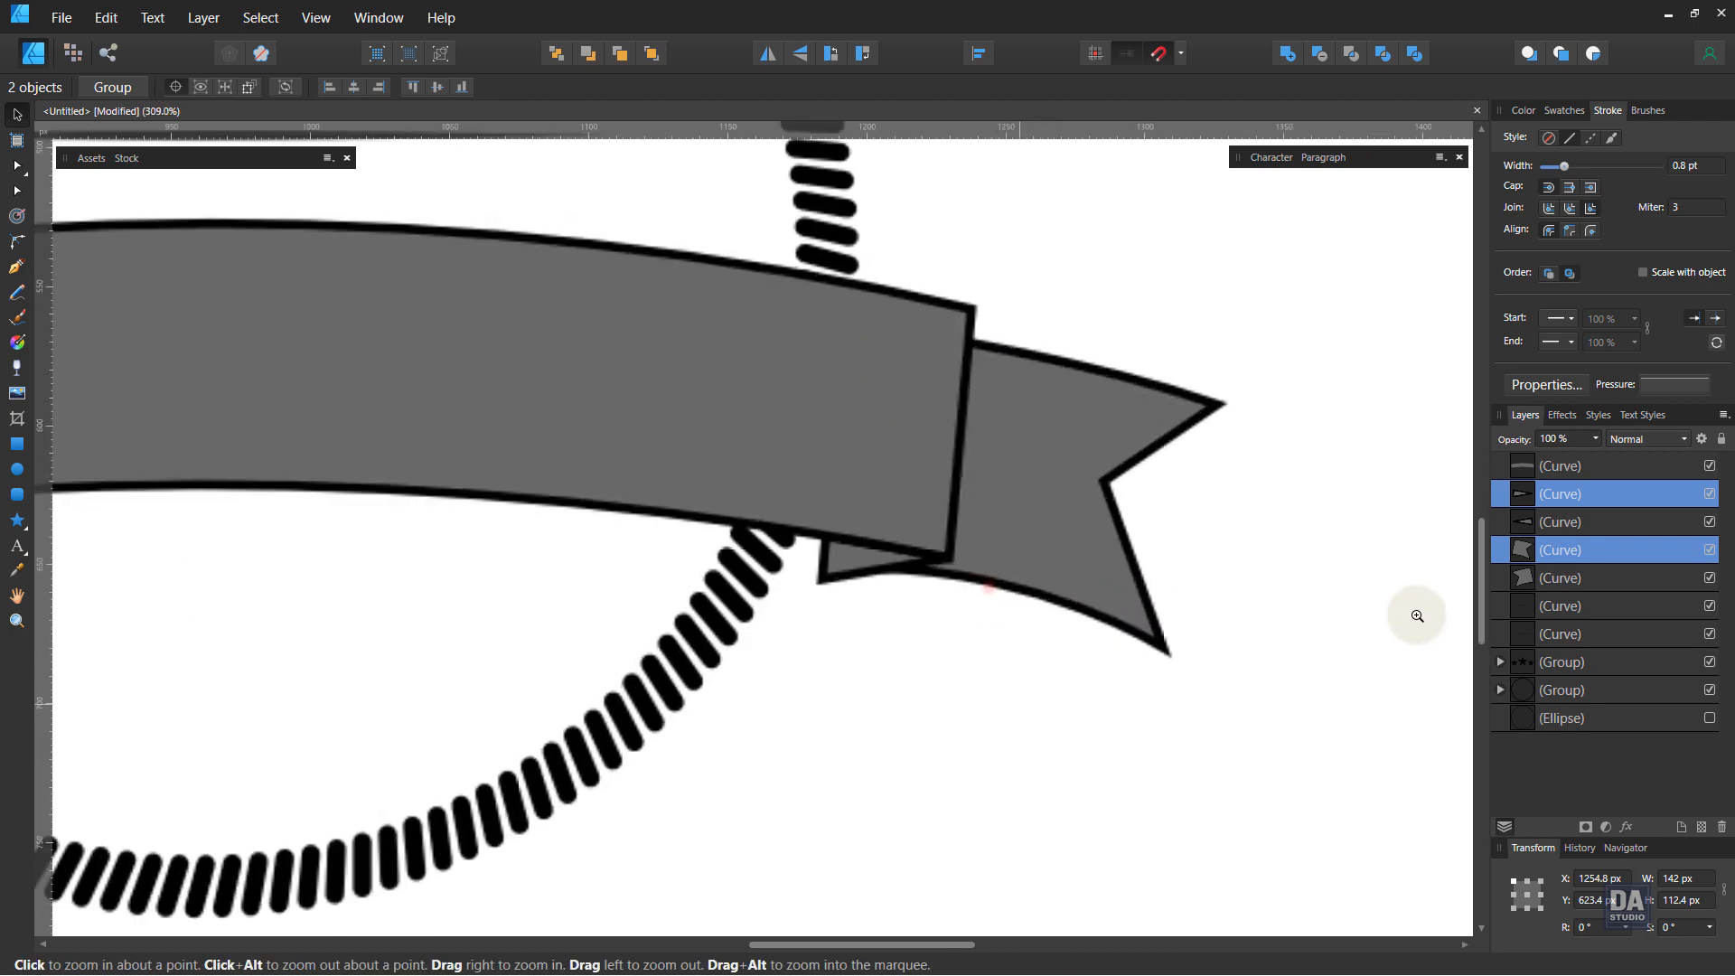
pyautogui.moveTo(1030, 579); pyautogui.dragTo(1153, 577)
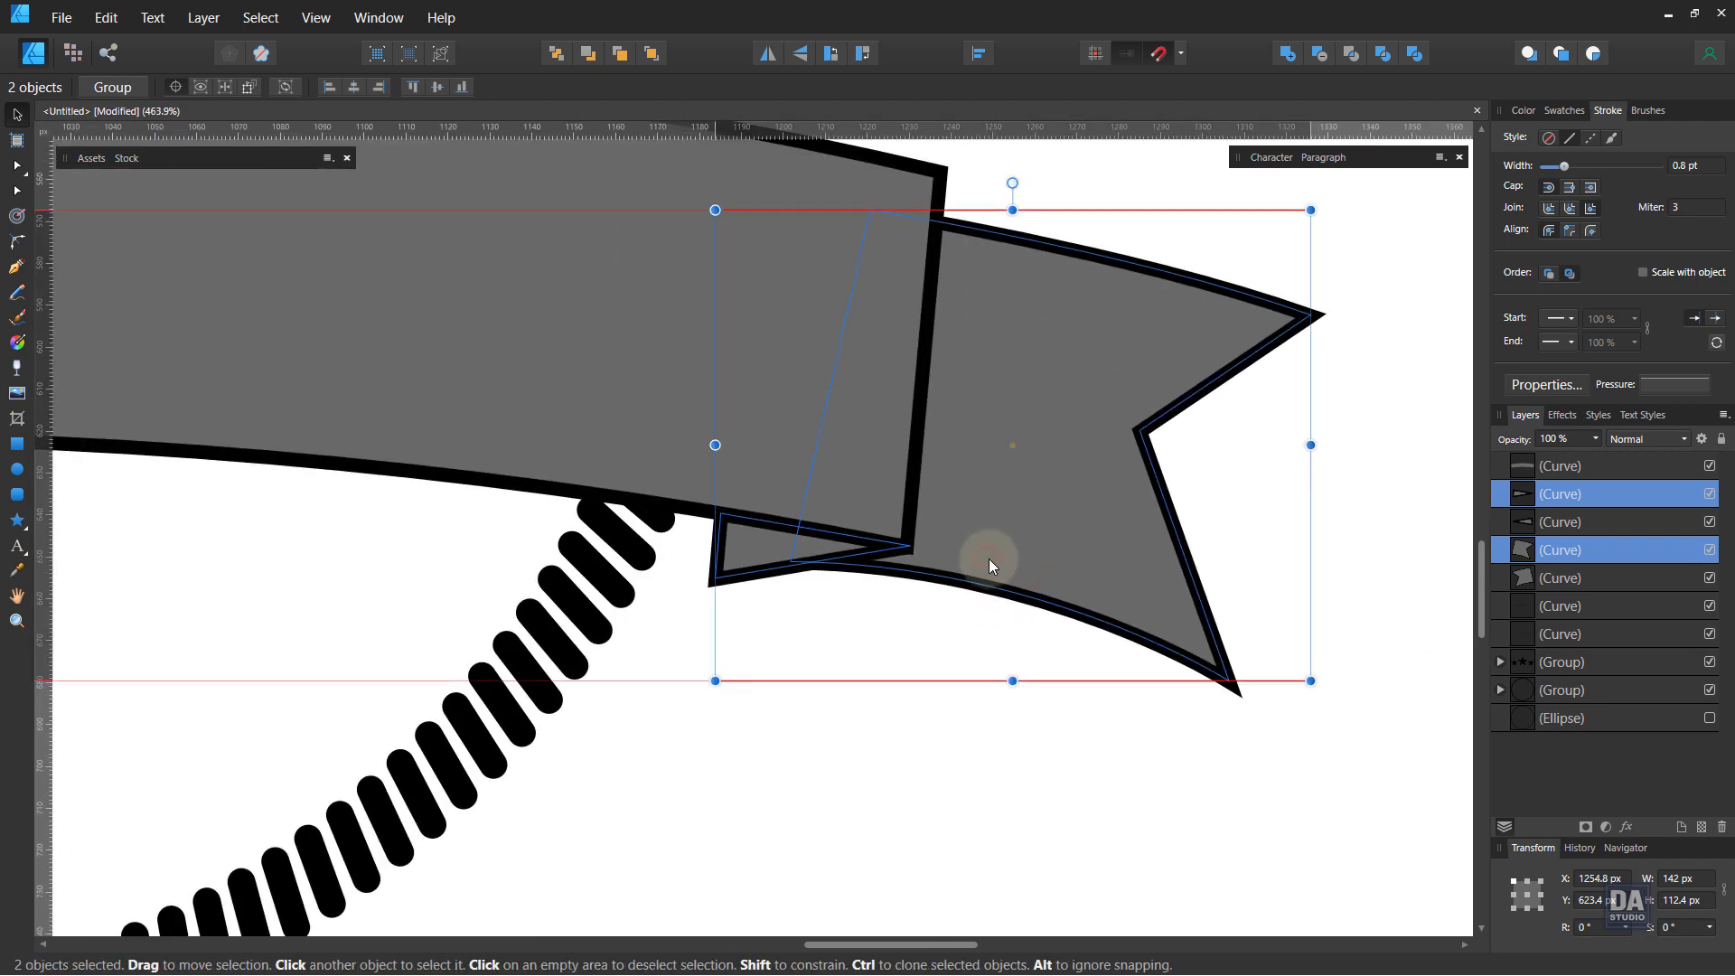
pyautogui.click(933, 643)
pyautogui.press('space')
pyautogui.moveTo(899, 627); pyautogui.dragTo(581, 636)
pyautogui.hotkey('ctrl', 'space')
pyautogui.moveTo(744, 638); pyautogui.dragTo(742, 642)
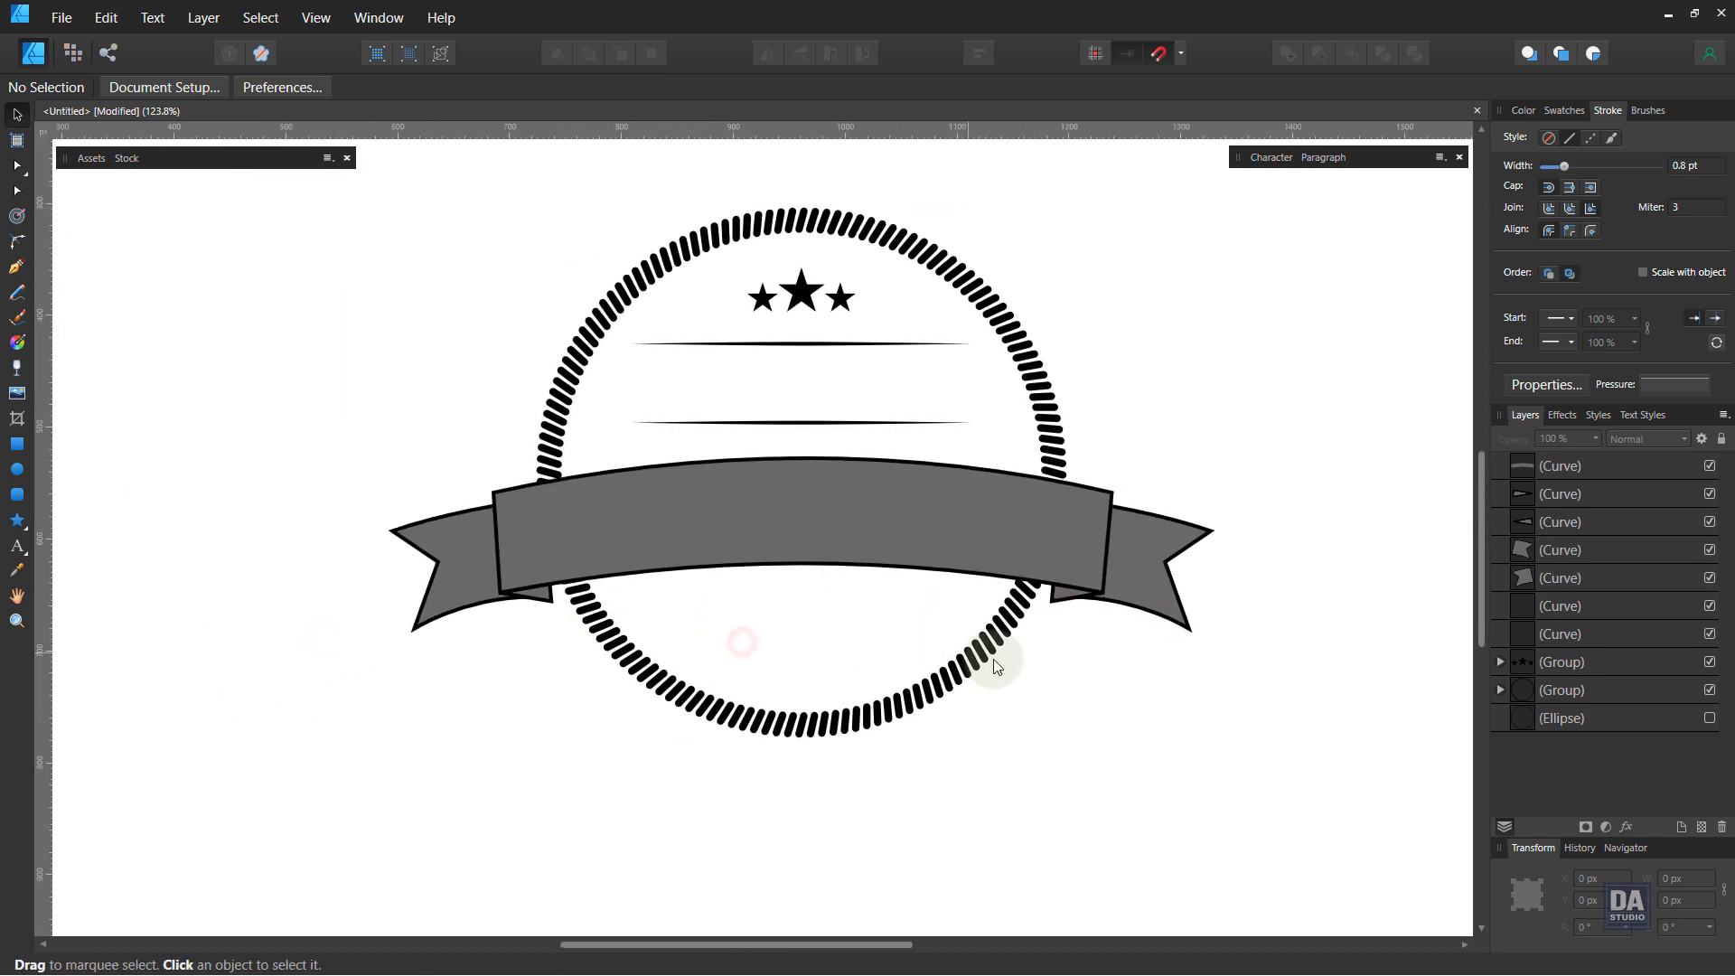
pyautogui.press('space')
pyautogui.moveTo(1101, 672); pyautogui.dragTo(1040, 698)
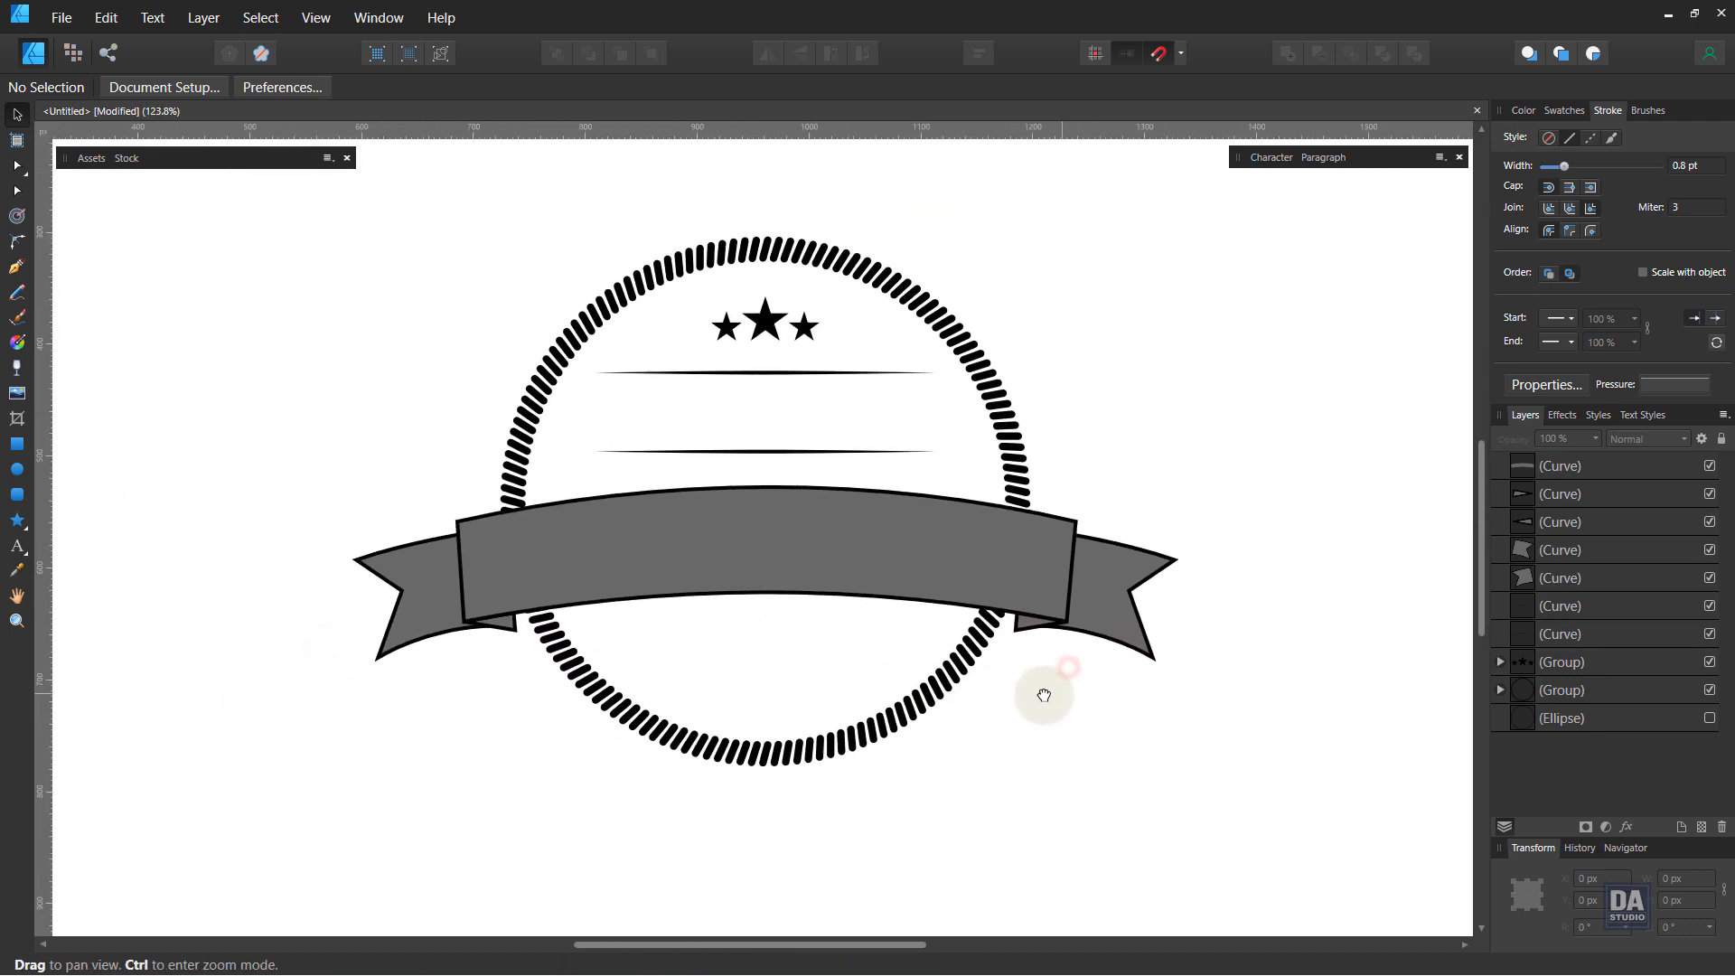
# Step: Draw a curved path across the banner from its left to right end with the Pen tool
pyautogui.click(17, 266)
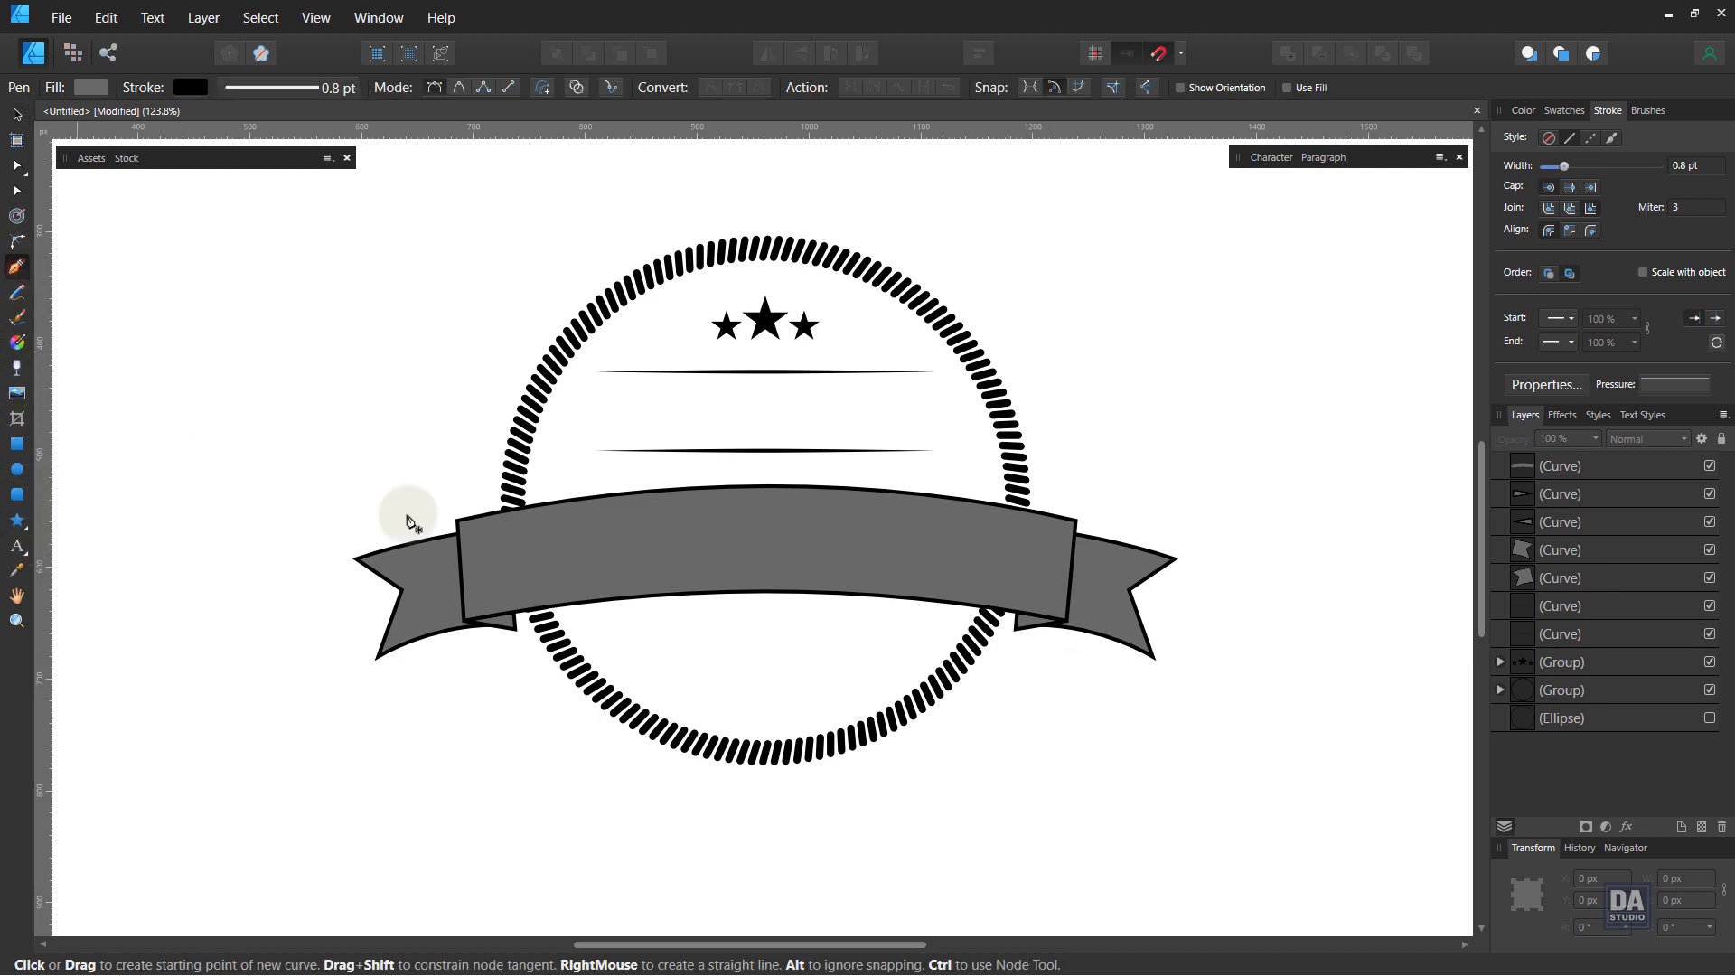
pyautogui.click(516, 567)
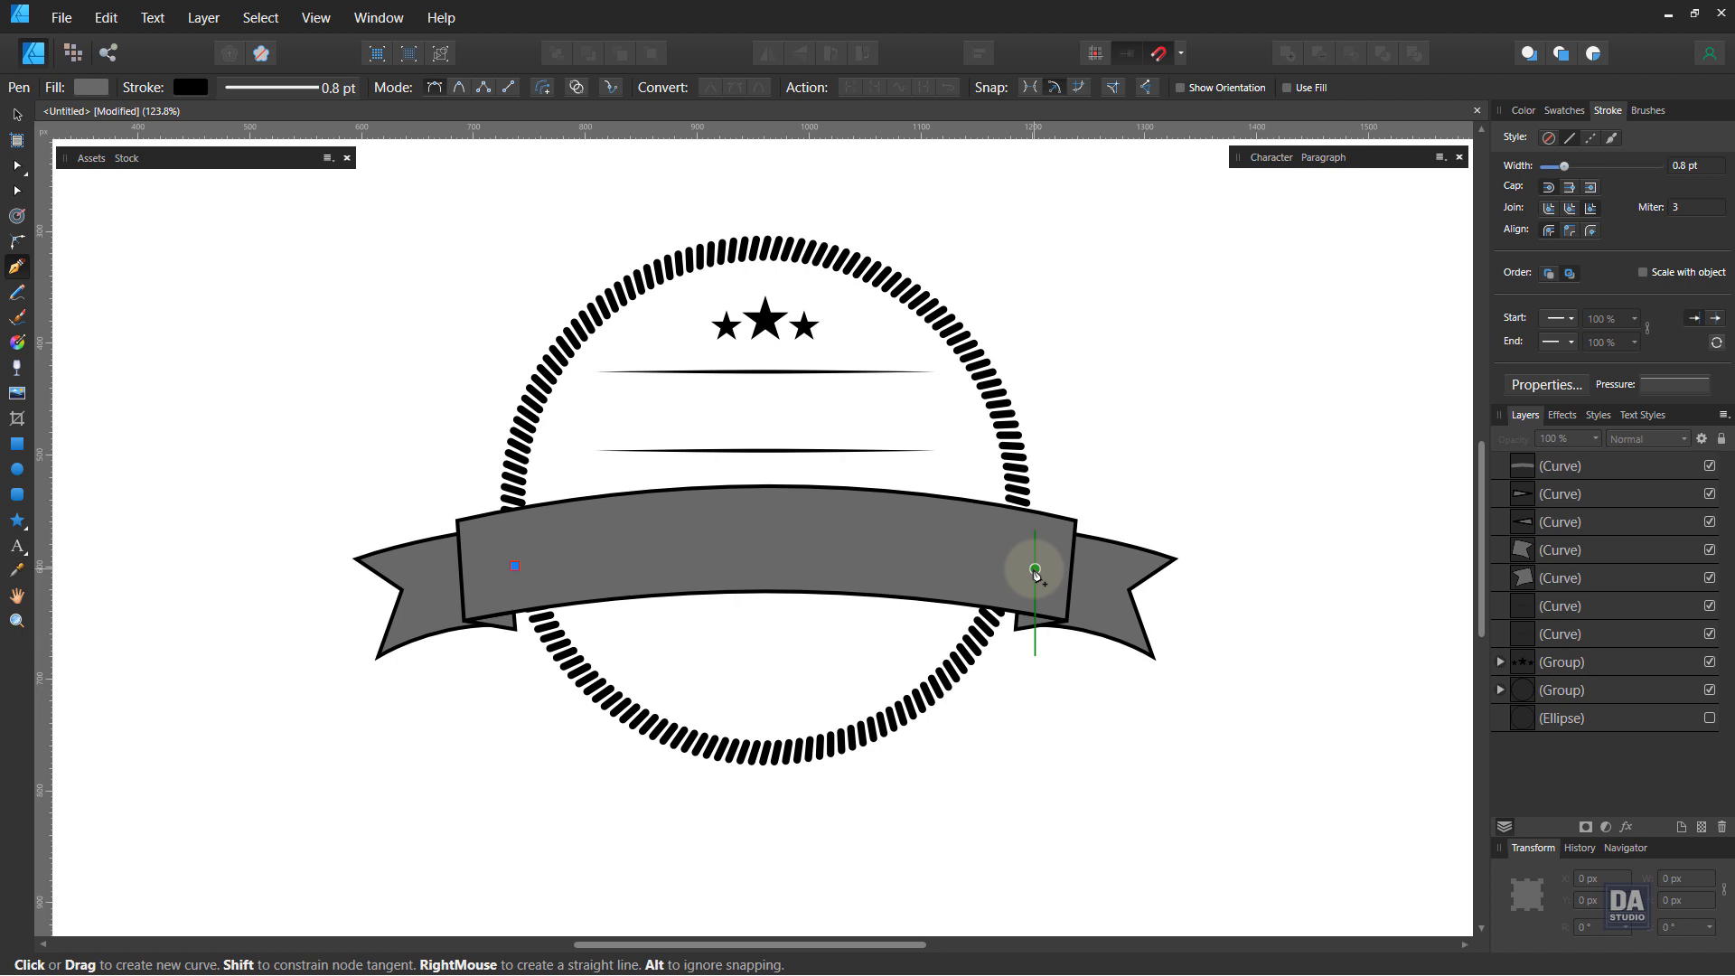
pyautogui.moveTo(1035, 570); pyautogui.dragTo(1321, 658)
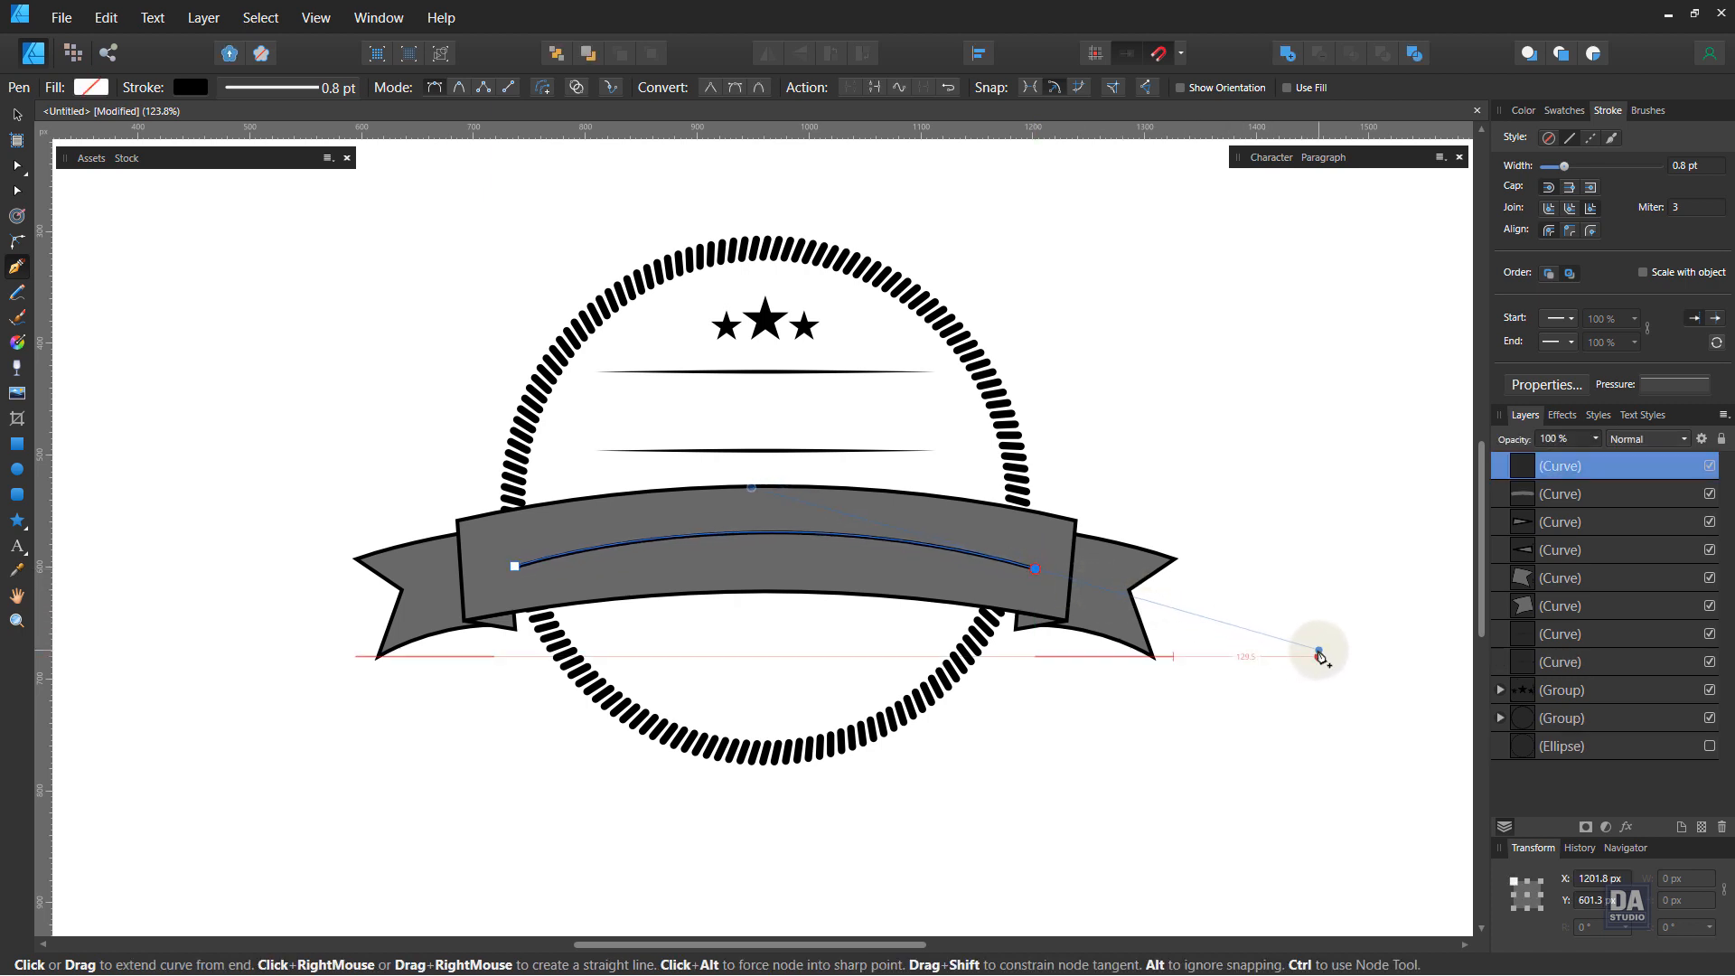
# Step: Shift the curved path slightly left and type Premium along it as path text
pyautogui.click(16, 115)
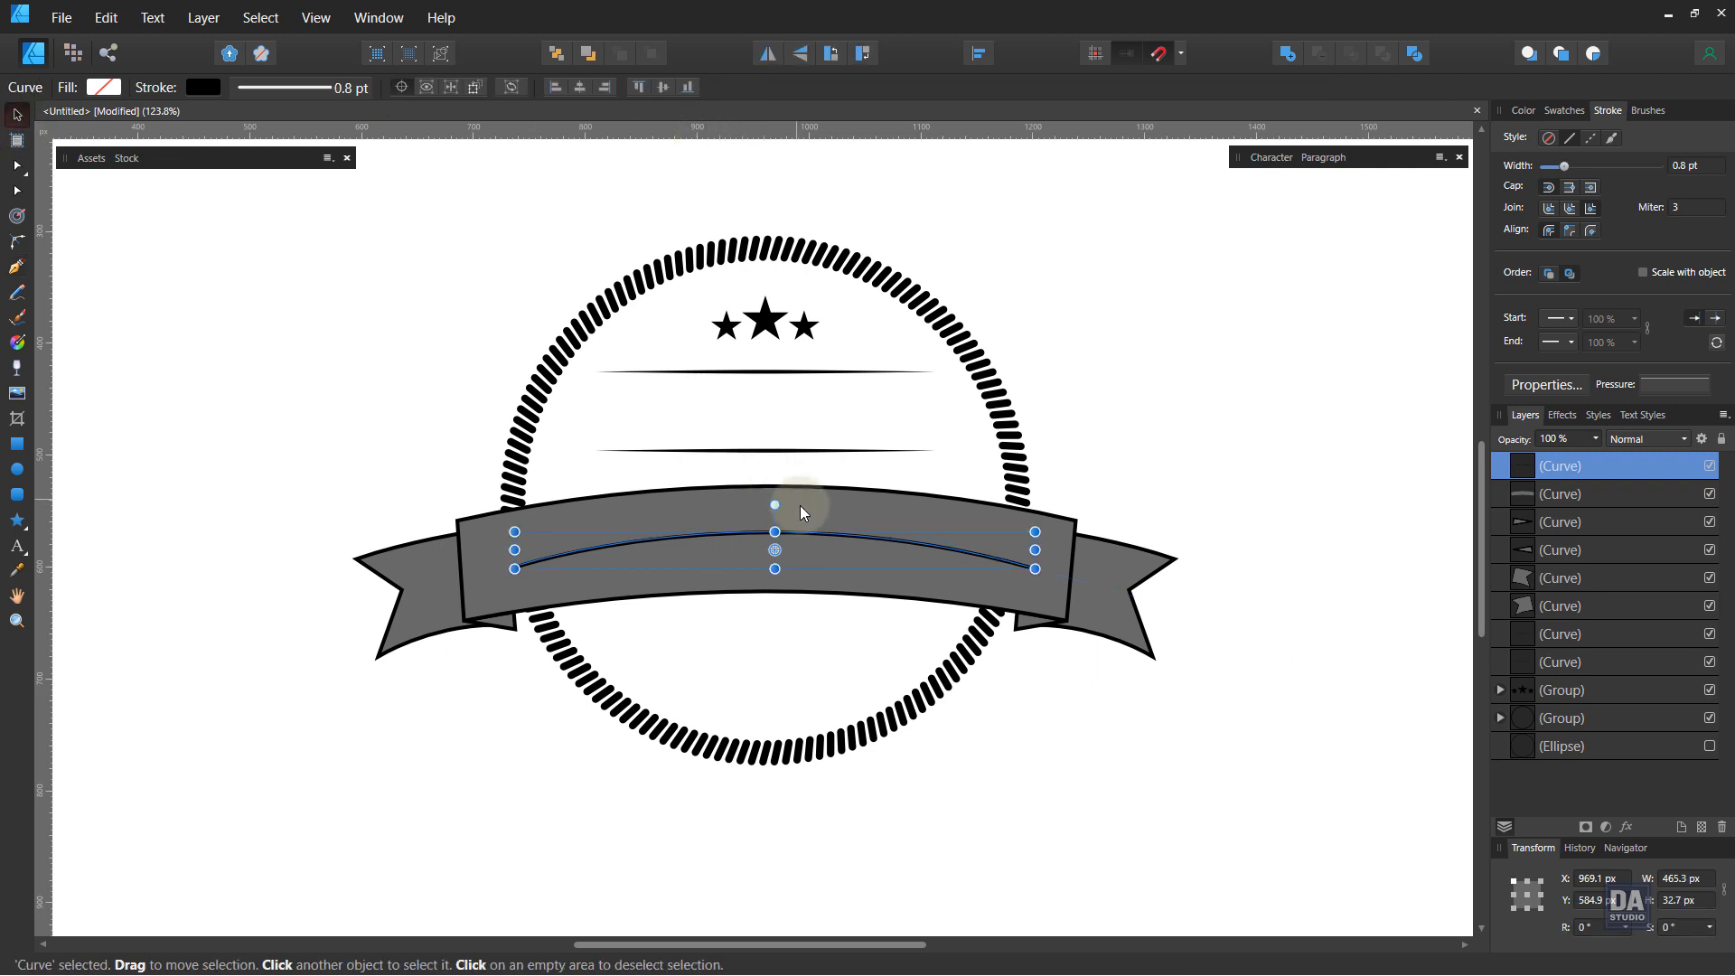
pyautogui.moveTo(807, 534); pyautogui.dragTo(799, 533)
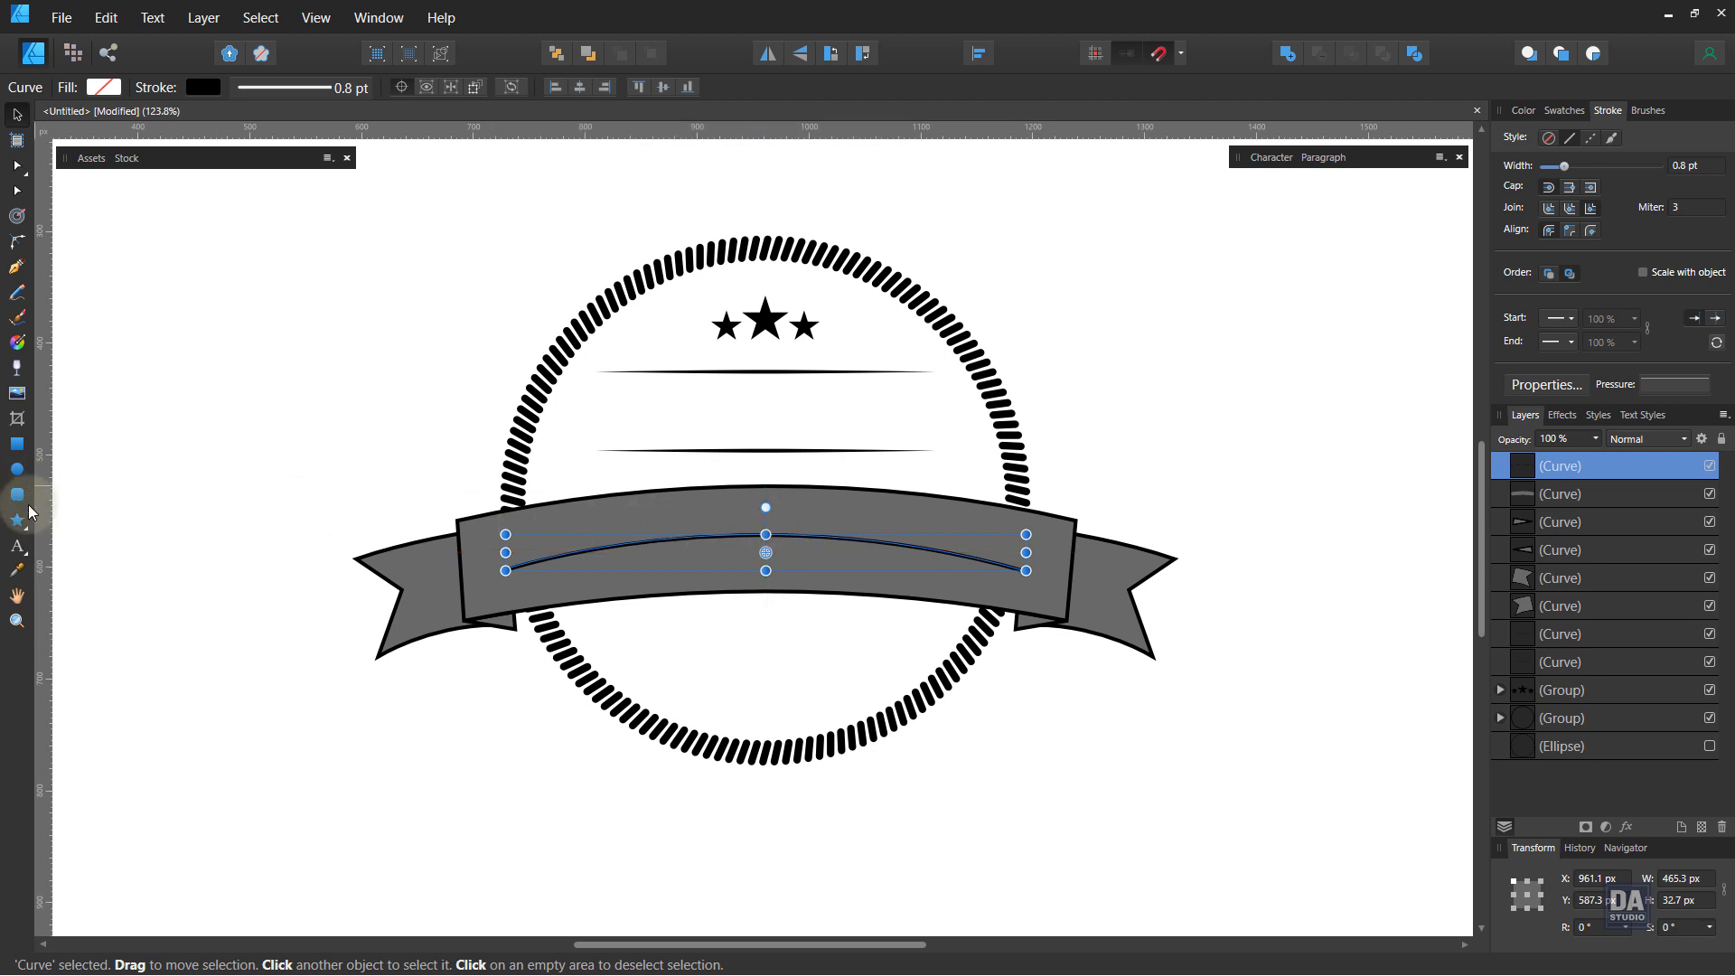
pyautogui.click(18, 546)
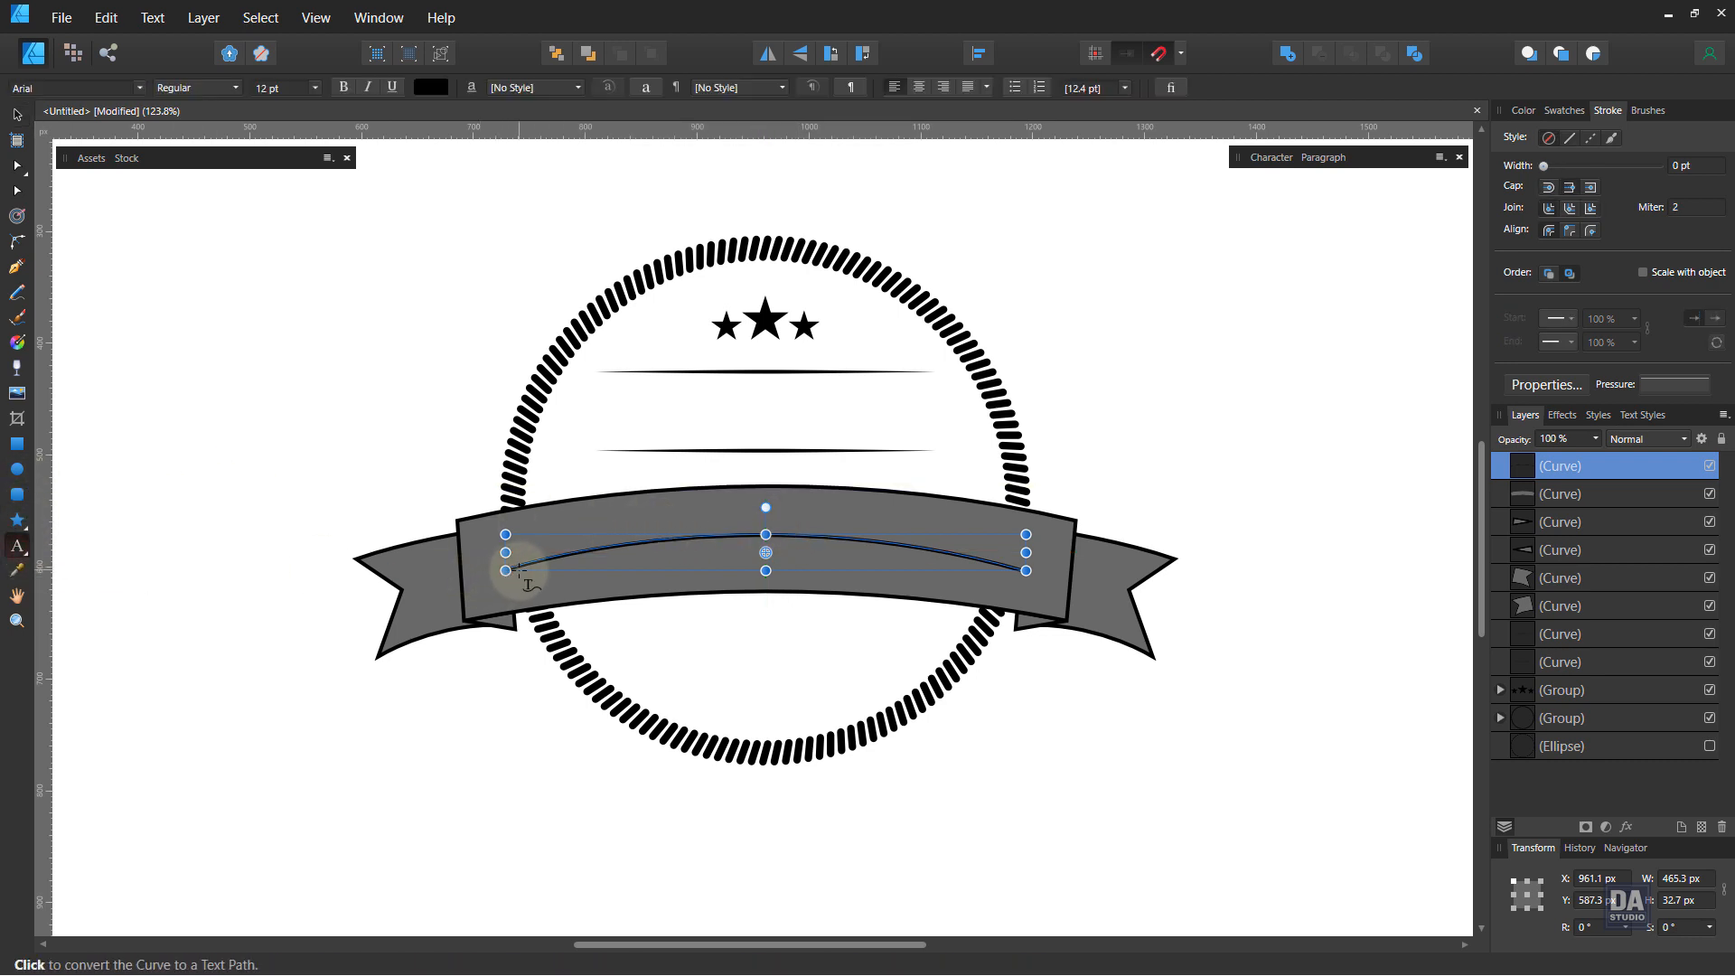
pyautogui.click(516, 569)
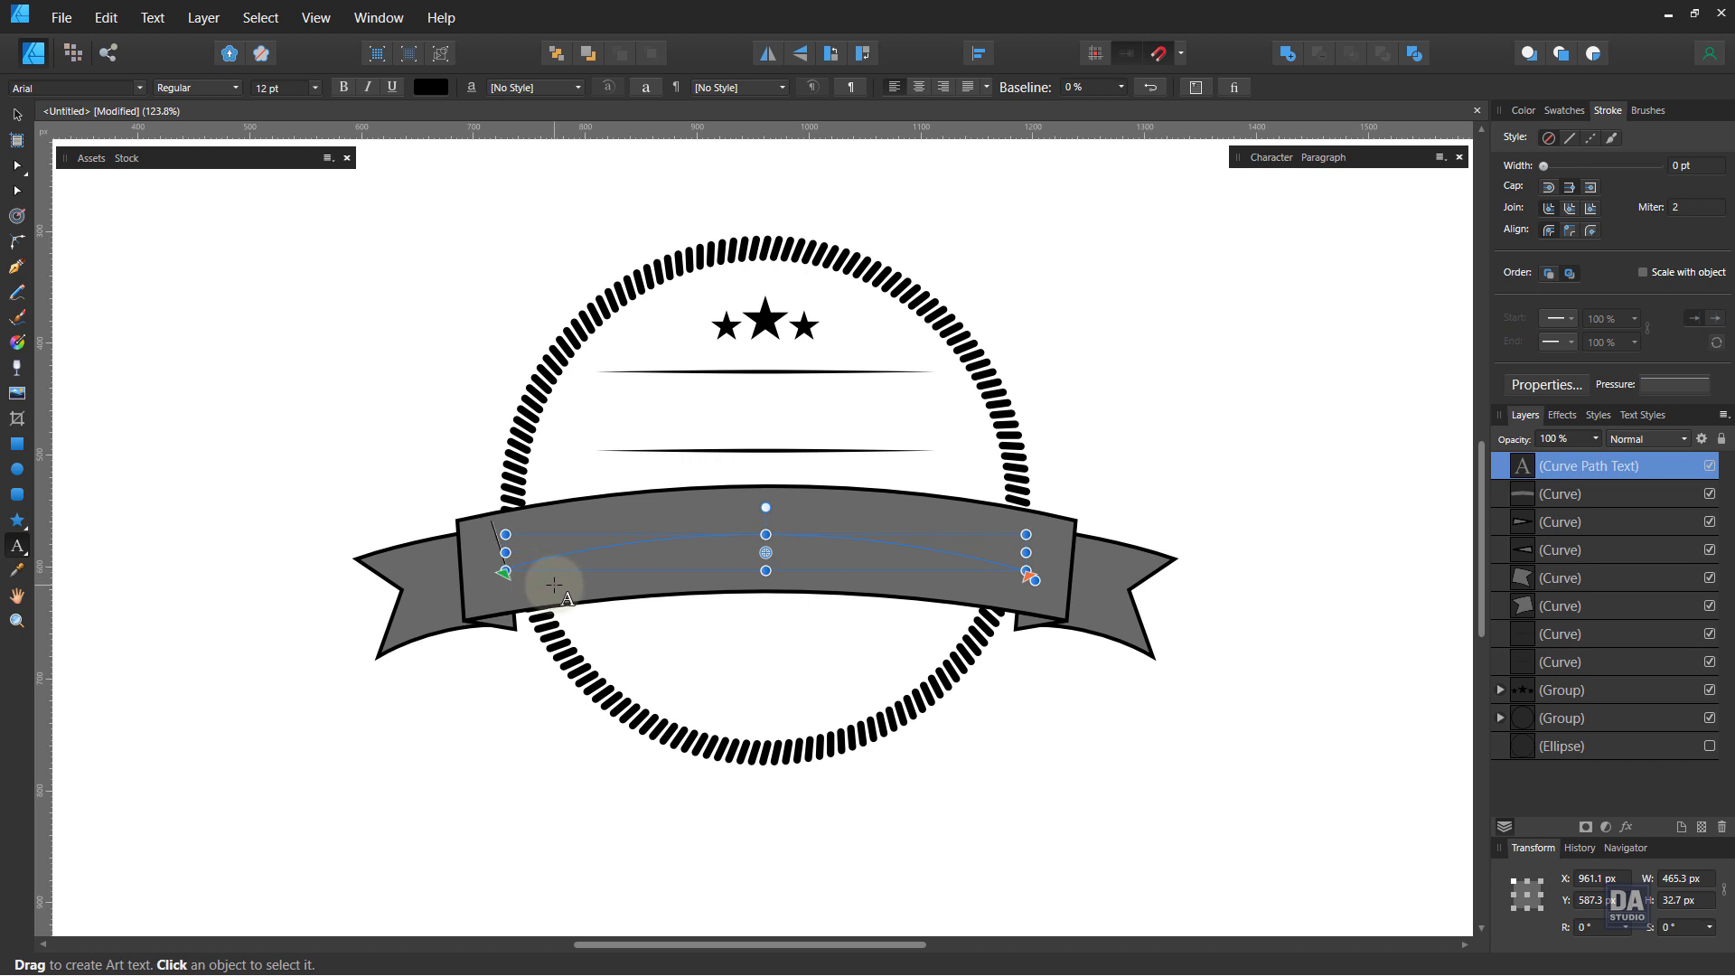
pyautogui.write('Premium')
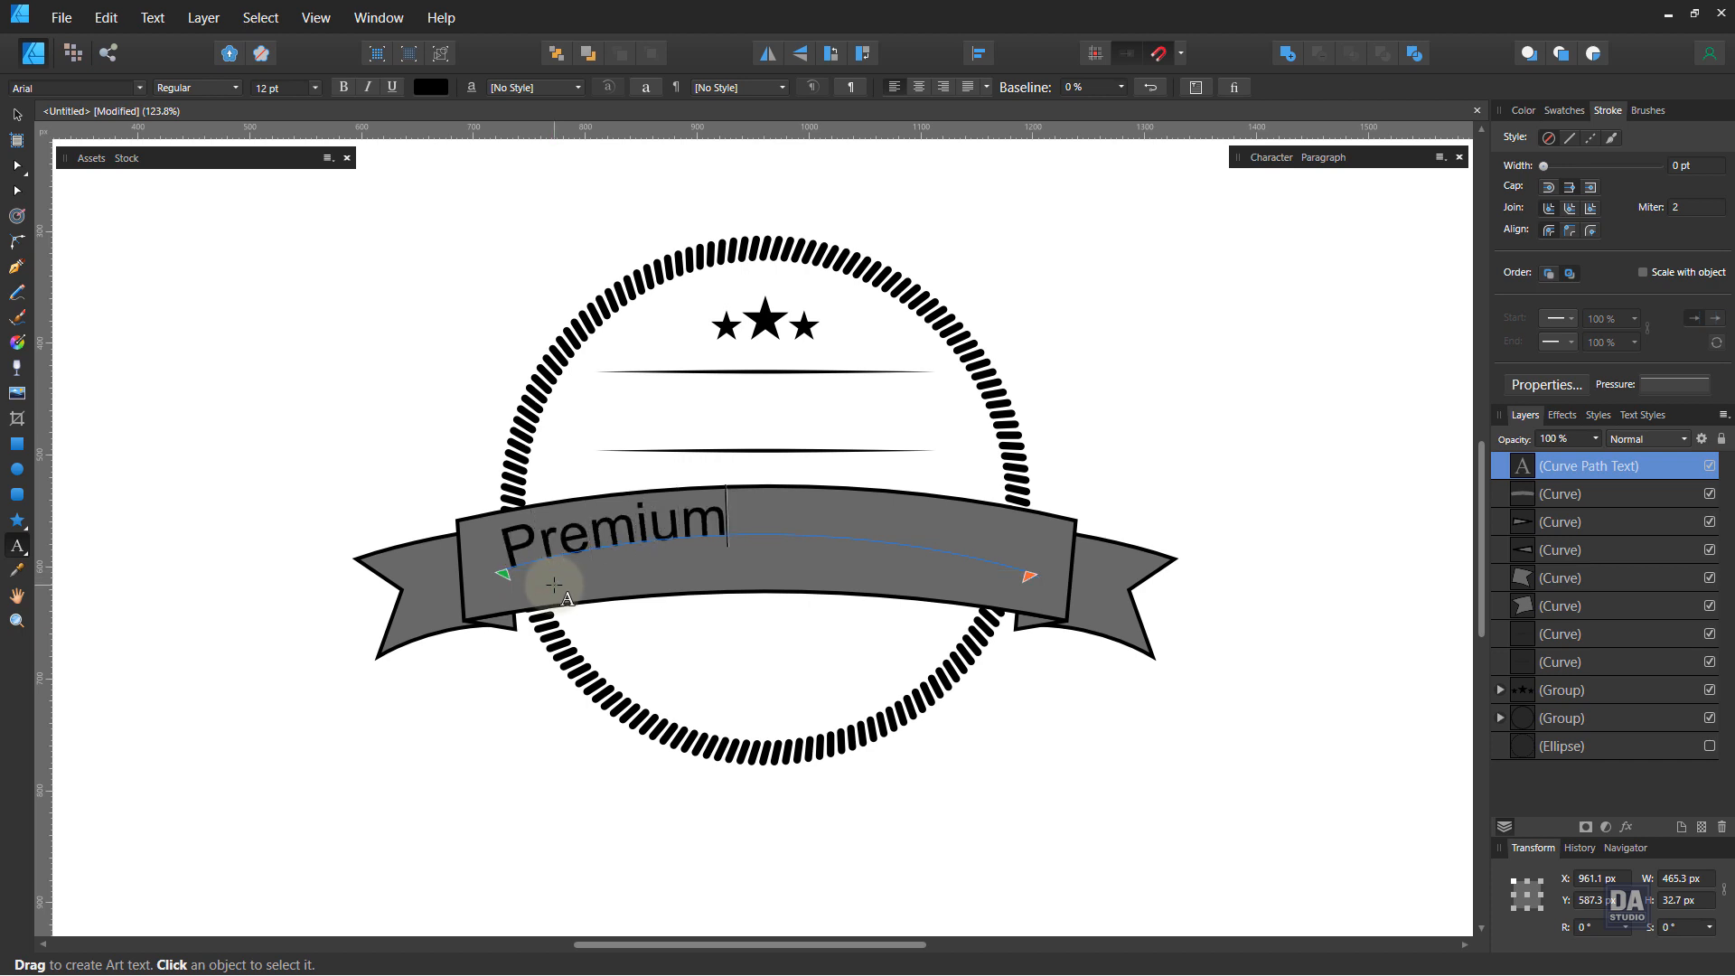
pyautogui.press('Escape')
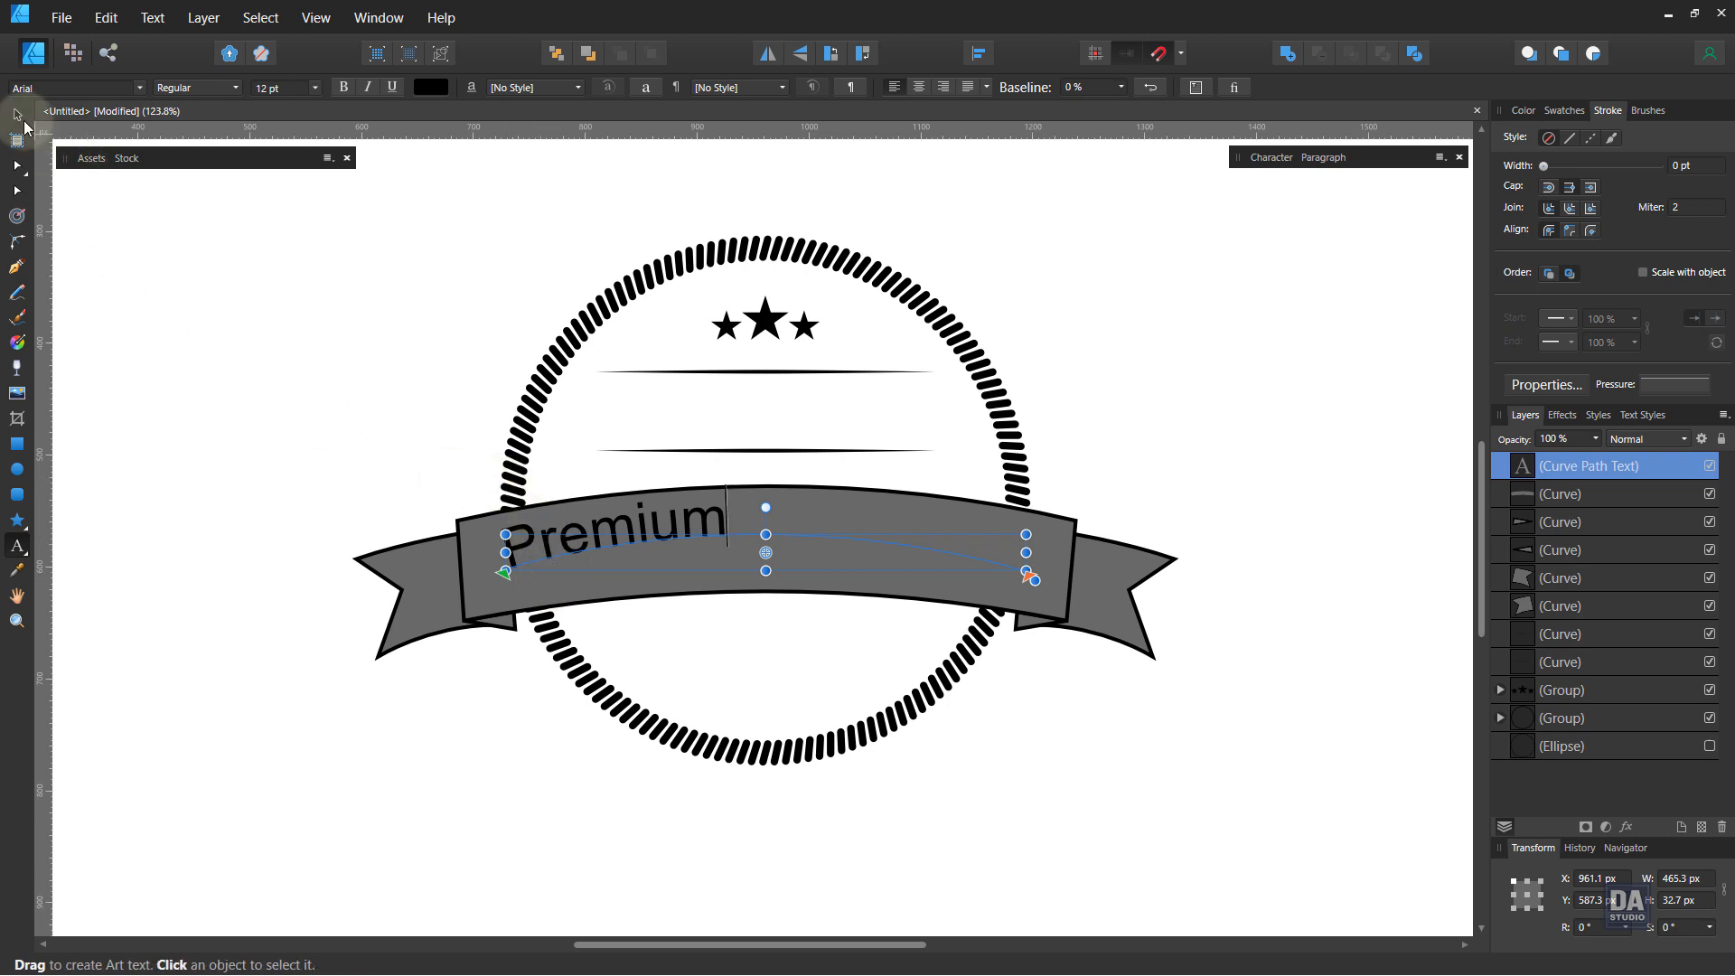
# Step: Set the Premium text's font to Lobster 1.4
pyautogui.press('v')
pyautogui.click(61, 91)
pyautogui.write('lon')
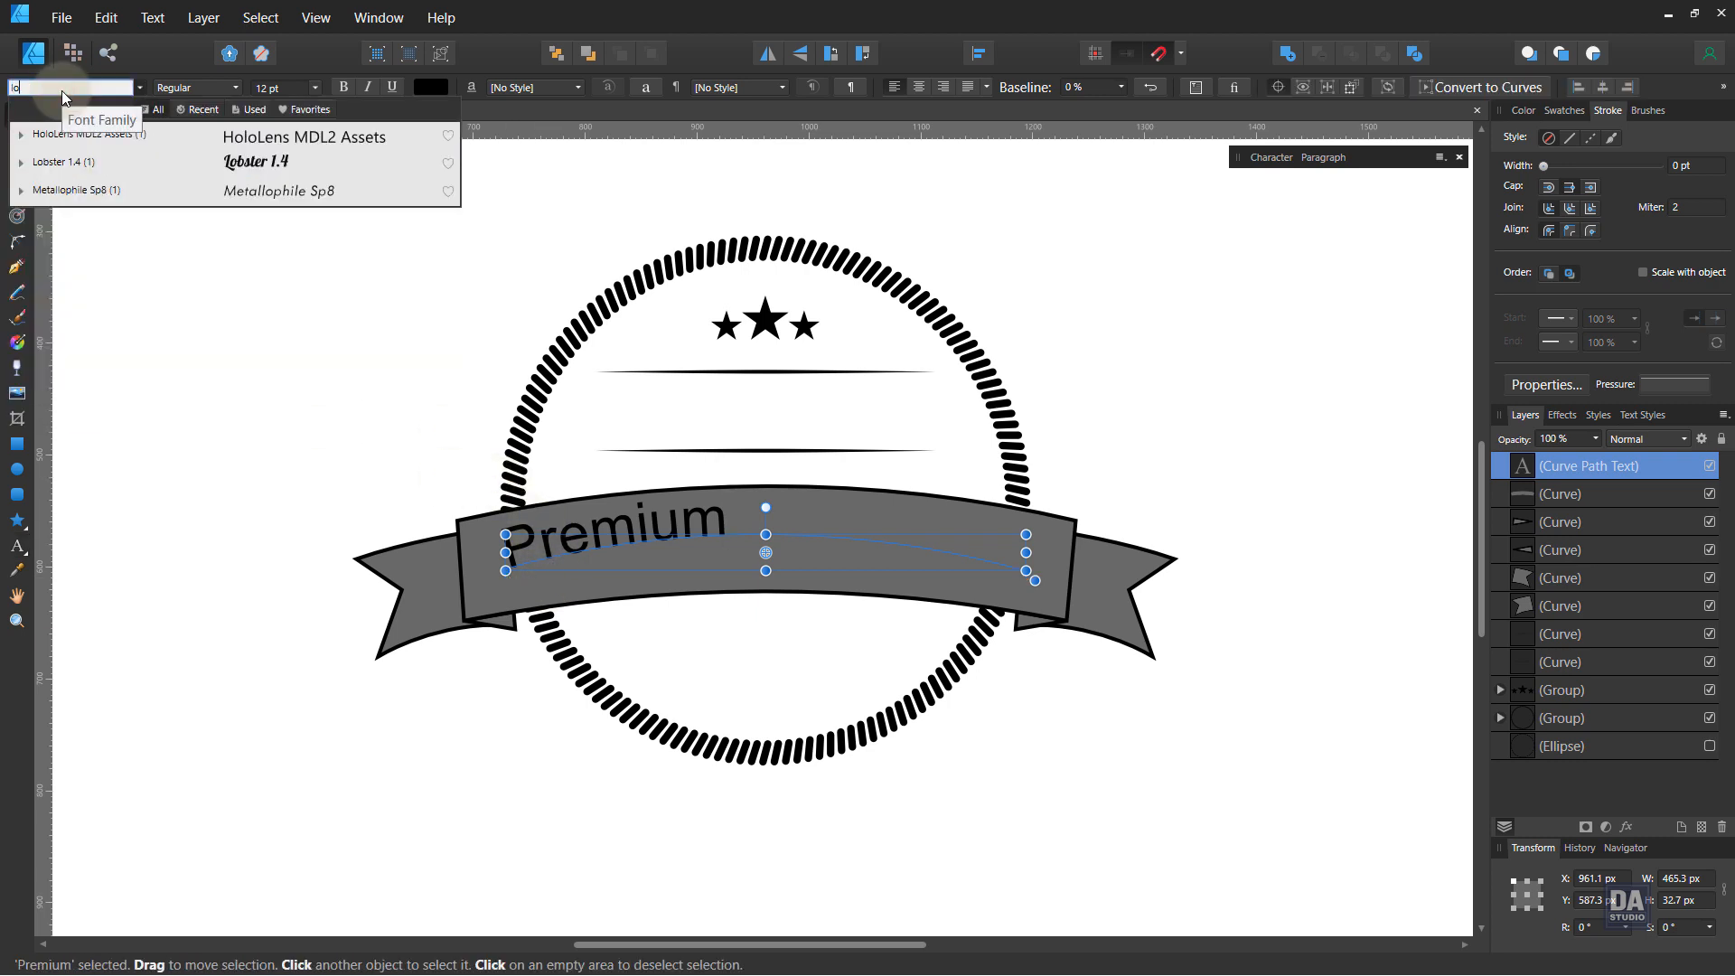
pyautogui.press('BackSpace')
pyautogui.press('BackSpace')
pyautogui.press('BackSpace')
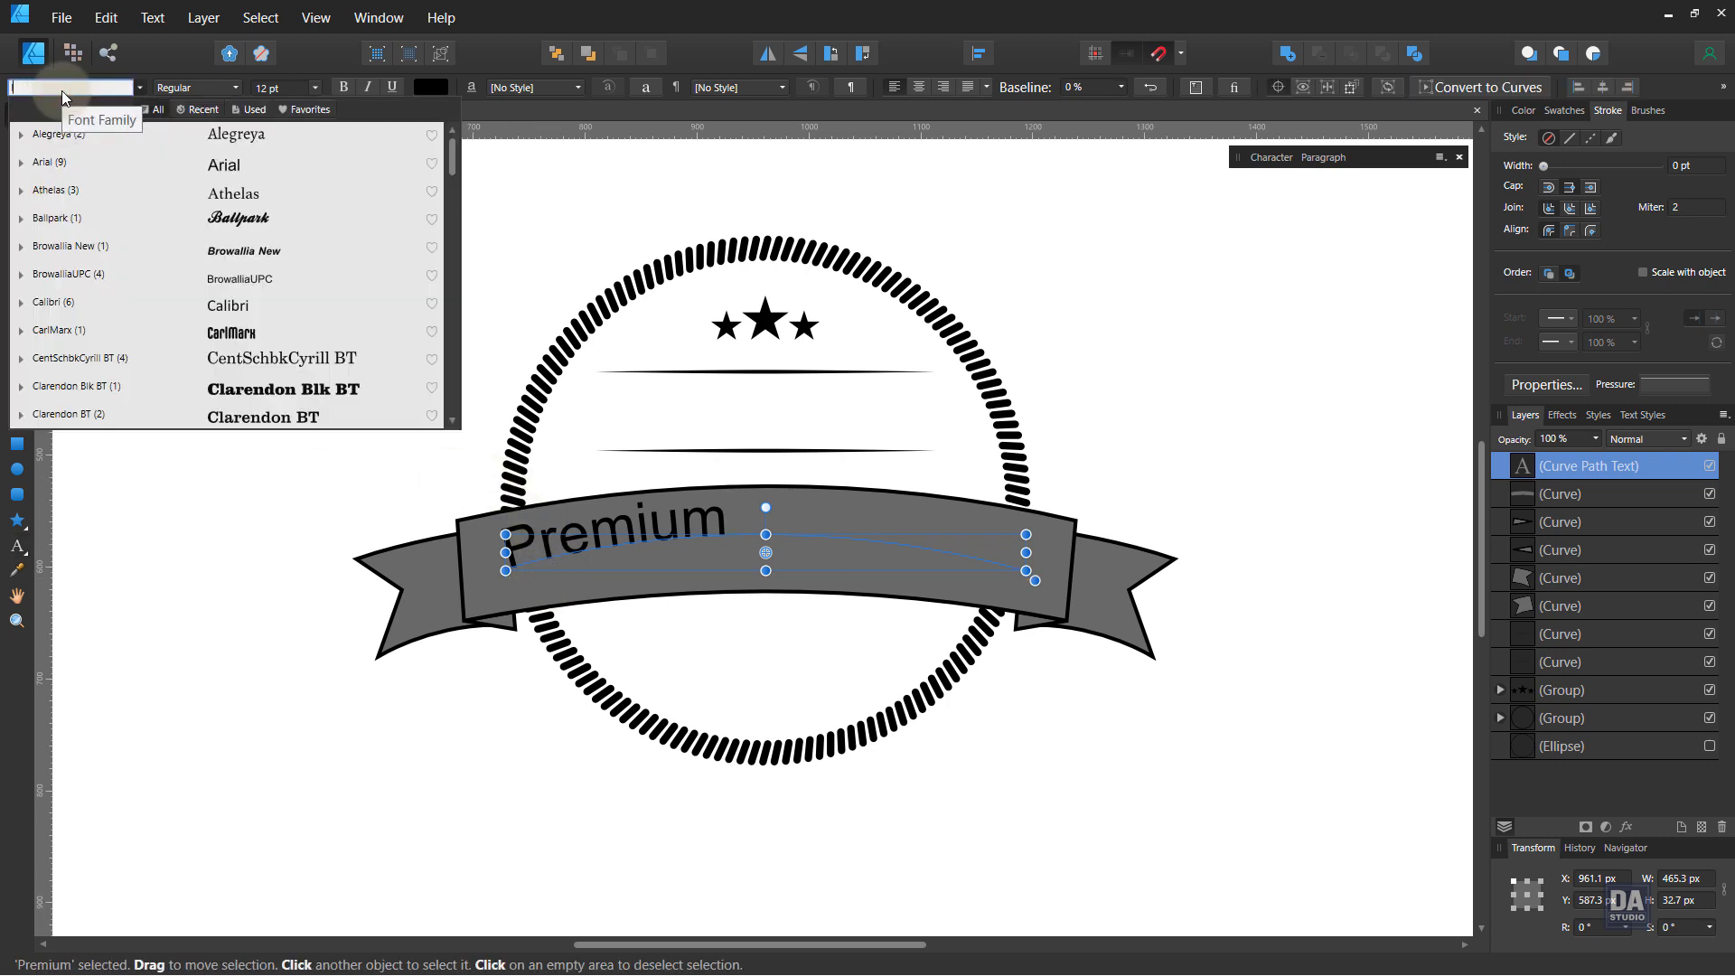
pyautogui.write('lob')
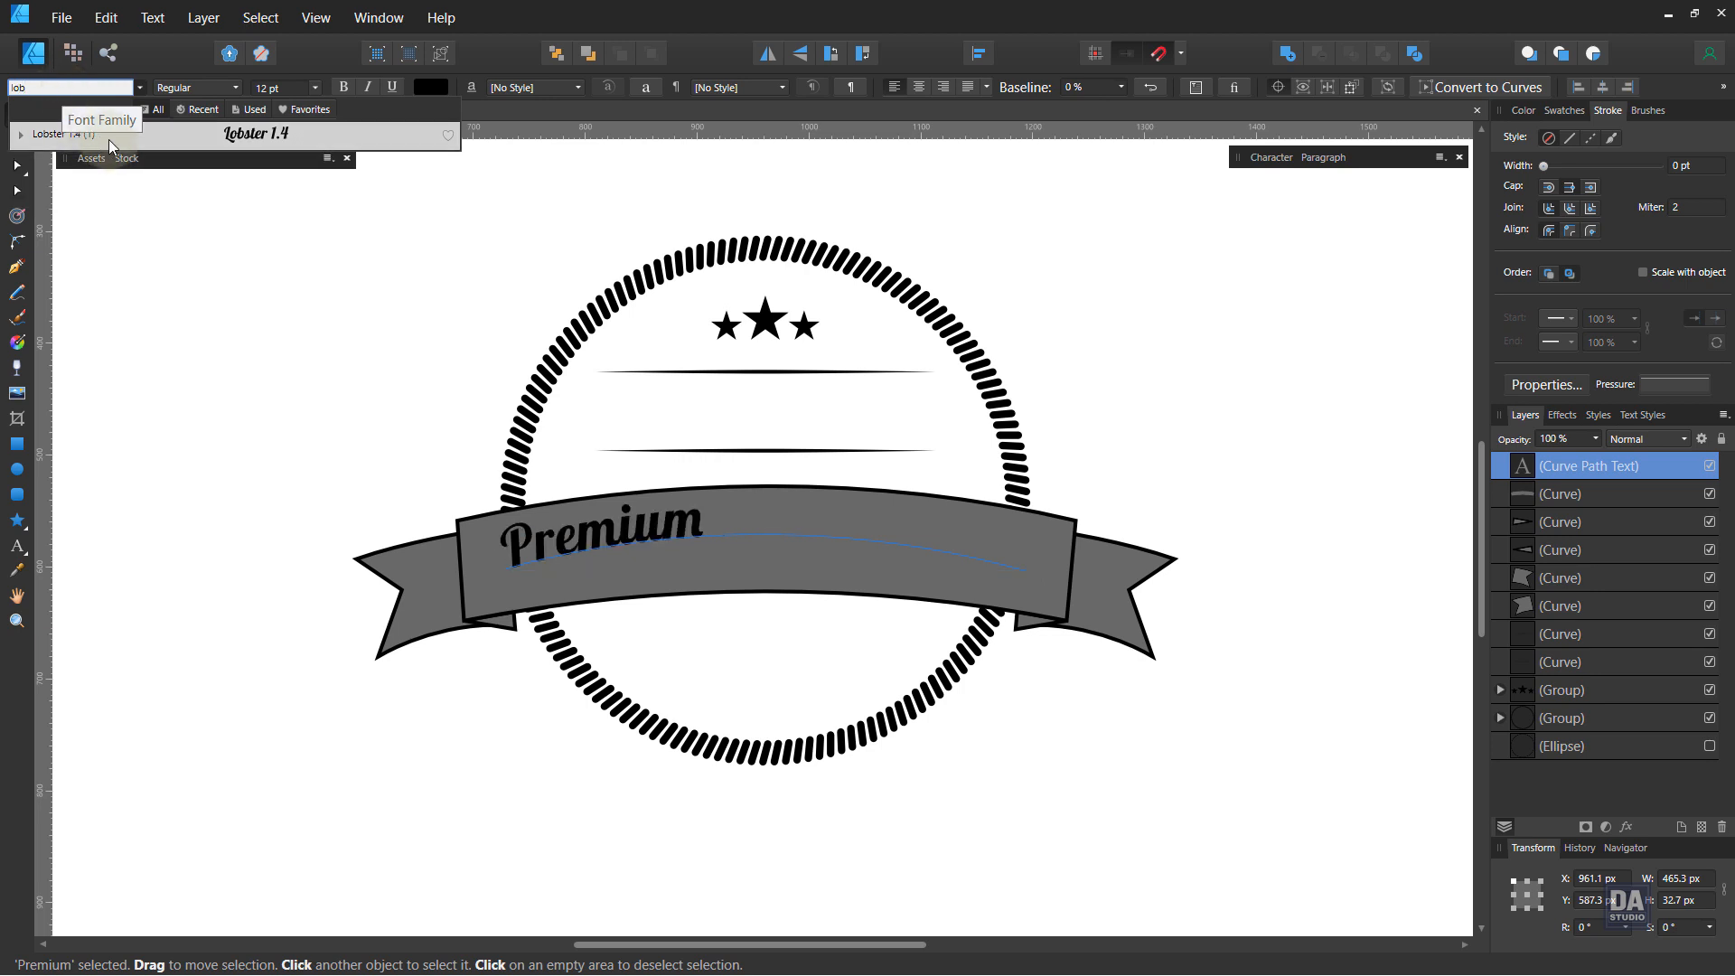
pyautogui.click(108, 139)
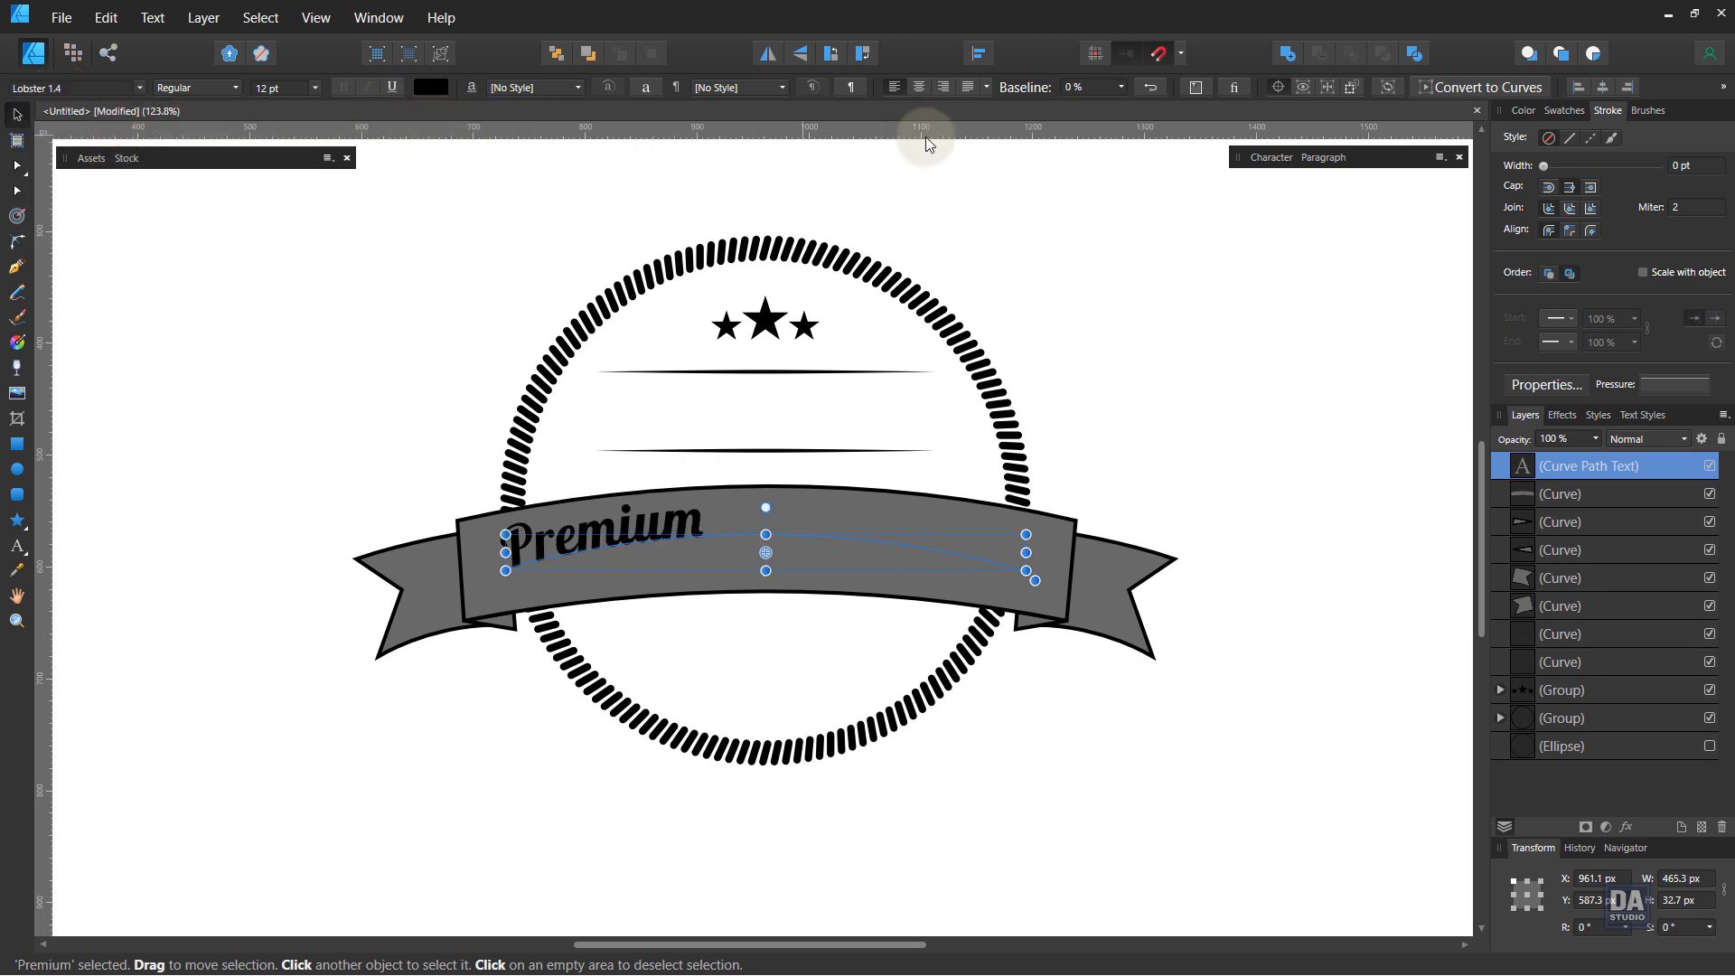
# Step: Center the Premium text on its path and set its baseline to 26% and font size to 20 pt
pyautogui.click(921, 88)
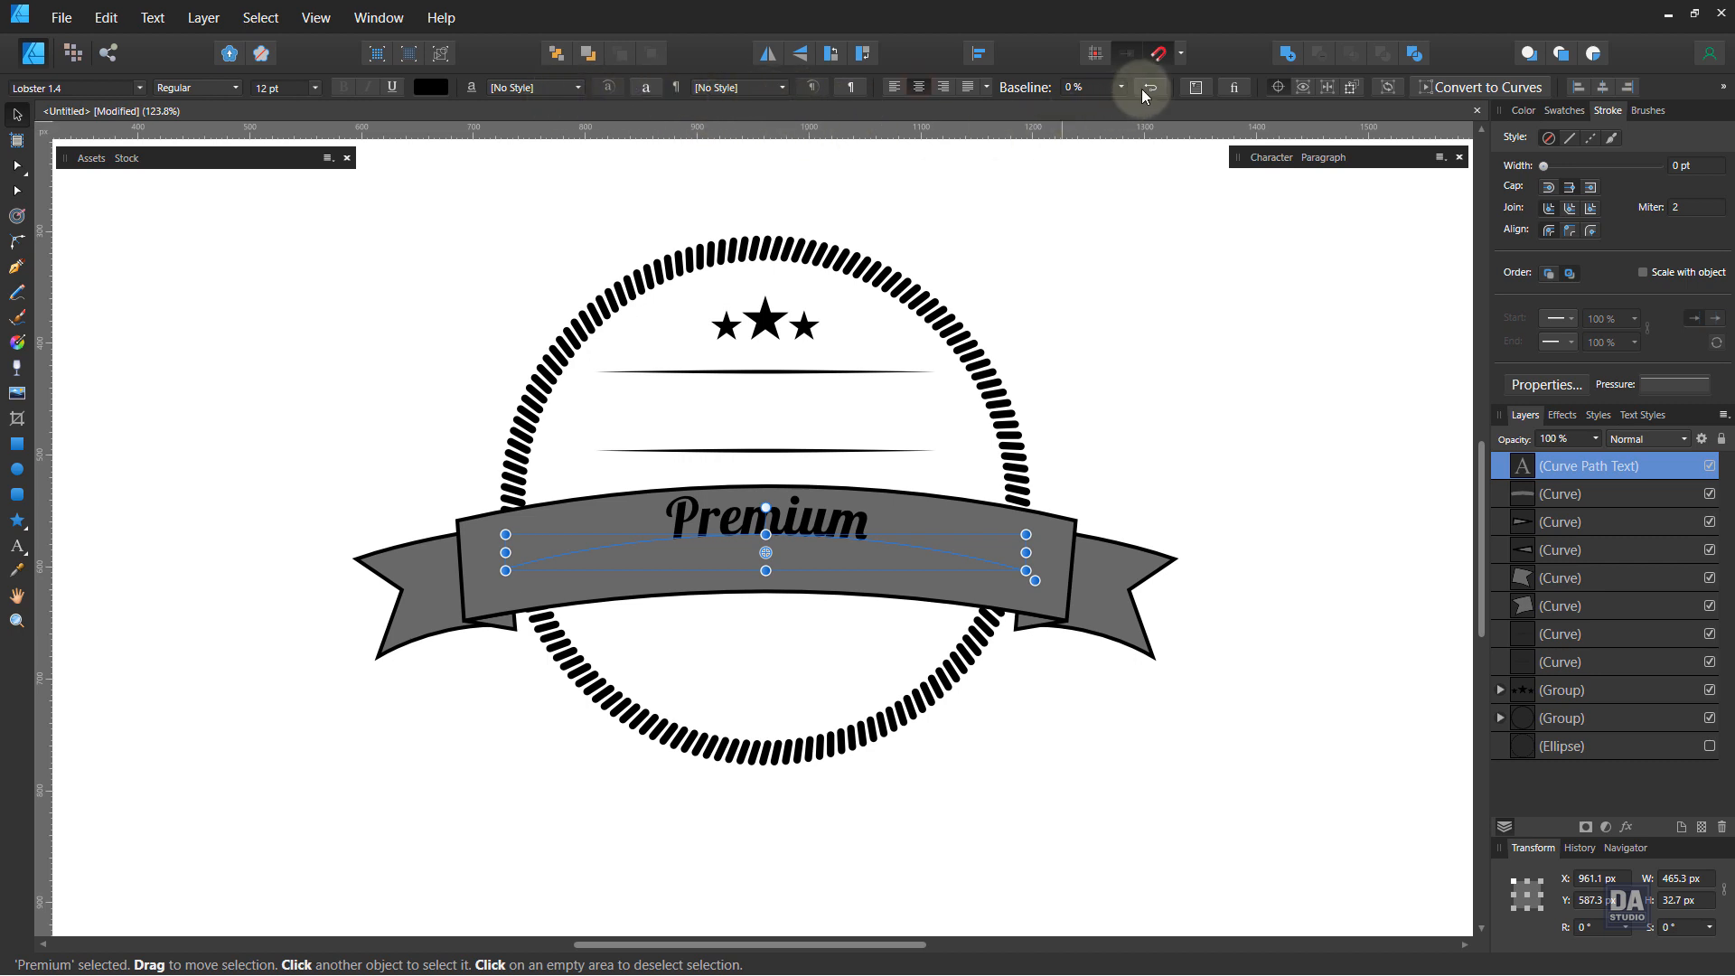
pyautogui.moveTo(1126, 102); pyautogui.dragTo(1144, 101)
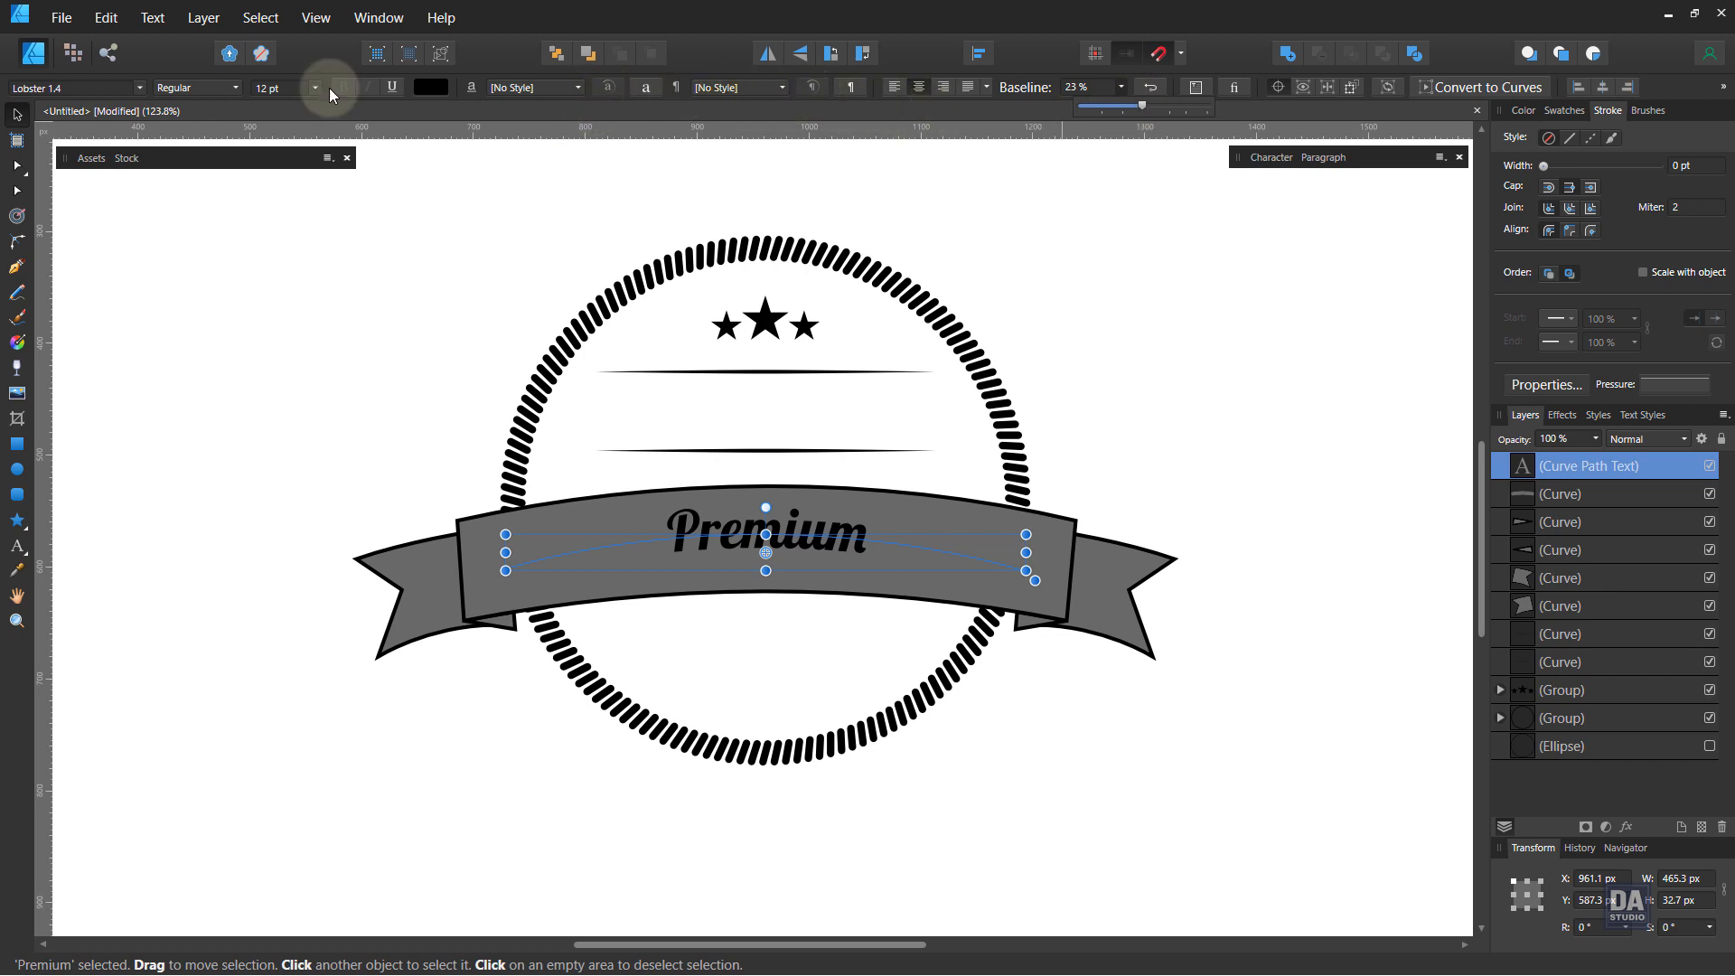
pyautogui.scroll(8, 282, 90)
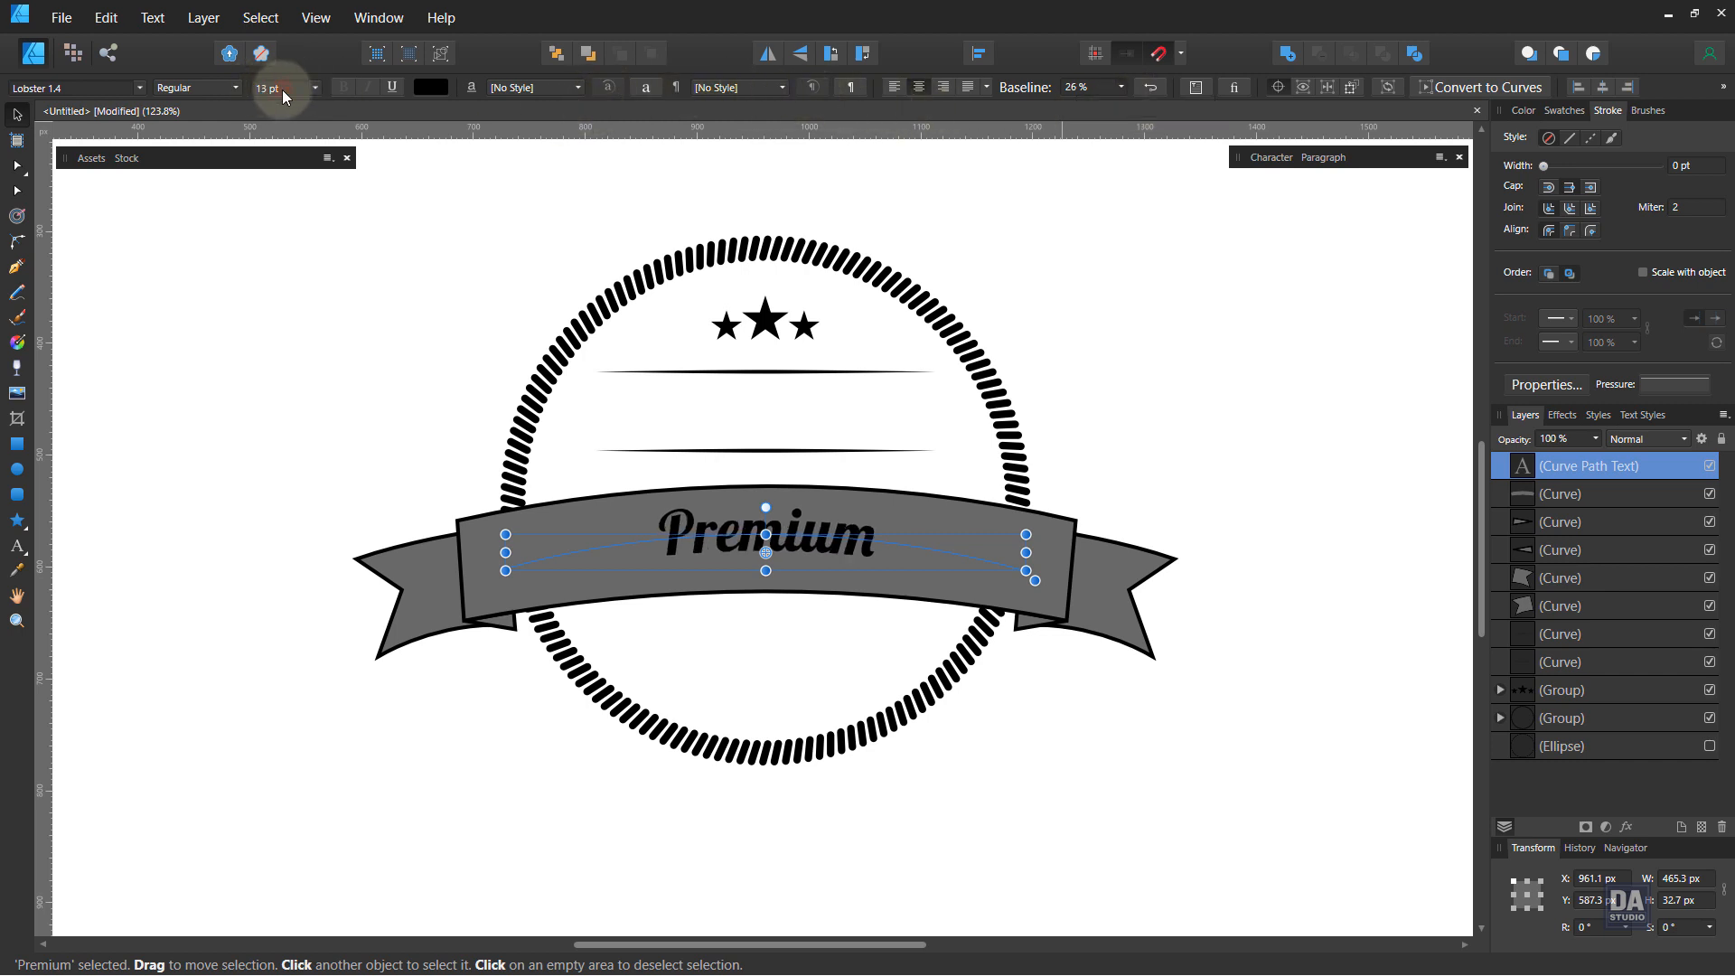
pyautogui.scroll(1, 282, 89)
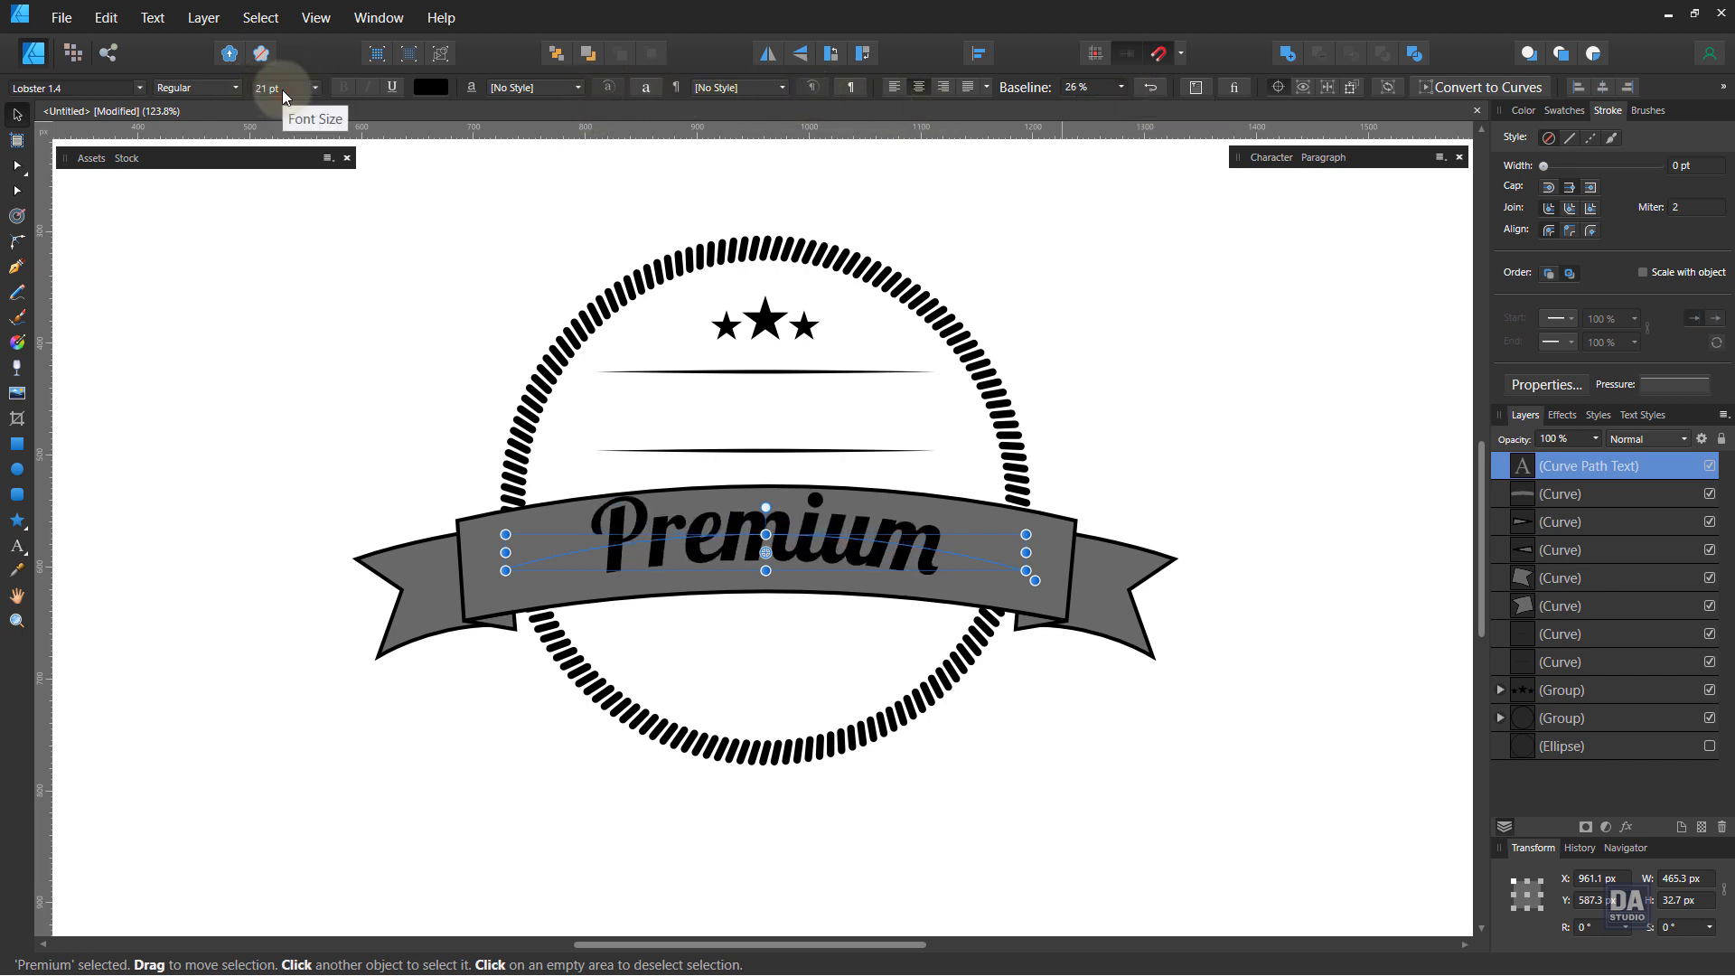
pyautogui.scroll(-1, 282, 89)
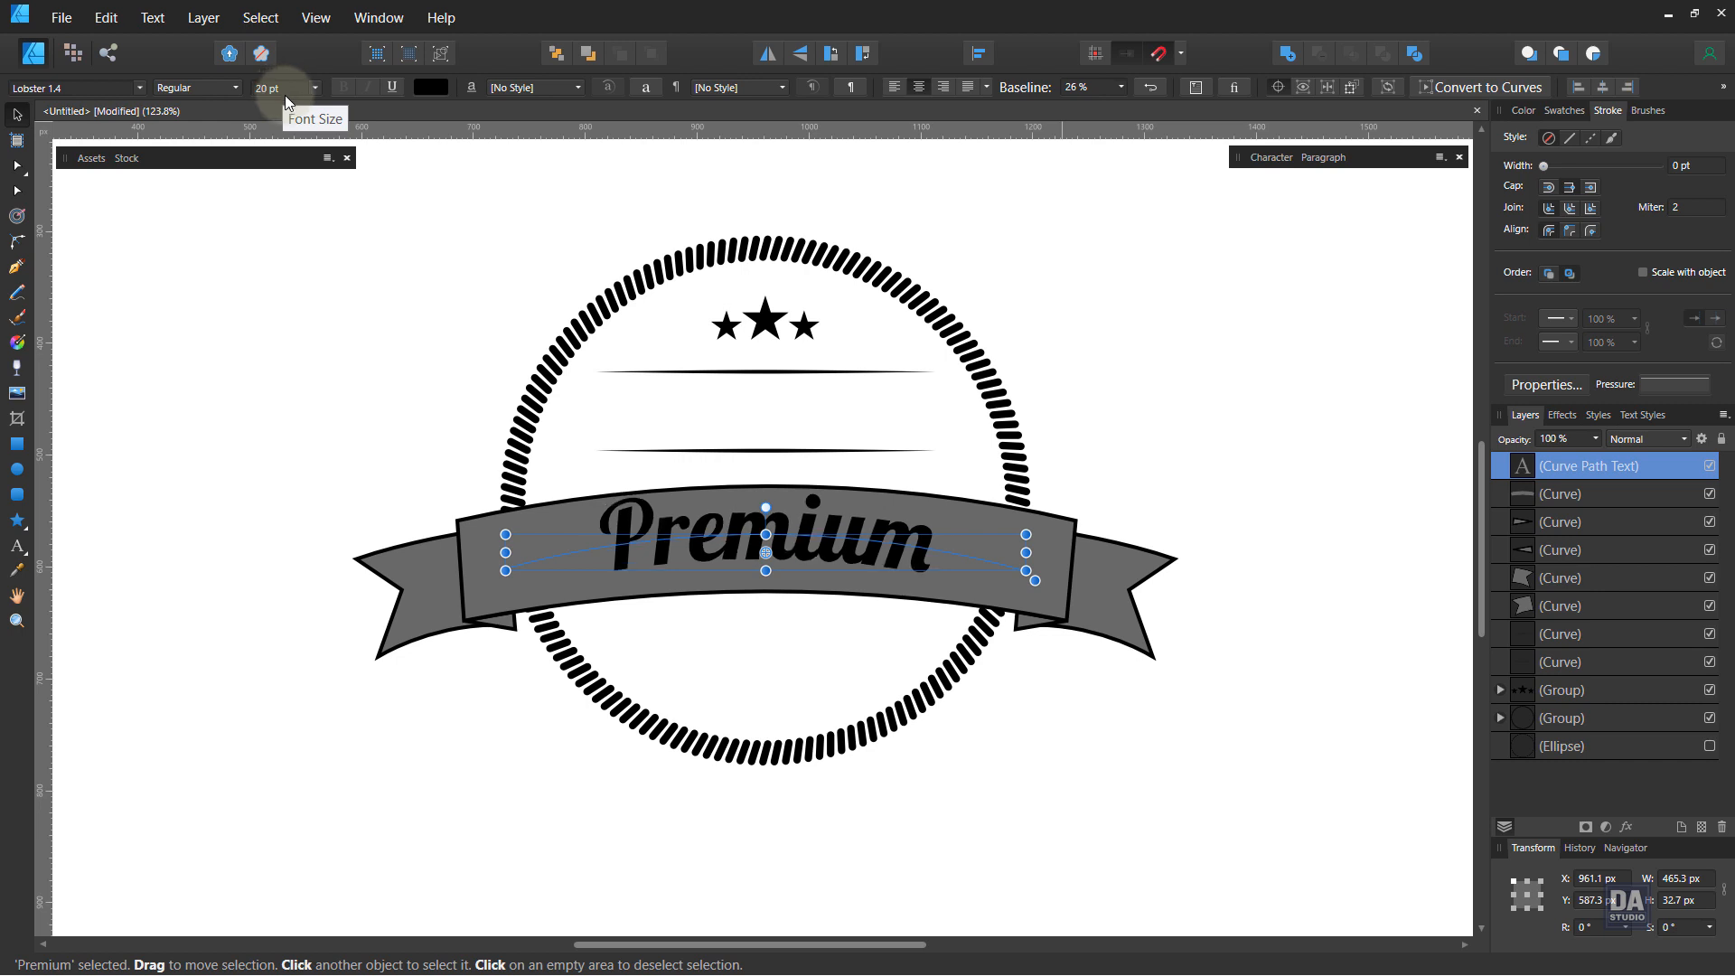
# Step: Raise the arc of the Premium text path by adjusting its curve handle with the Node tool
pyautogui.moveTo(858, 544); pyautogui.dragTo(825, 589)
pyautogui.click(20, 186)
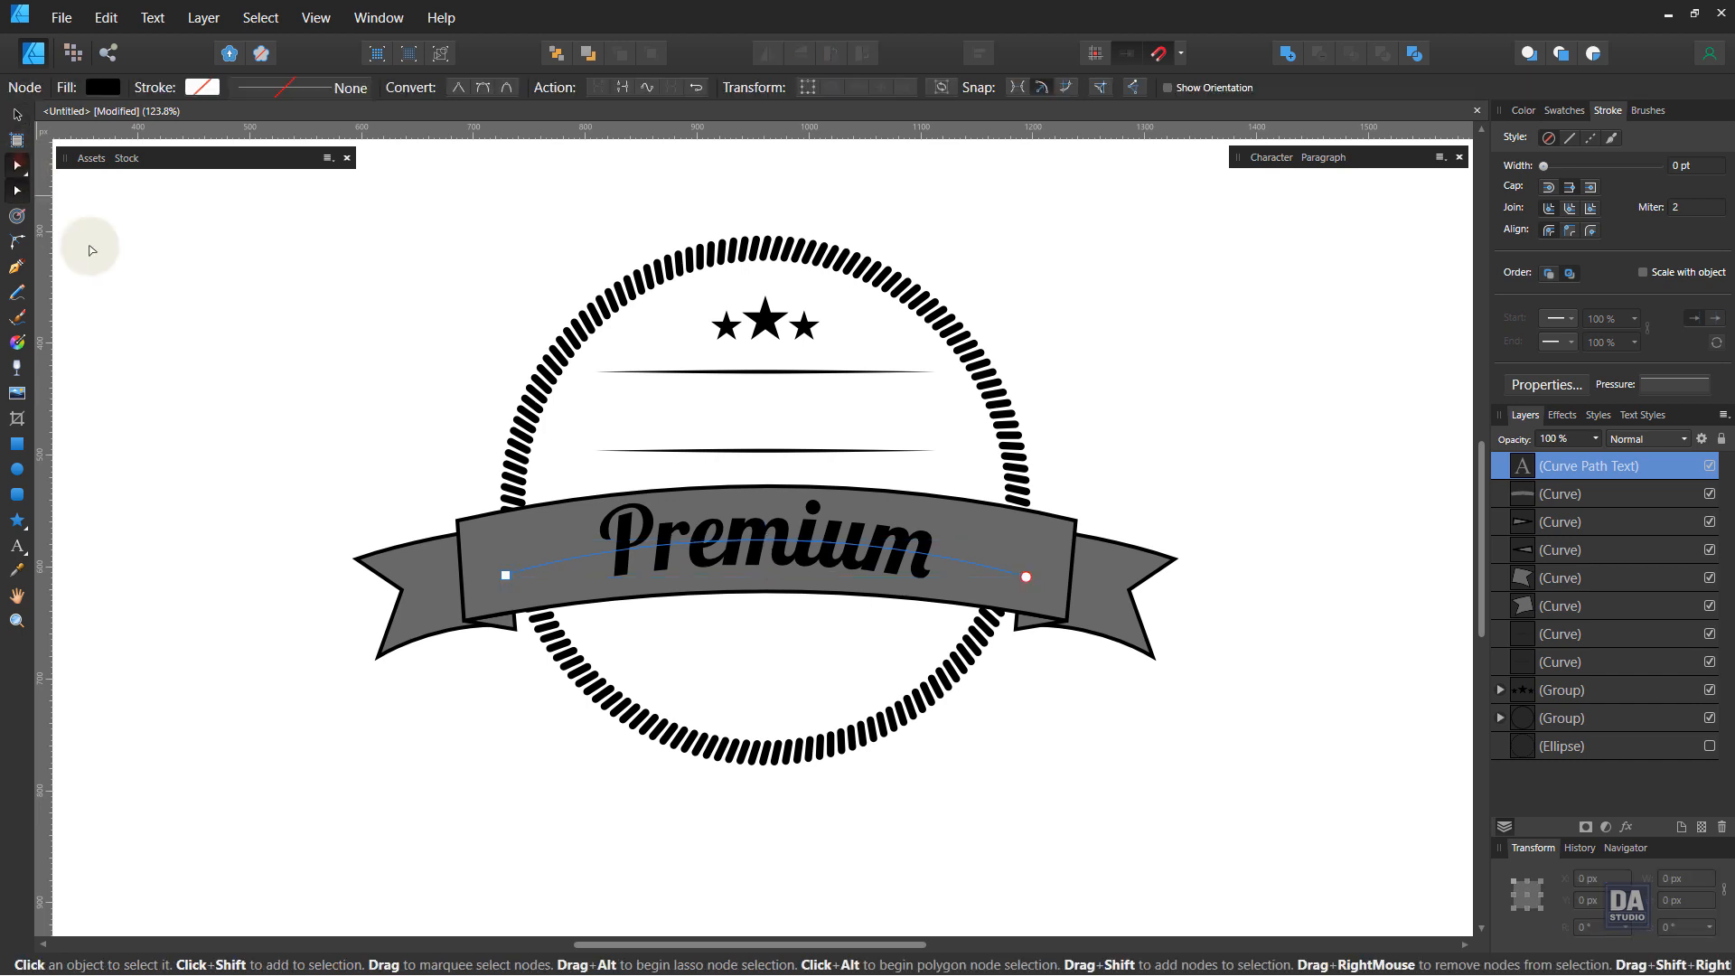
pyautogui.click(1027, 578)
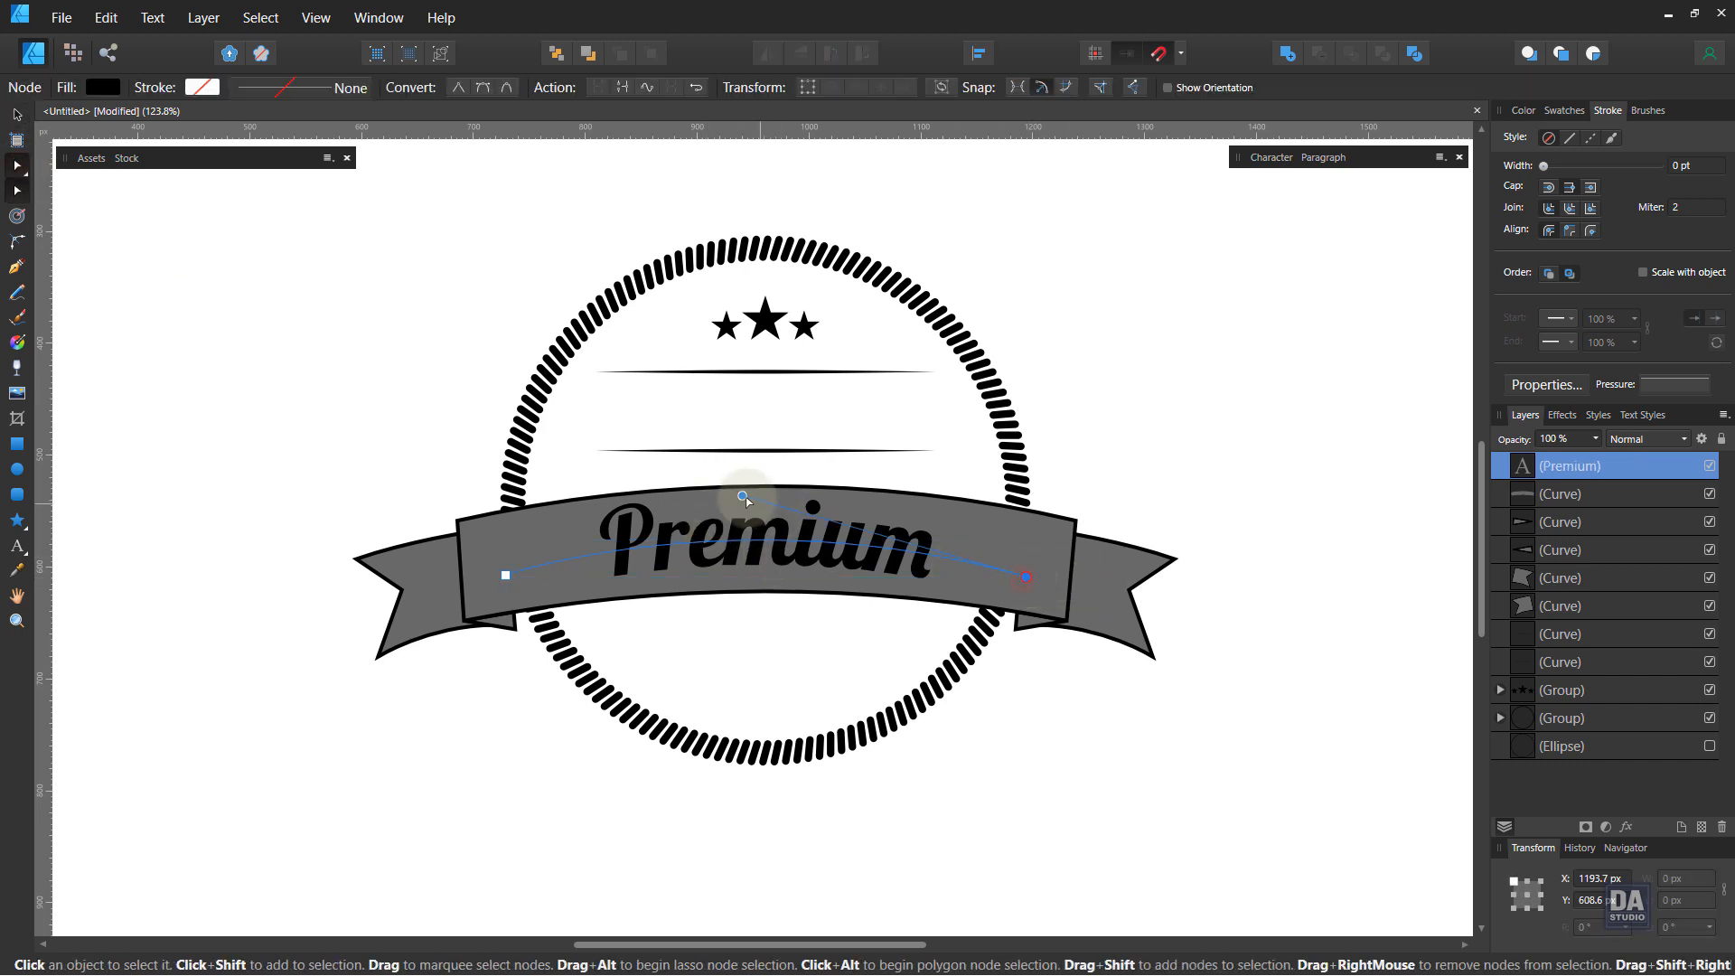
pyautogui.moveTo(742, 496); pyautogui.dragTo(737, 484)
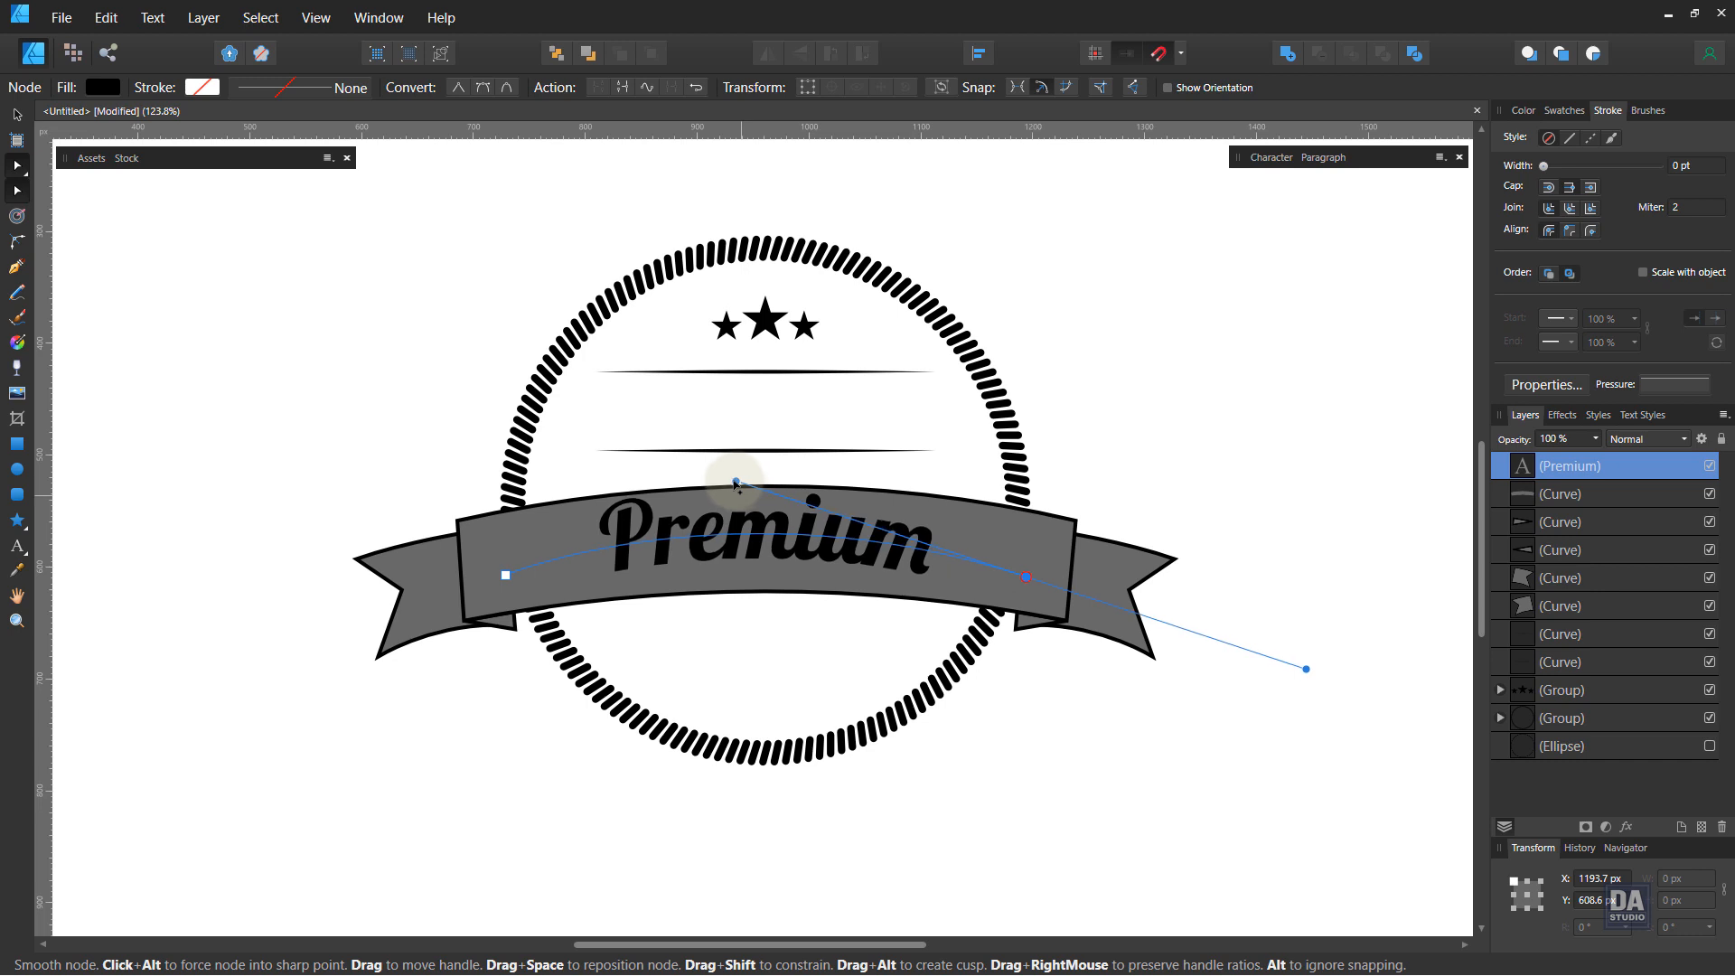
pyautogui.click(506, 576)
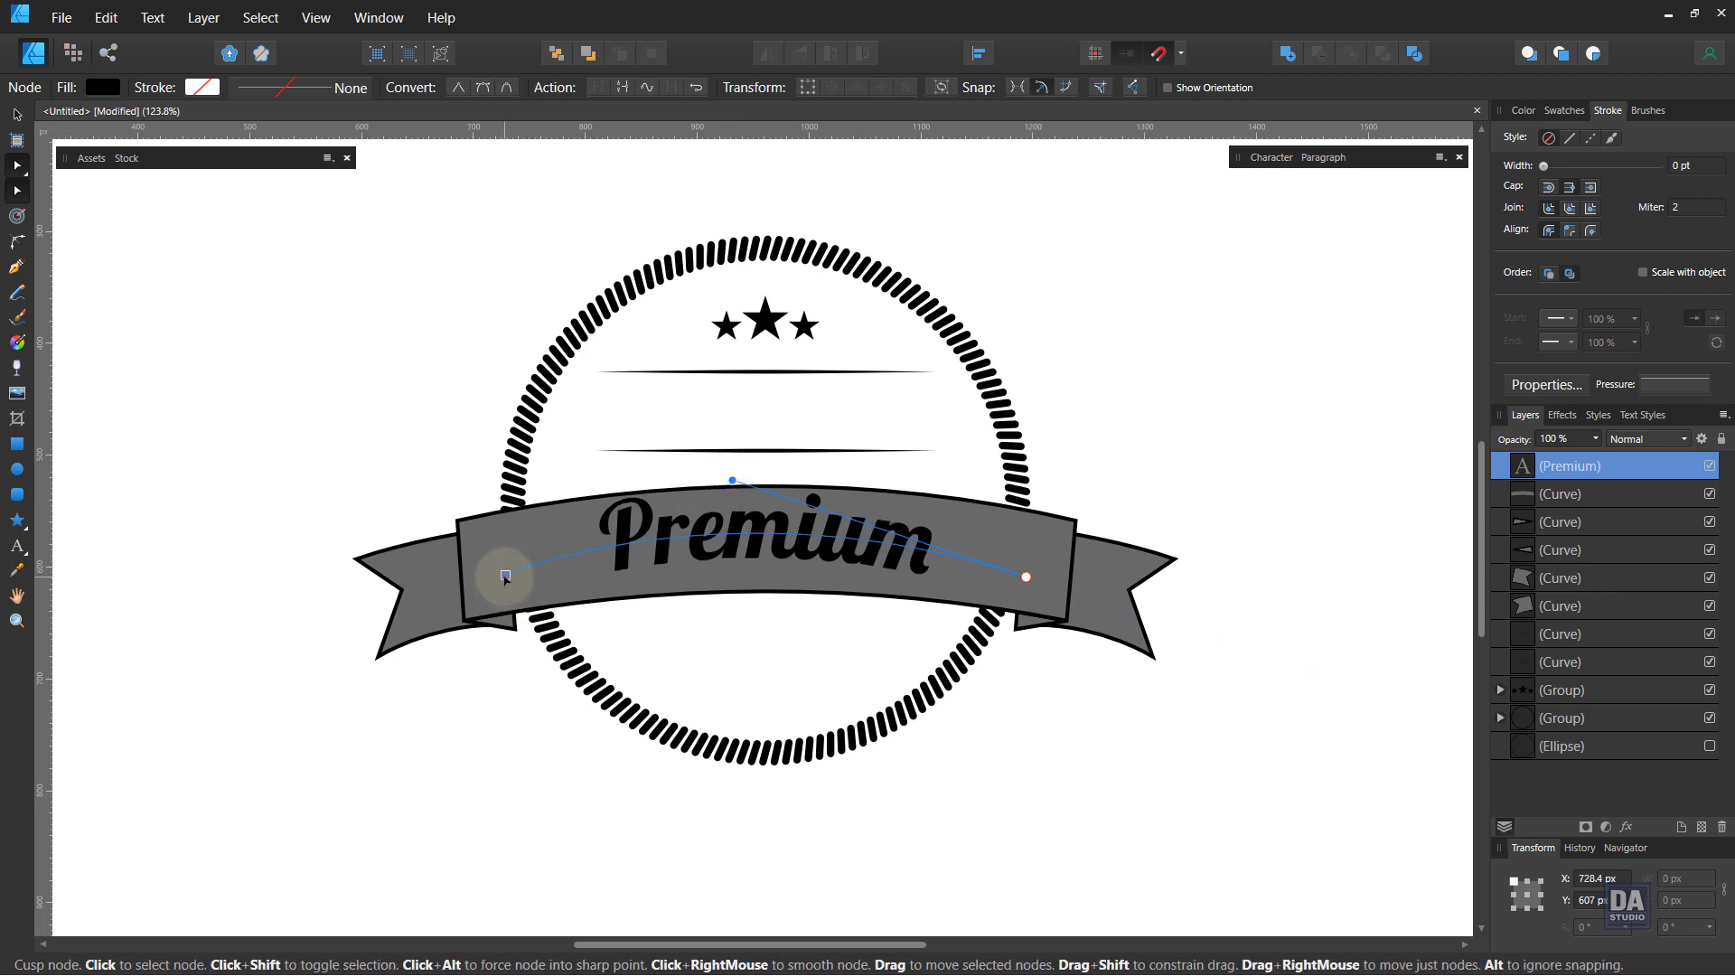
pyautogui.moveTo(507, 577); pyautogui.dragTo(529, 576)
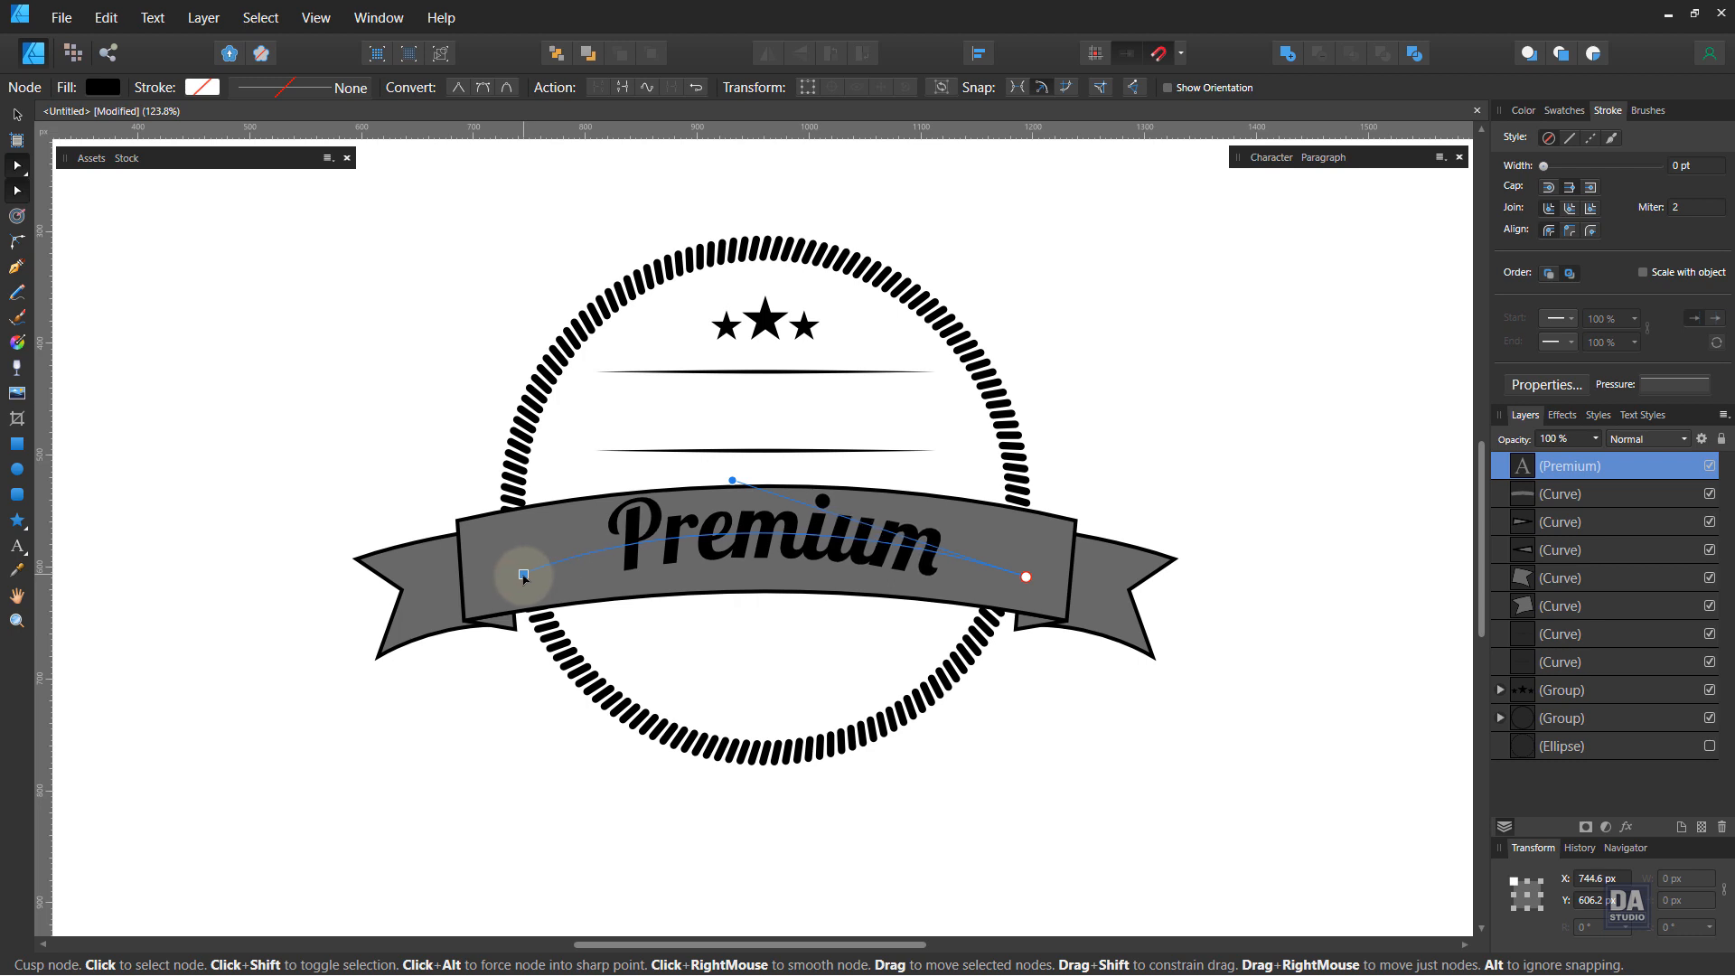
pyautogui.hotkey('ctrl', 'z')
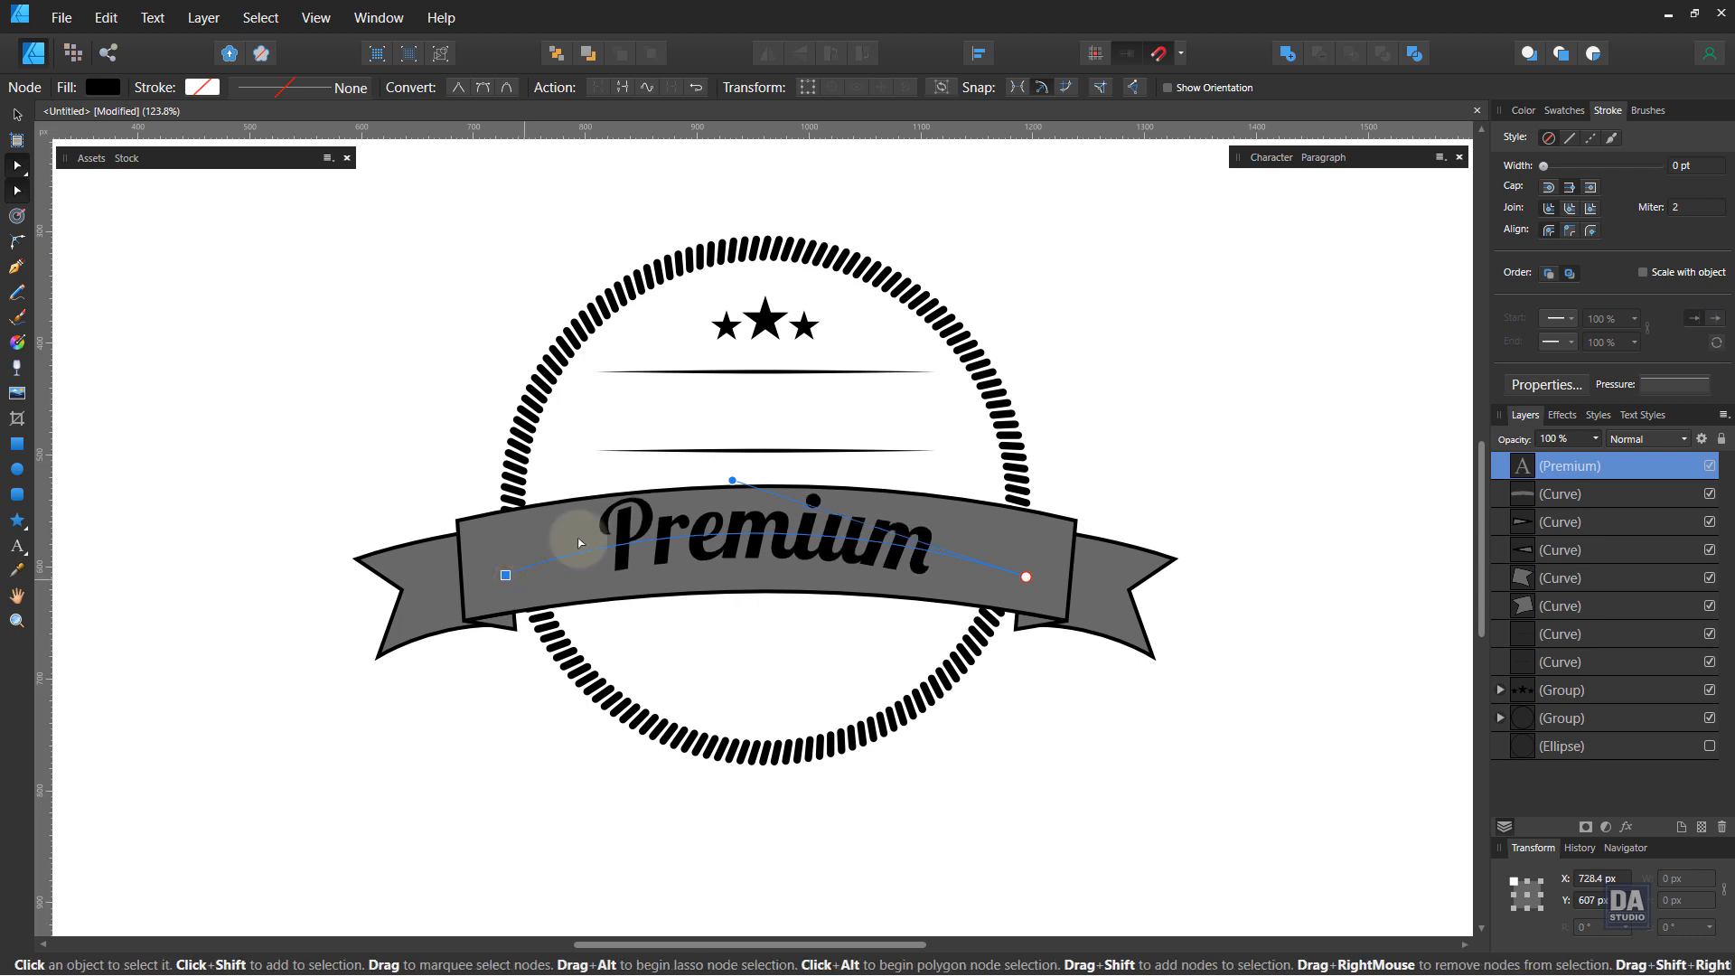
pyautogui.click(736, 482)
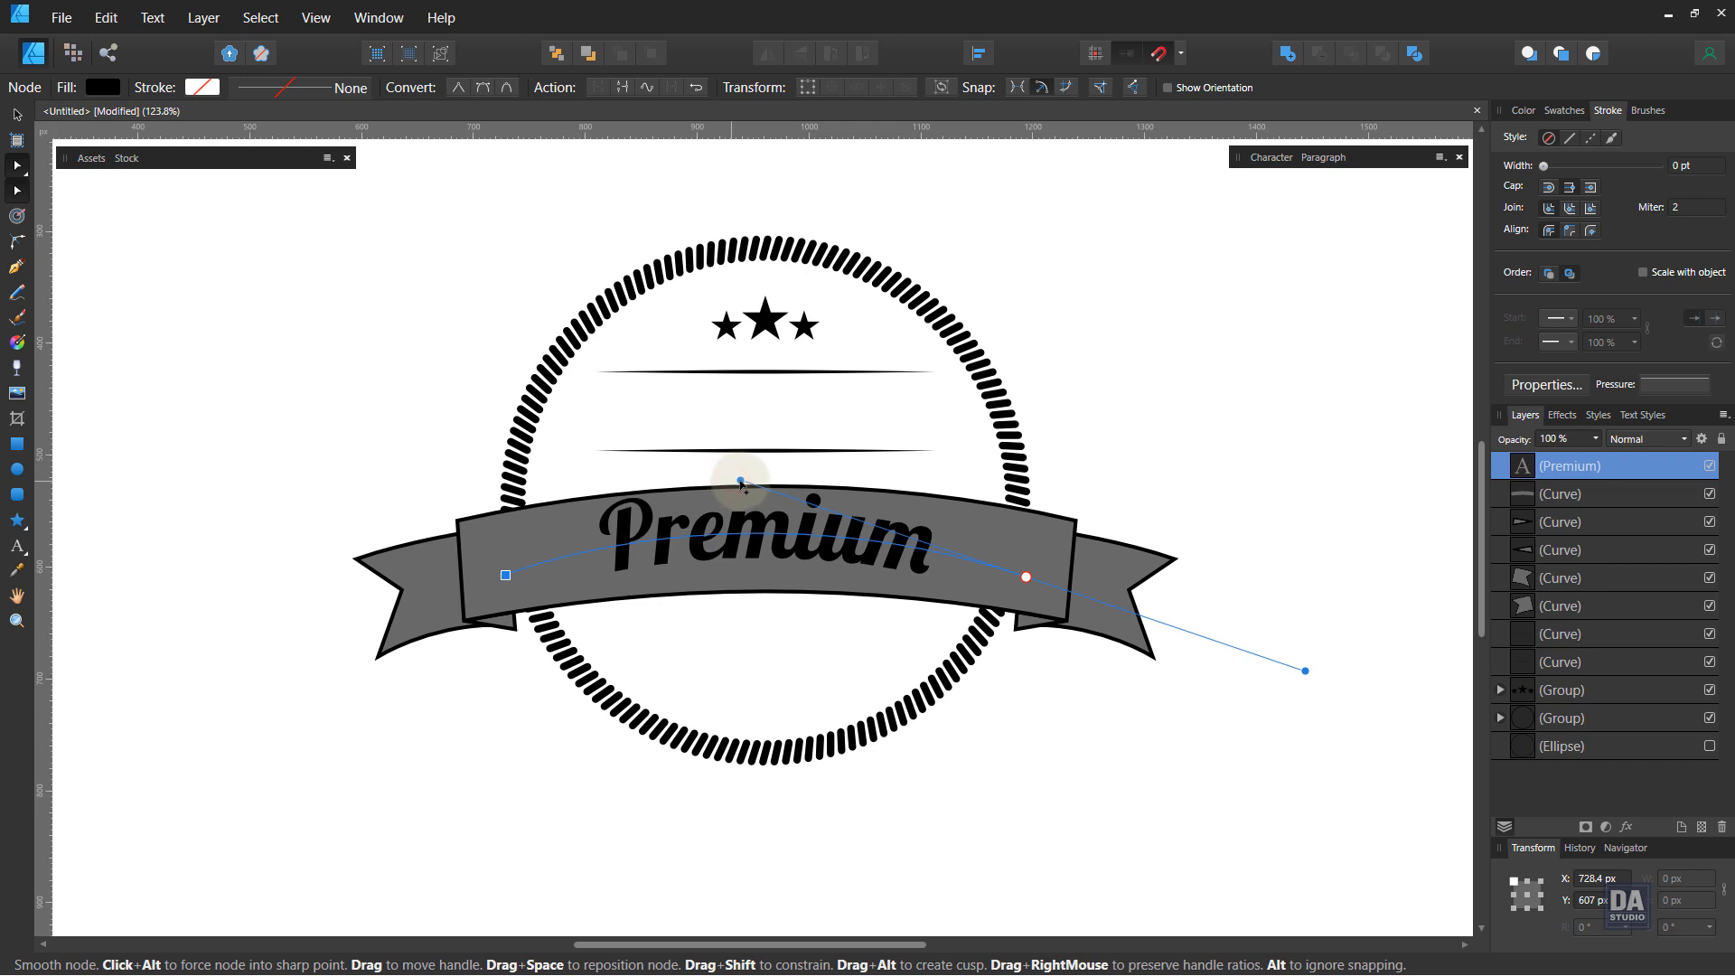
pyautogui.click(20, 119)
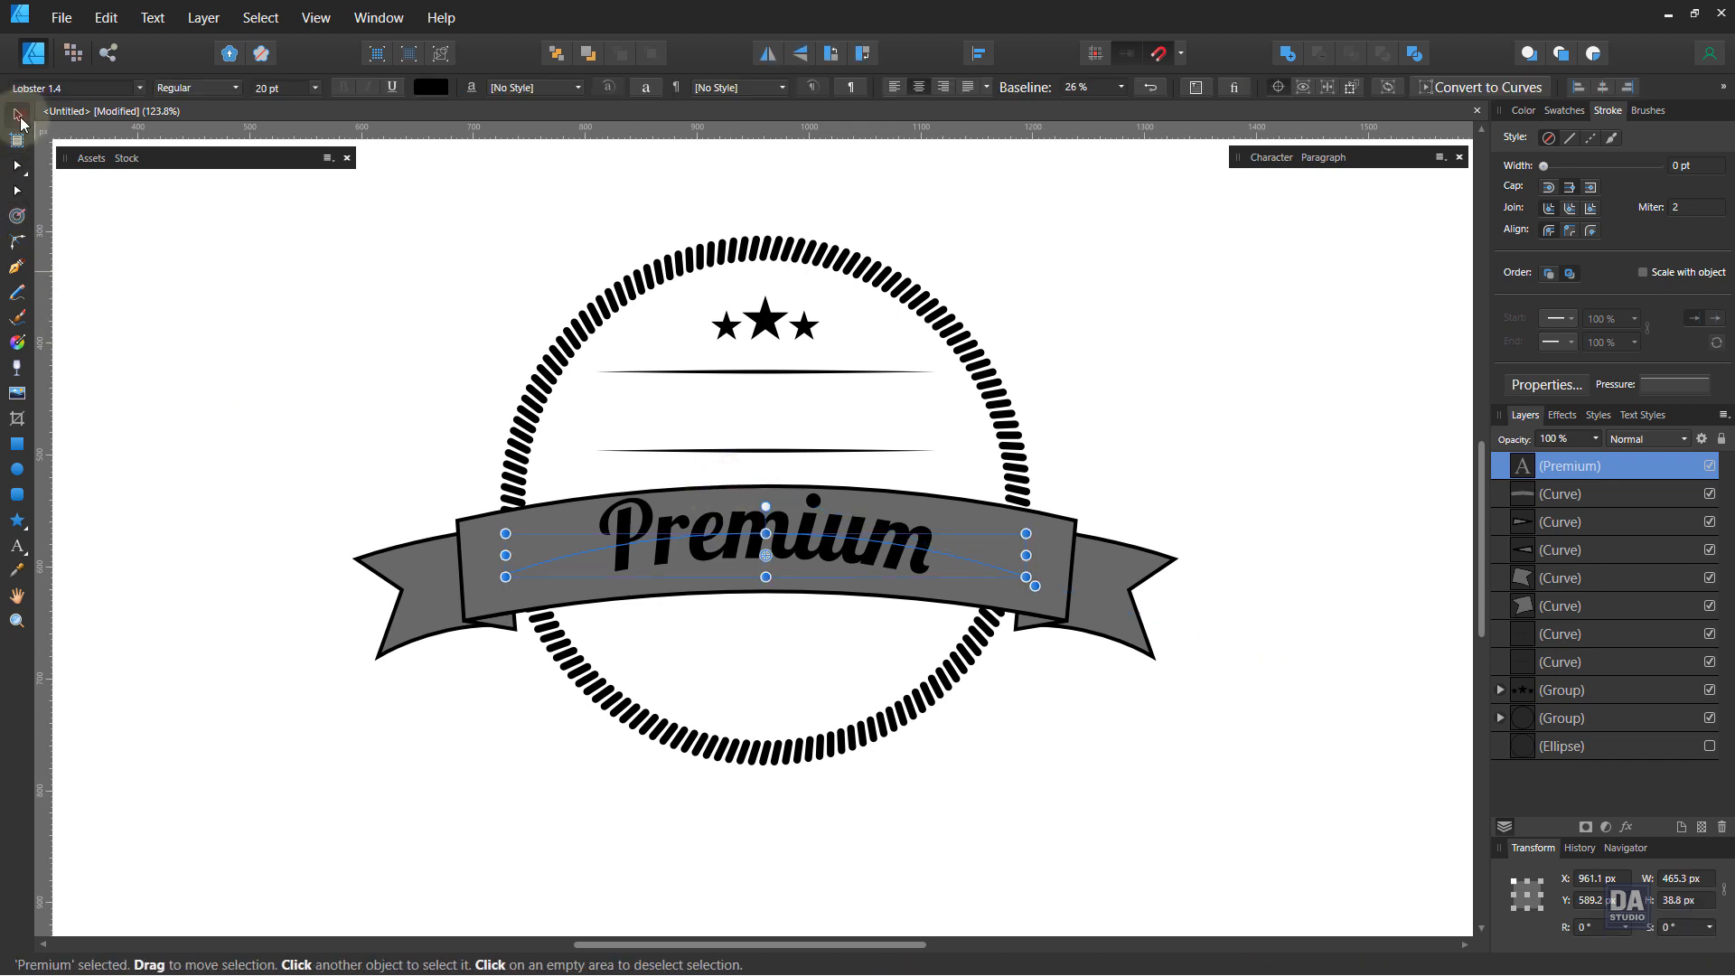
# Step: Nudge the Premium text down three steps and deselect it
pyautogui.press('Down')
pyautogui.press('Down')
pyautogui.press('Down')
pyautogui.press('Down')
pyautogui.press('Down')
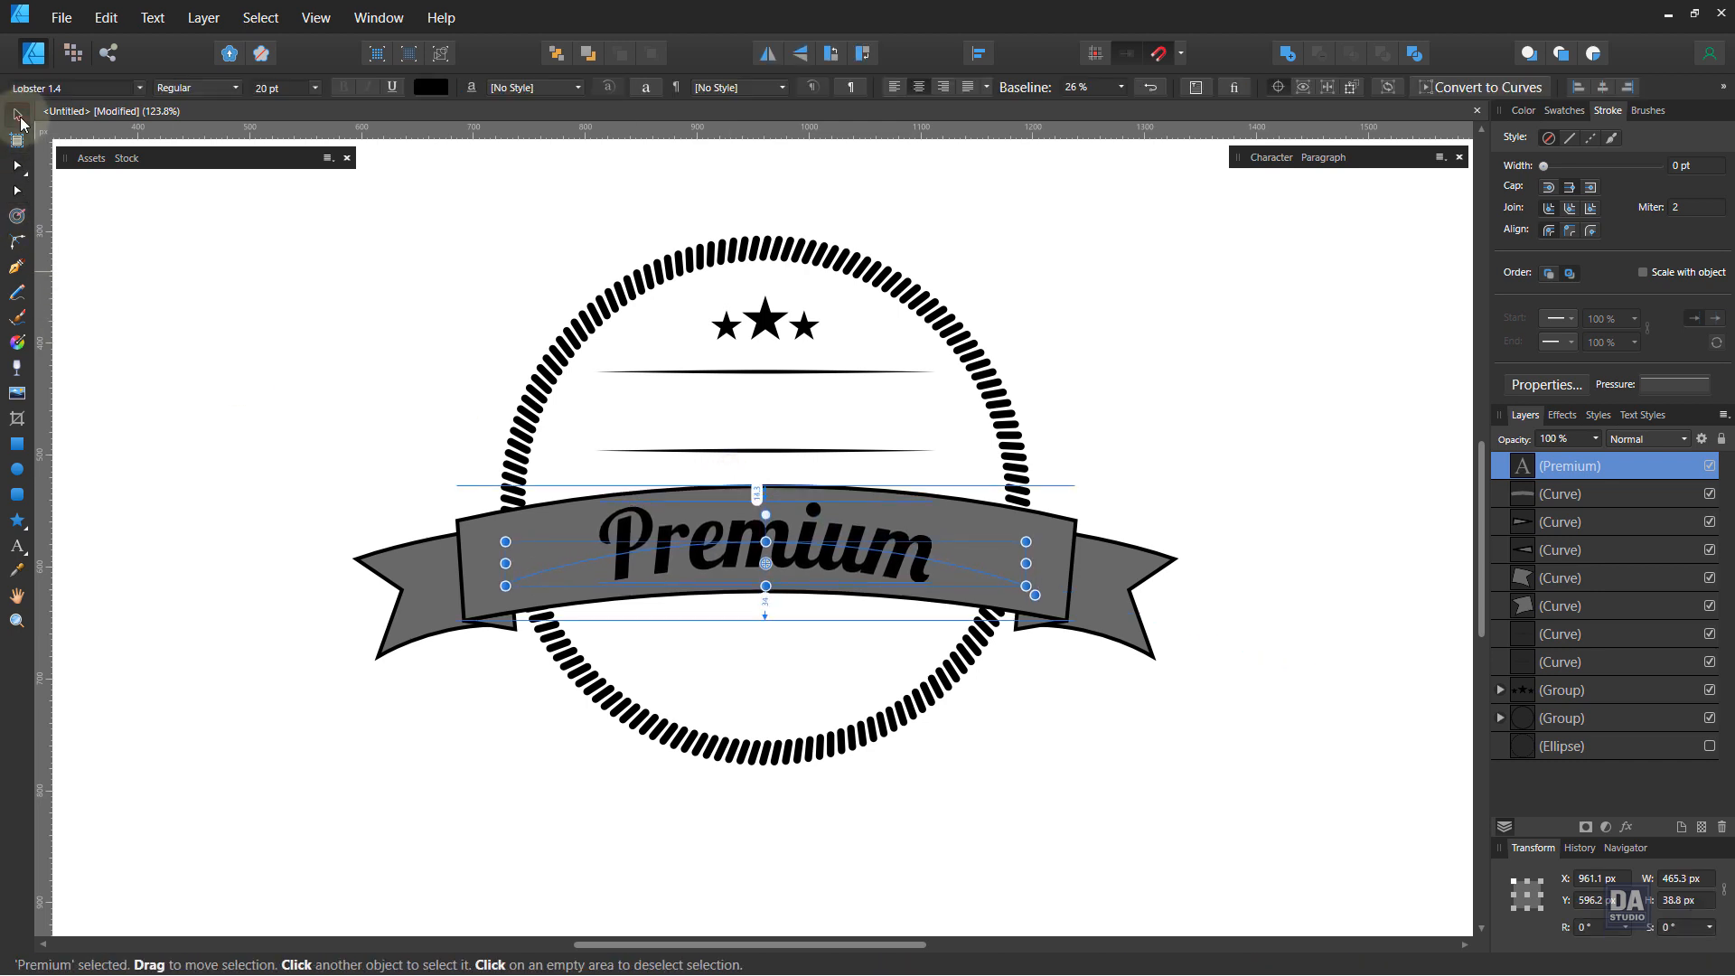
pyautogui.click(504, 735)
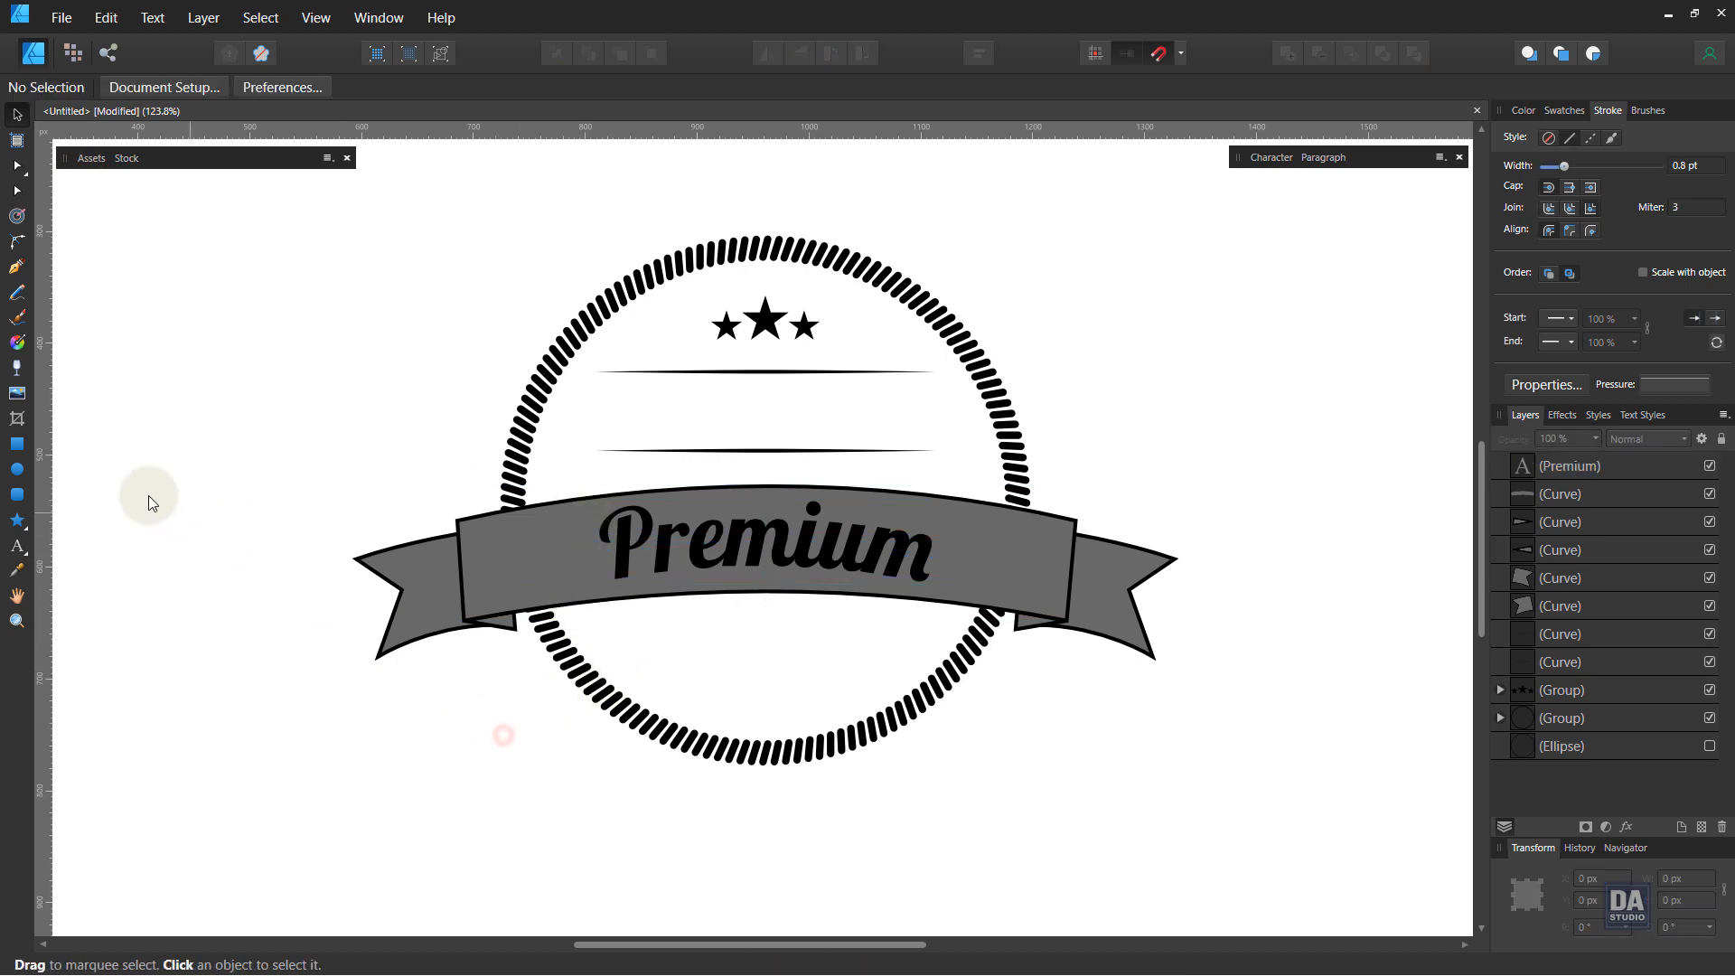
# Step: Create art text reading QUALITY below the banner inside the ring
pyautogui.click(16, 546)
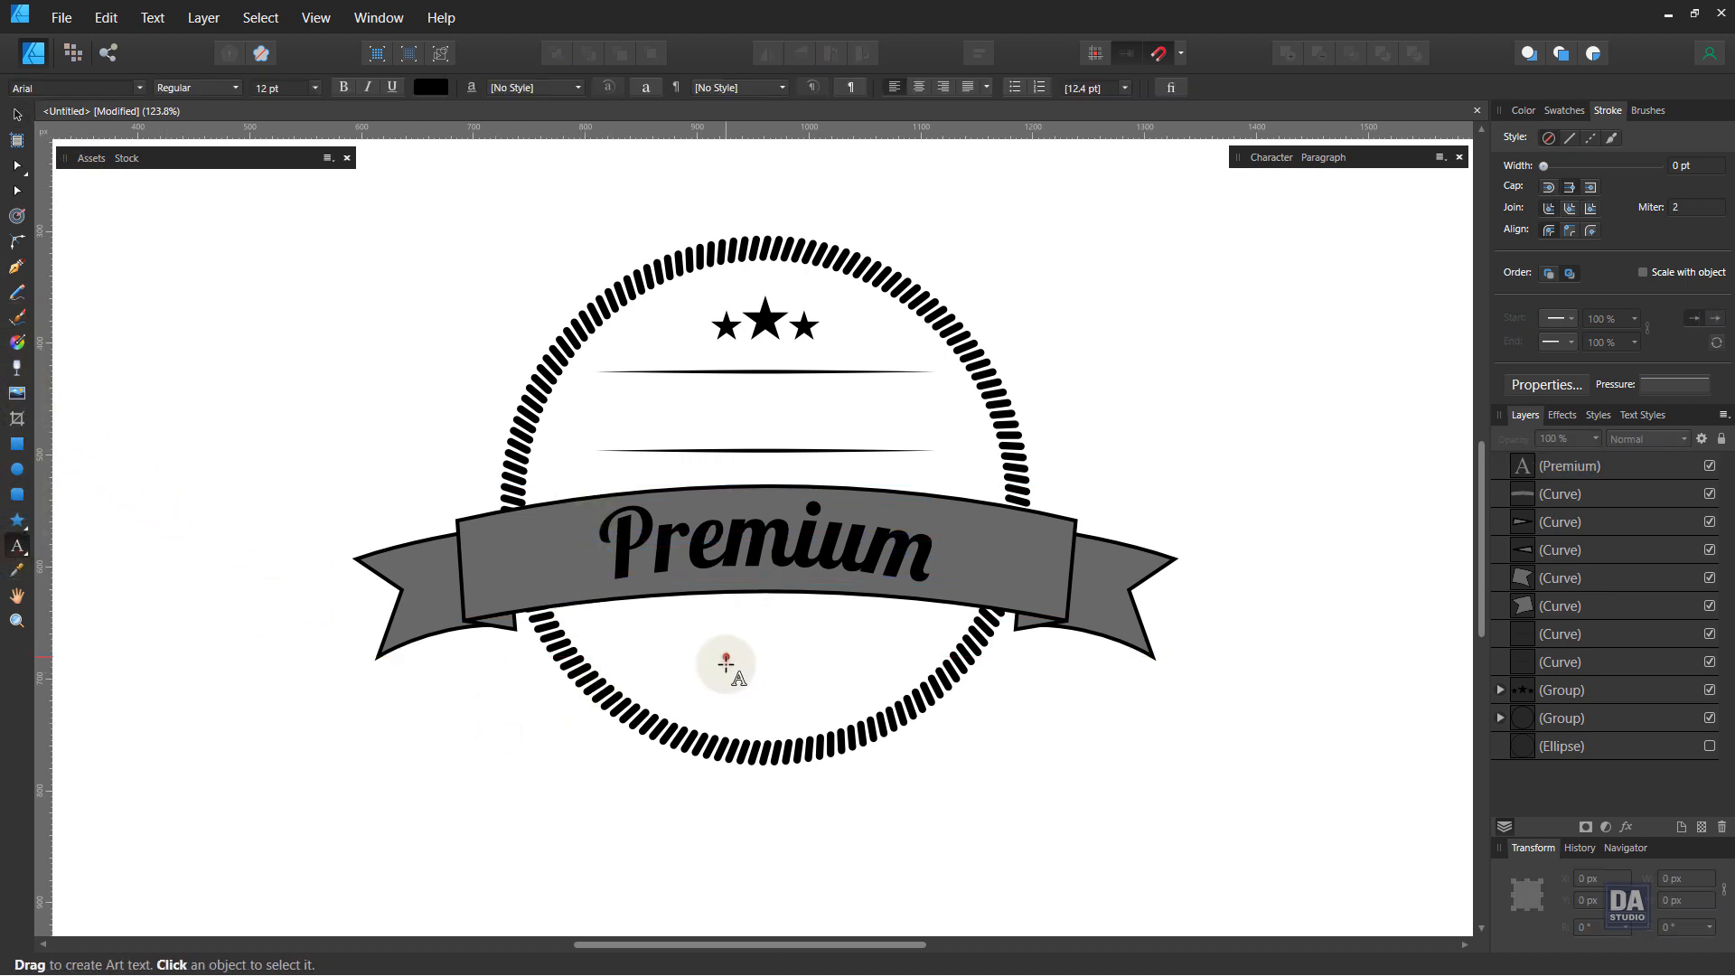
pyautogui.moveTo(725, 665); pyautogui.dragTo(759, 696)
pyautogui.write('Q')
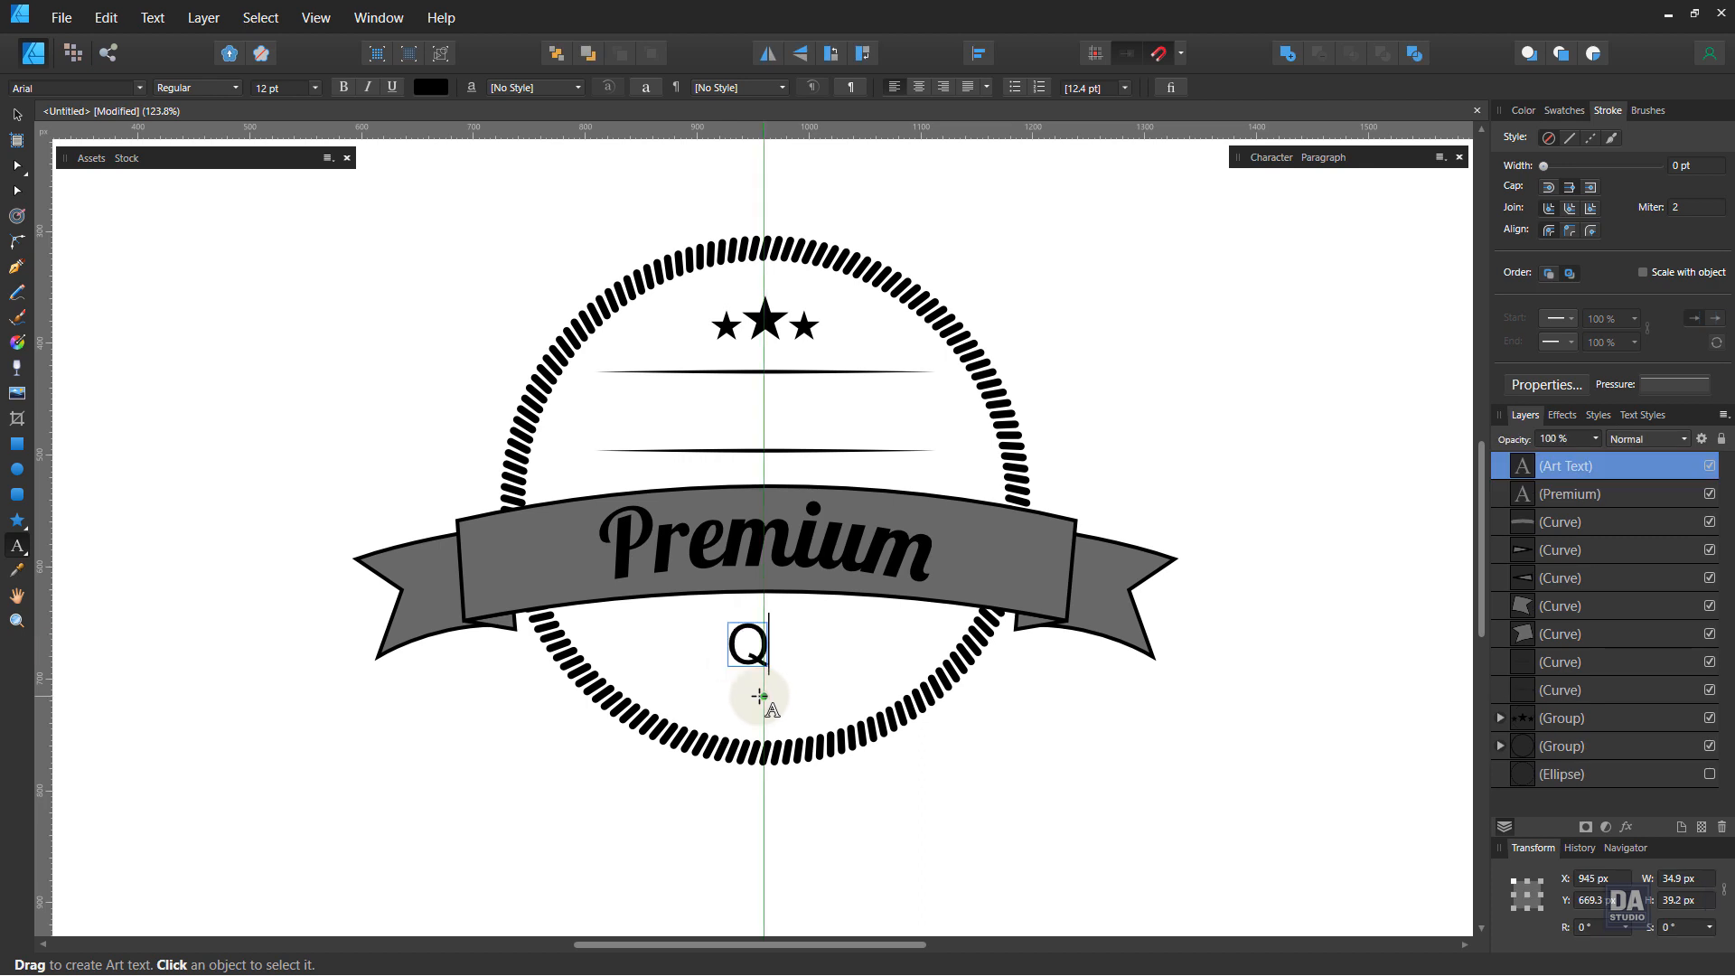
pyautogui.write('UALITY')
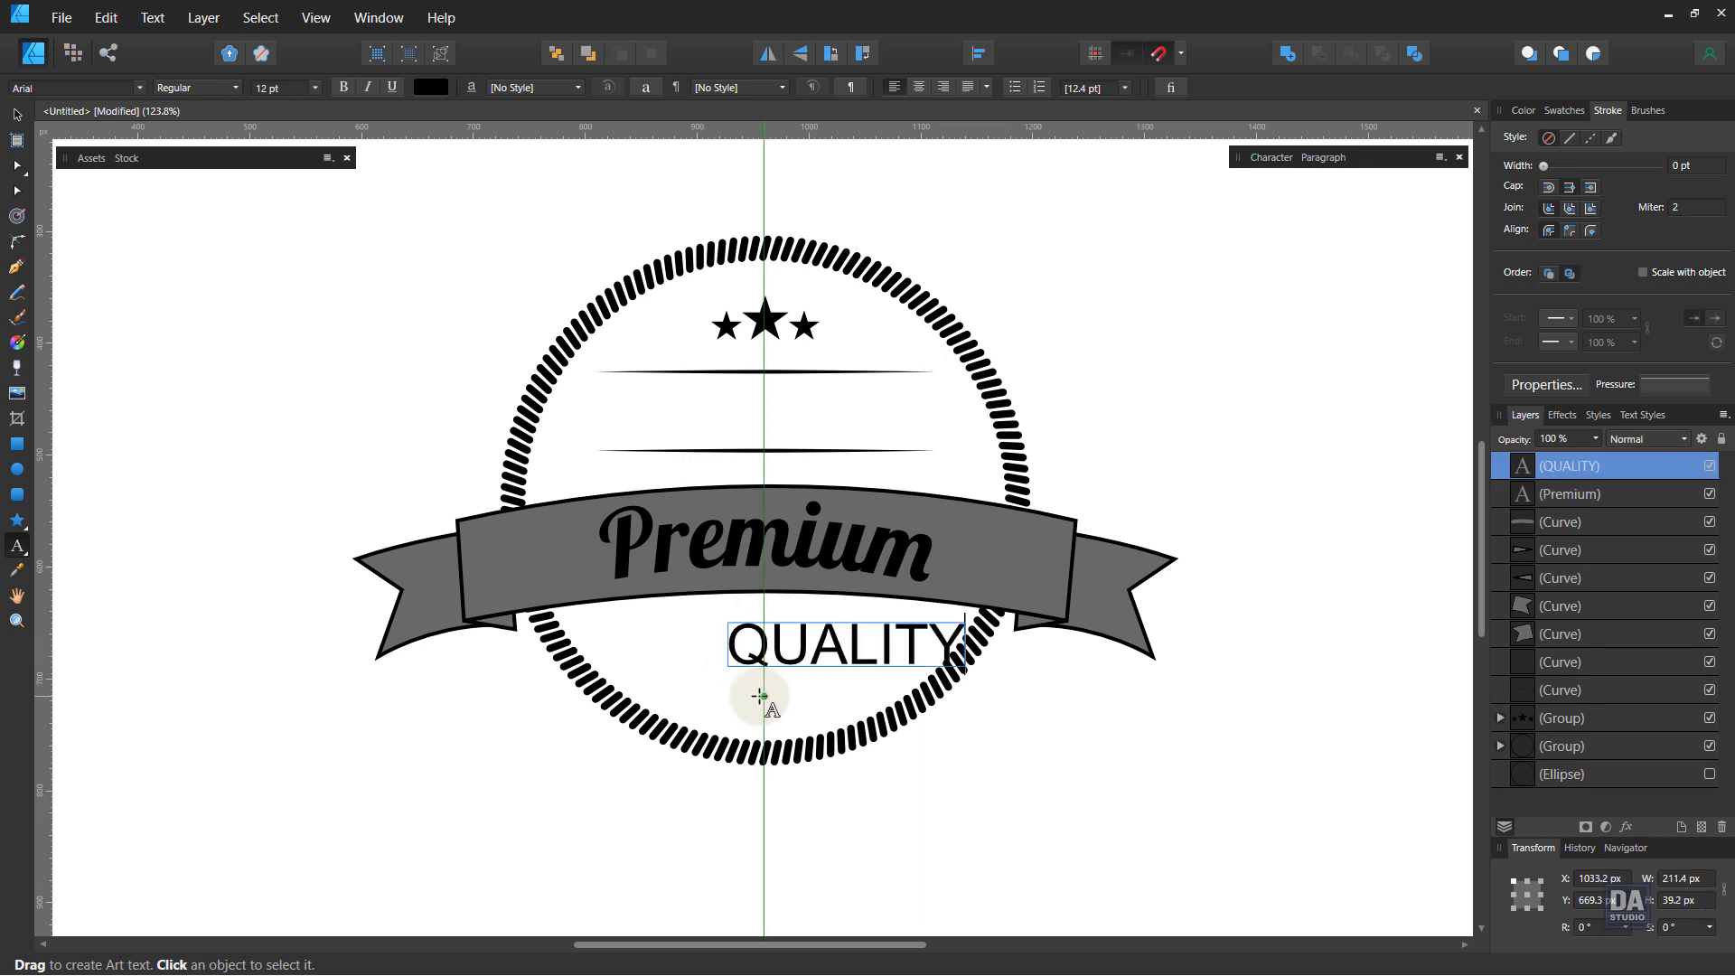
# Step: Set the QUALITY text's font to Bebas Neue Pro, center-align it and enlarge it slightly
pyautogui.click(16, 115)
pyautogui.click(56, 91)
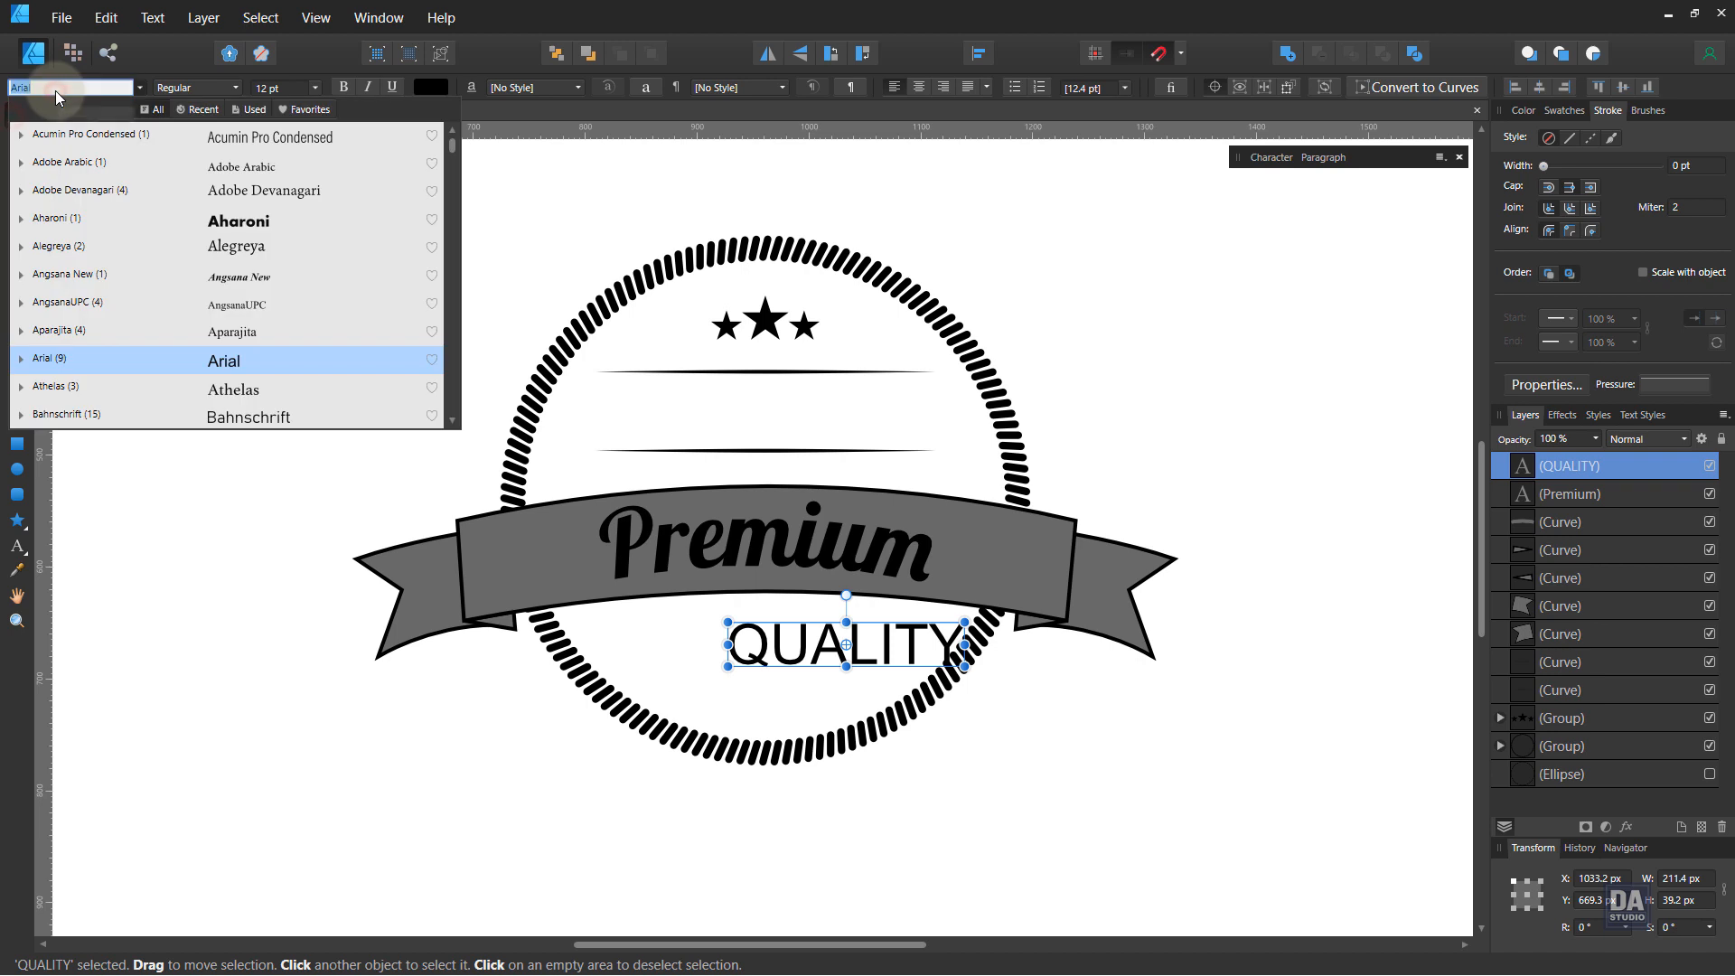
pyautogui.write('beba')
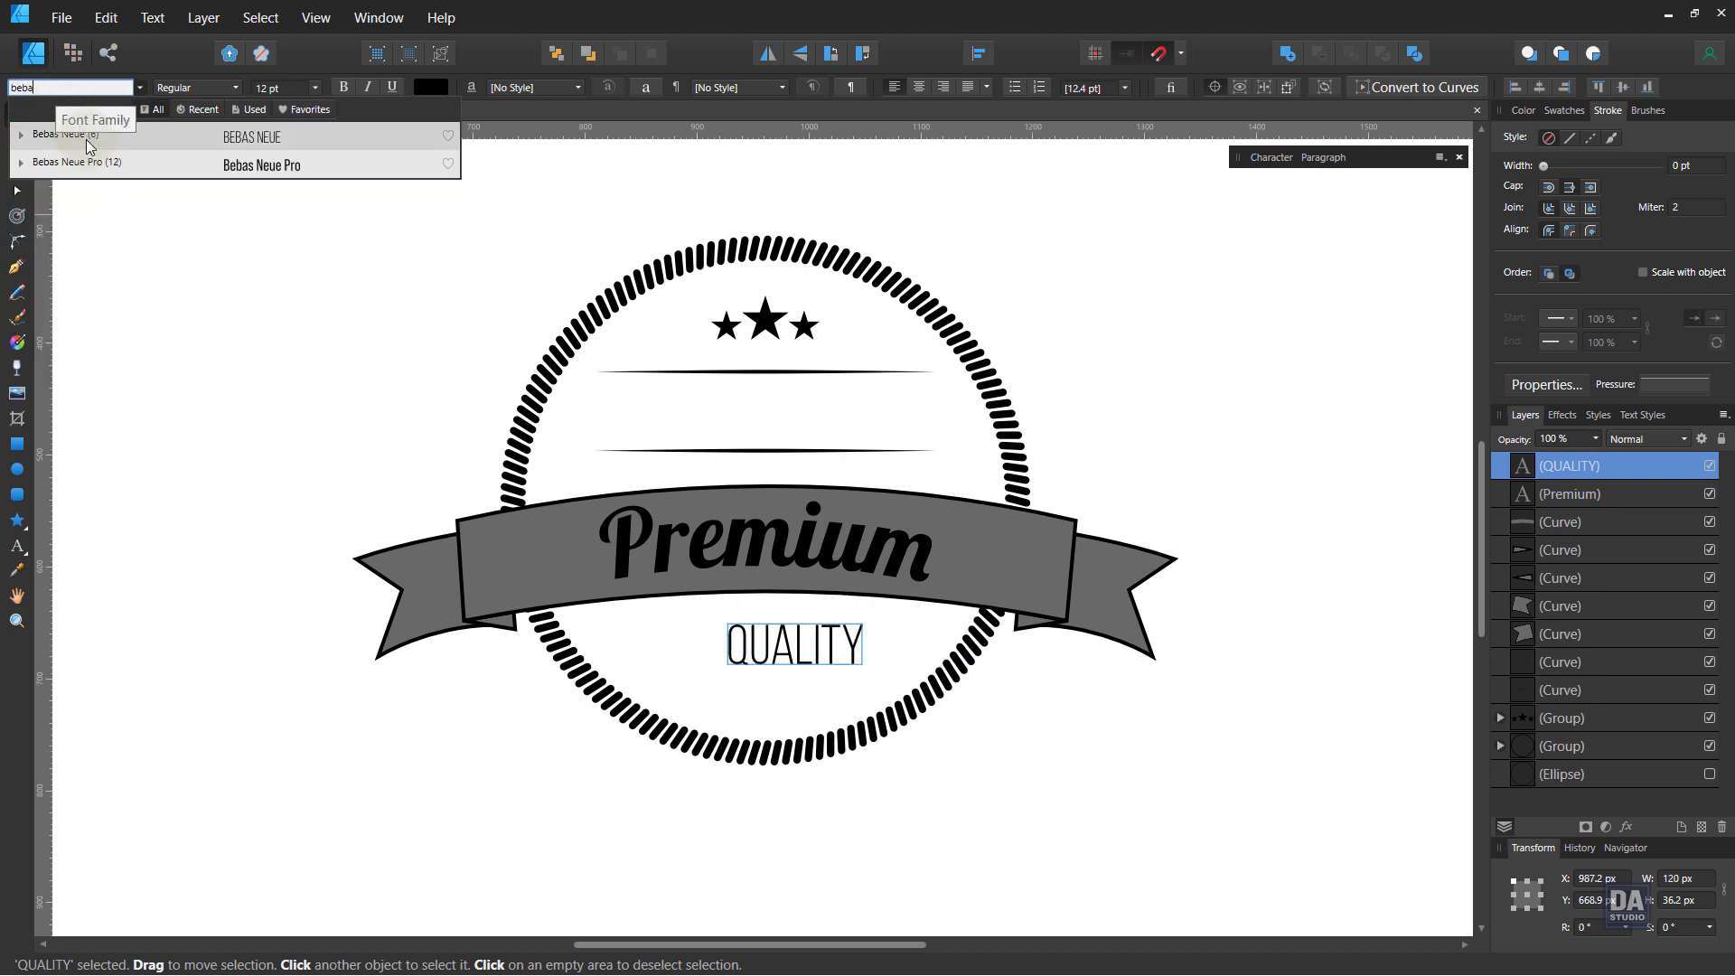
pyautogui.click(88, 162)
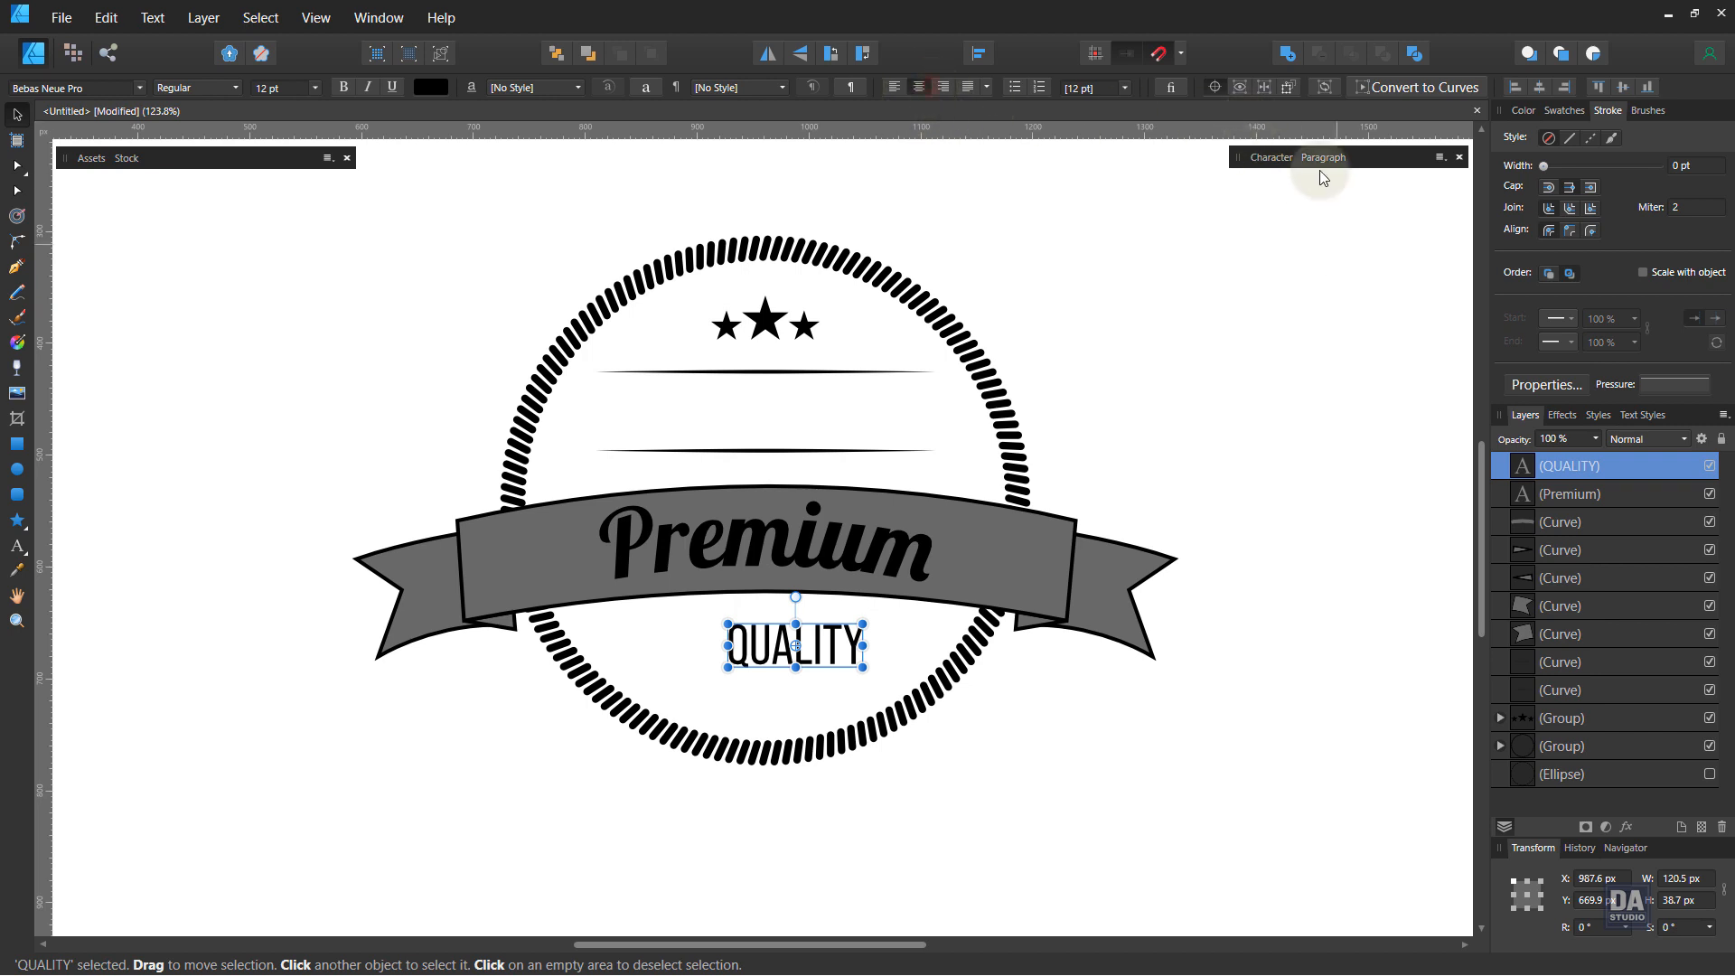
pyautogui.click(1539, 87)
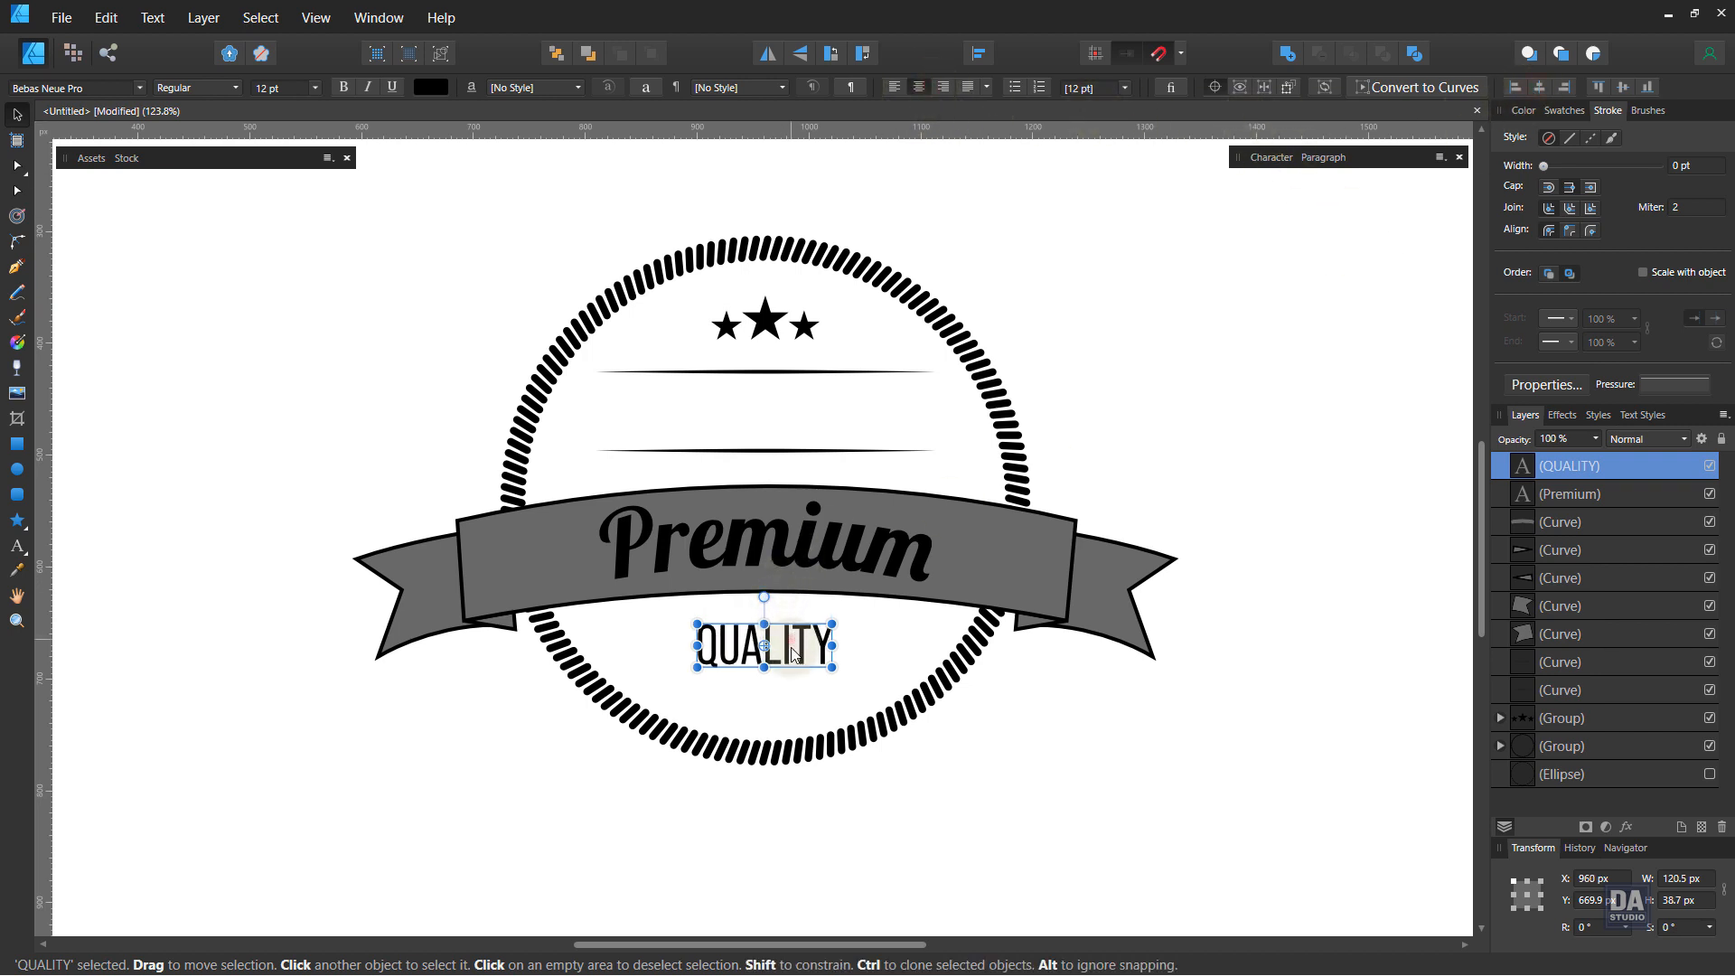
pyautogui.moveTo(793, 654); pyautogui.dragTo(837, 676)
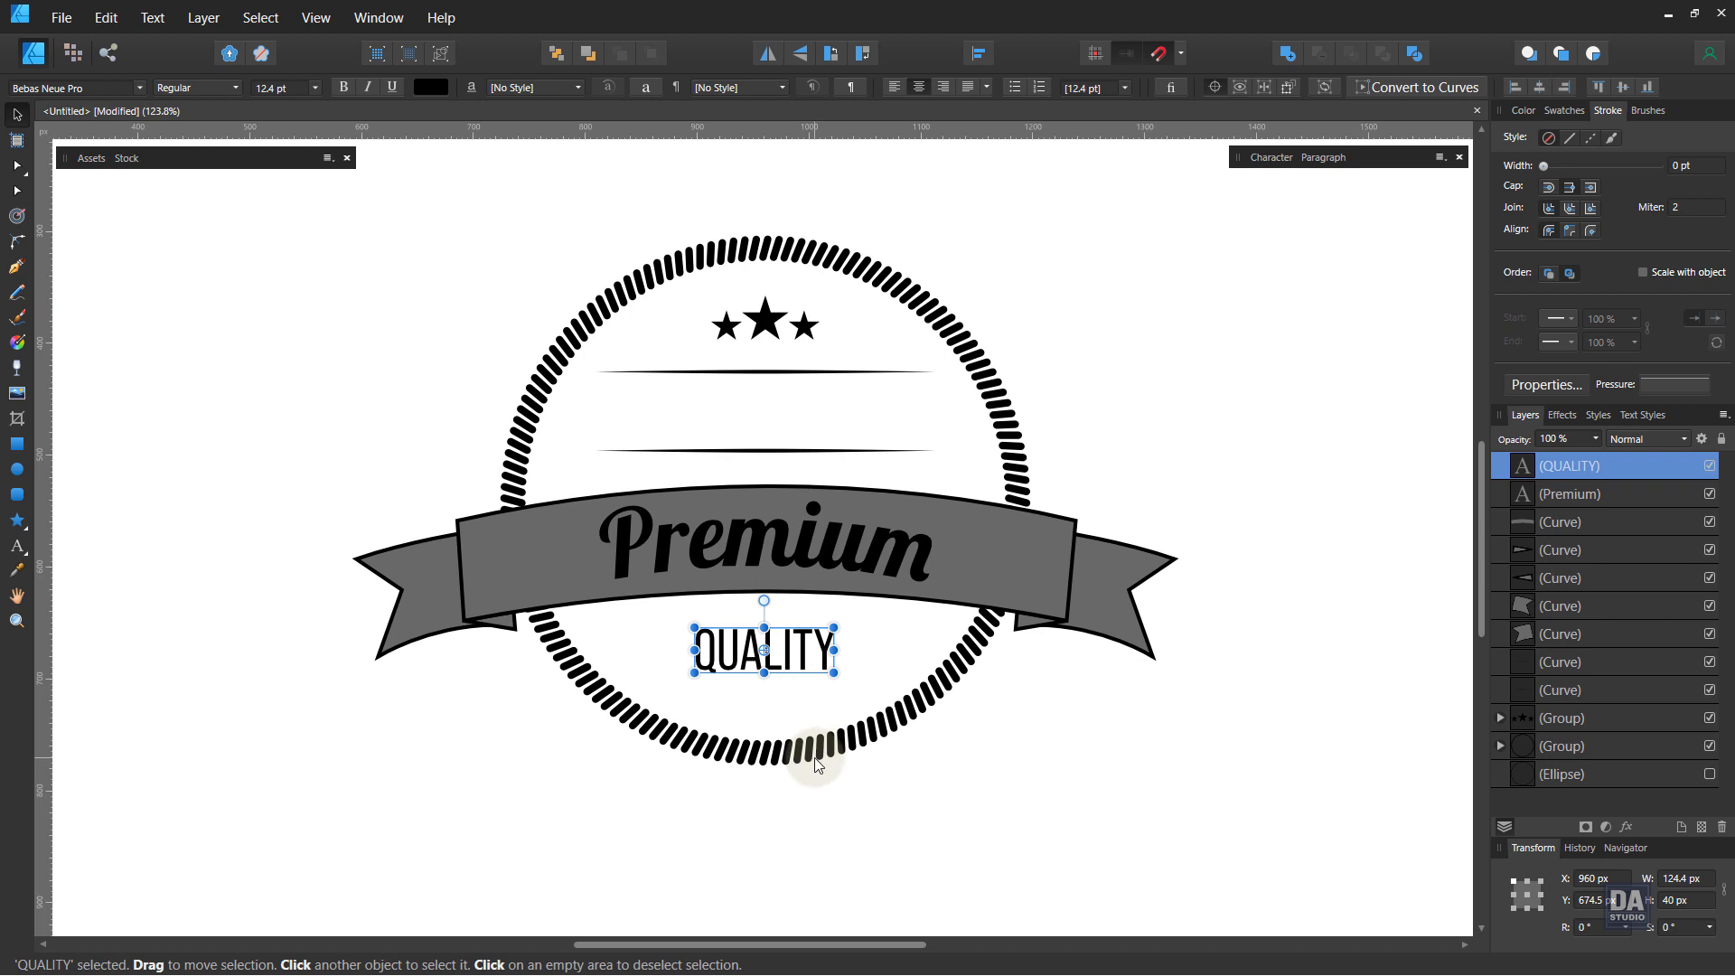
# Step: Select the banner pieces together with the Premium and QUALITY texts and move them down slightly
pyautogui.keyDown('shift'); pyautogui.click(837, 557); pyautogui.keyUp('shift')
pyautogui.keyDown('shift'); pyautogui.click(1097, 589); pyautogui.keyUp('shift')
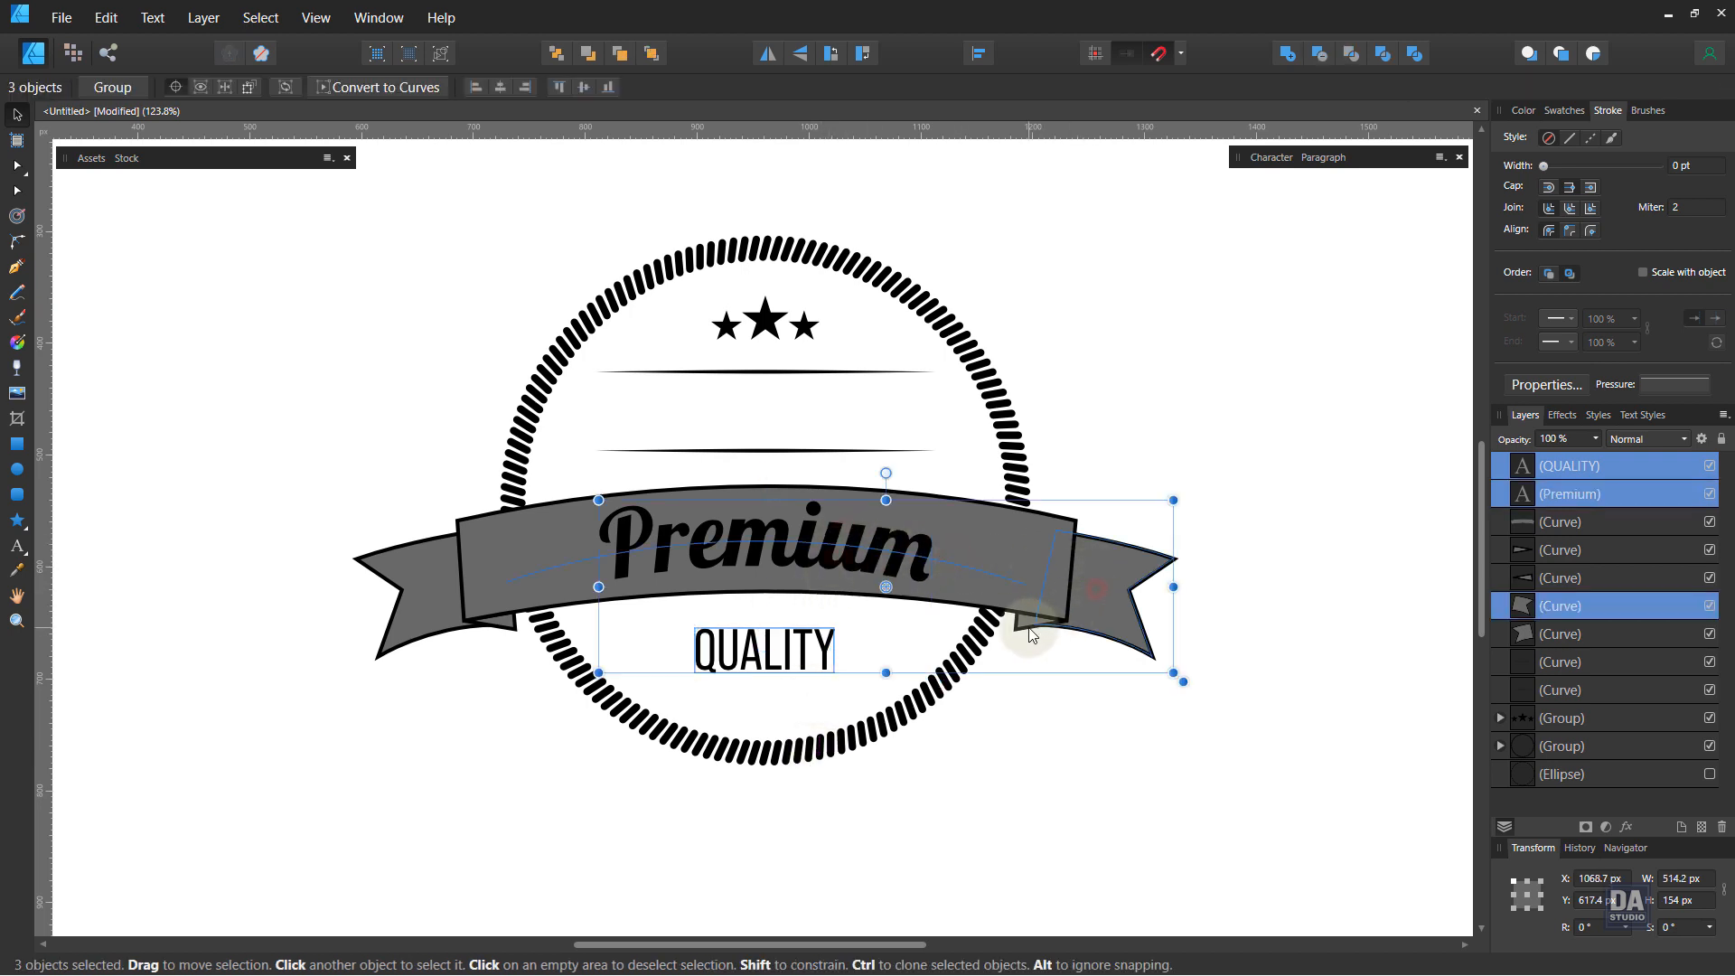
pyautogui.keyDown('shift'); pyautogui.click(1023, 608); pyautogui.keyUp('shift')
pyautogui.keyDown('shift'); pyautogui.click(1062, 529); pyautogui.keyUp('shift')
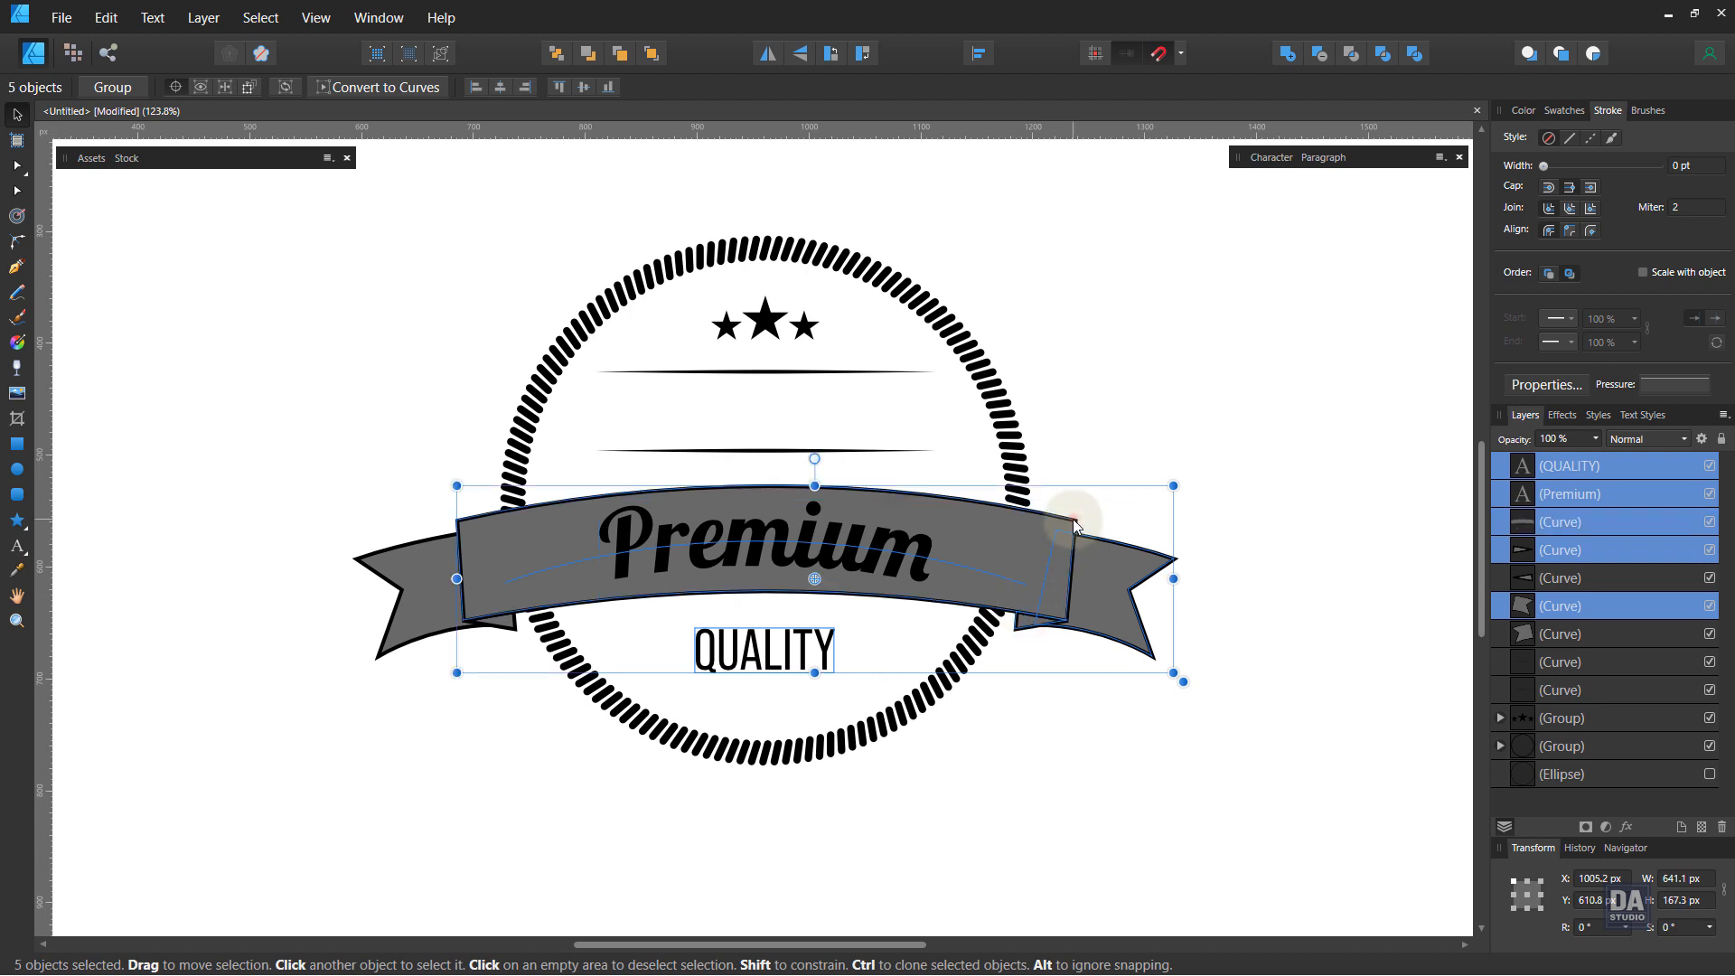
pyautogui.keyDown('shift'); pyautogui.click(476, 634); pyautogui.keyUp('shift')
pyautogui.keyDown('shift'); pyautogui.click(505, 625); pyautogui.keyUp('shift')
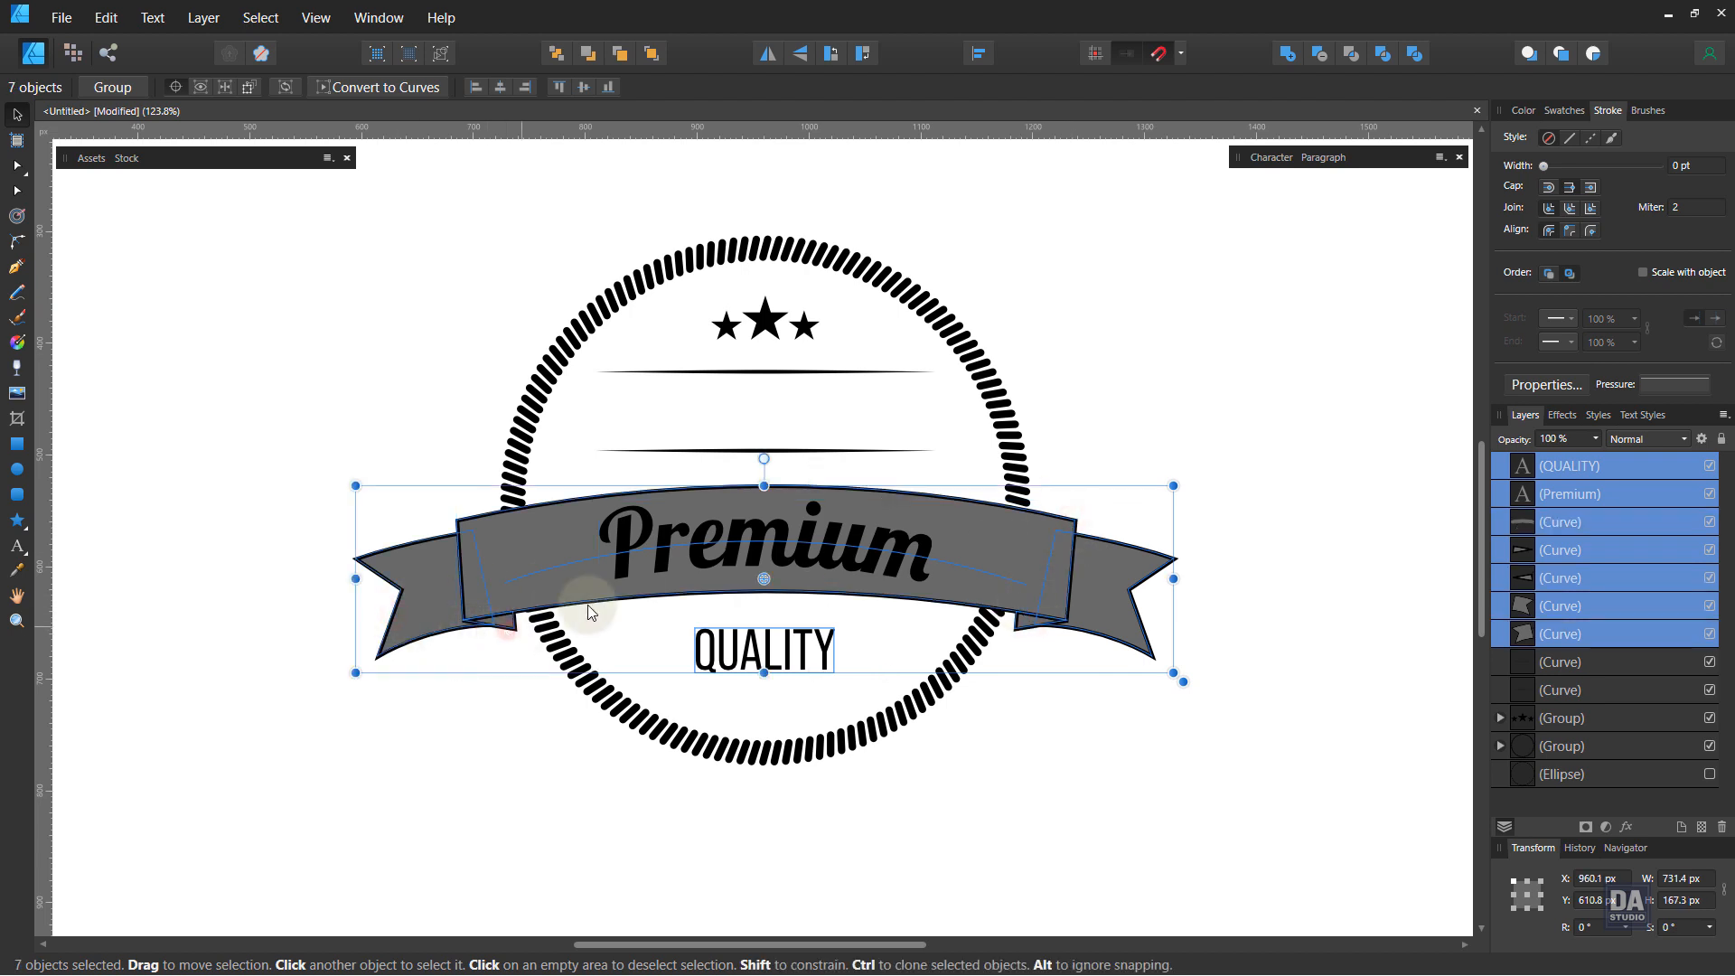
pyautogui.moveTo(604, 611); pyautogui.dragTo(638, 584)
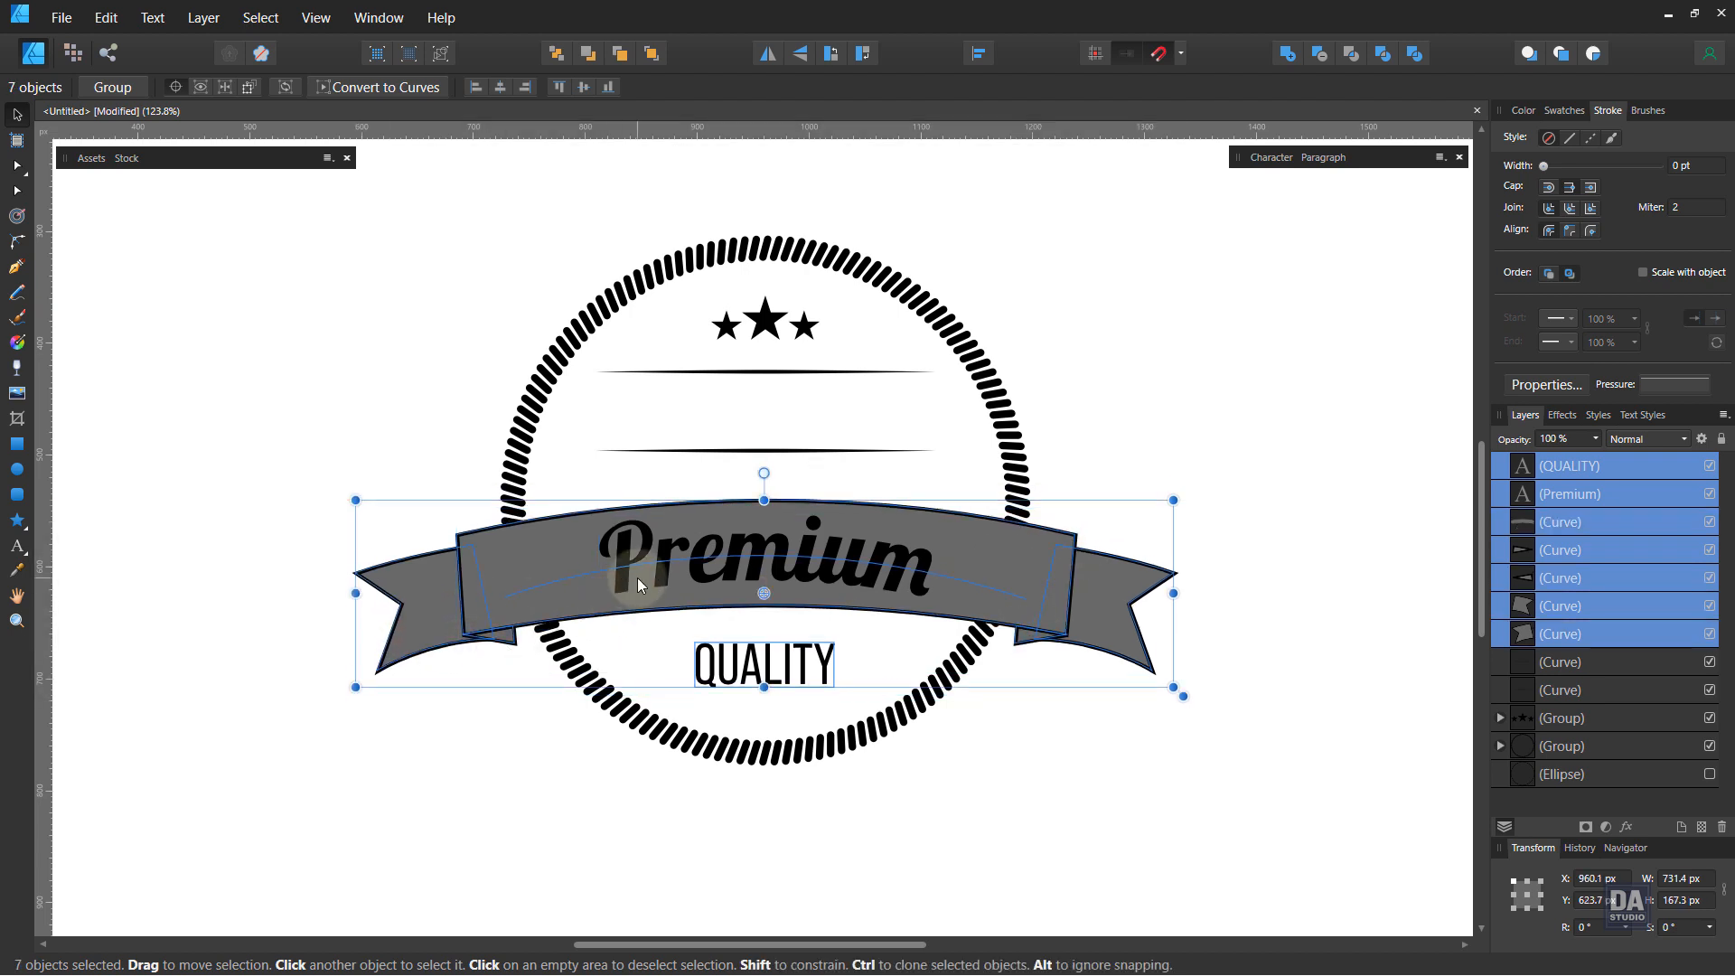
# Step: Group the five banner curves into one group and deselect
pyautogui.keyDown('shift'); pyautogui.click(621, 578); pyautogui.keyUp('shift')
pyautogui.keyDown('shift'); pyautogui.click(724, 680); pyautogui.keyUp('shift')
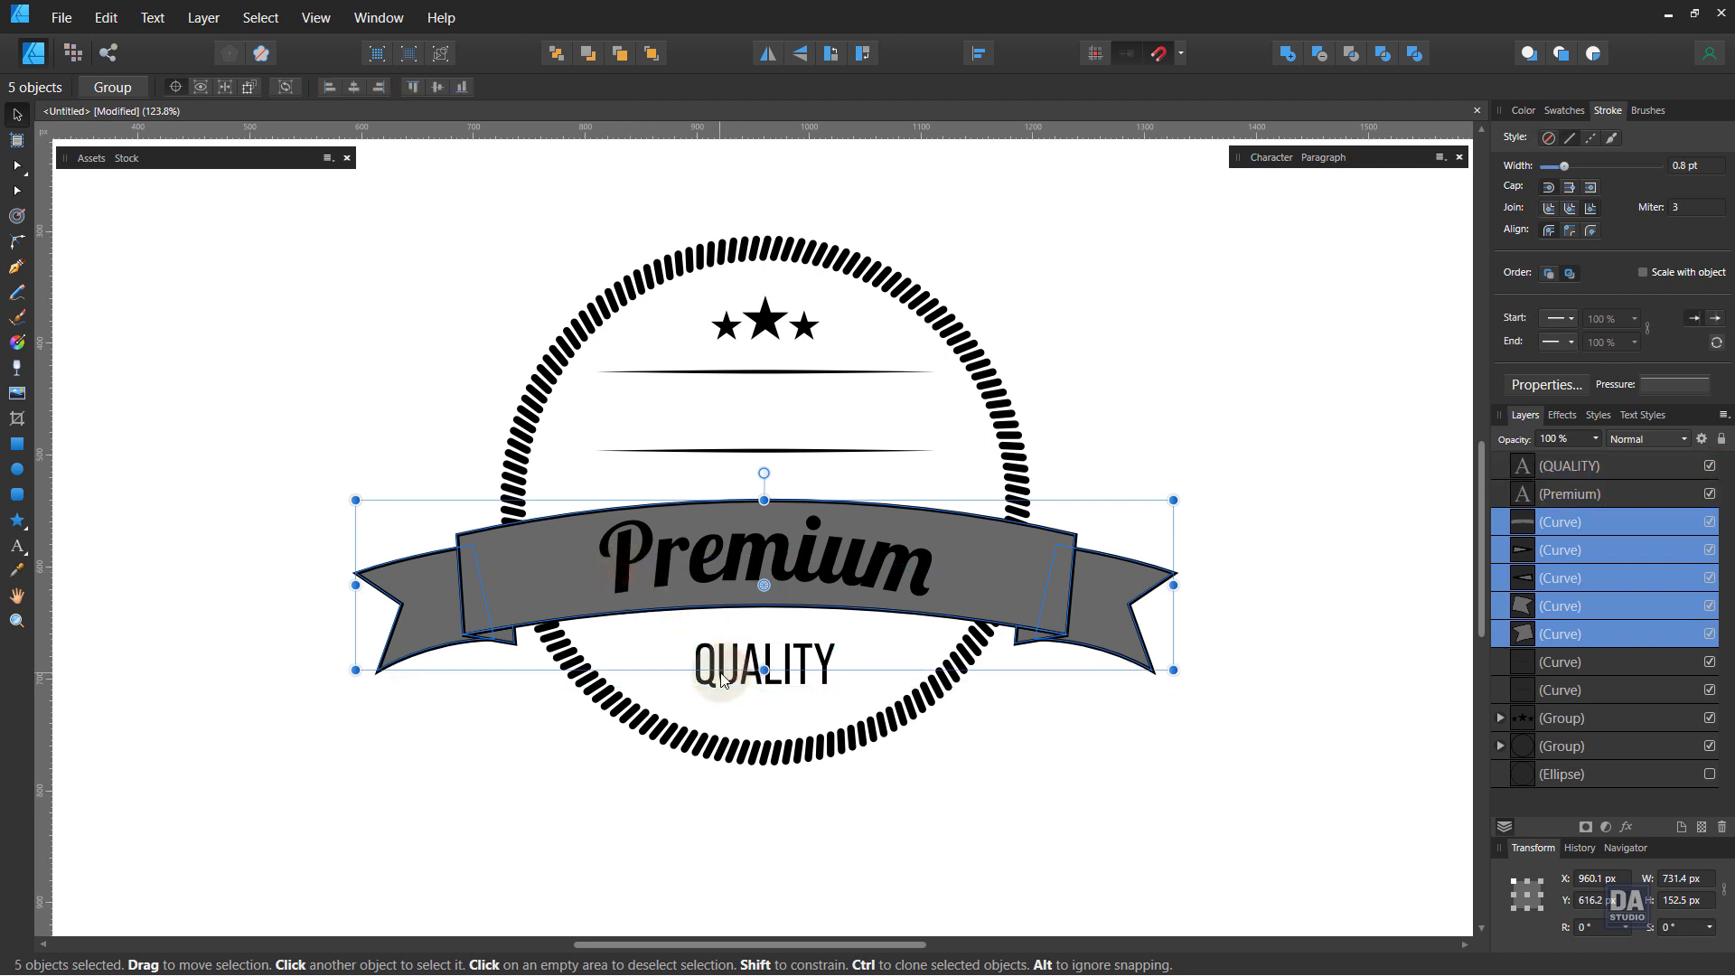
pyautogui.hotkey('ctrl', 'g')
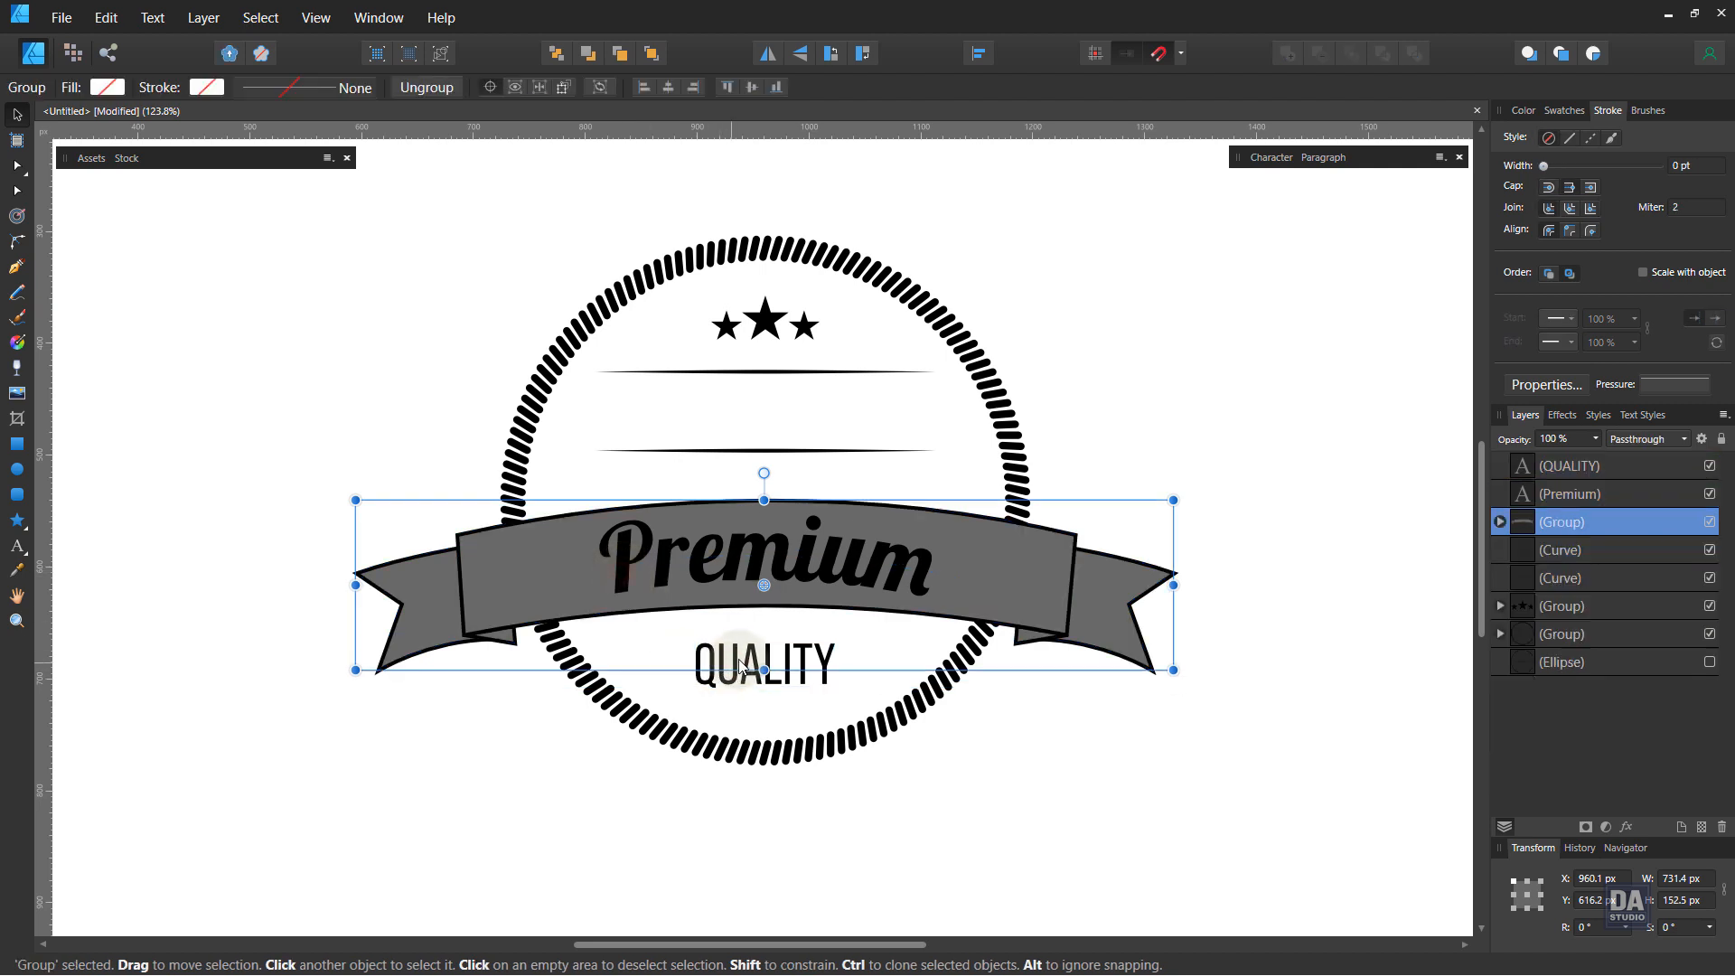
pyautogui.click(887, 775)
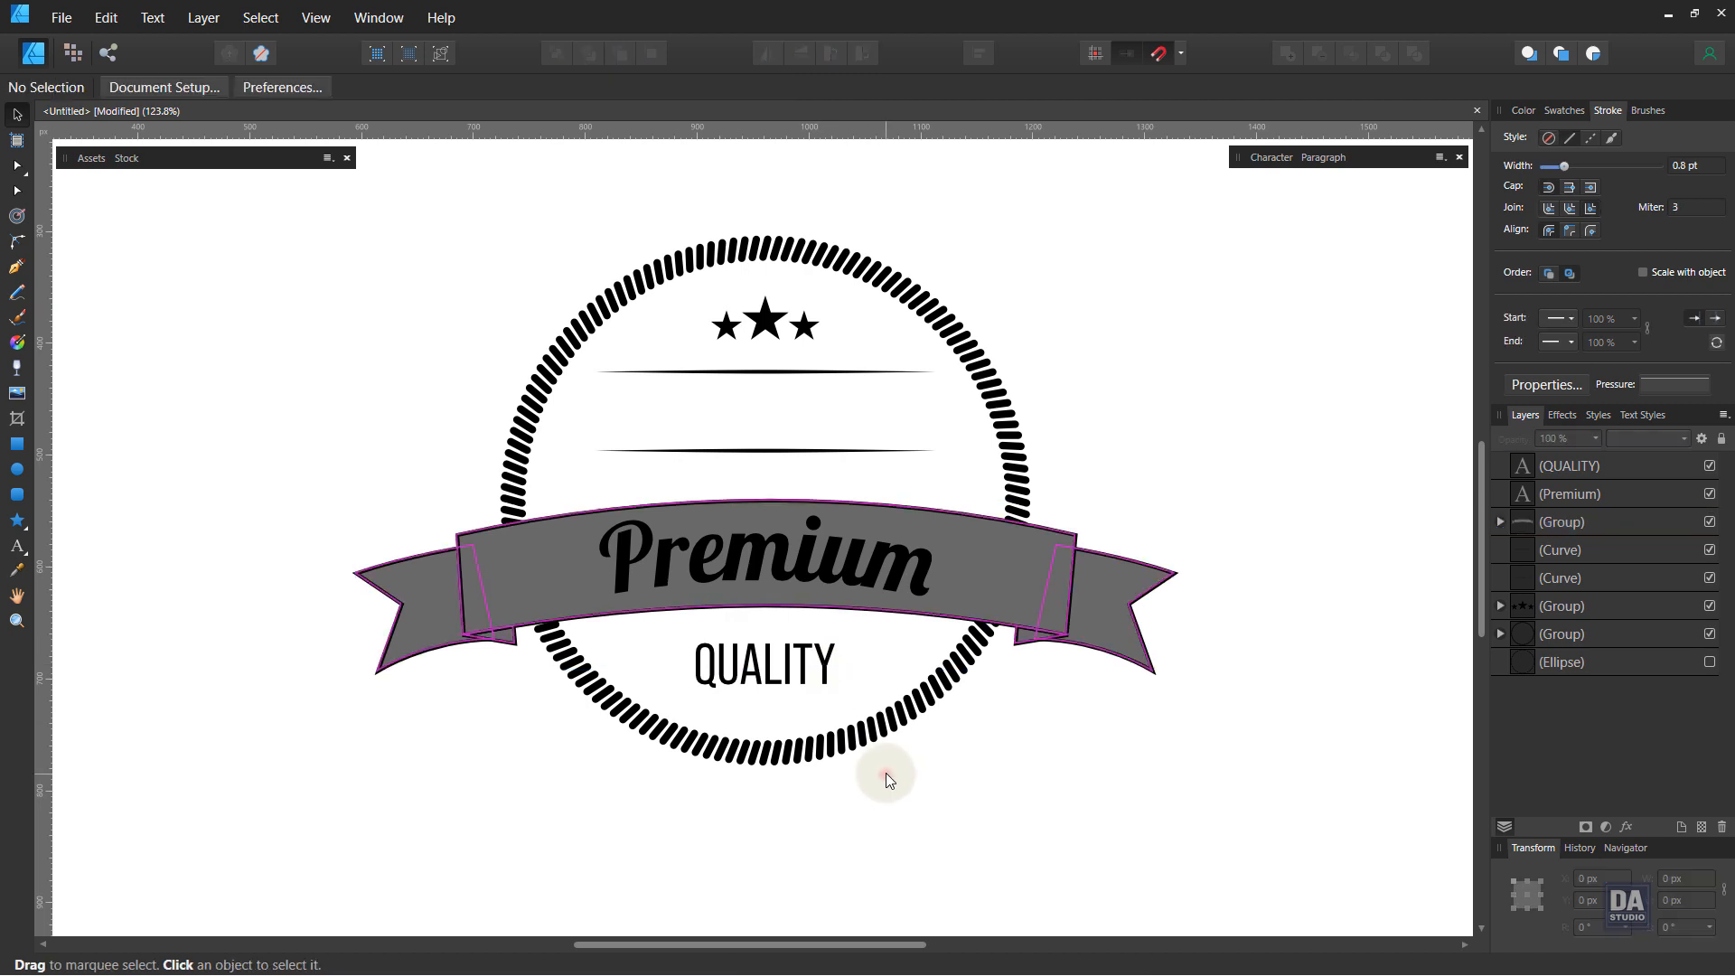
# Step: Create art text reading ORIGINAL between the two divider lines
pyautogui.moveTo(811, 630); pyautogui.dragTo(819, 622)
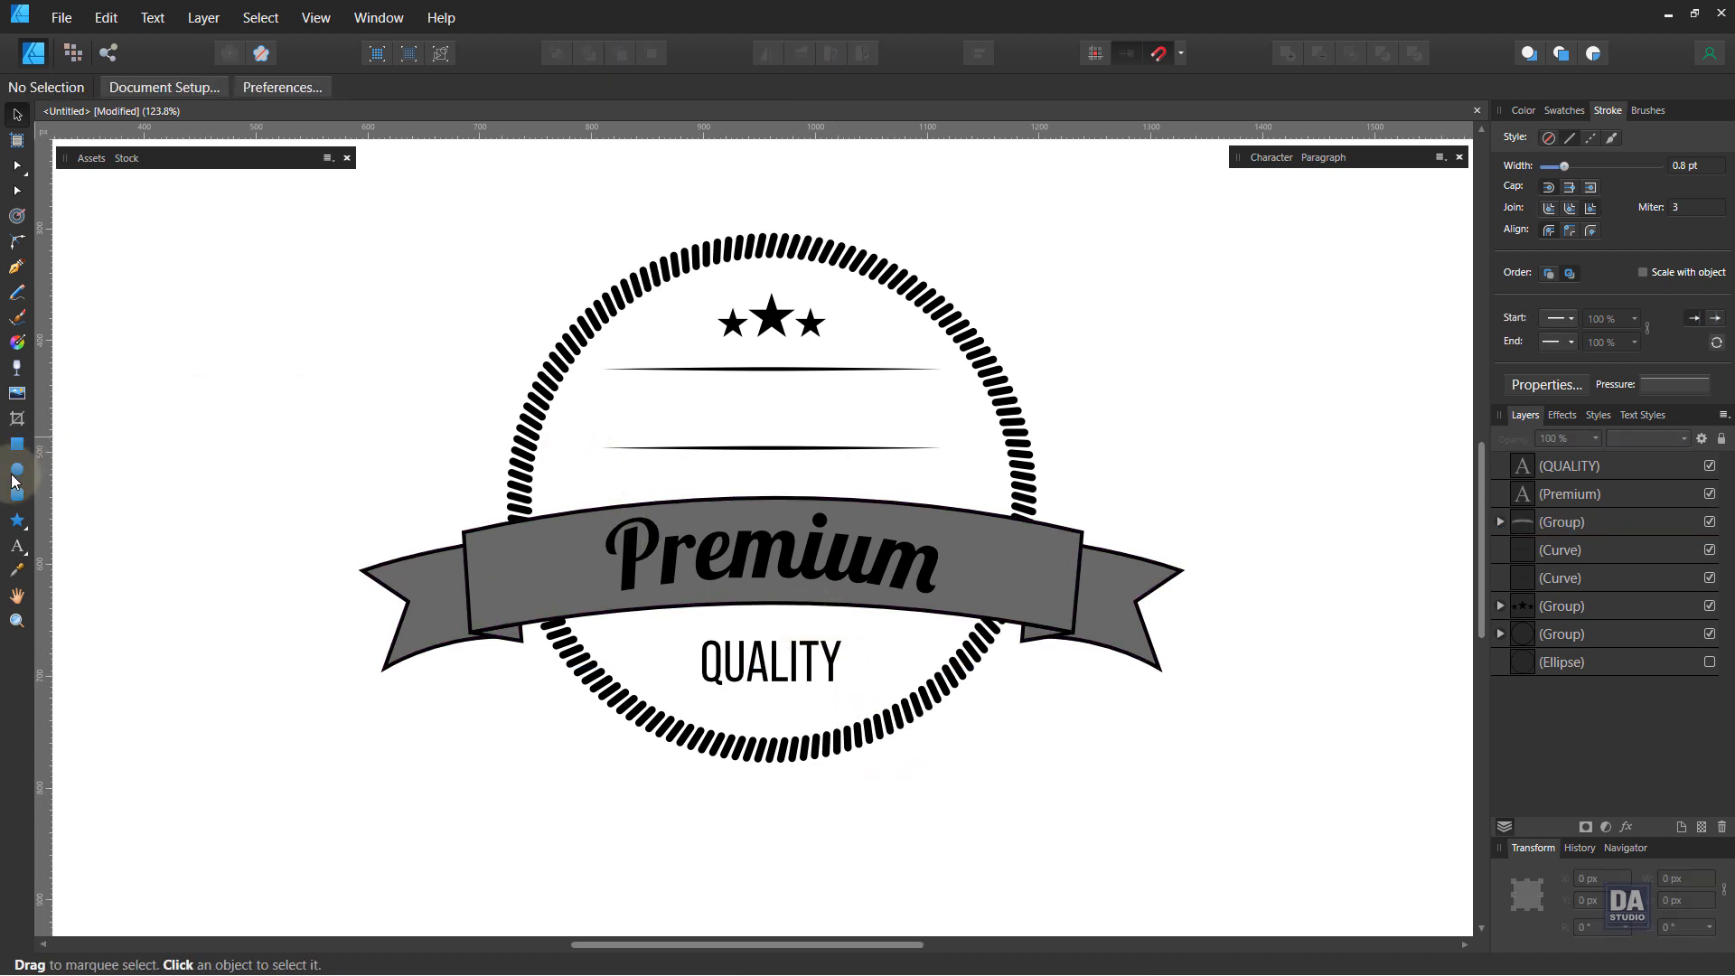
pyautogui.click(17, 556)
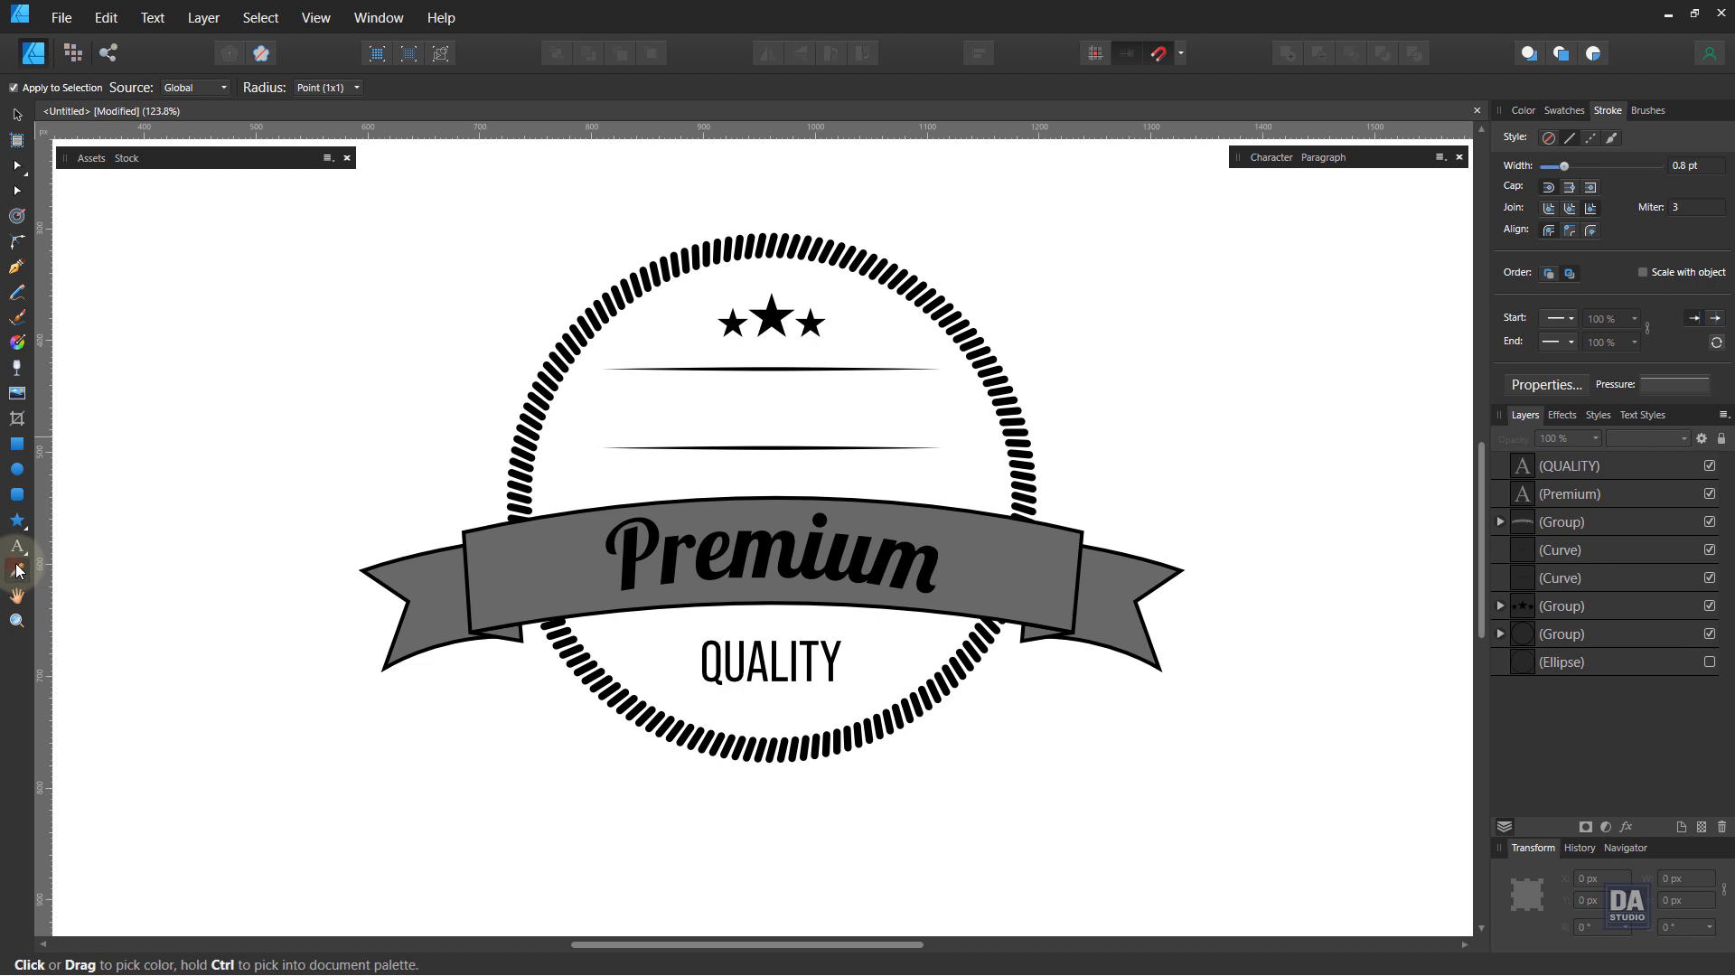
pyautogui.click(694, 395)
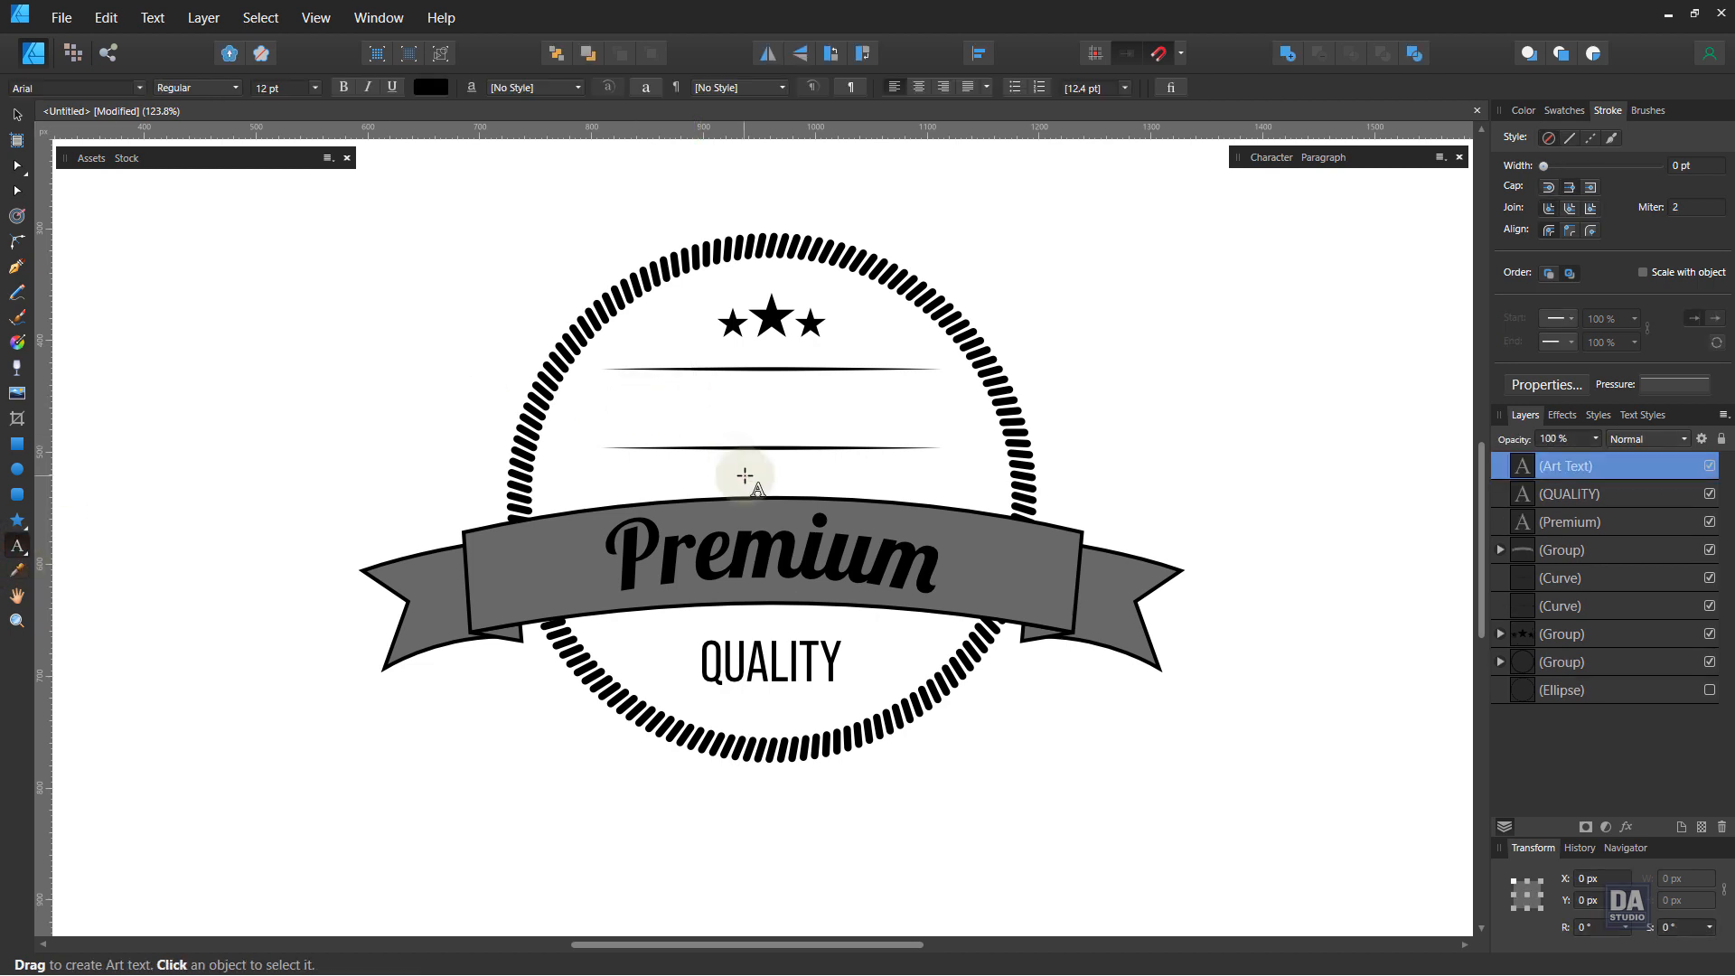
pyautogui.write('ORI')
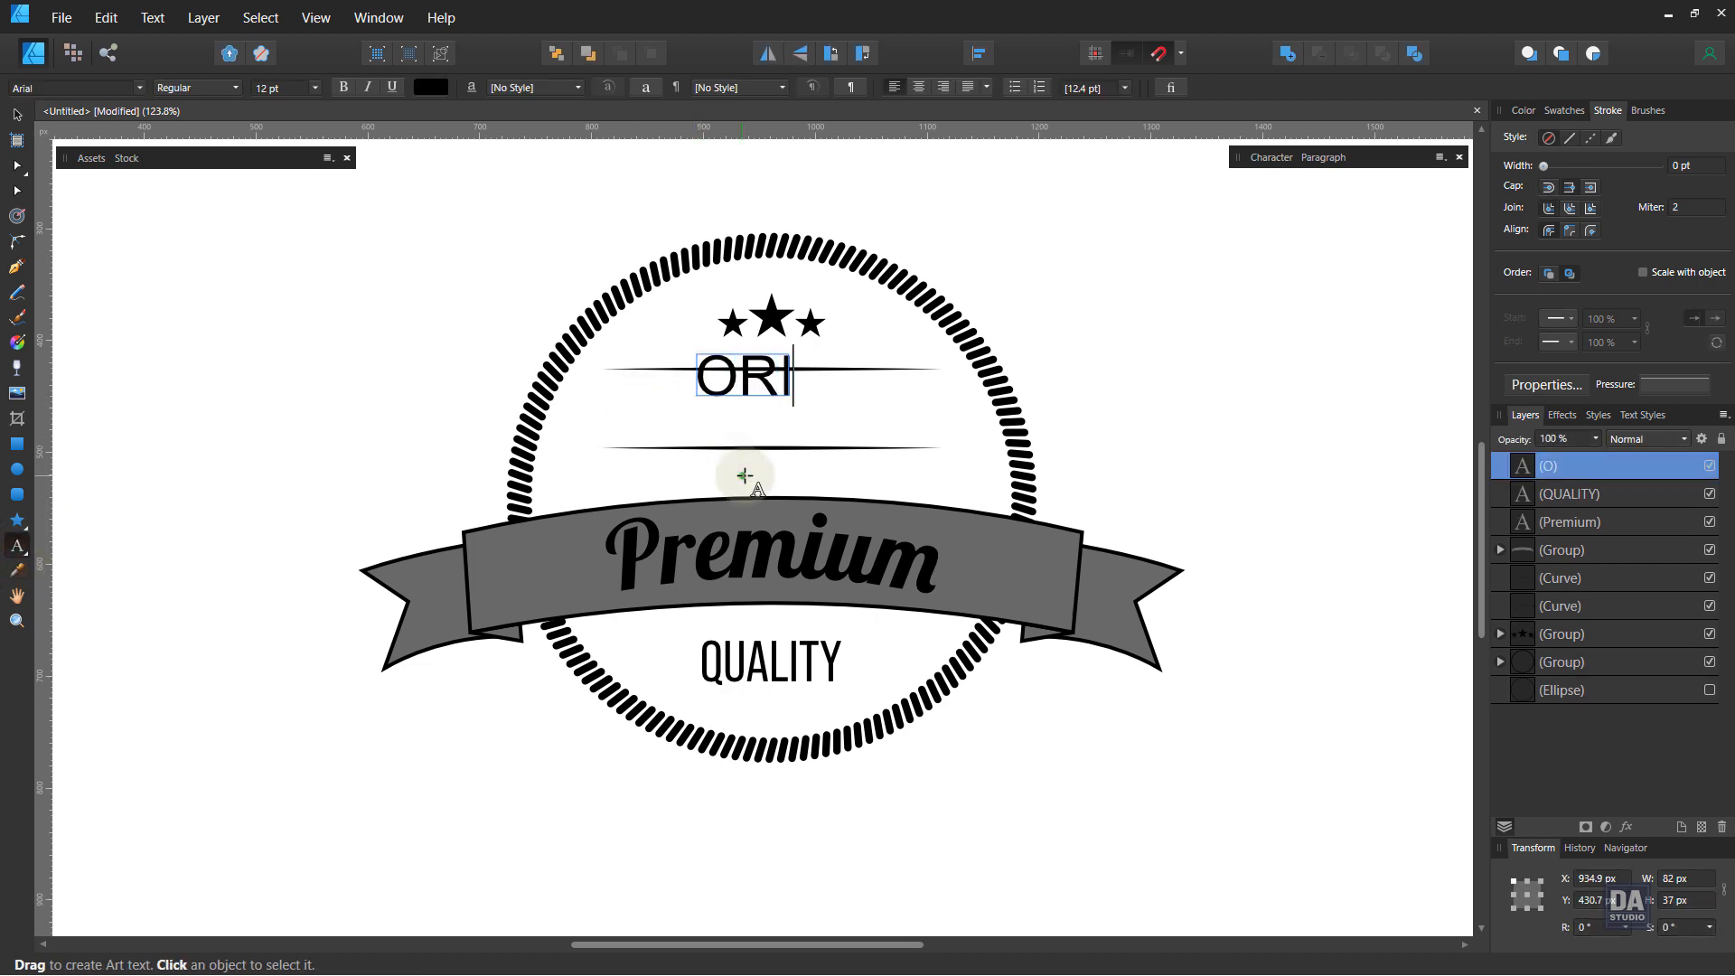
pyautogui.write('GINAL')
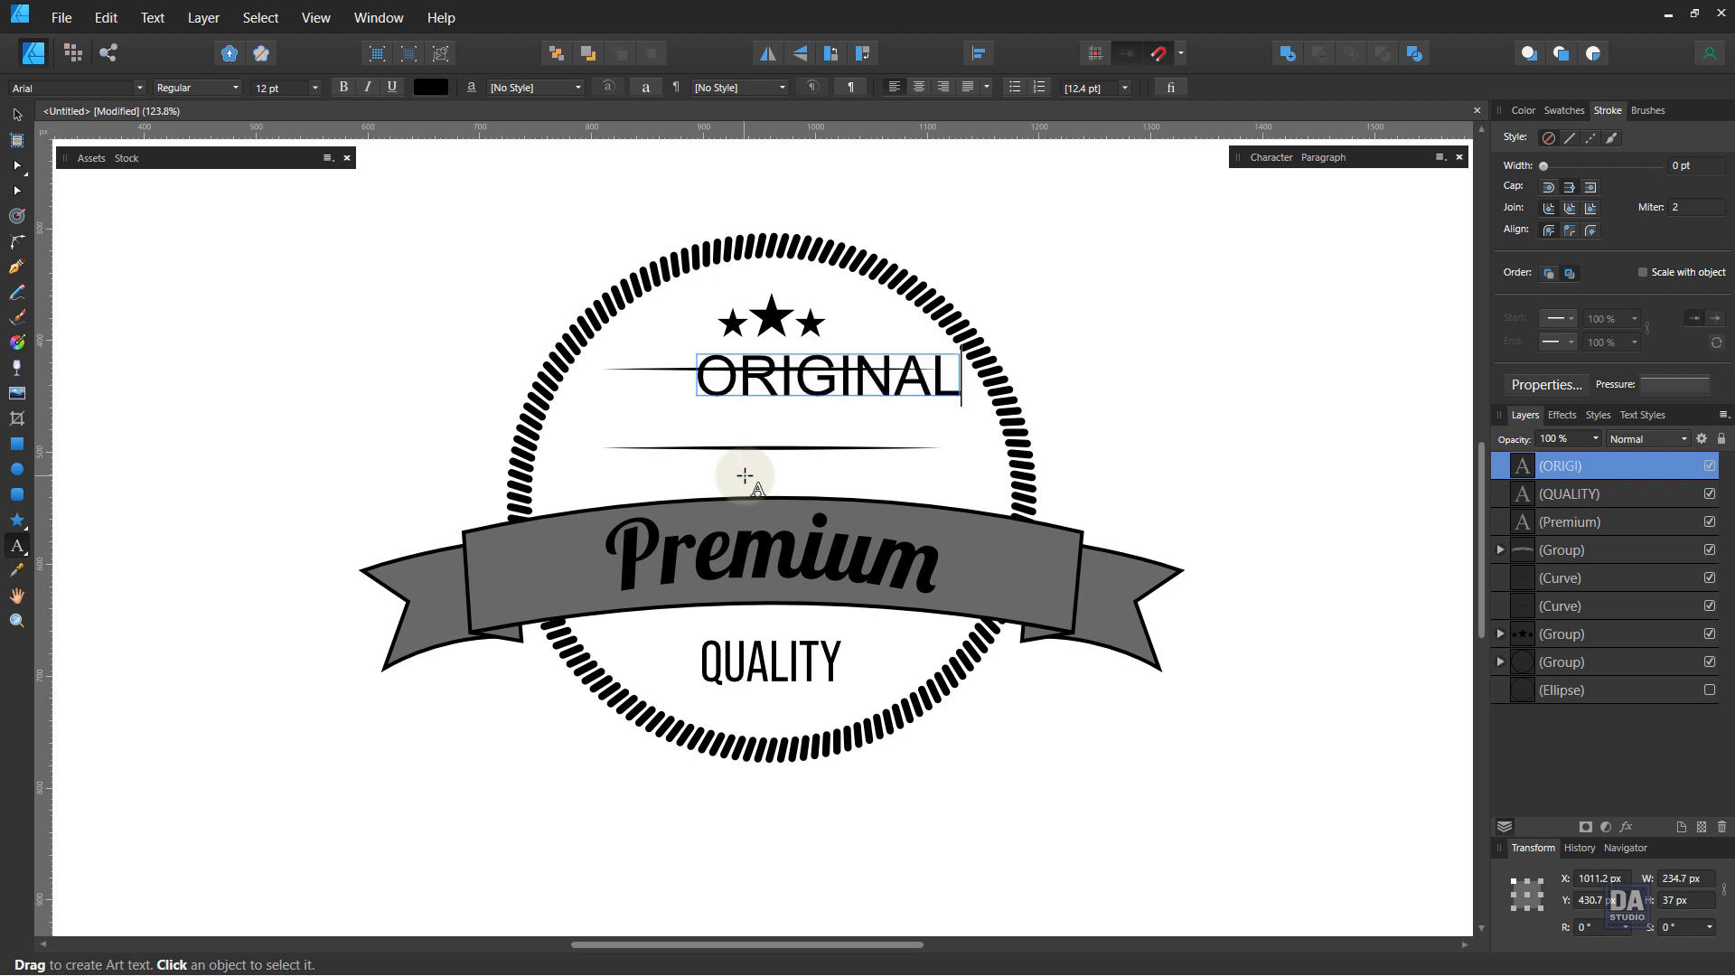
# Step: Set the ORIGINAL text's font to Bebas Neue Pro and resize it to fit between the dividers
pyautogui.click(16, 115)
pyautogui.click(56, 88)
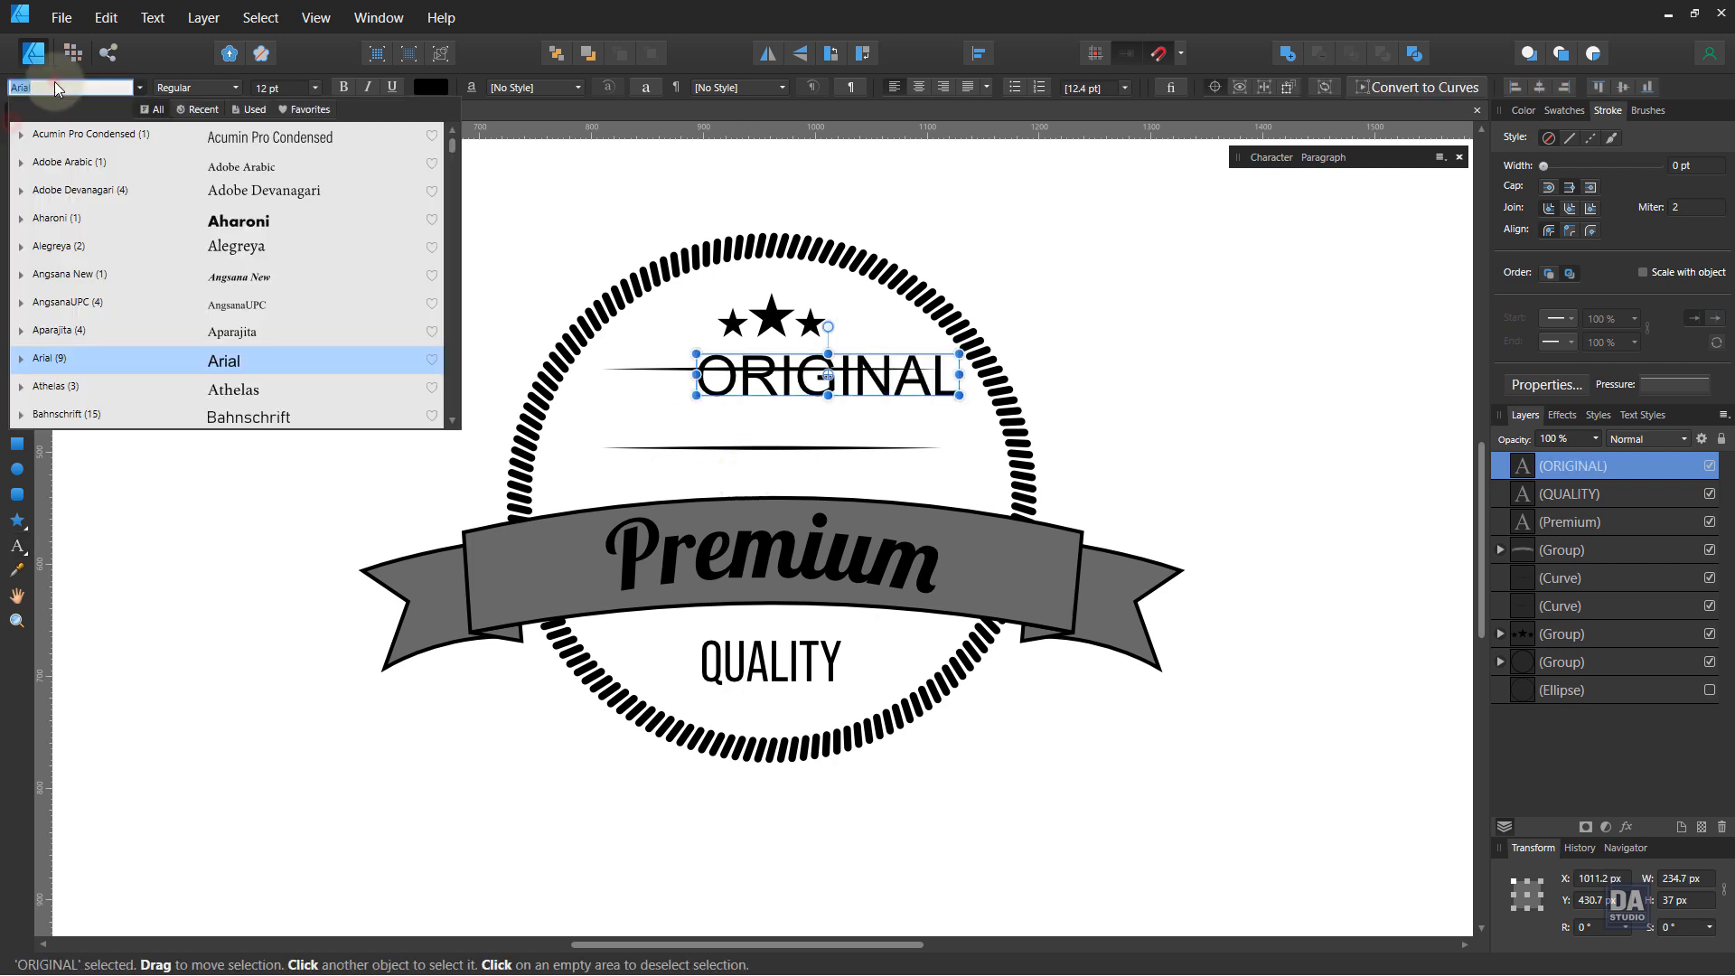
pyautogui.write('be')
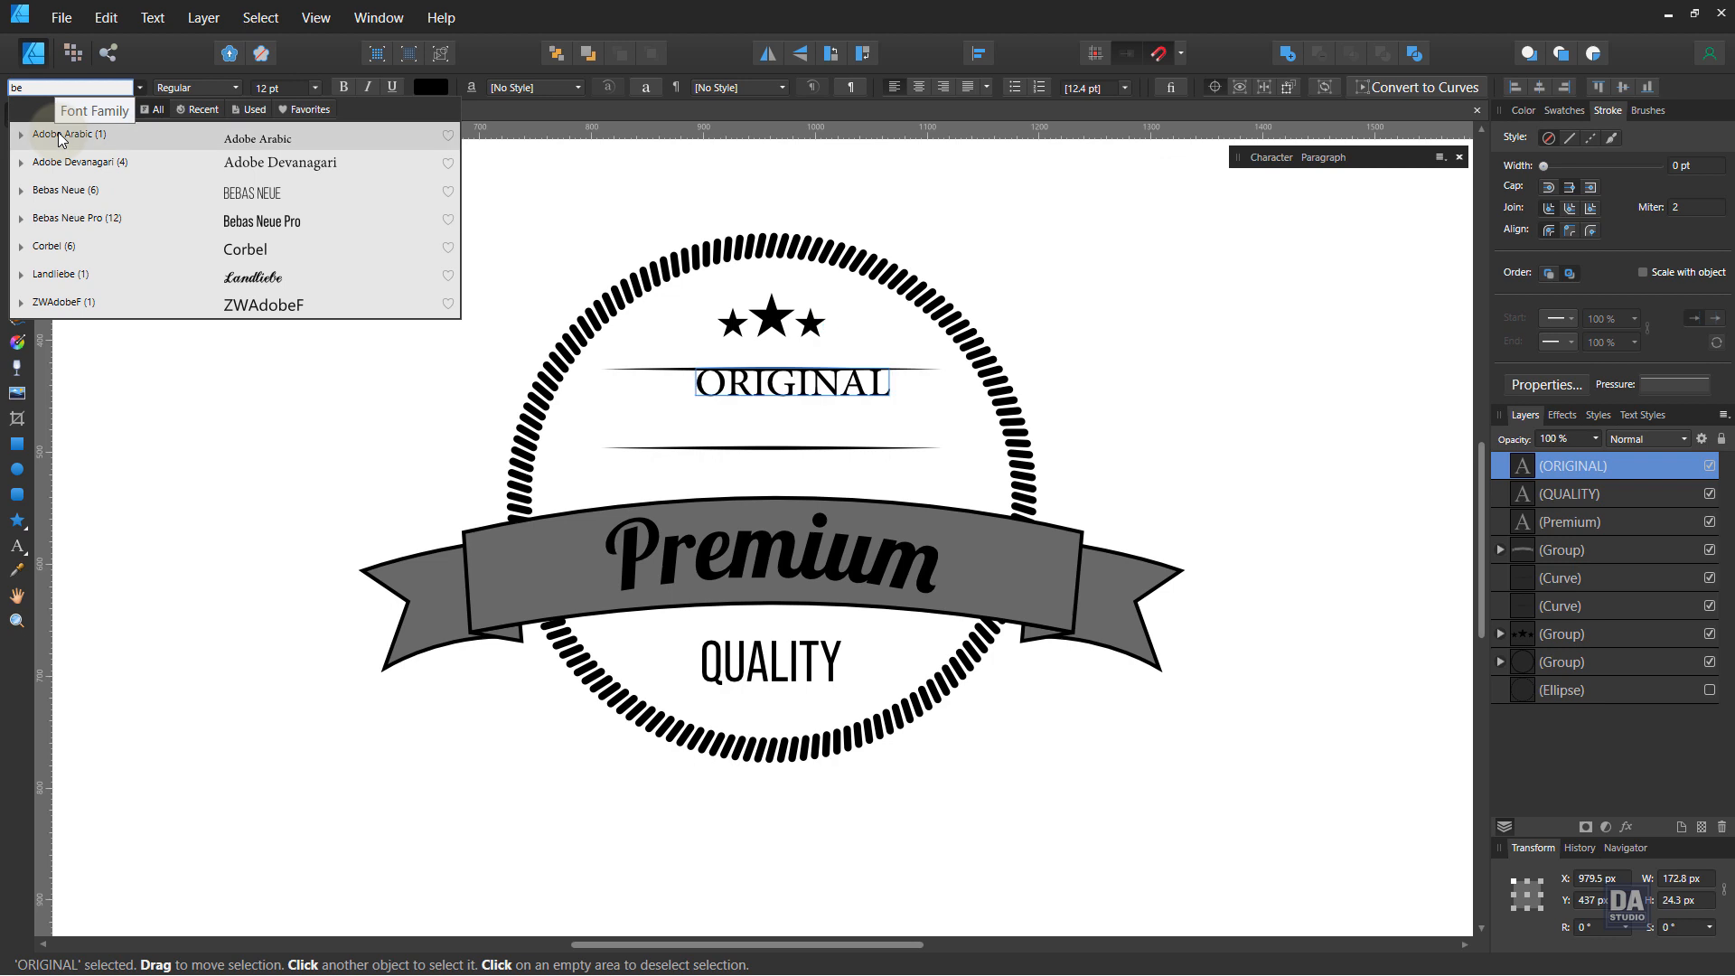
pyautogui.click(70, 218)
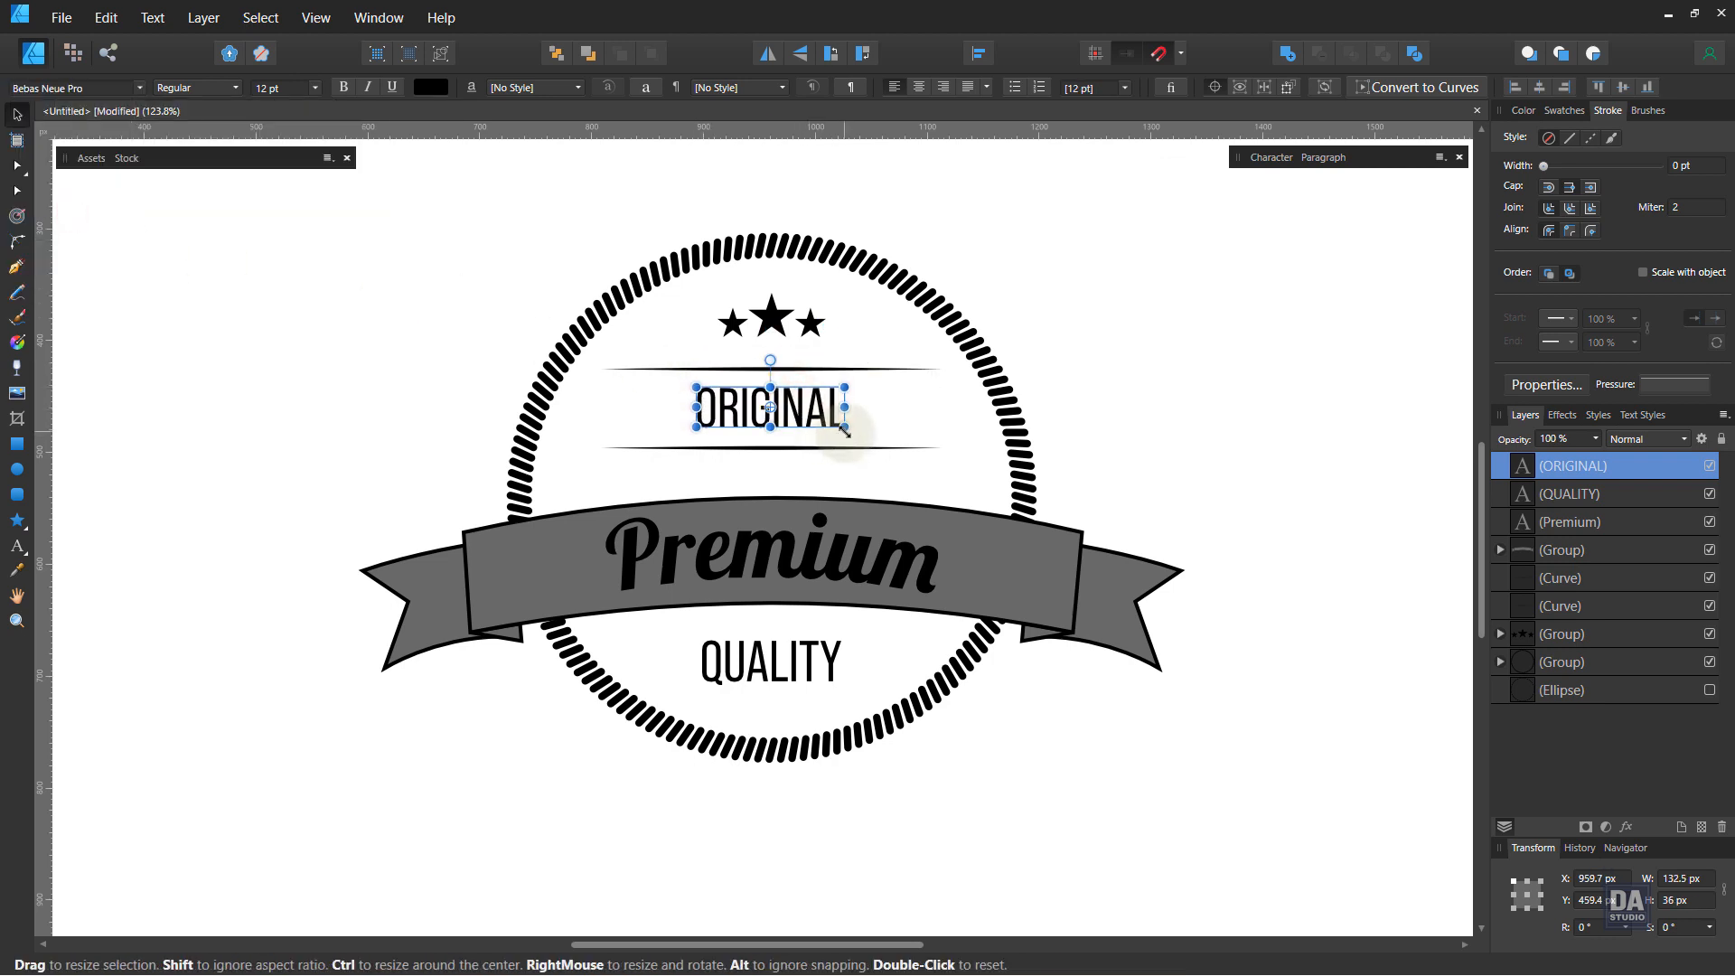
pyautogui.moveTo(845, 395); pyautogui.dragTo(739, 425)
# Step: Extend the text to read ORIGINAL PRODUCT and shrink it slightly to fit between the divider lines
pyautogui.doubleClick(752, 416)
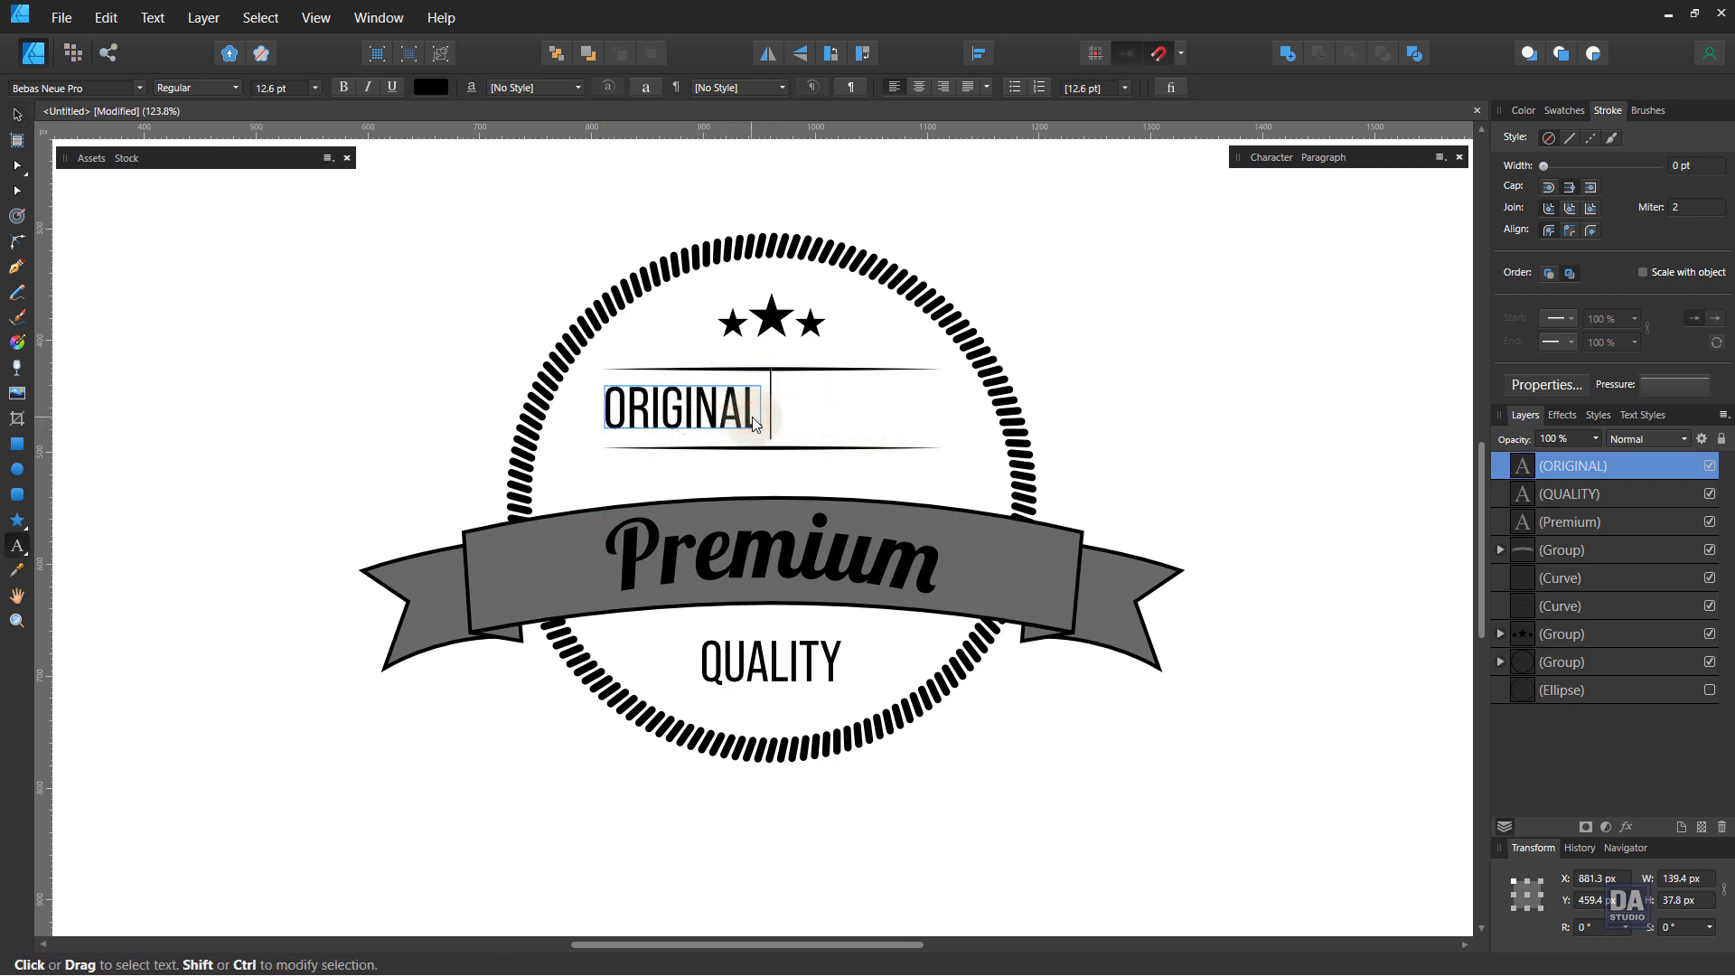
pyautogui.write('PRO')
pyautogui.press('BackSpace')
pyautogui.write('RO')
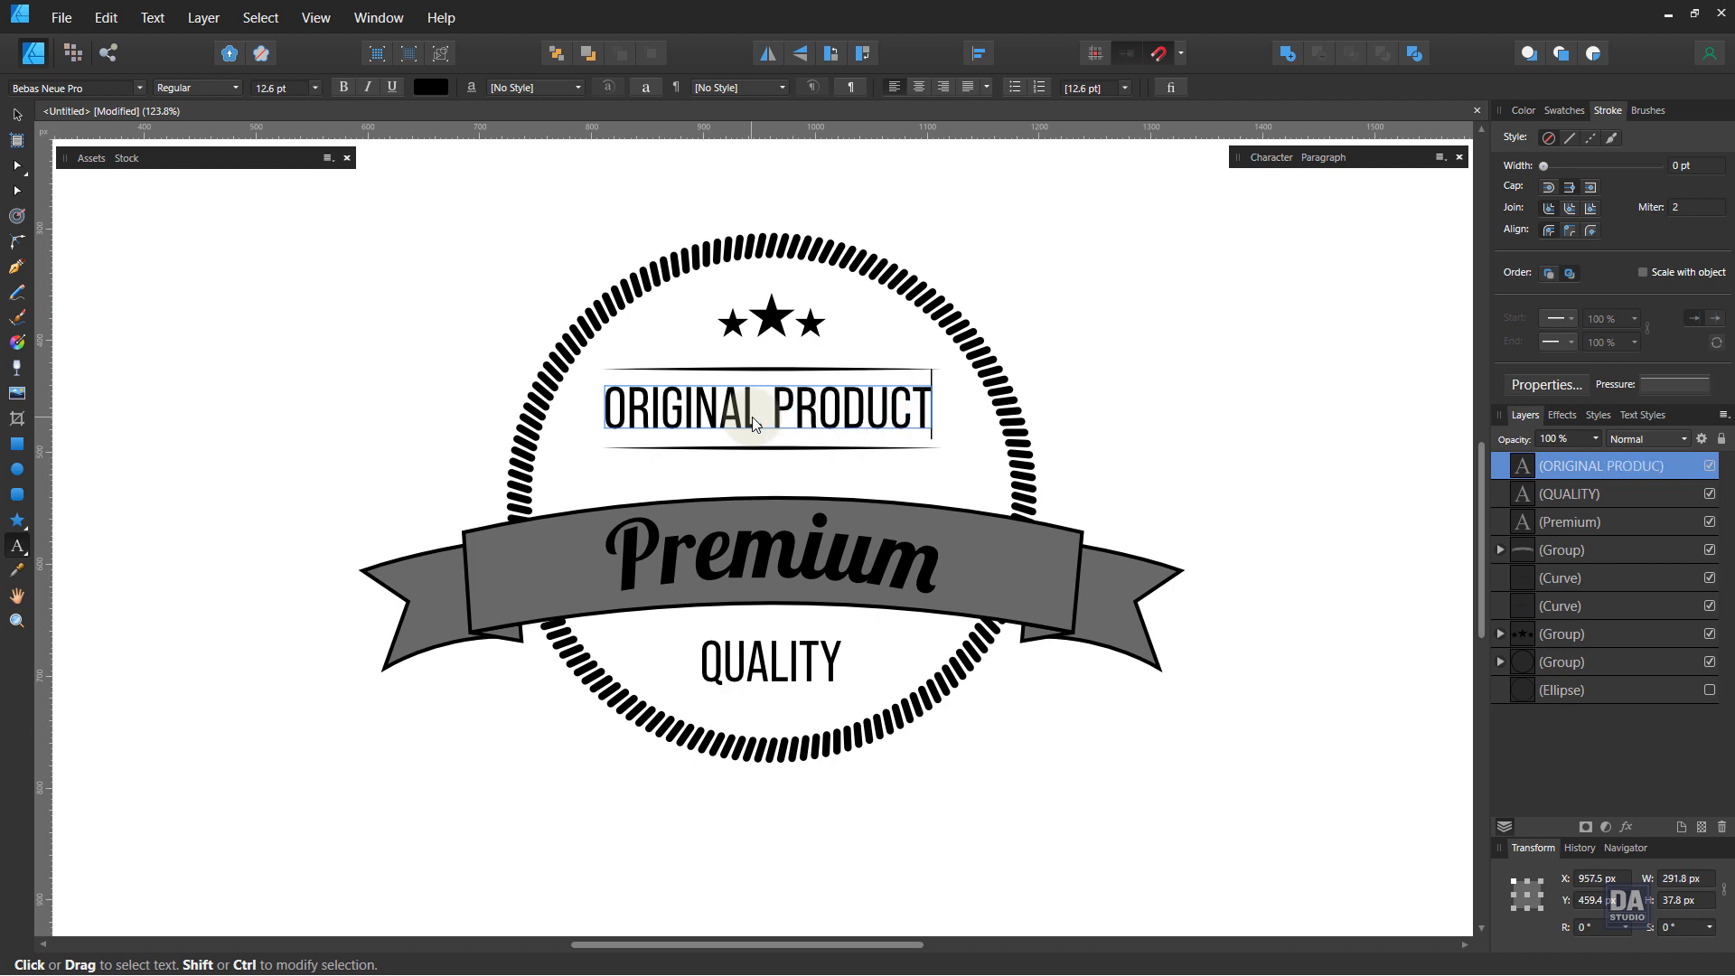
pyautogui.click(16, 115)
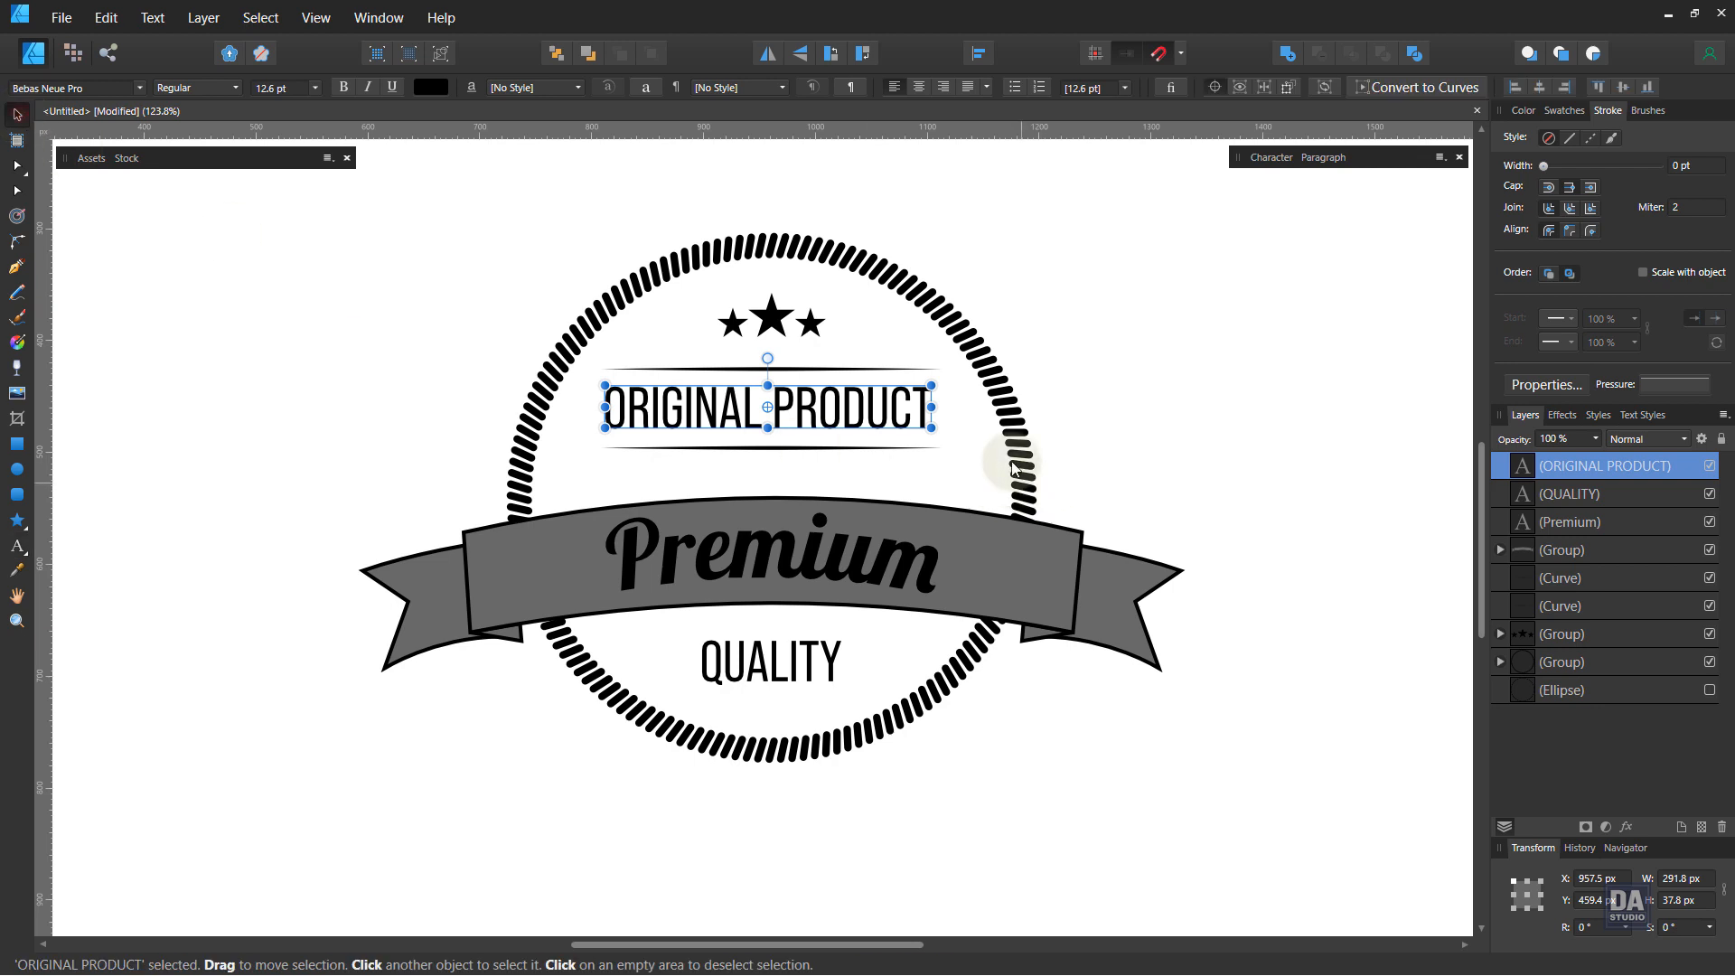
pyautogui.moveTo(931, 427); pyautogui.dragTo(921, 431)
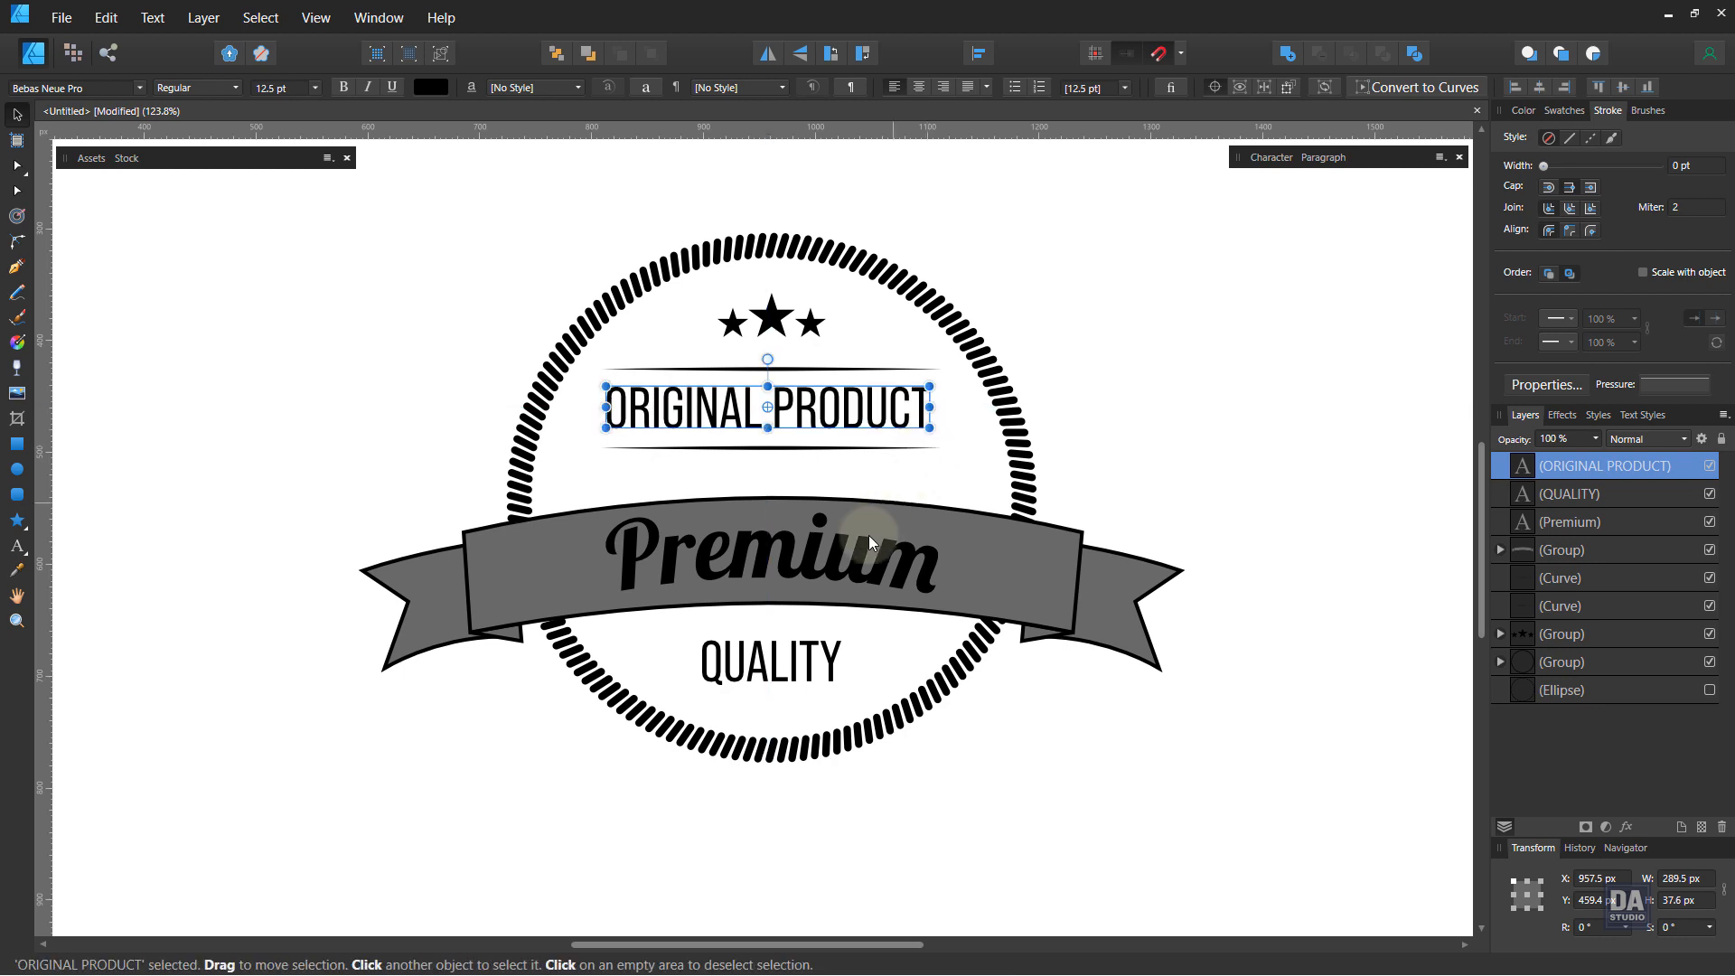
pyautogui.click(875, 572)
pyautogui.click(997, 564)
pyautogui.click(994, 587)
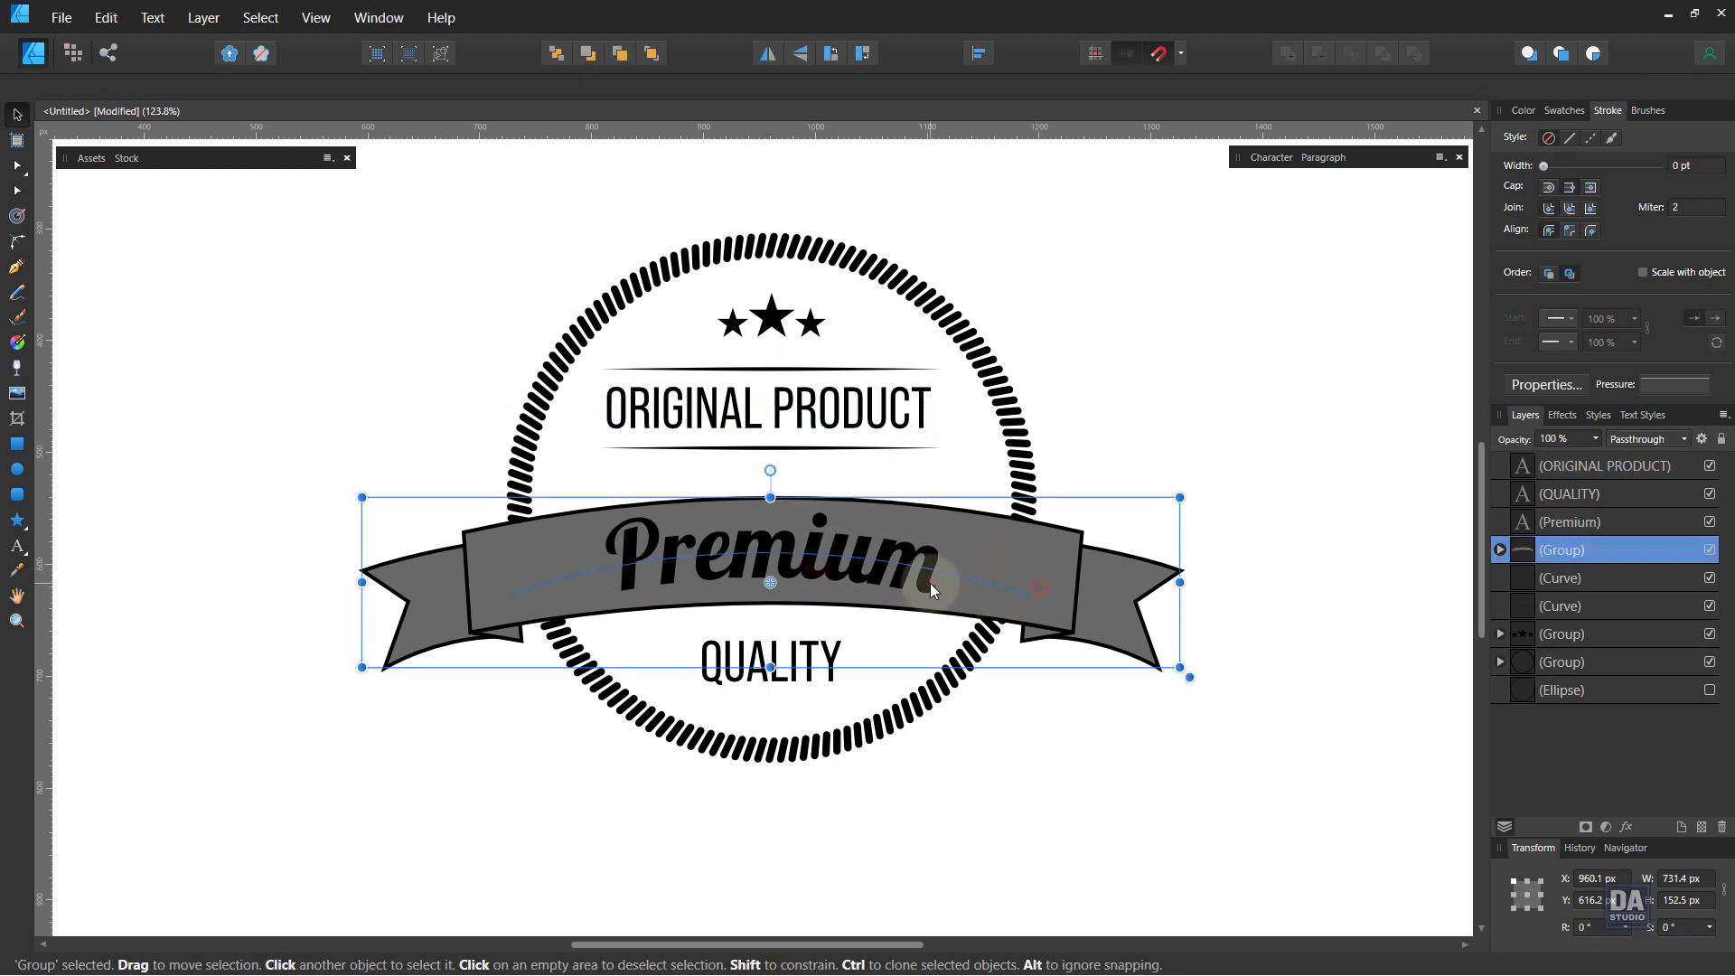
pyautogui.keyDown('shift'); pyautogui.click(930, 582); pyautogui.keyUp('shift')
pyautogui.keyDown('shift'); pyautogui.click(828, 651); pyautogui.keyUp('shift')
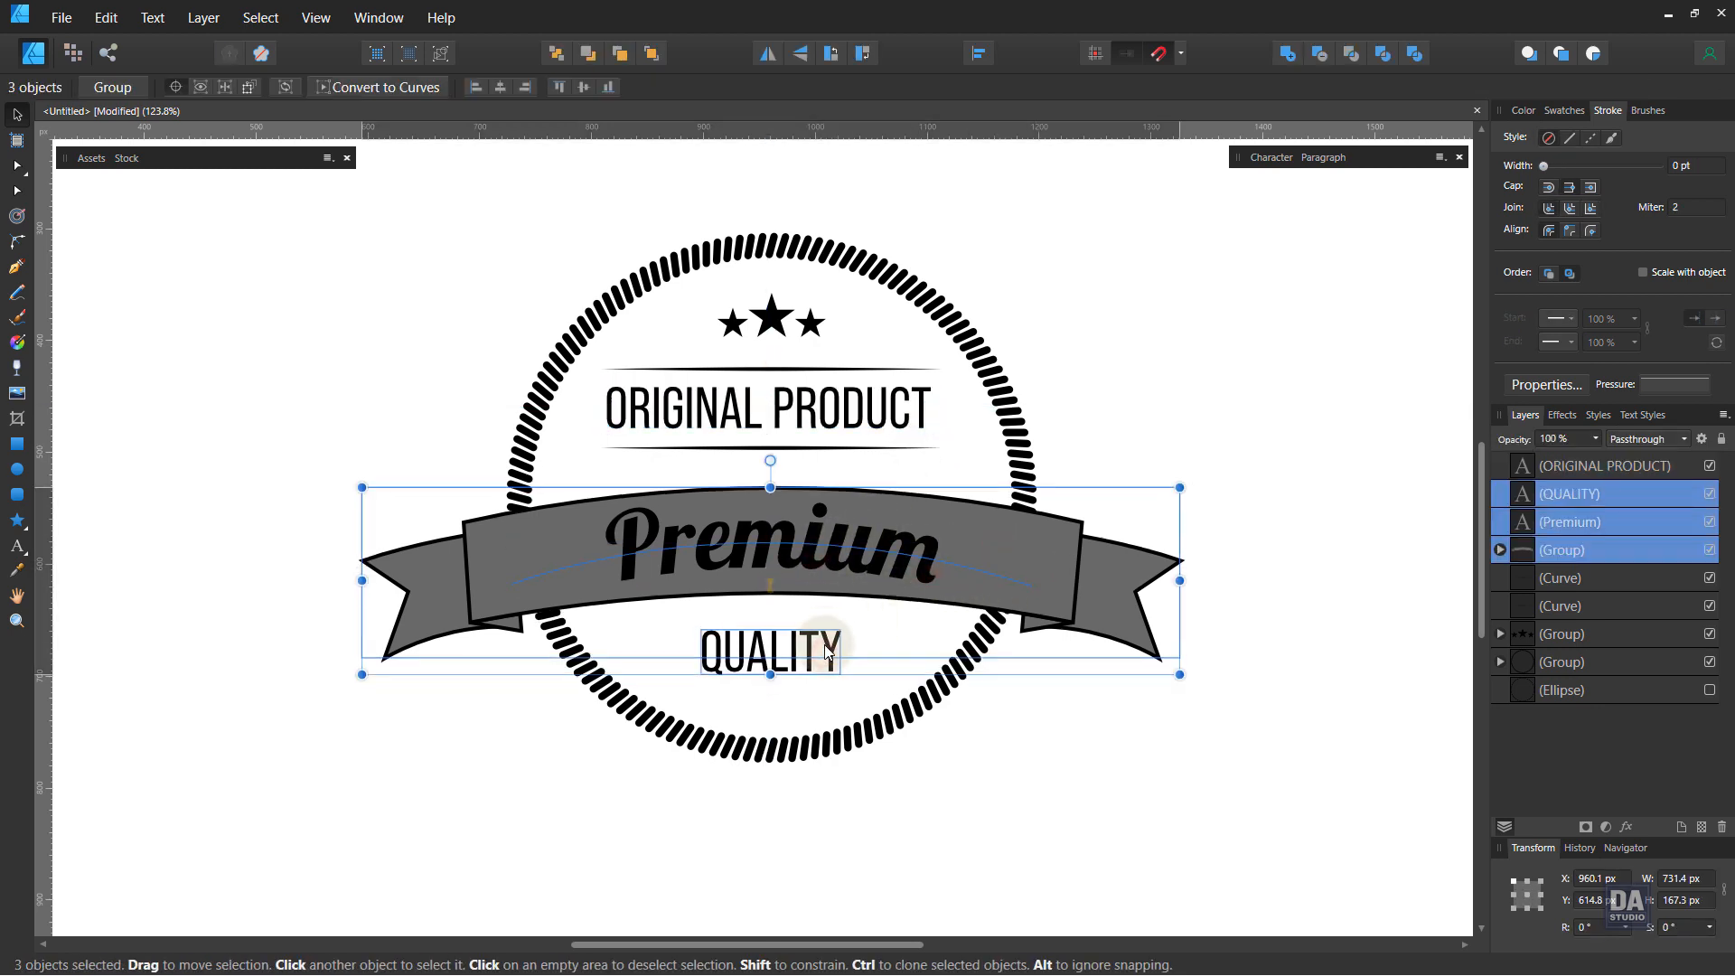
pyautogui.click(934, 784)
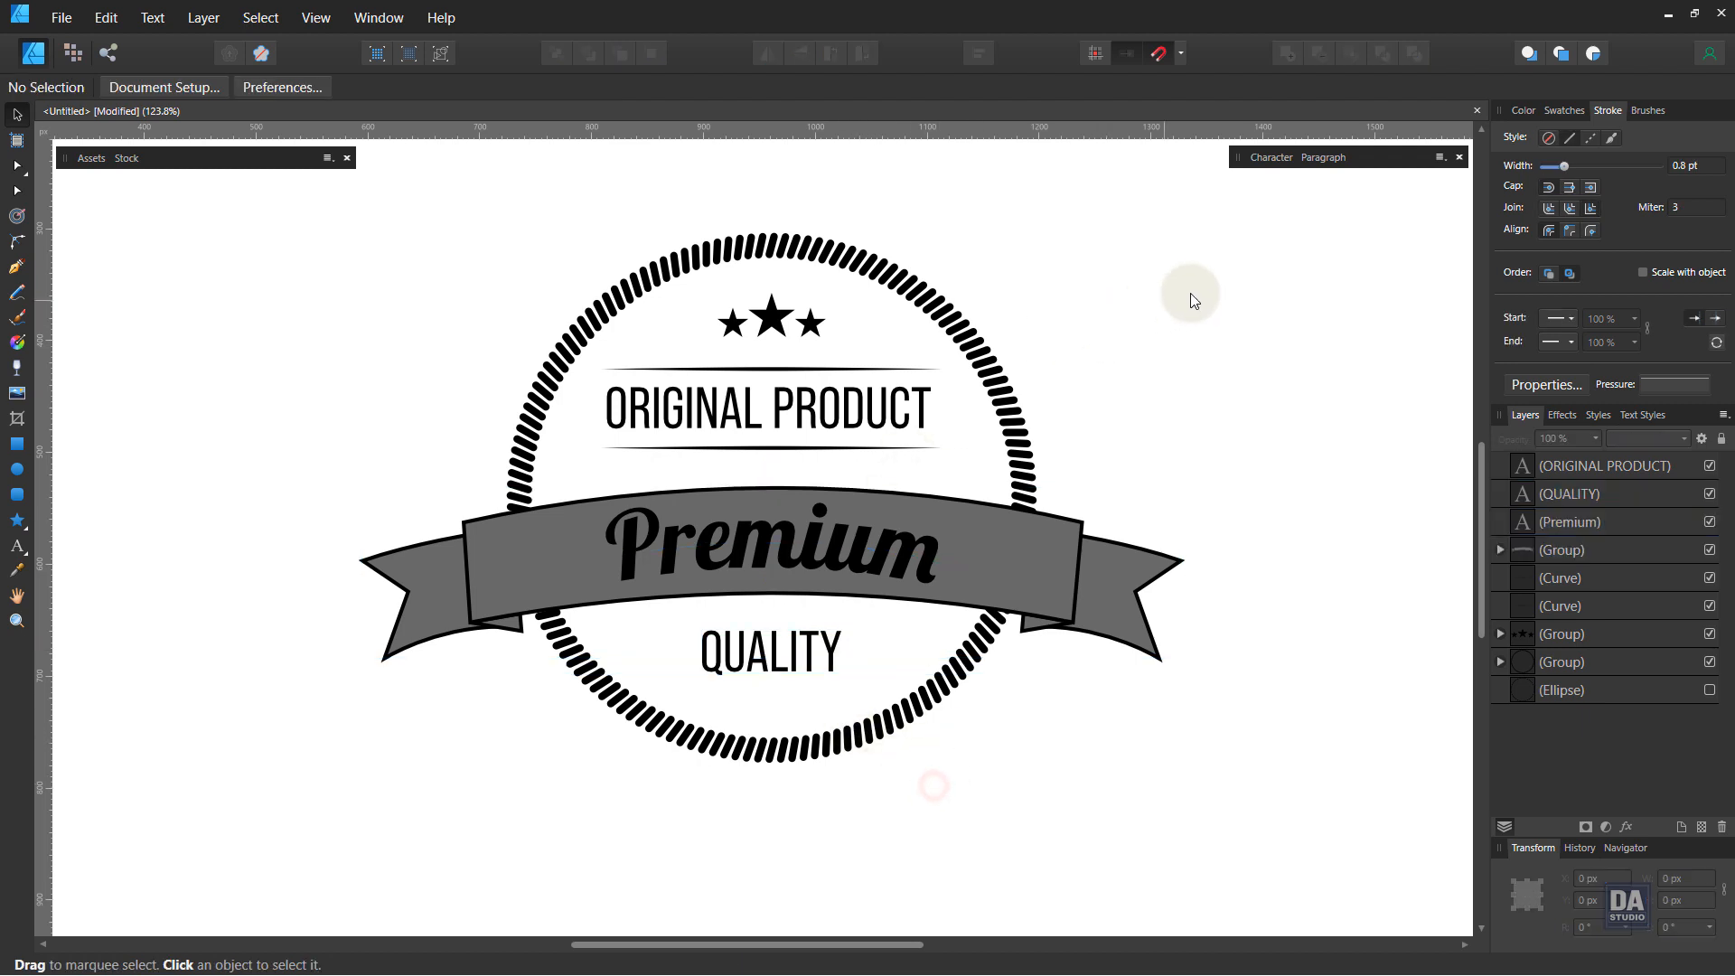
# Step: Select the stars, dividers, texts and banner and nudge them down slightly inside the ring
pyautogui.moveTo(1234, 241); pyautogui.dragTo(315, 745)
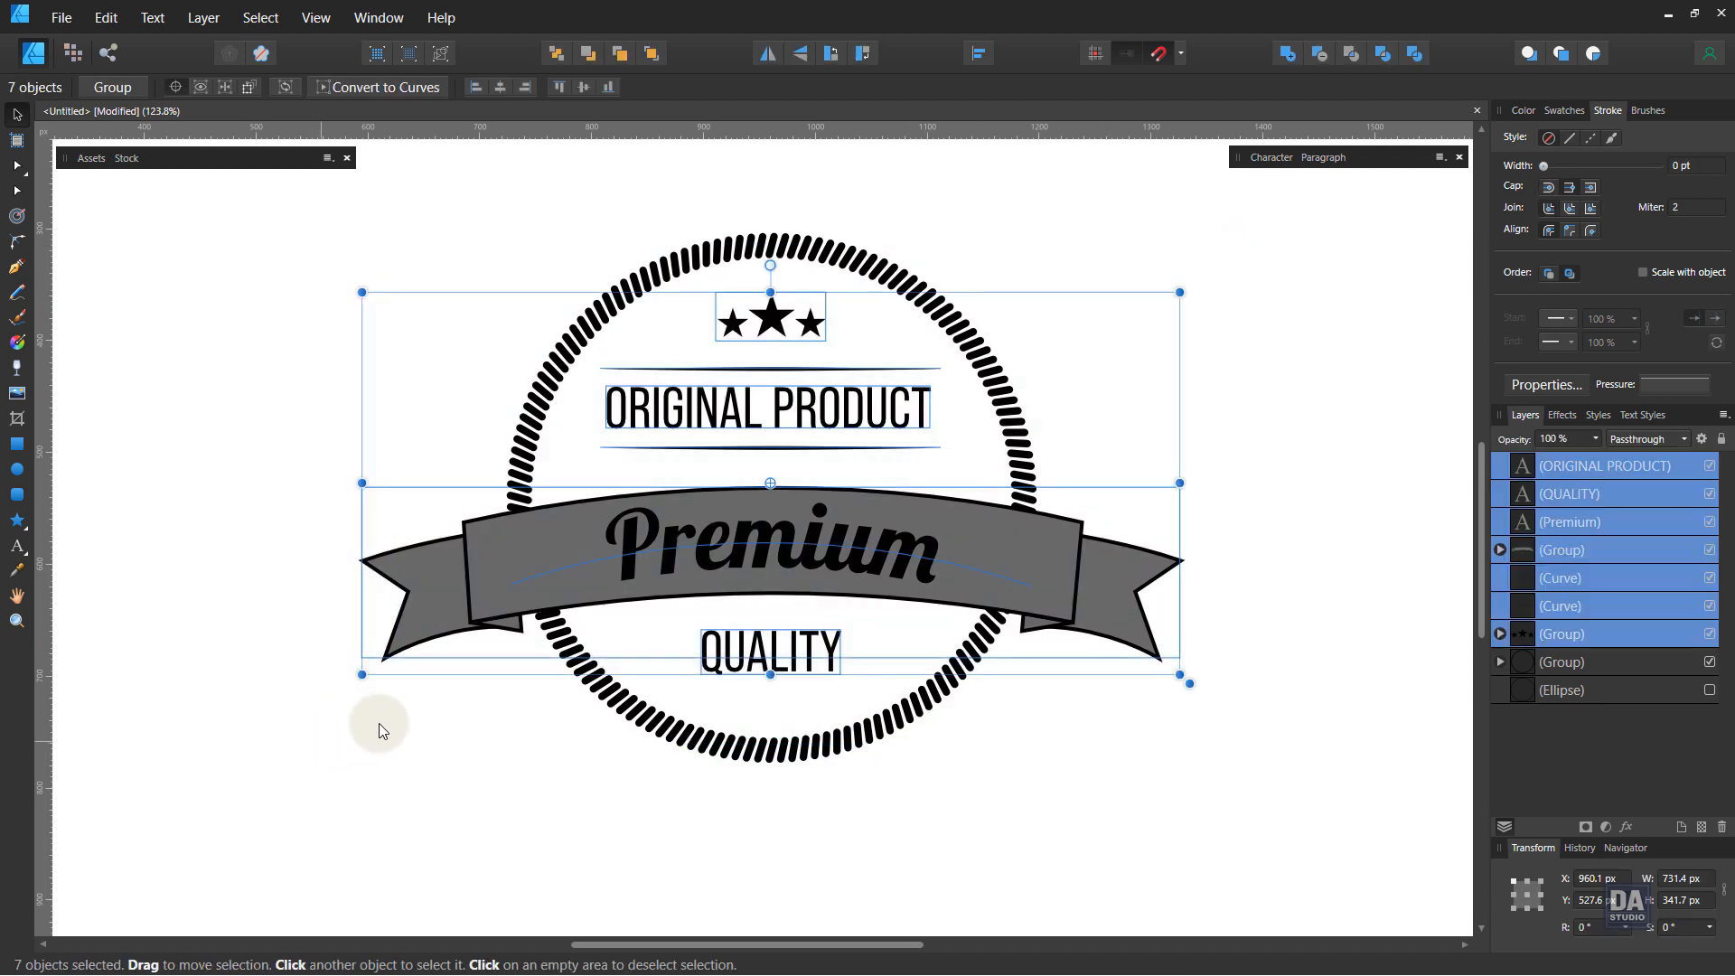
pyautogui.moveTo(815, 564); pyautogui.dragTo(815, 571)
pyautogui.click(1056, 750)
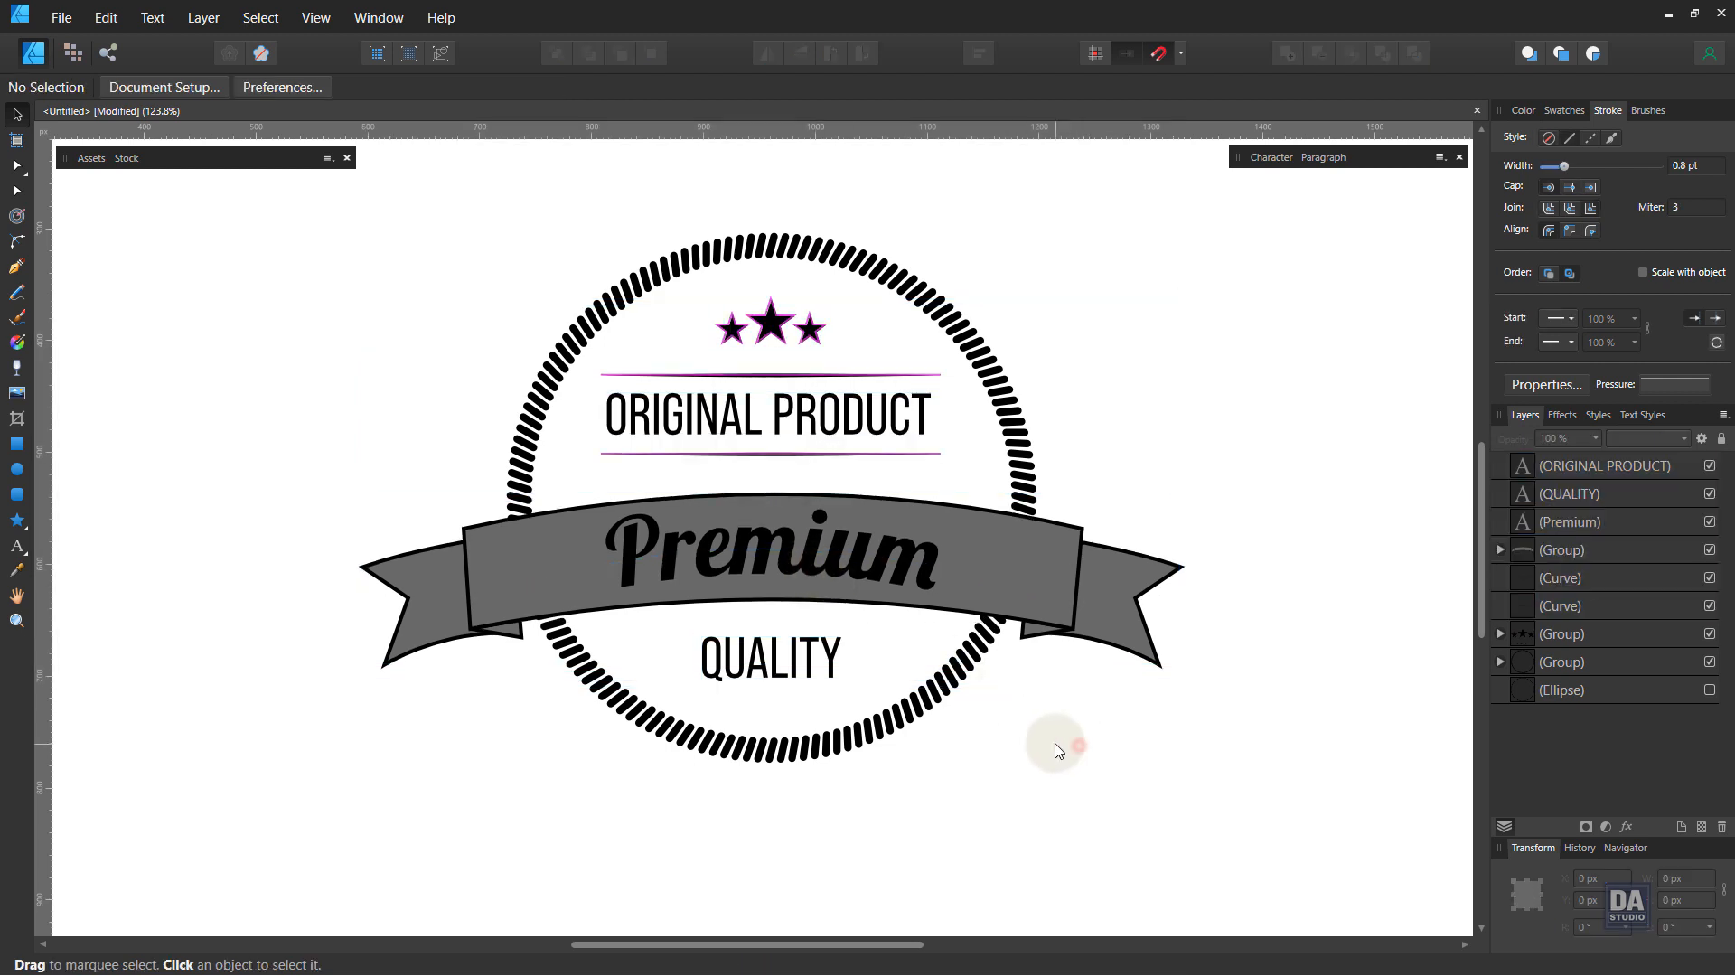
# Step: Fill the banner group with a light beige colour
pyautogui.click(822, 332)
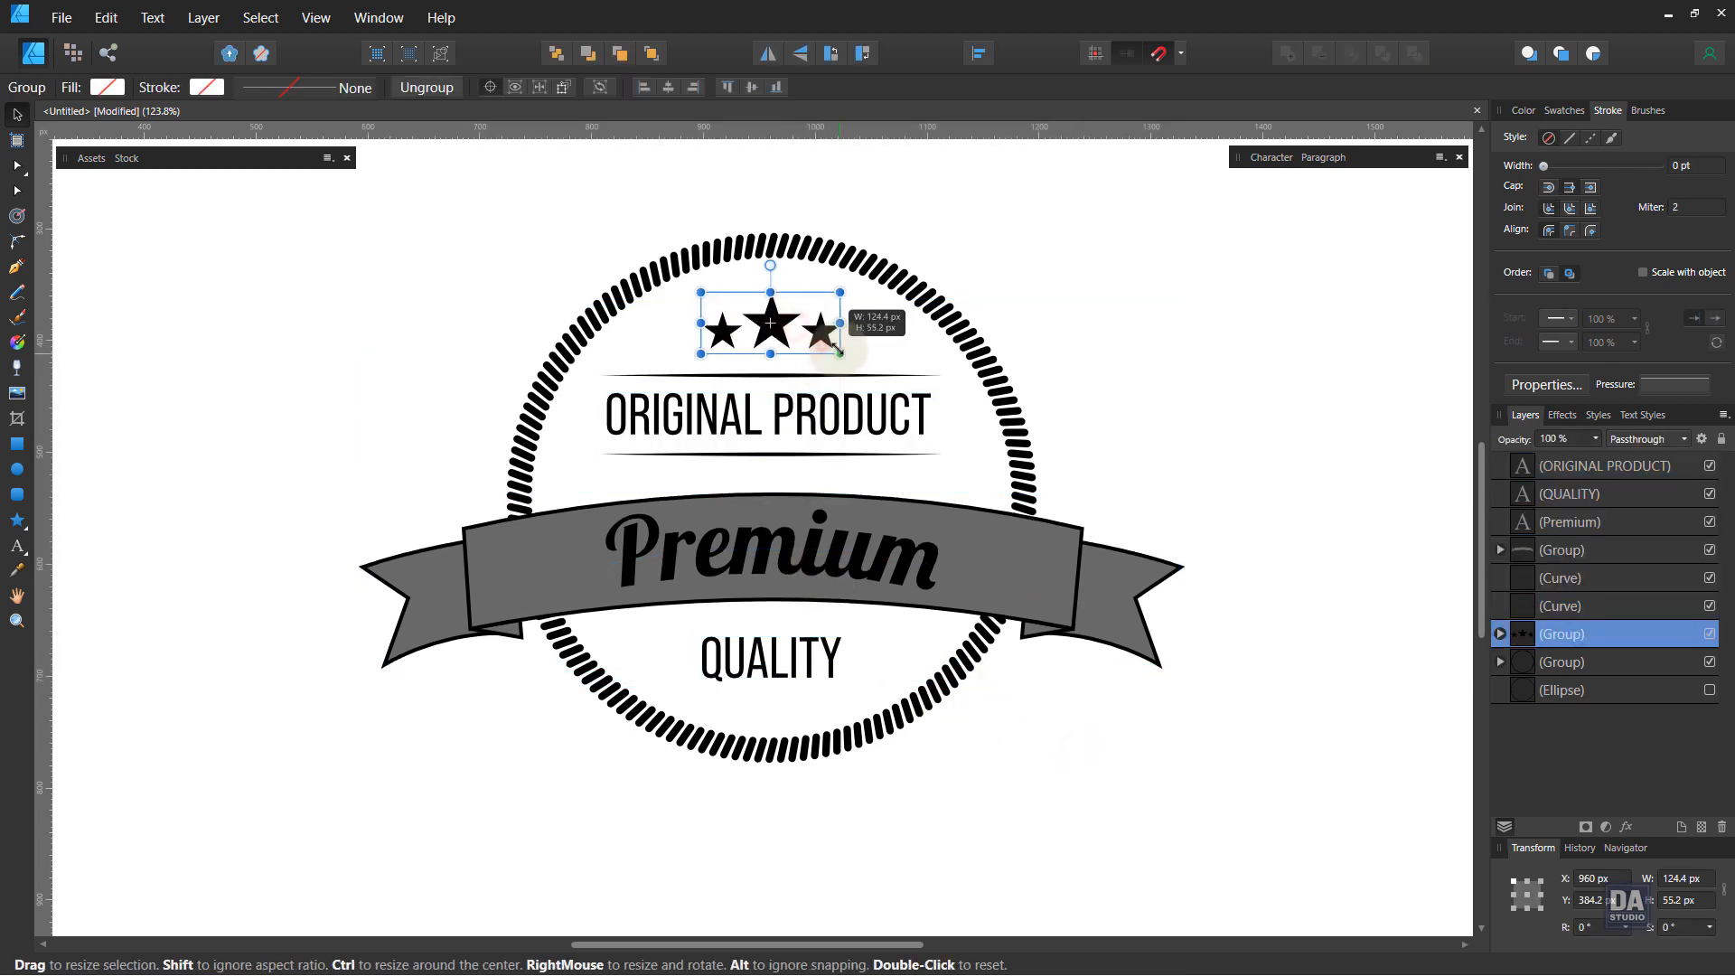
pyautogui.click(1174, 434)
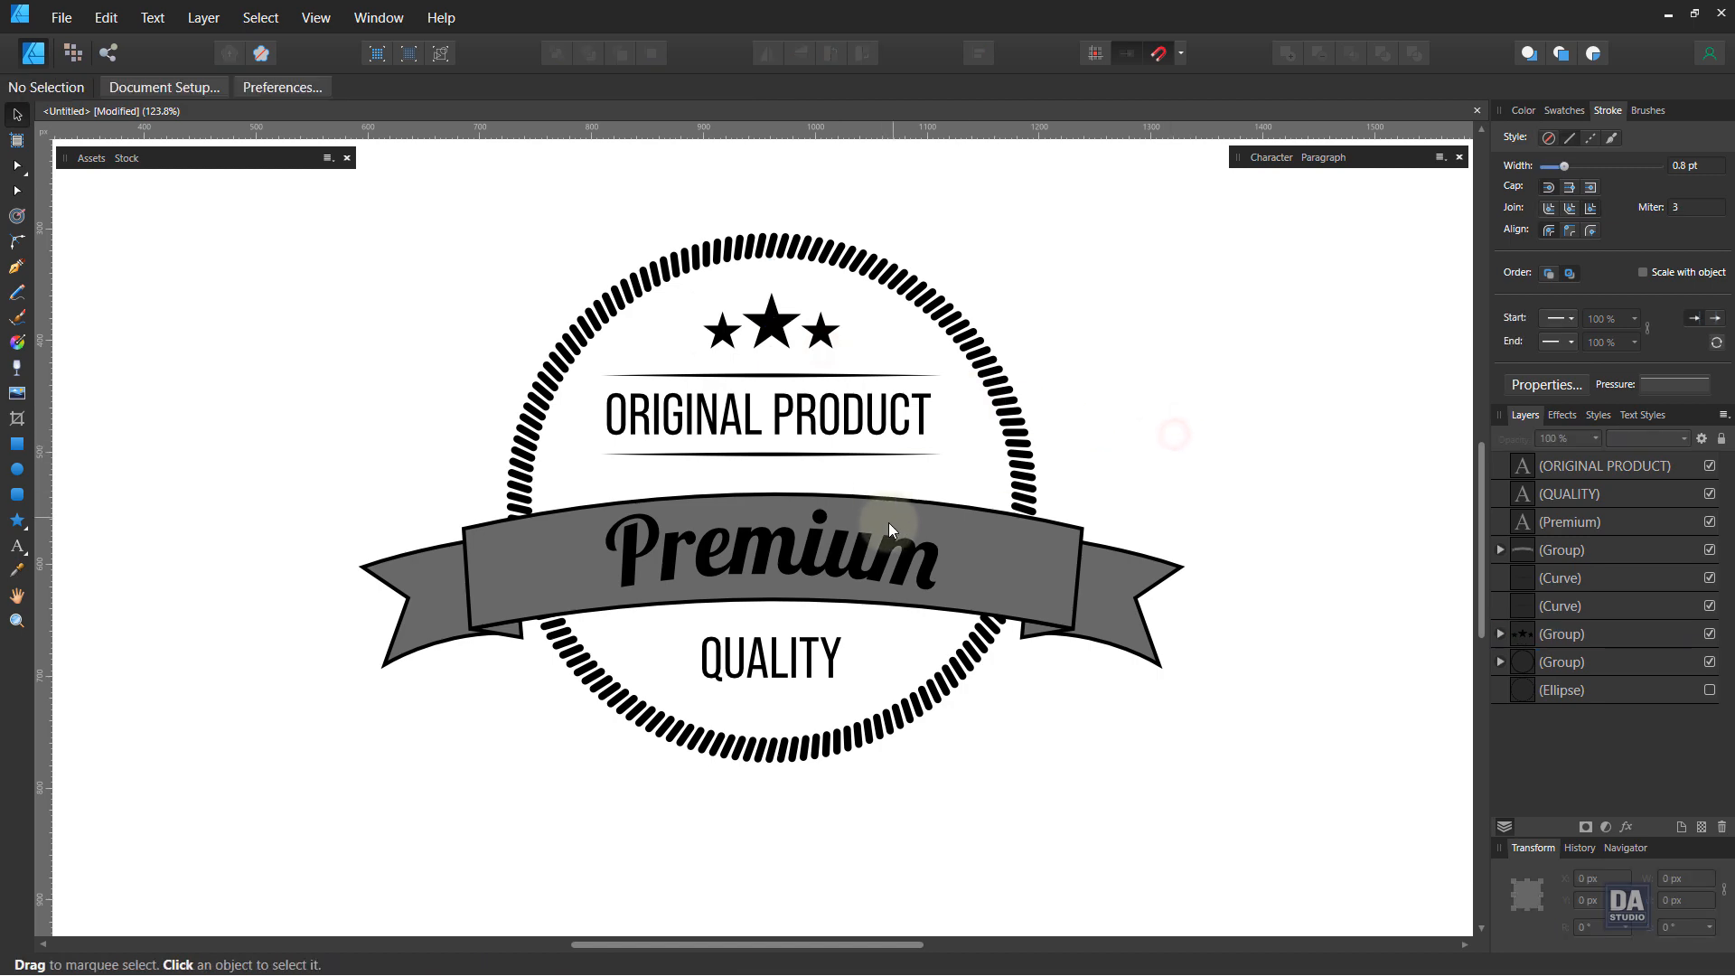
pyautogui.press('z')
pyautogui.moveTo(887, 528)
pyautogui.mouseDown()
pyautogui.moveTo(298, 433)
pyautogui.moveTo(869, 501)
pyautogui.mouseUp()
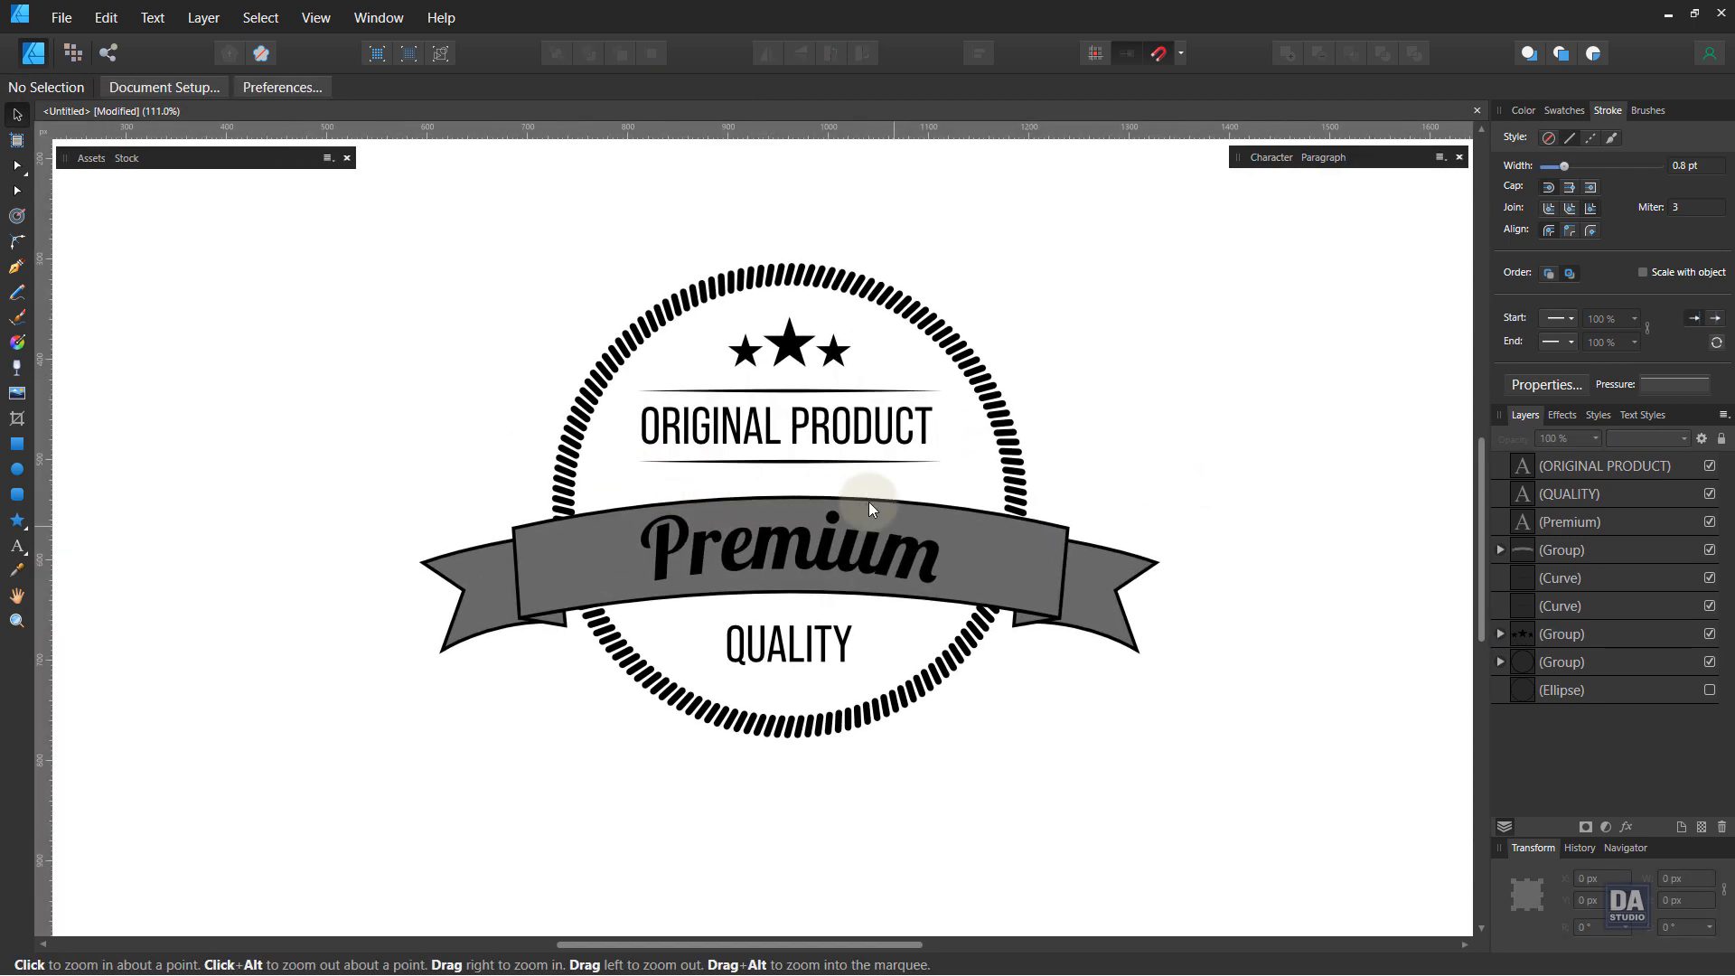
pyautogui.press('v')
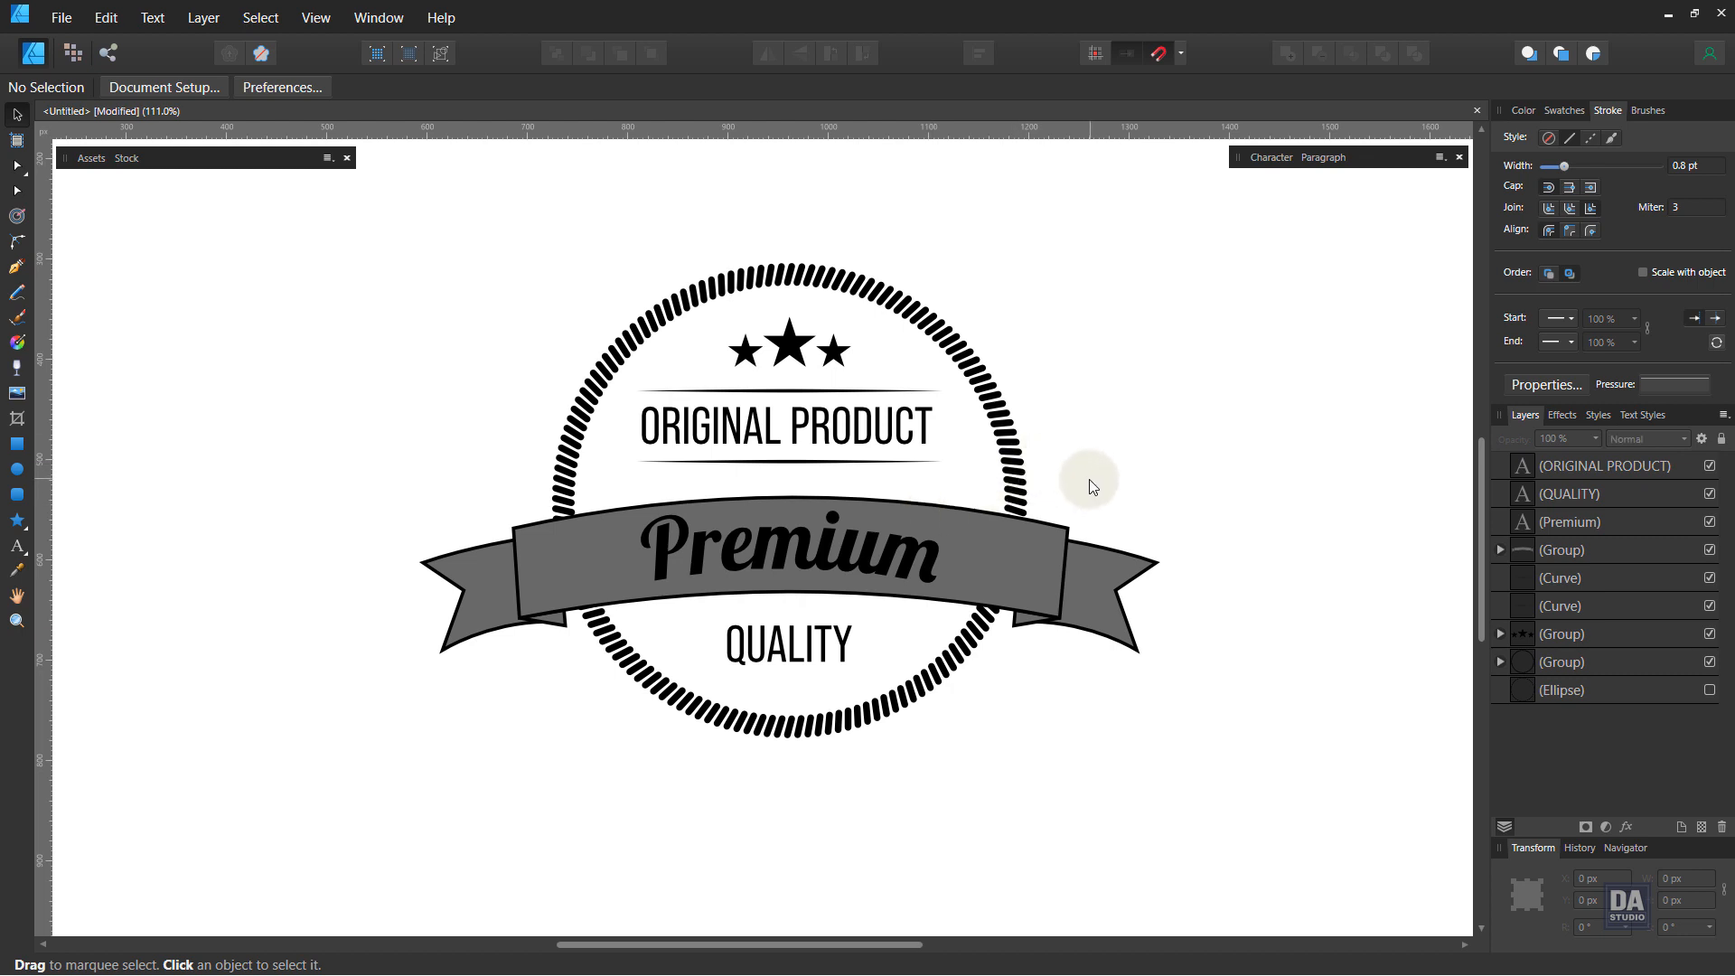
pyautogui.click(1012, 593)
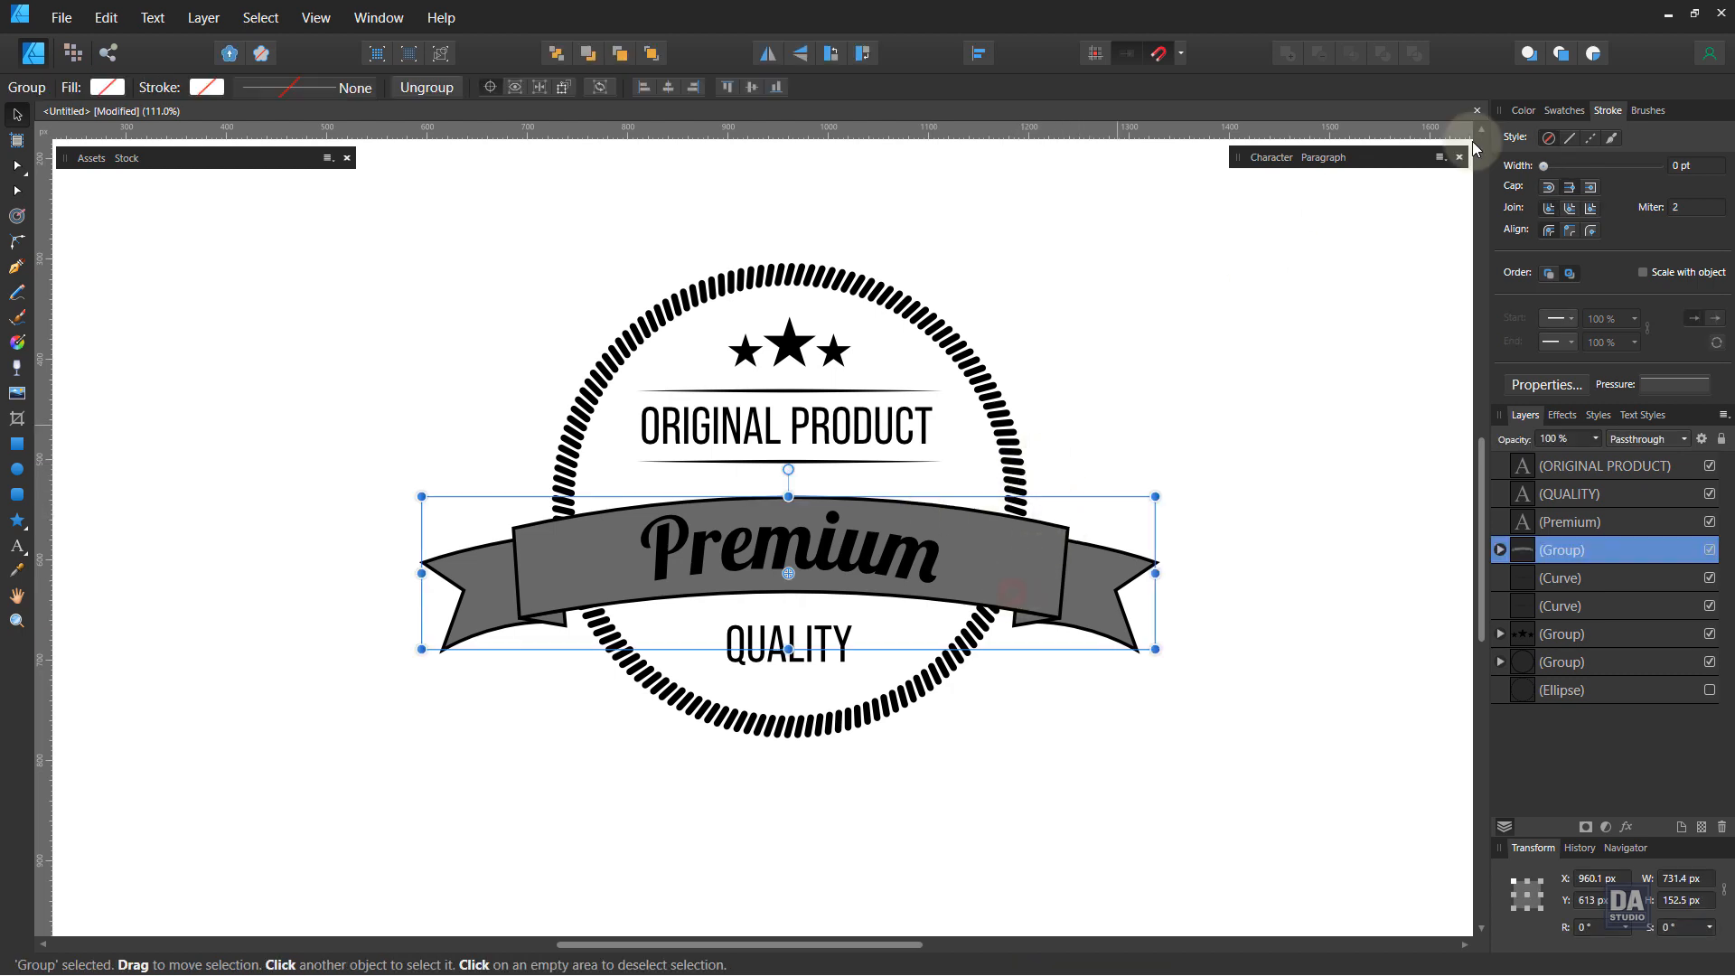
pyautogui.click(1524, 109)
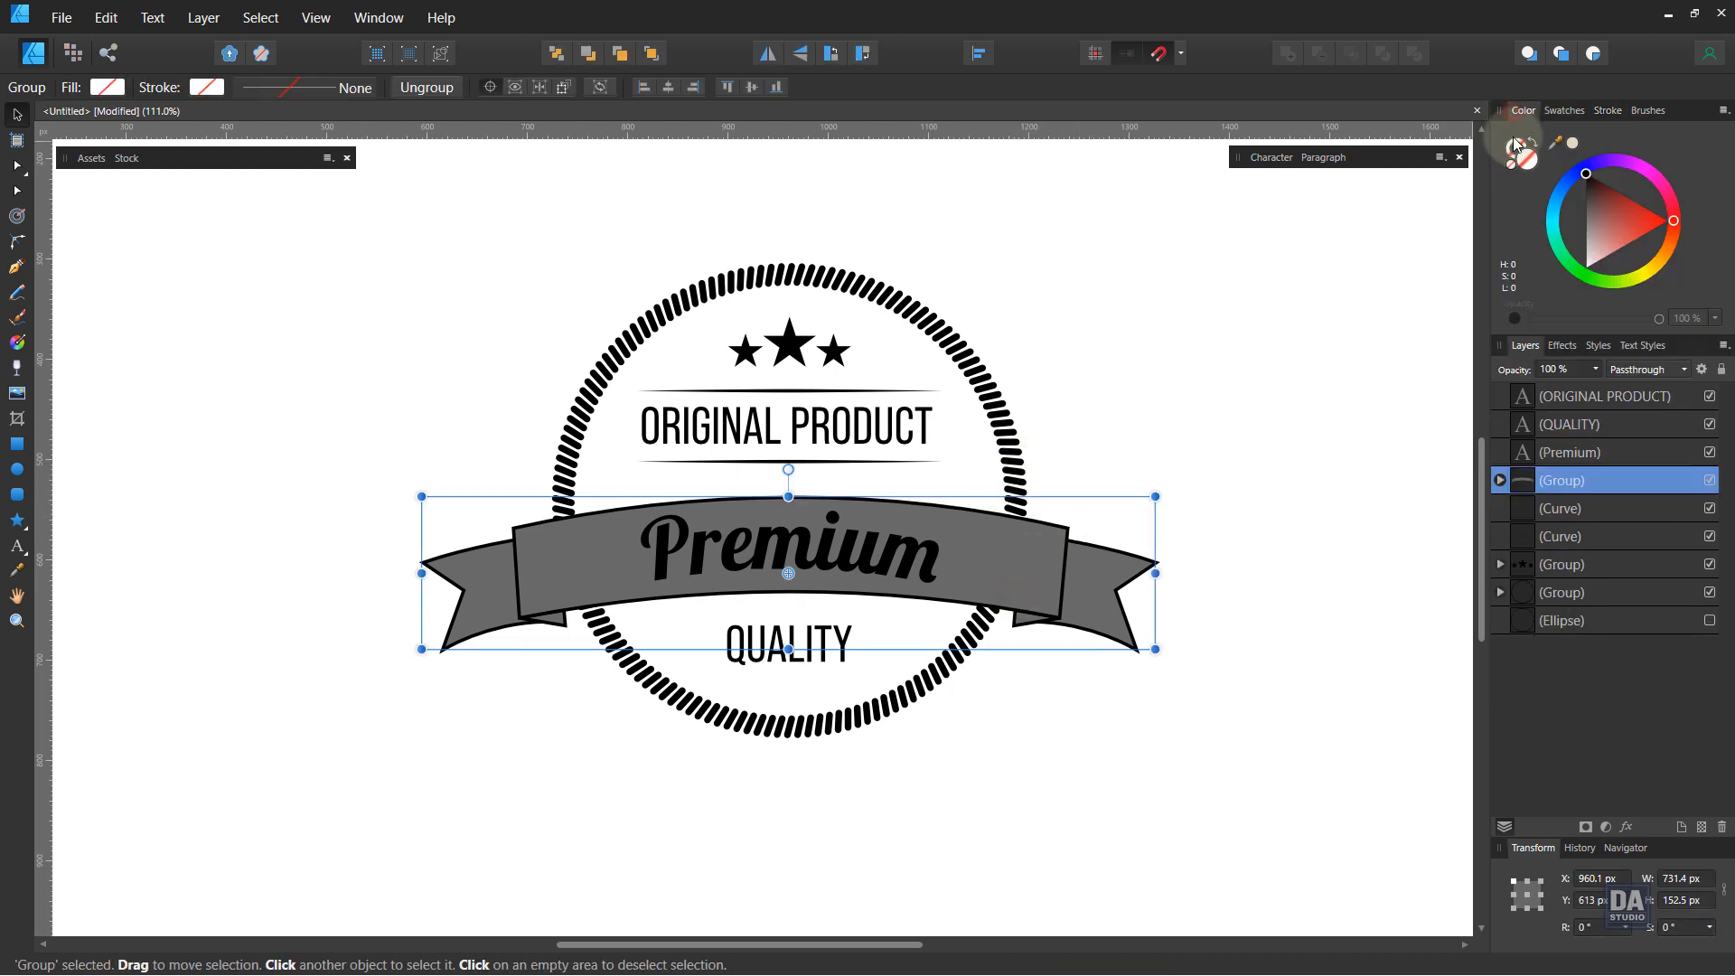
pyautogui.click(1574, 146)
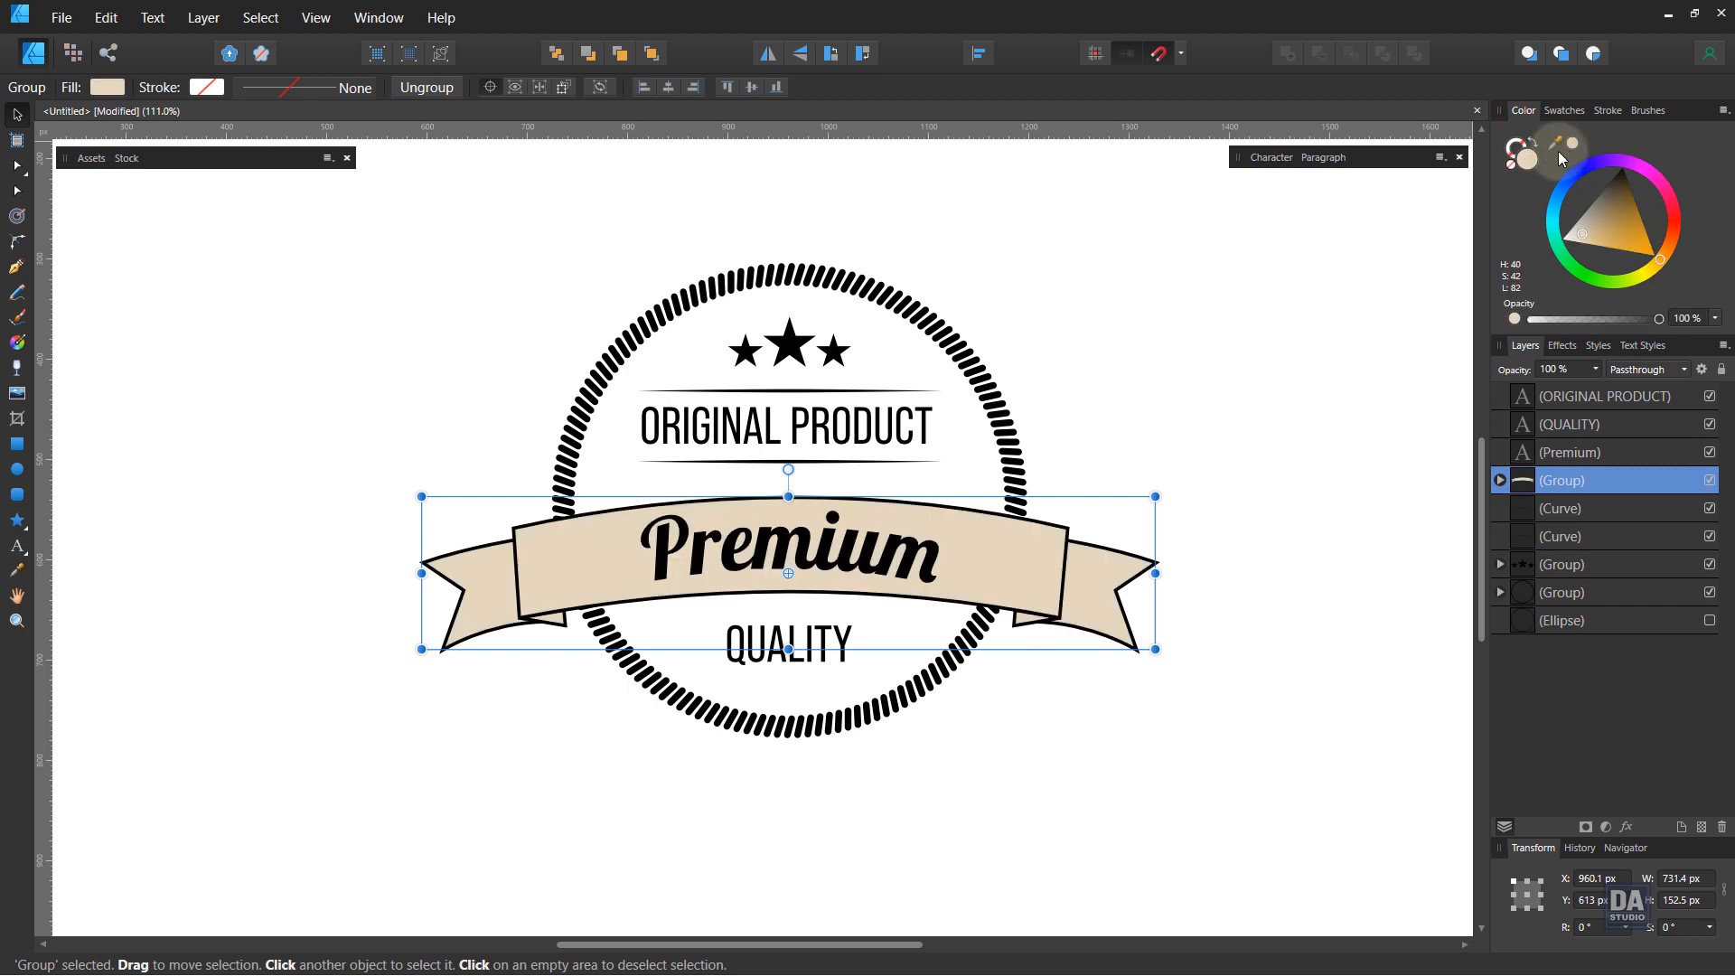
# Step: Apply the same light beige to the tick-mark ring and the stars group
pyautogui.click(1019, 468)
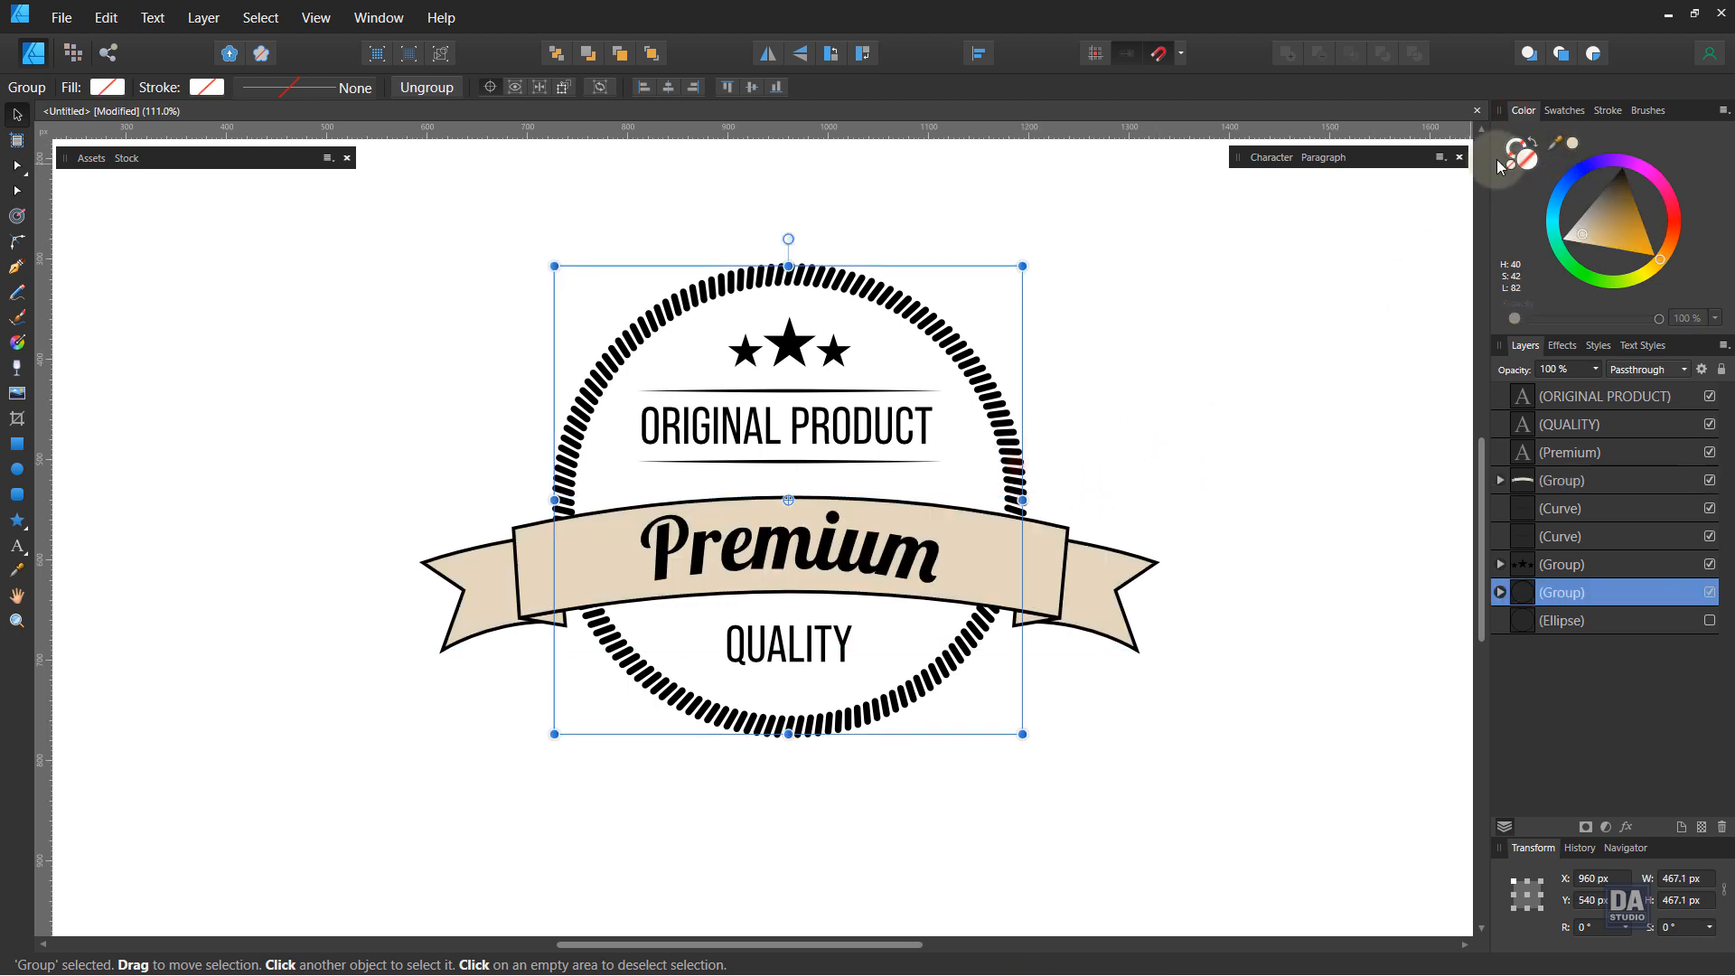
pyautogui.click(1573, 149)
pyautogui.click(832, 351)
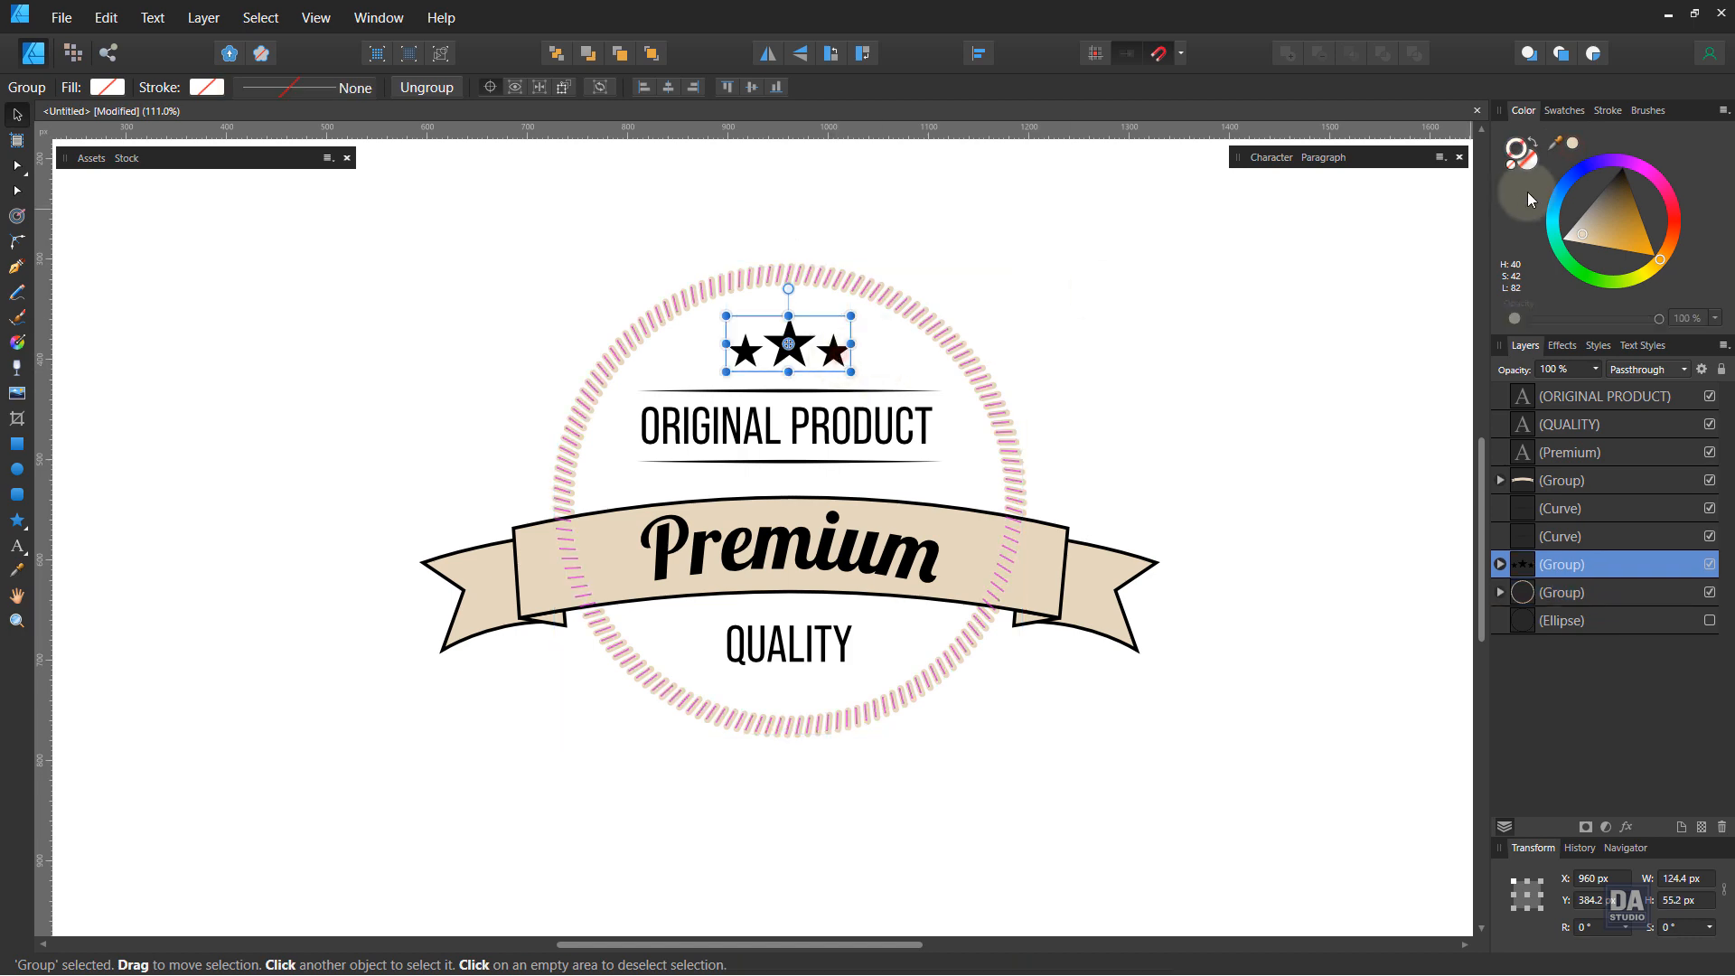
pyautogui.click(1574, 145)
# Step: Apply the light beige colour to both horizontal divider lines
pyautogui.click(919, 391)
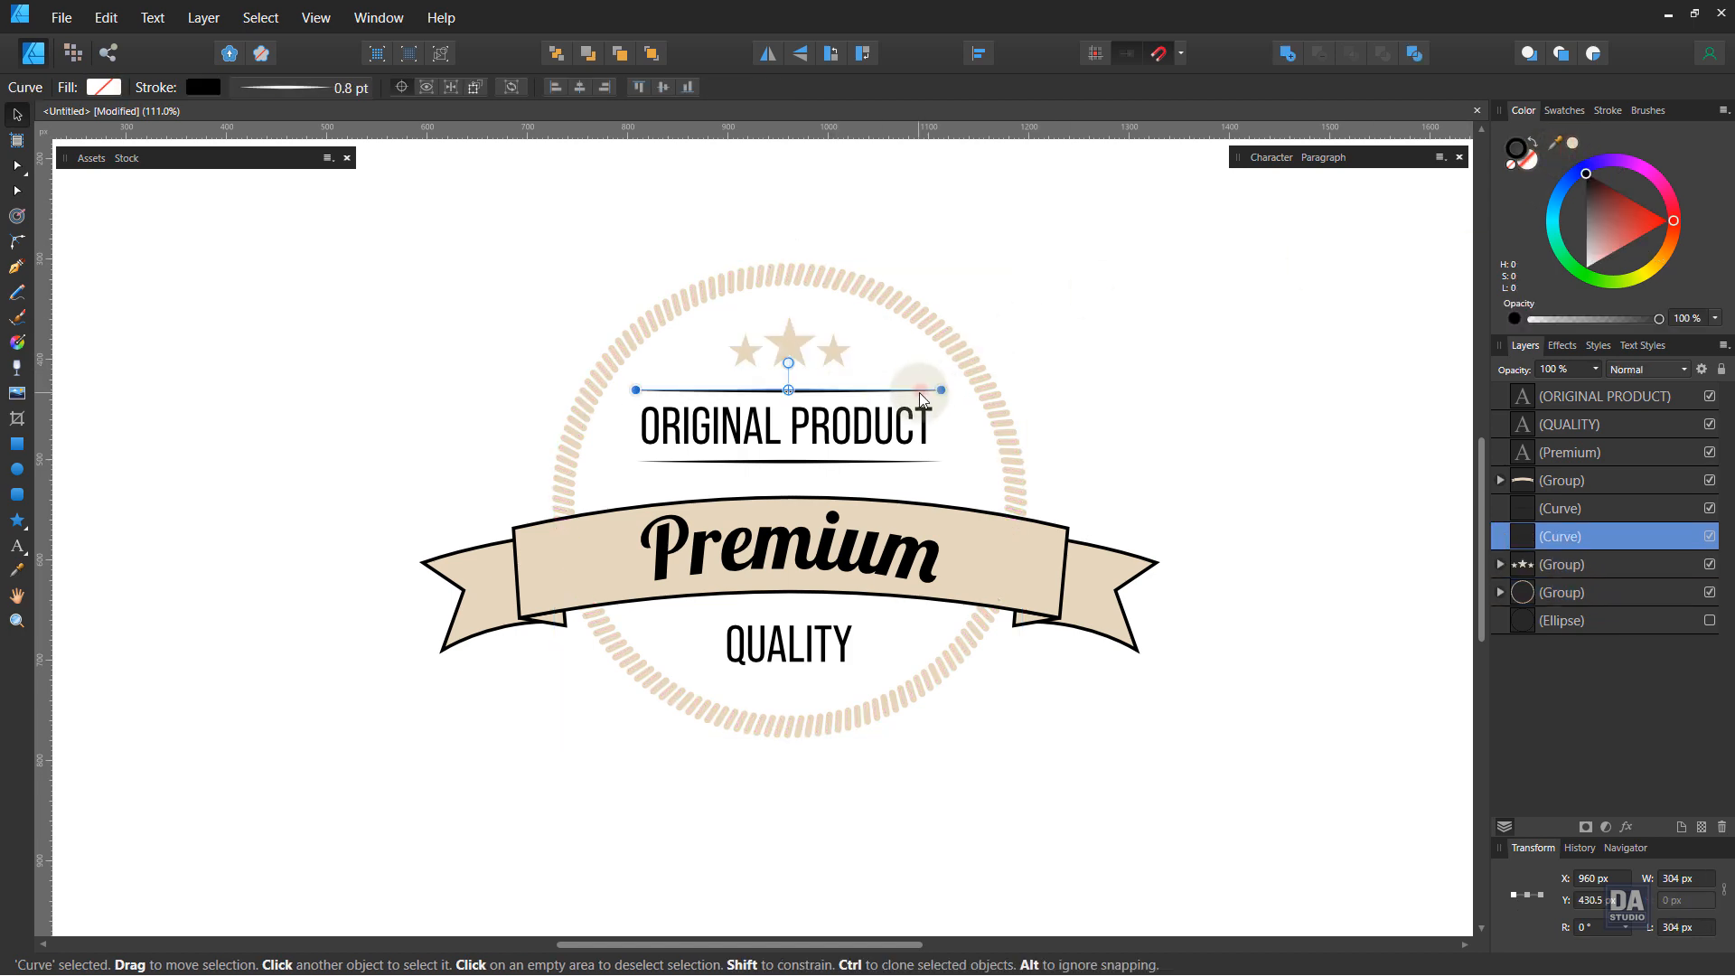
pyautogui.keyDown('shift'); pyautogui.click(920, 459); pyautogui.keyUp('shift')
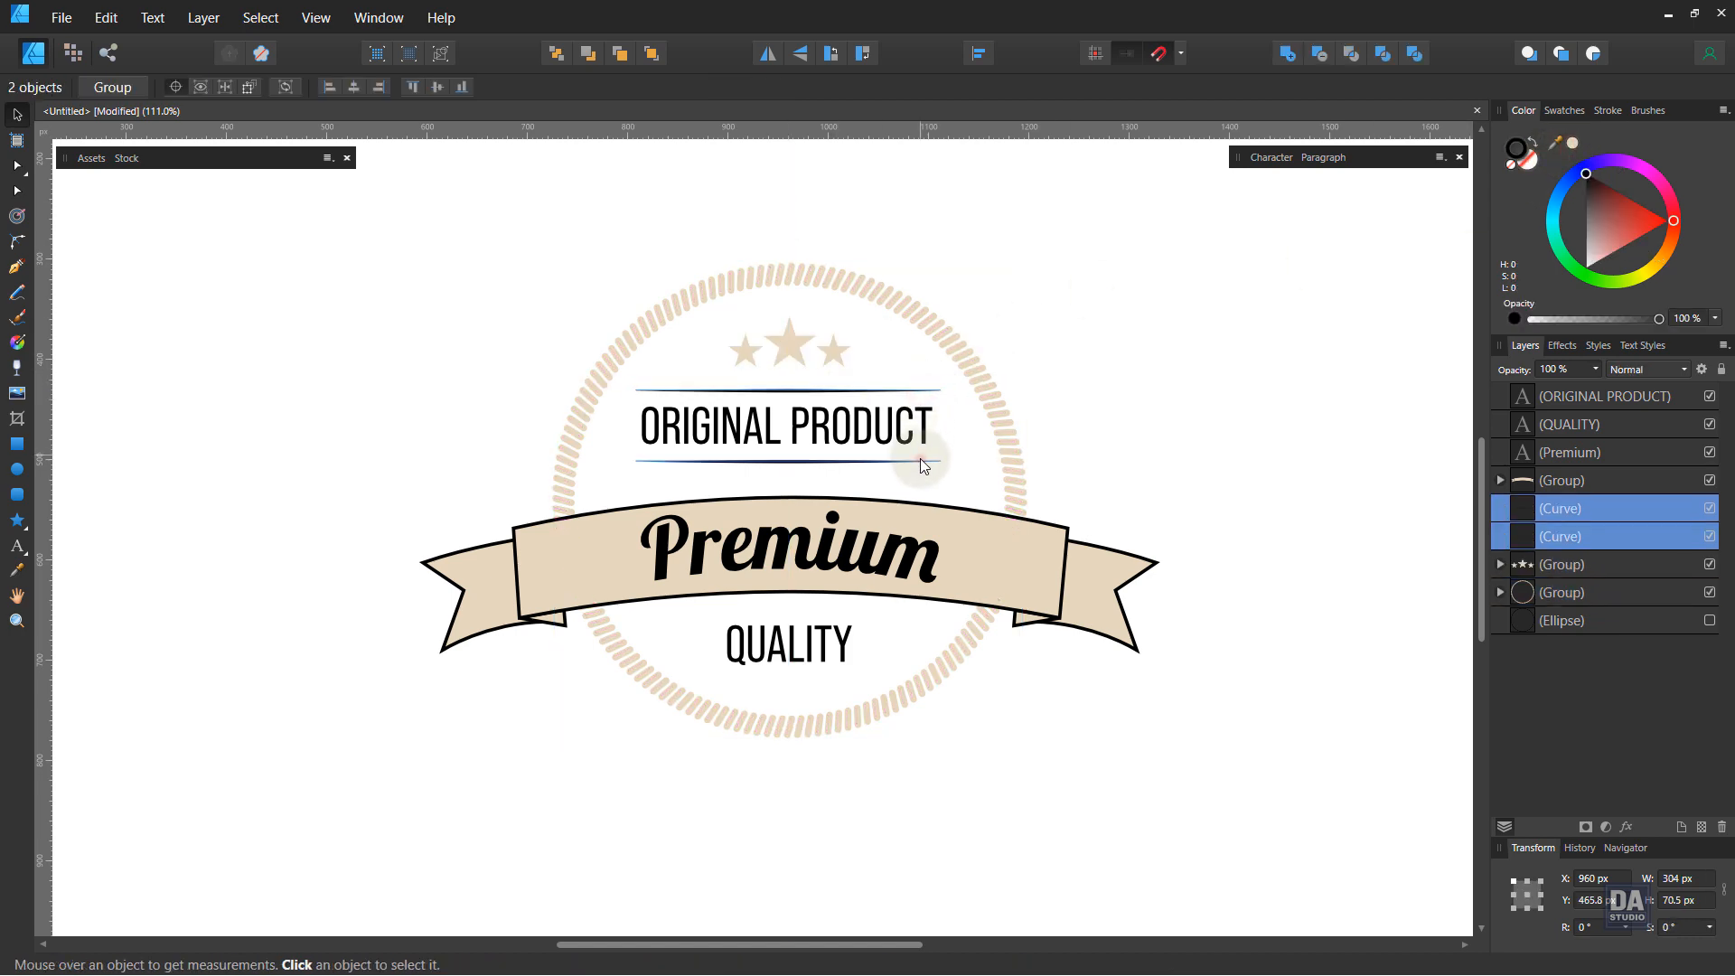
pyautogui.click(1574, 145)
pyautogui.click(762, 434)
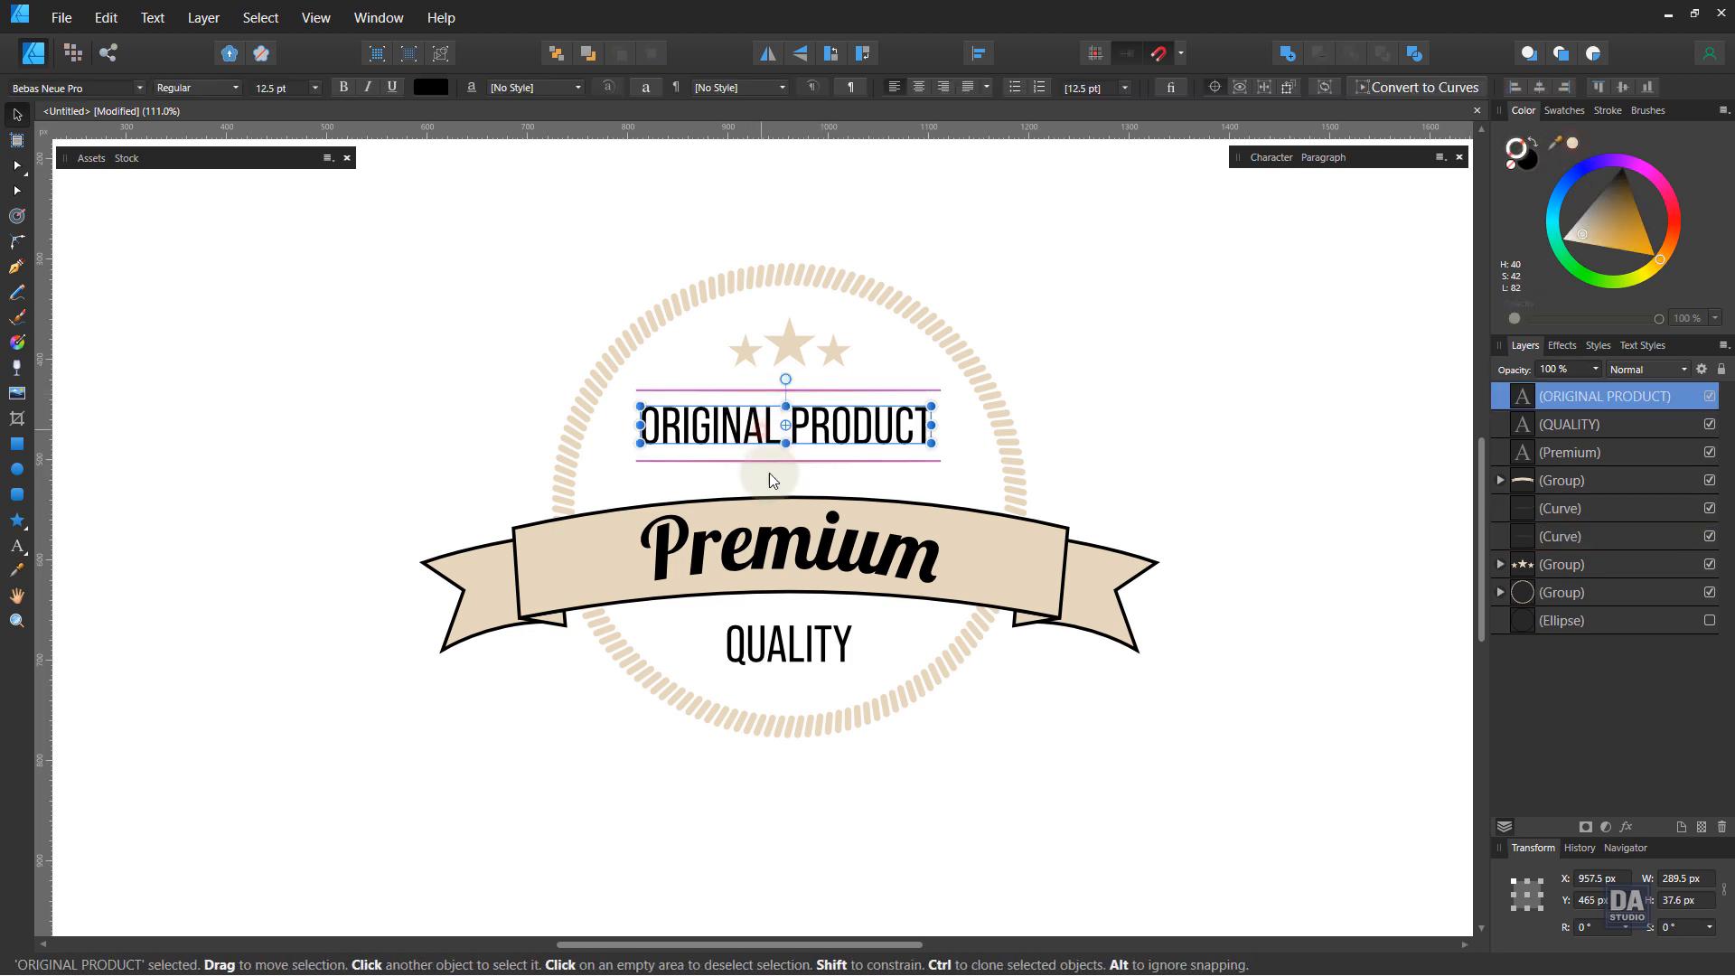
pyautogui.keyDown('shift'); pyautogui.click(777, 546); pyautogui.keyUp('shift')
pyautogui.keyDown('shift'); pyautogui.click(789, 649); pyautogui.keyUp('shift')
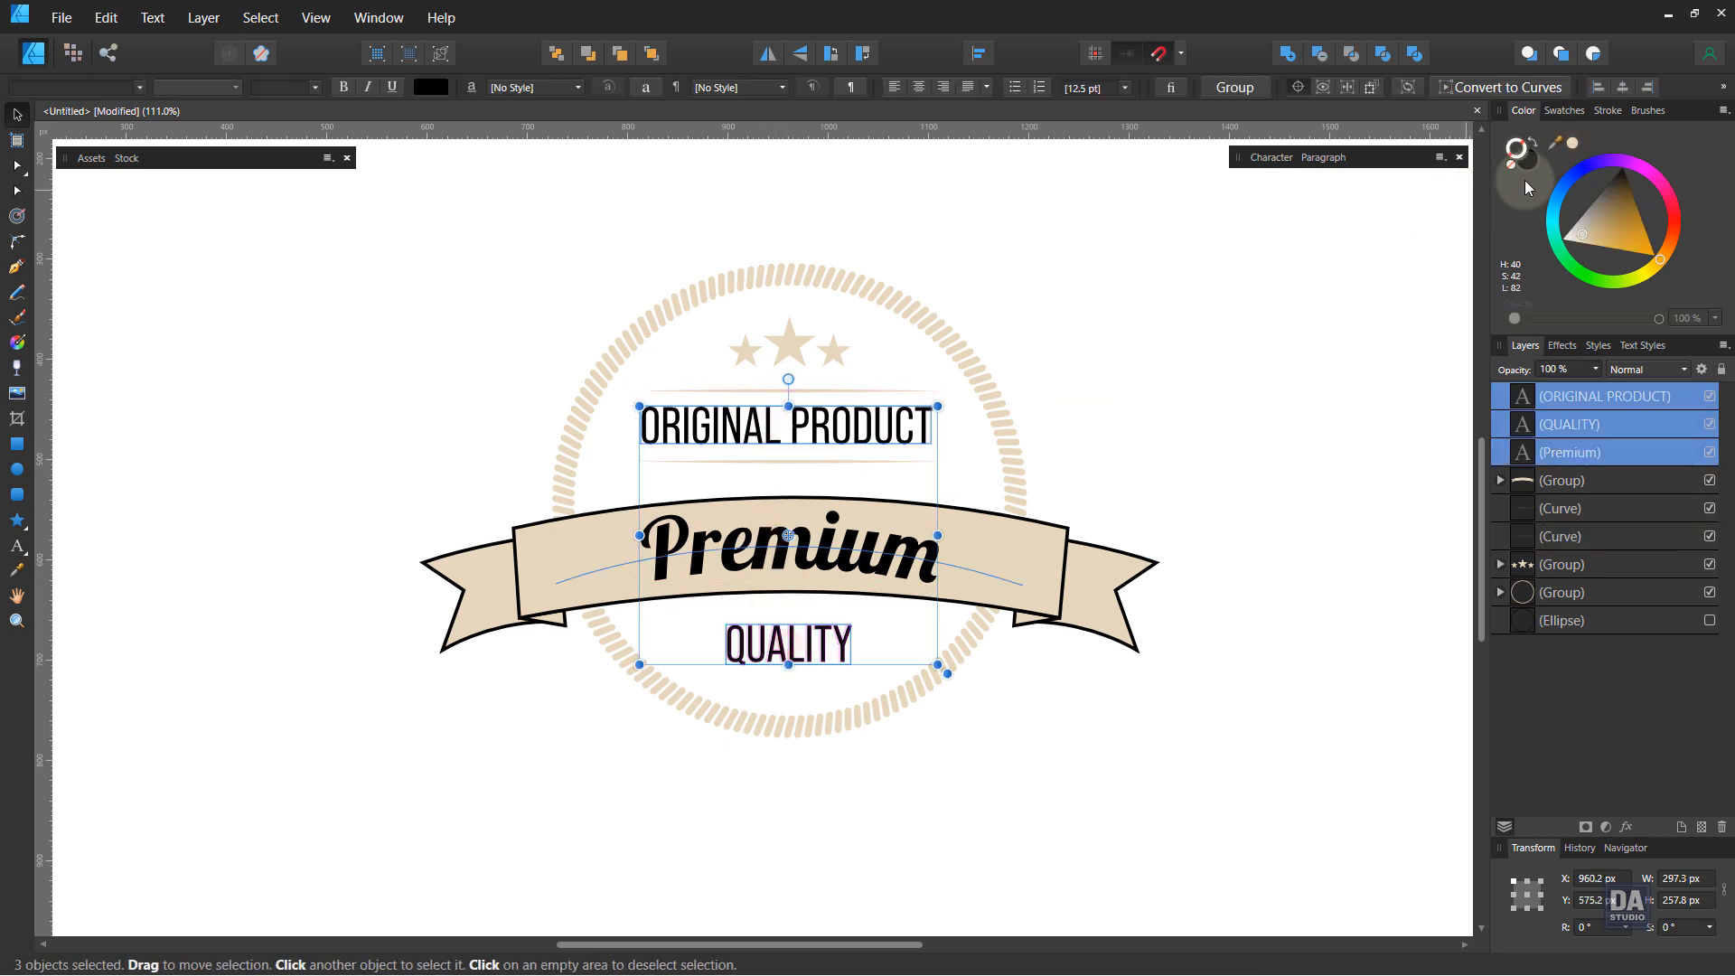
pyautogui.click(1573, 144)
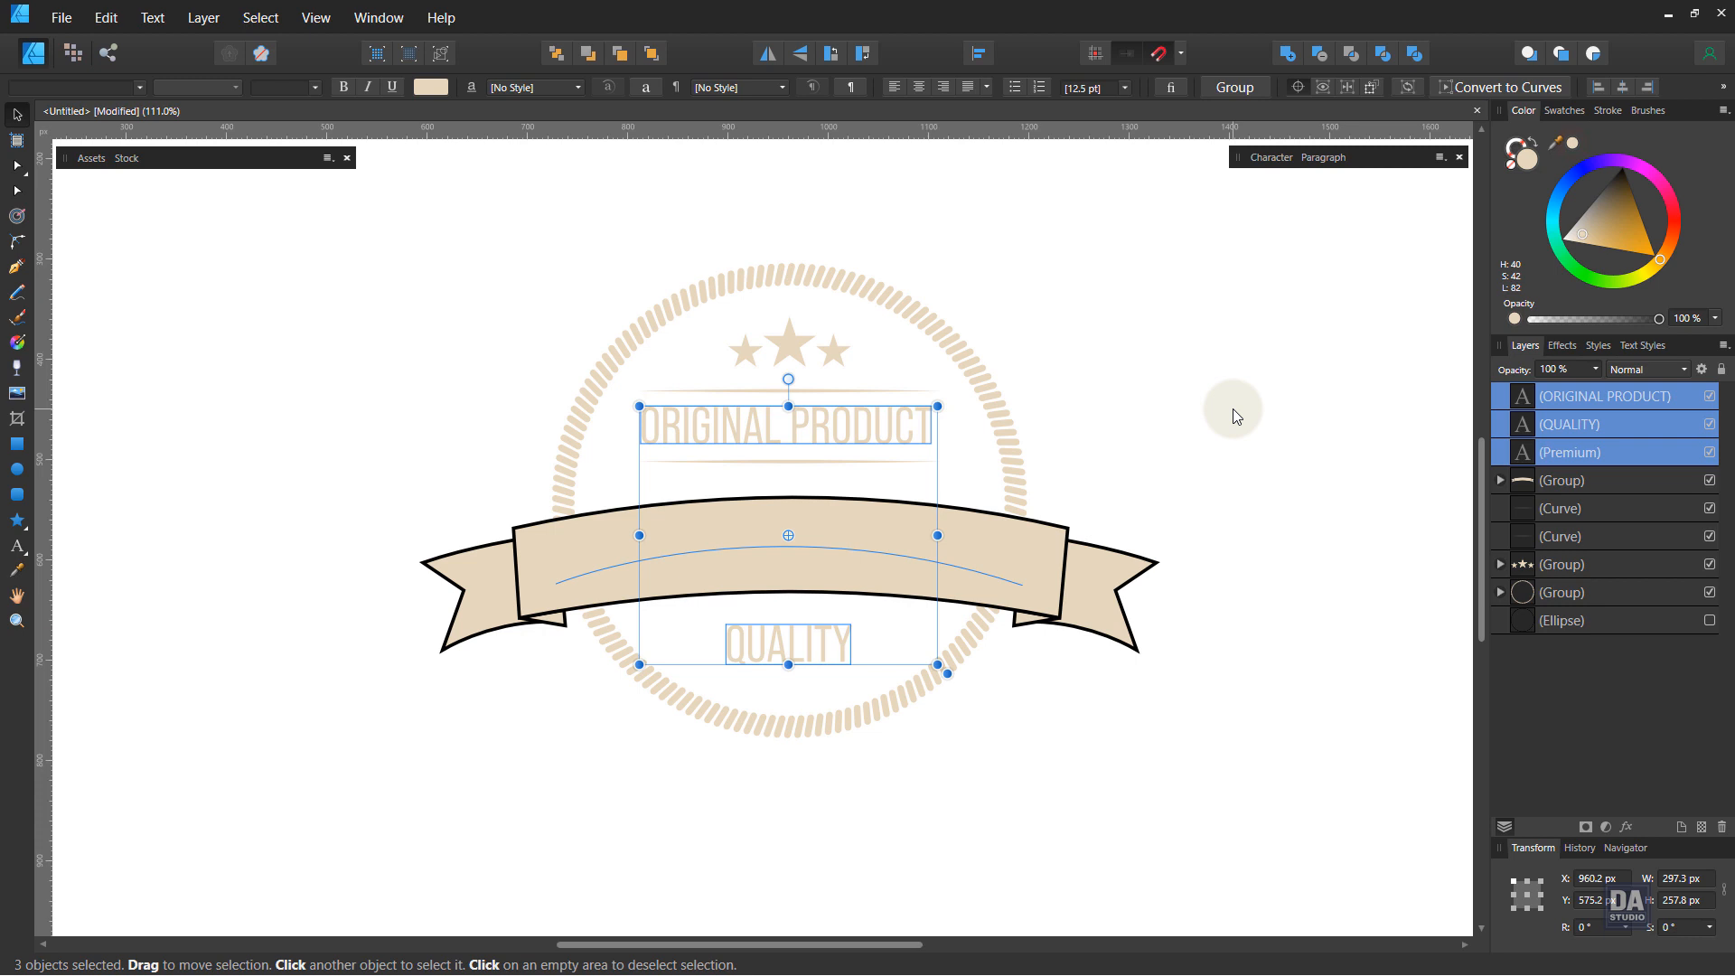
pyautogui.hotkey('ctrl', 'z')
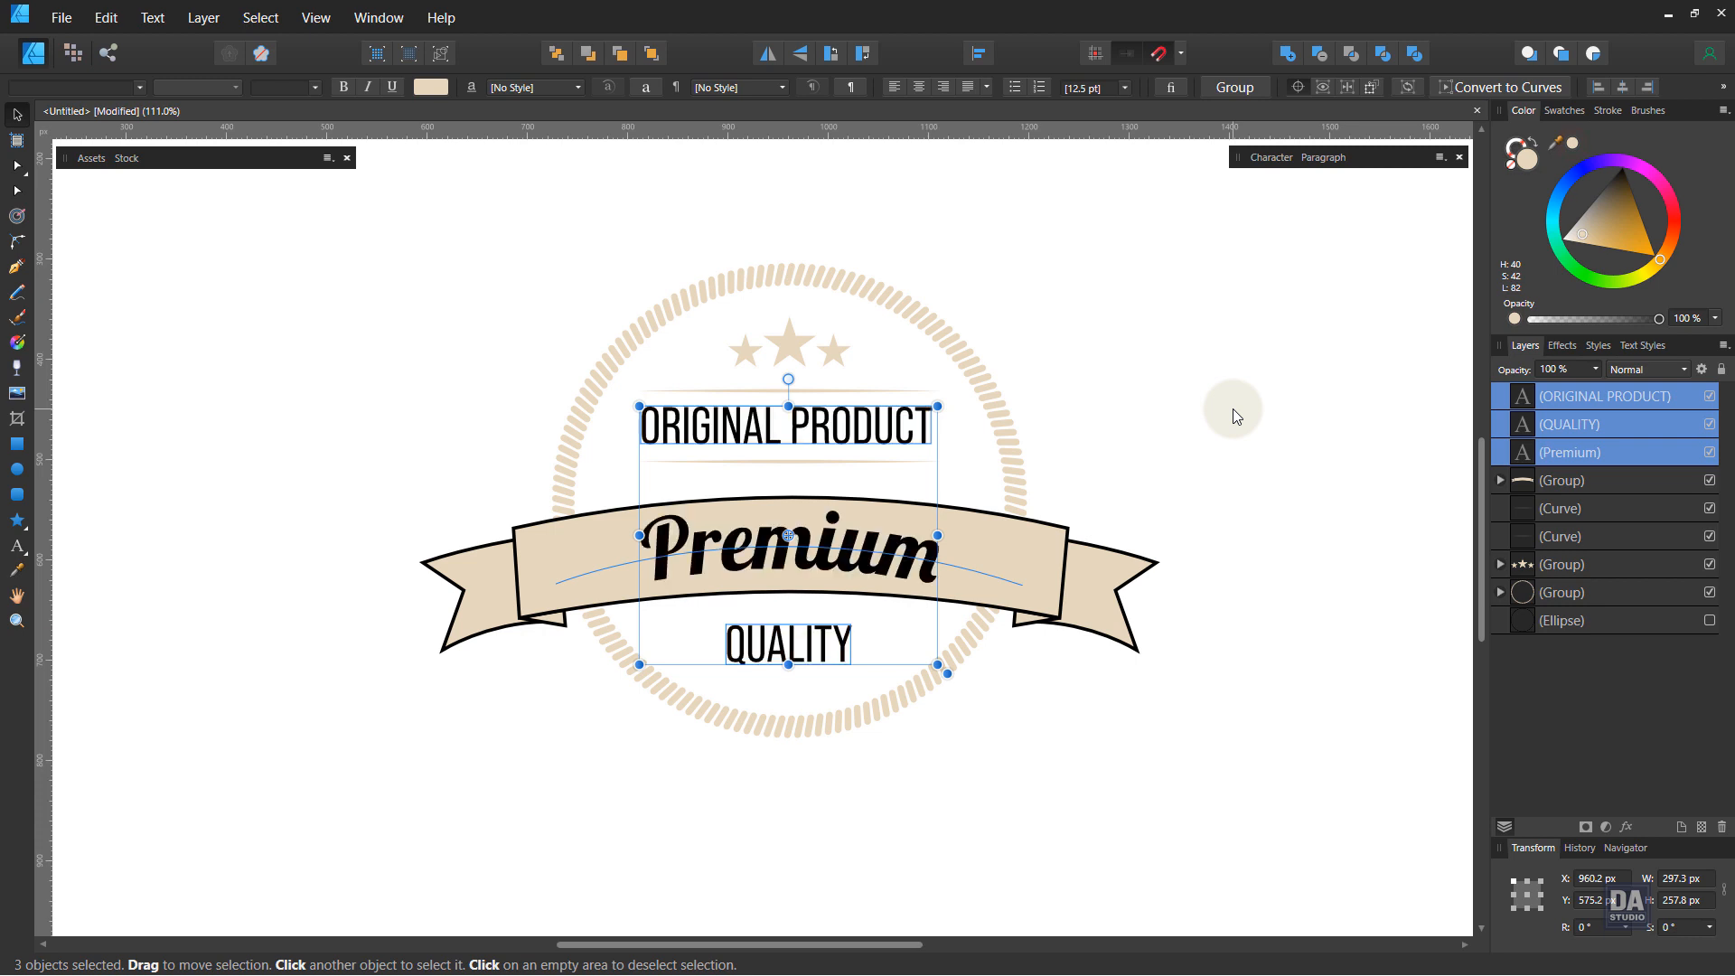
# Step: Apply the light beige colour to the ORIGINAL PRODUCT and QUALITY texts
pyautogui.click(1233, 408)
pyautogui.click(751, 684)
pyautogui.click(769, 643)
pyautogui.keyDown('shift'); pyautogui.click(806, 459); pyautogui.keyUp('shift')
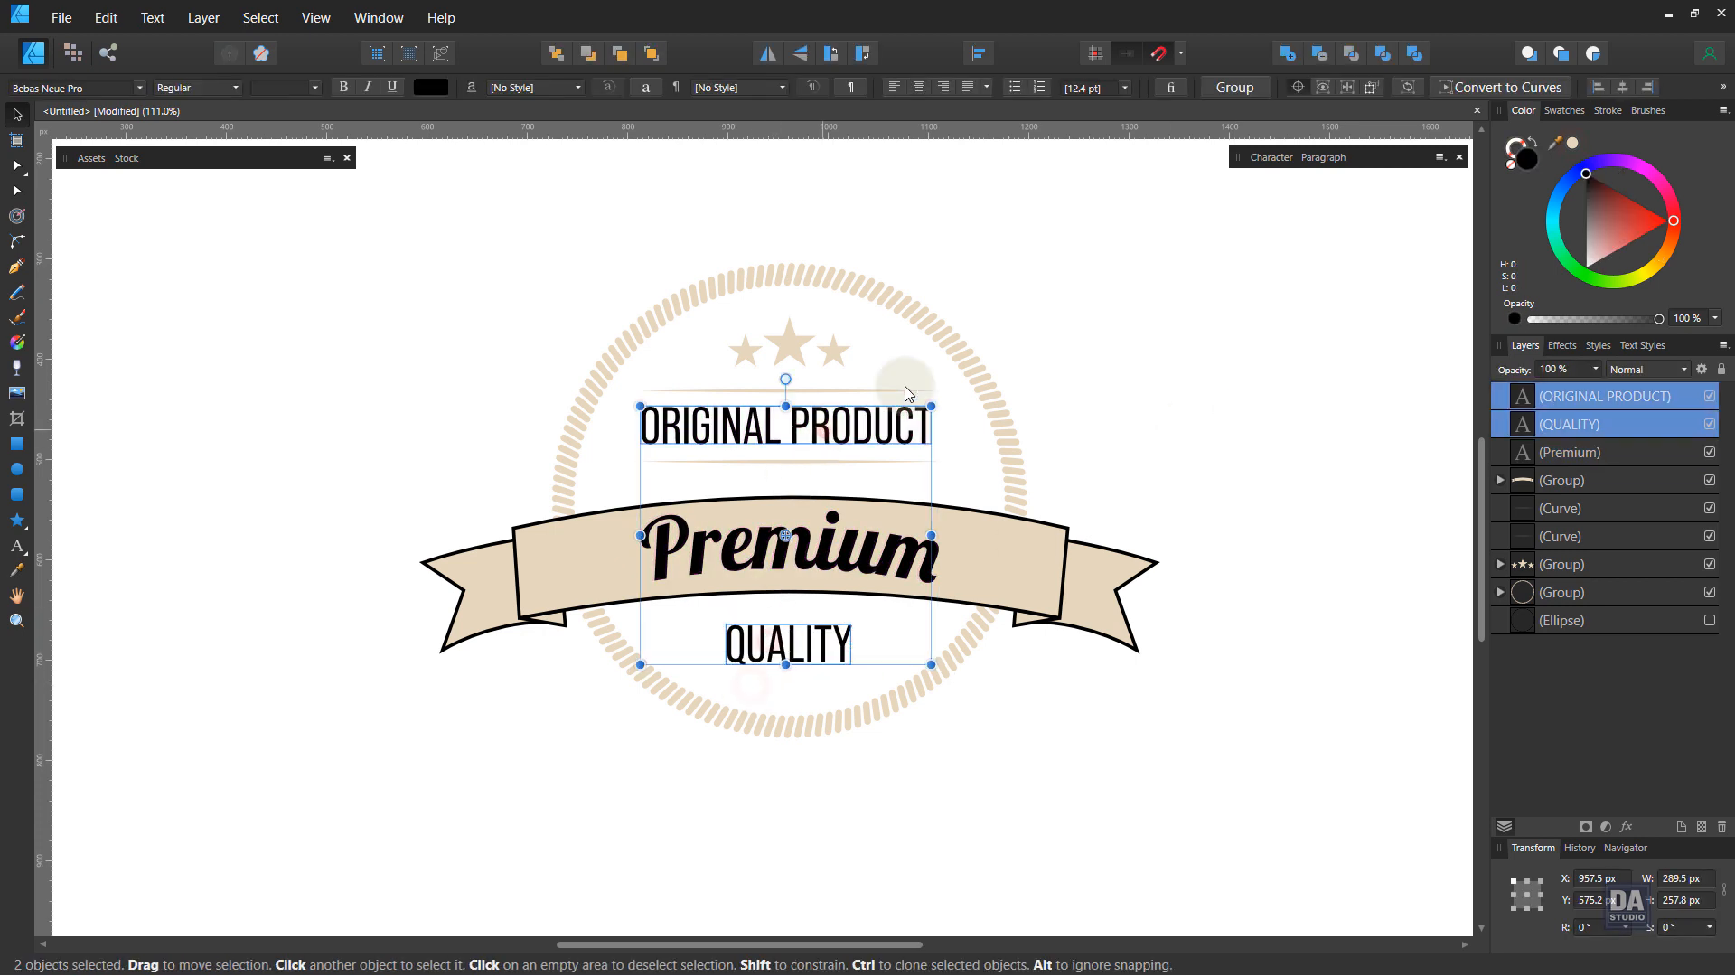
pyautogui.click(1573, 144)
pyautogui.click(1280, 411)
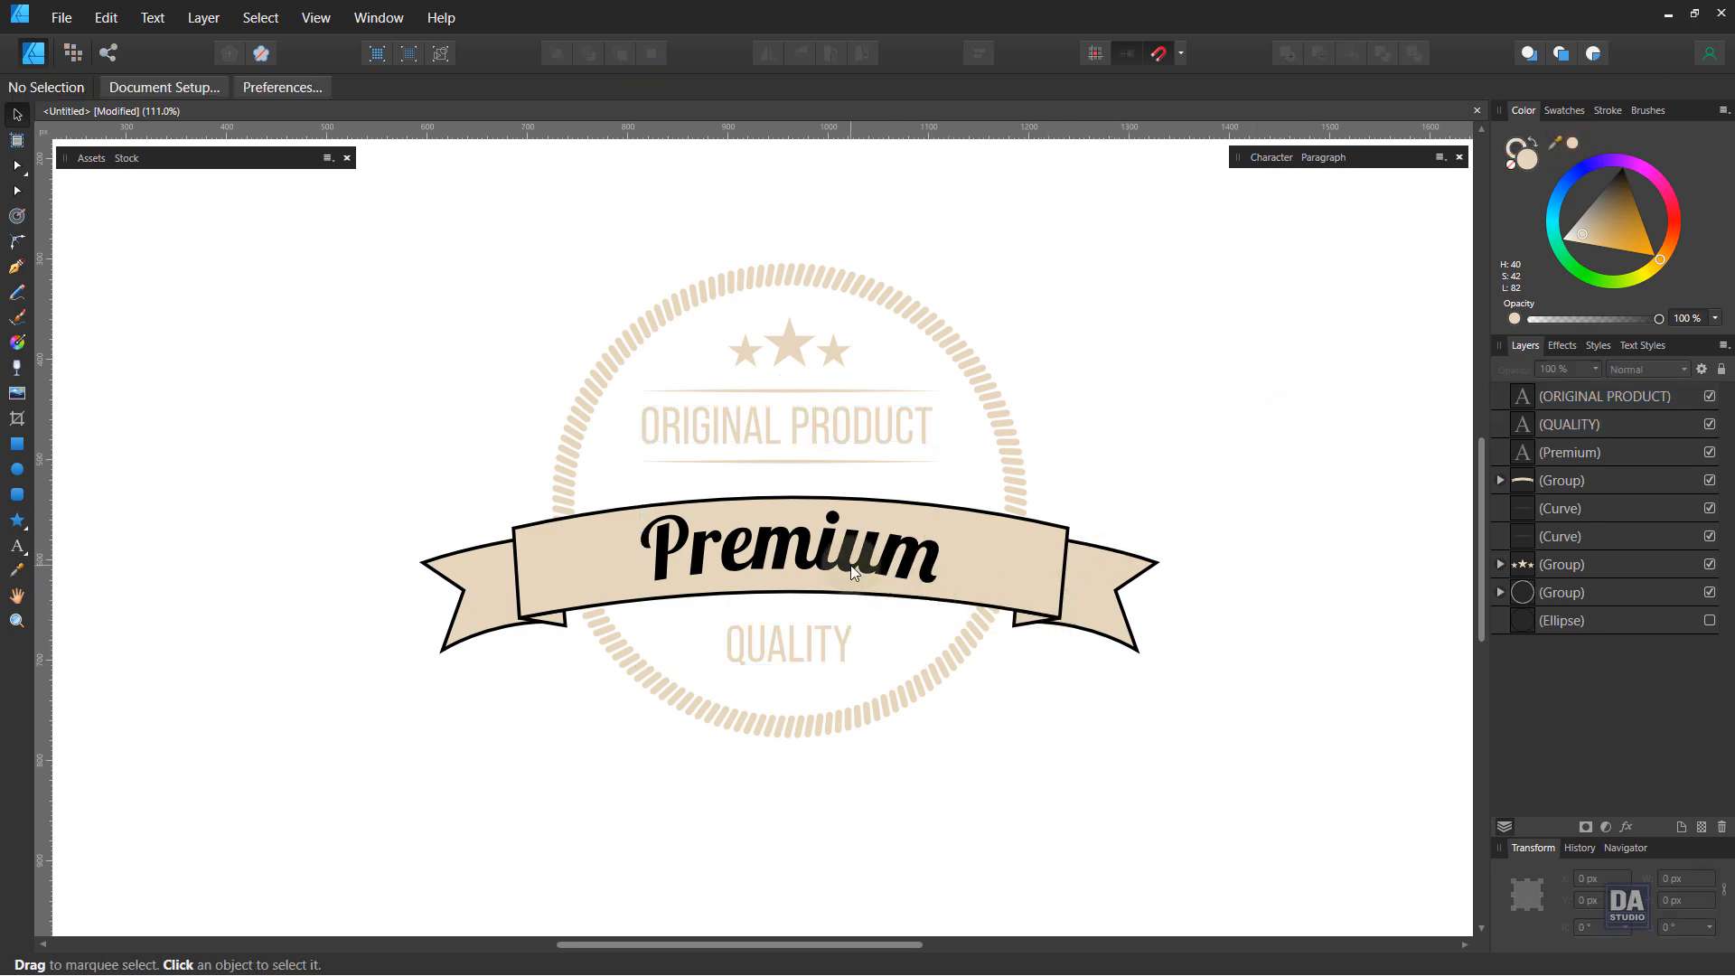
# Step: Change the banner group's outline colour to a dark grey
pyautogui.click(1007, 582)
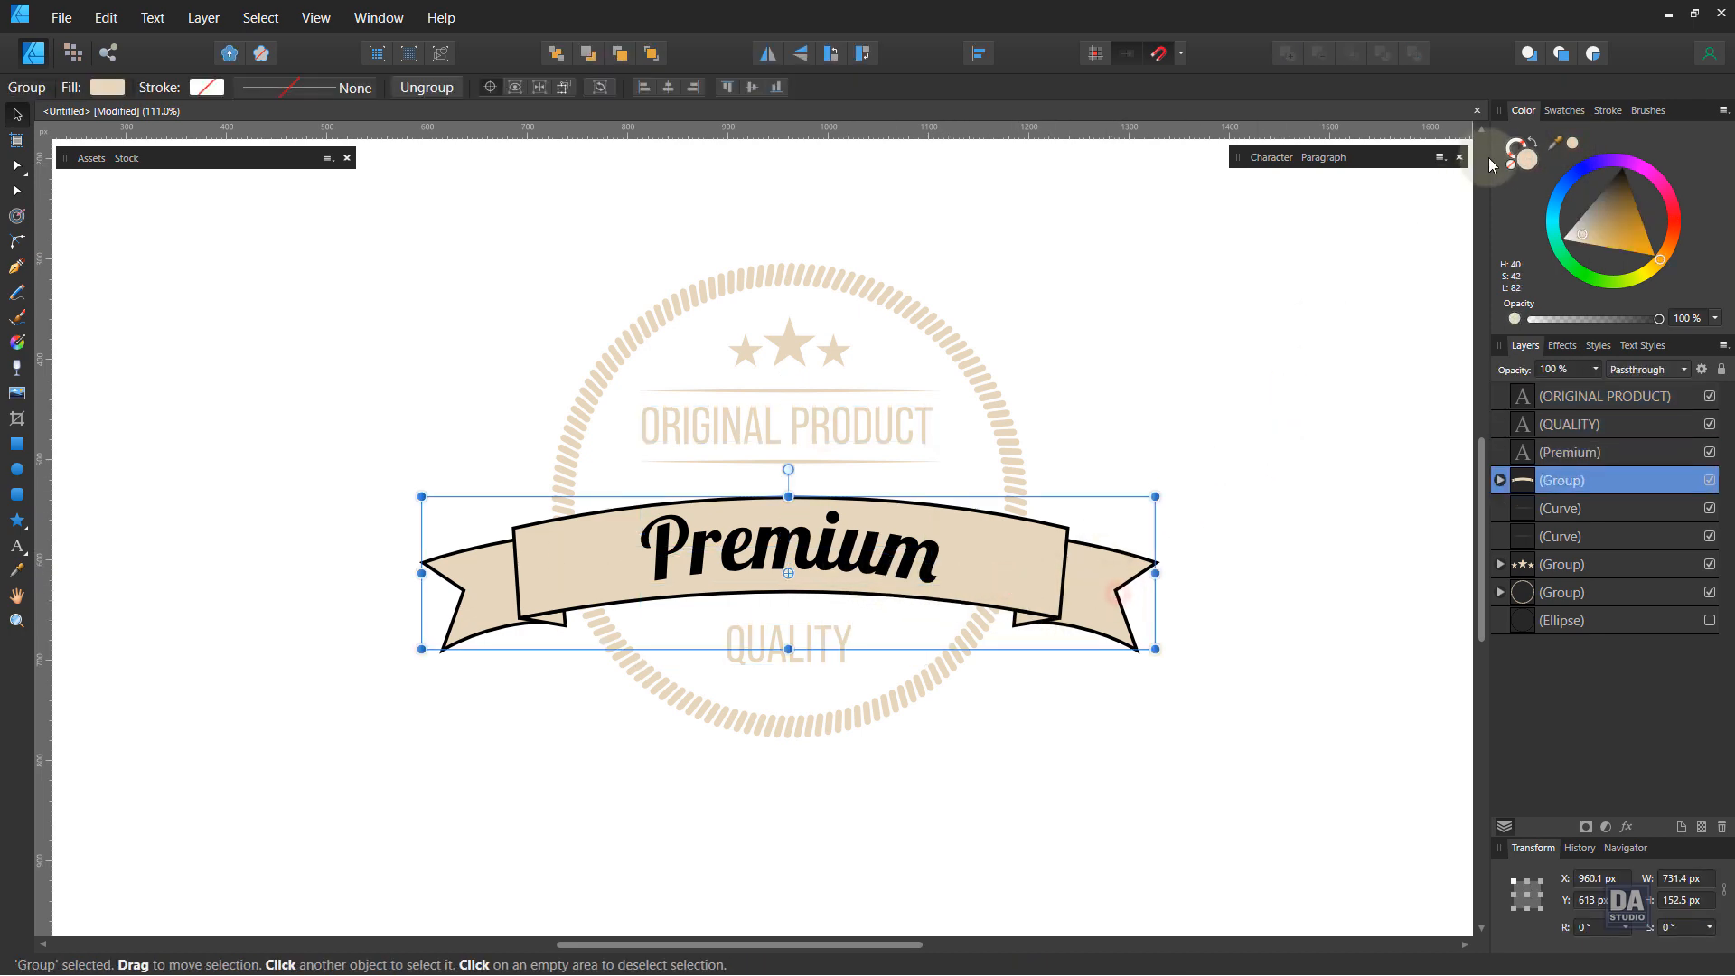
pyautogui.click(1517, 146)
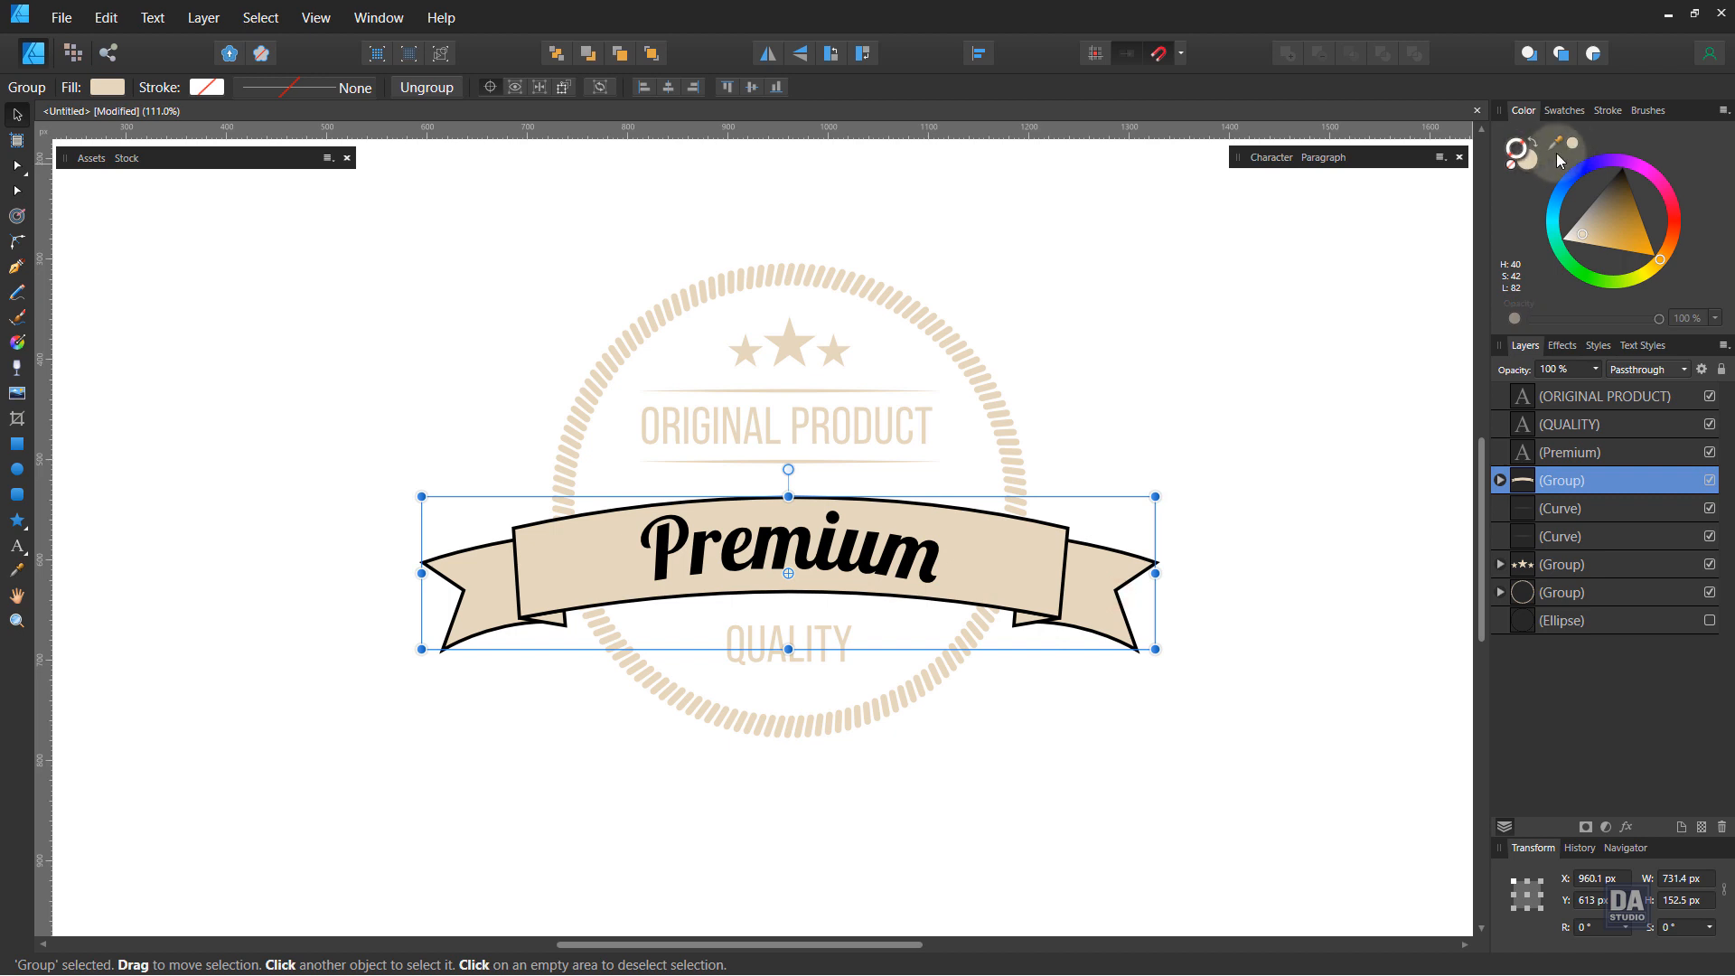
pyautogui.moveTo(1605, 201); pyautogui.dragTo(1605, 185)
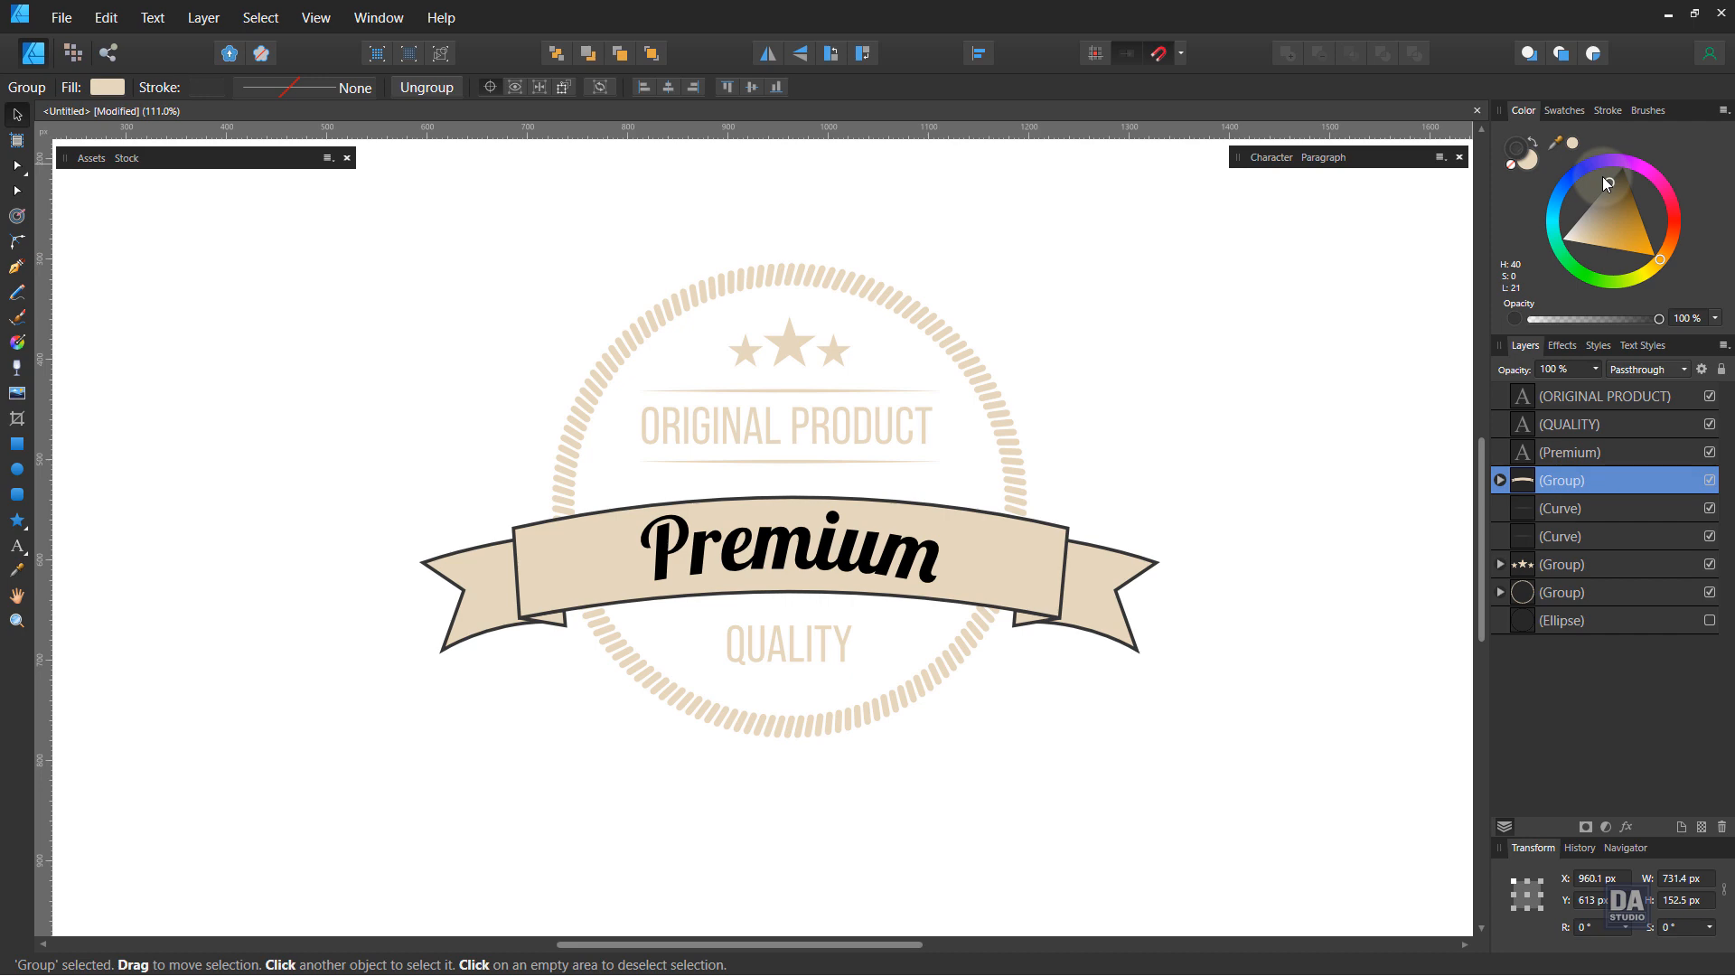
pyautogui.click(1263, 402)
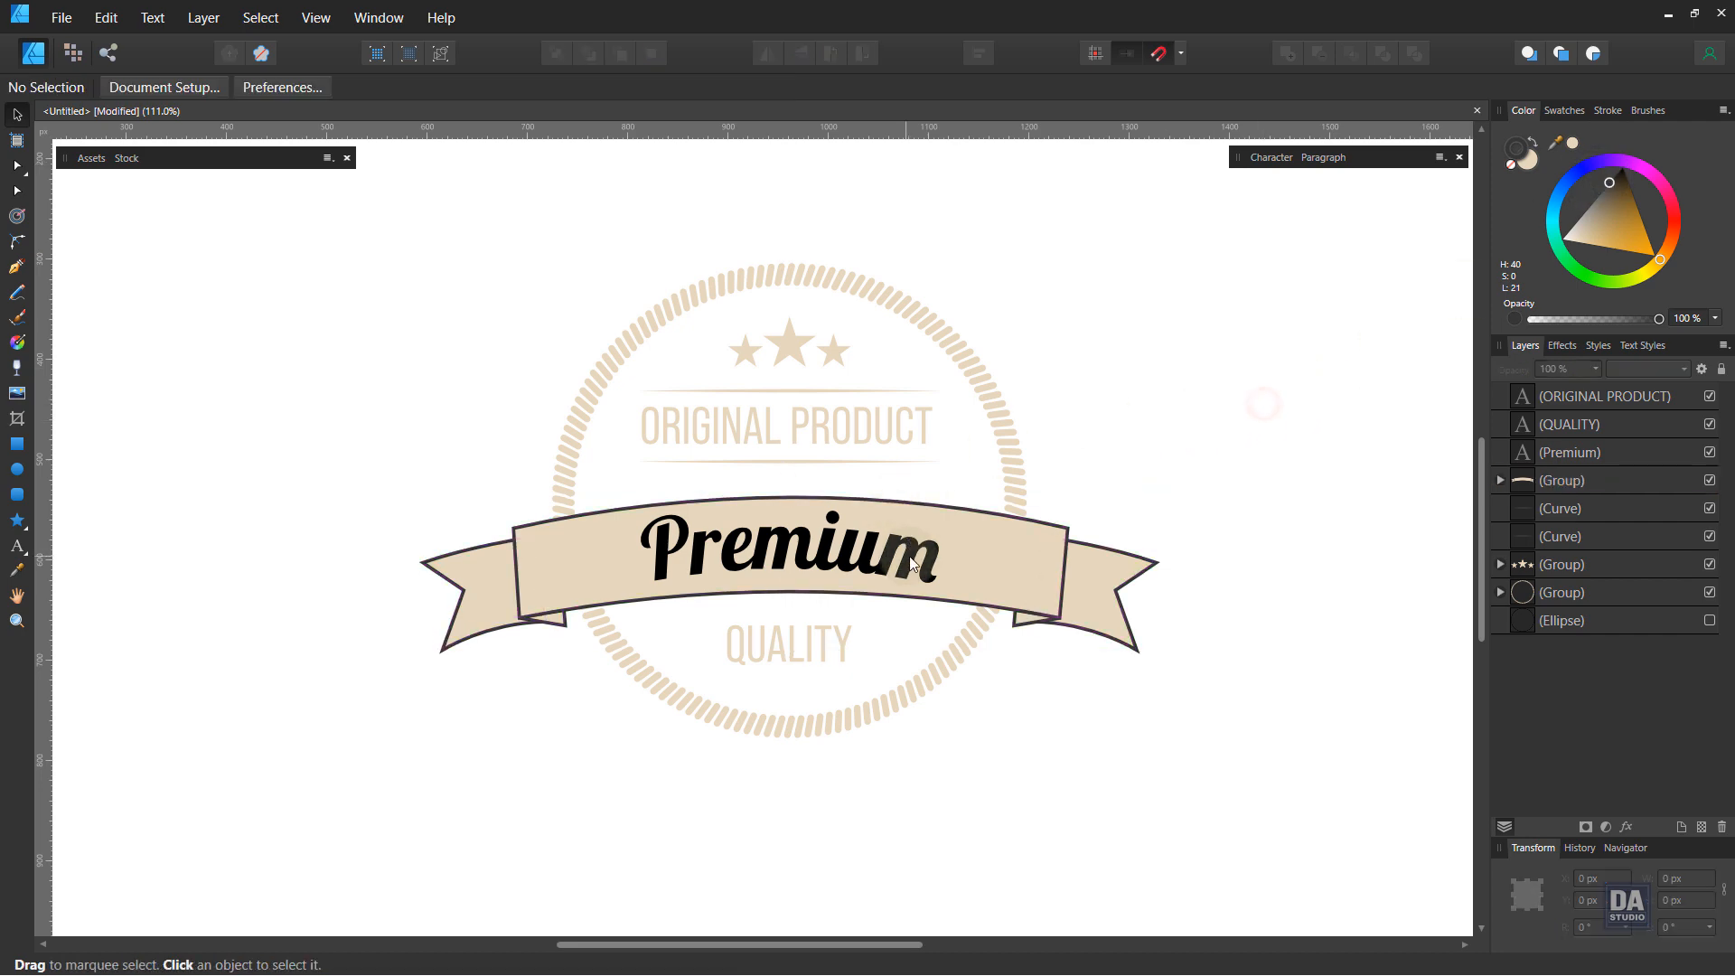
# Step: Draw a dark grey rectangle covering the whole page and move it to the bottom of the layer stack behind the badge
pyautogui.moveTo(1147, 395); pyautogui.dragTo(743, 357)
pyautogui.moveTo(1035, 379); pyautogui.dragTo(859, 475)
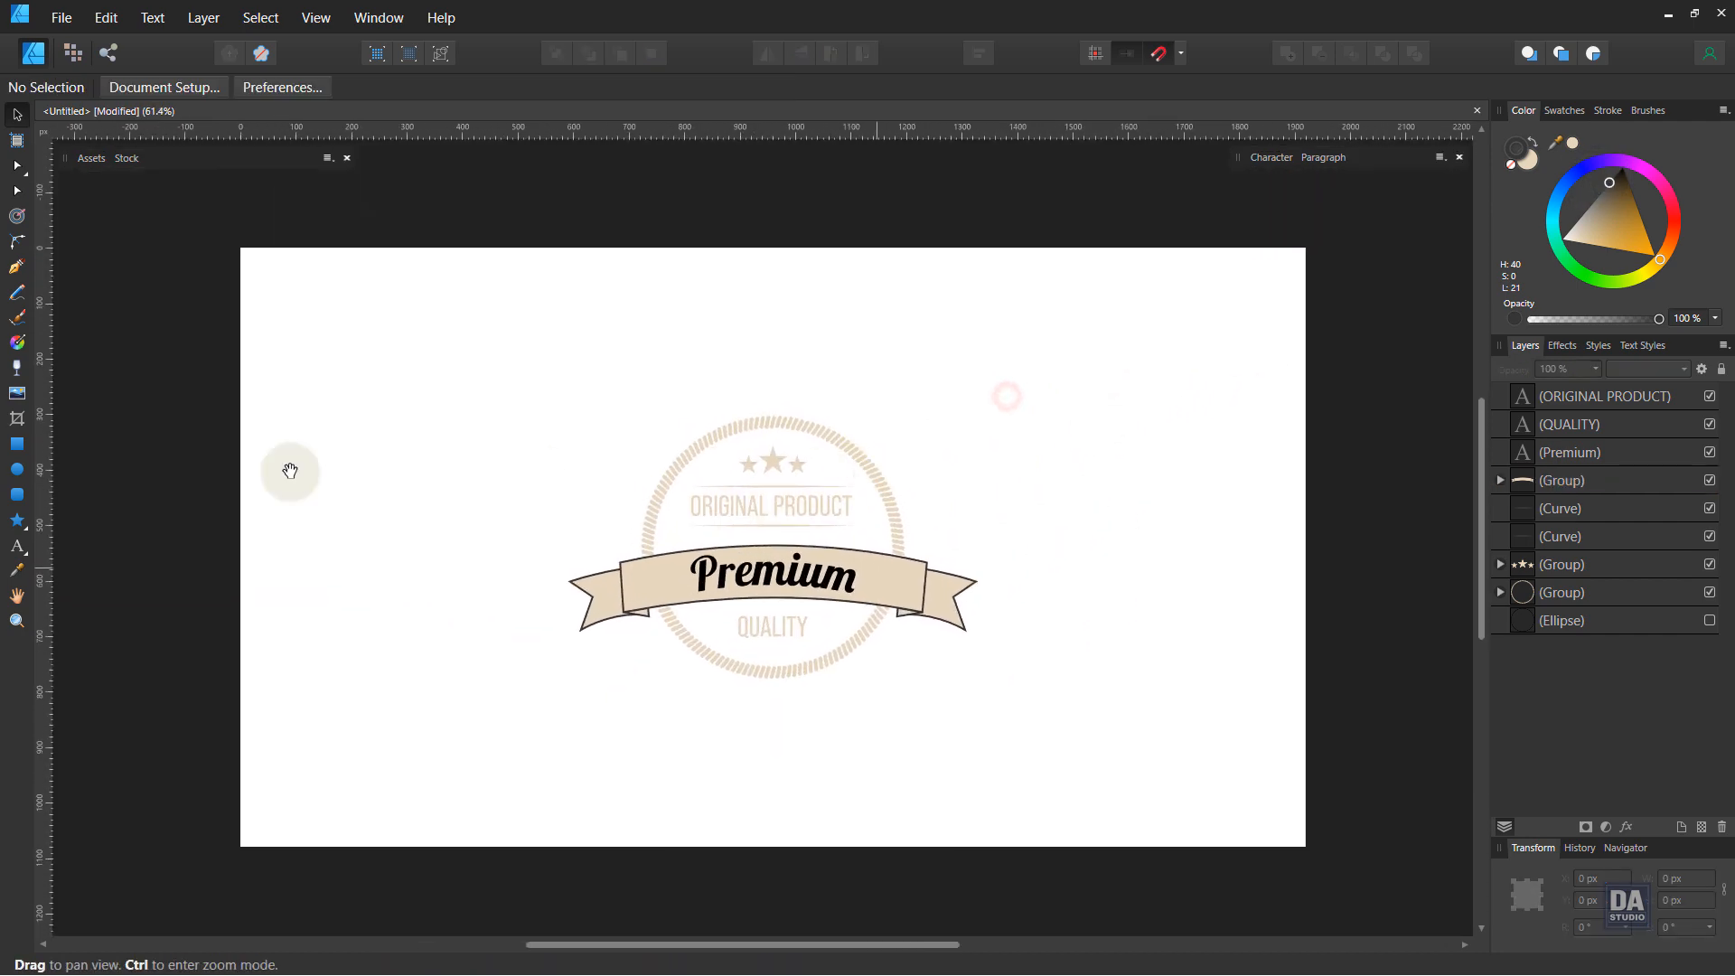
pyautogui.click(17, 443)
pyautogui.moveTo(241, 249); pyautogui.dragTo(1306, 847)
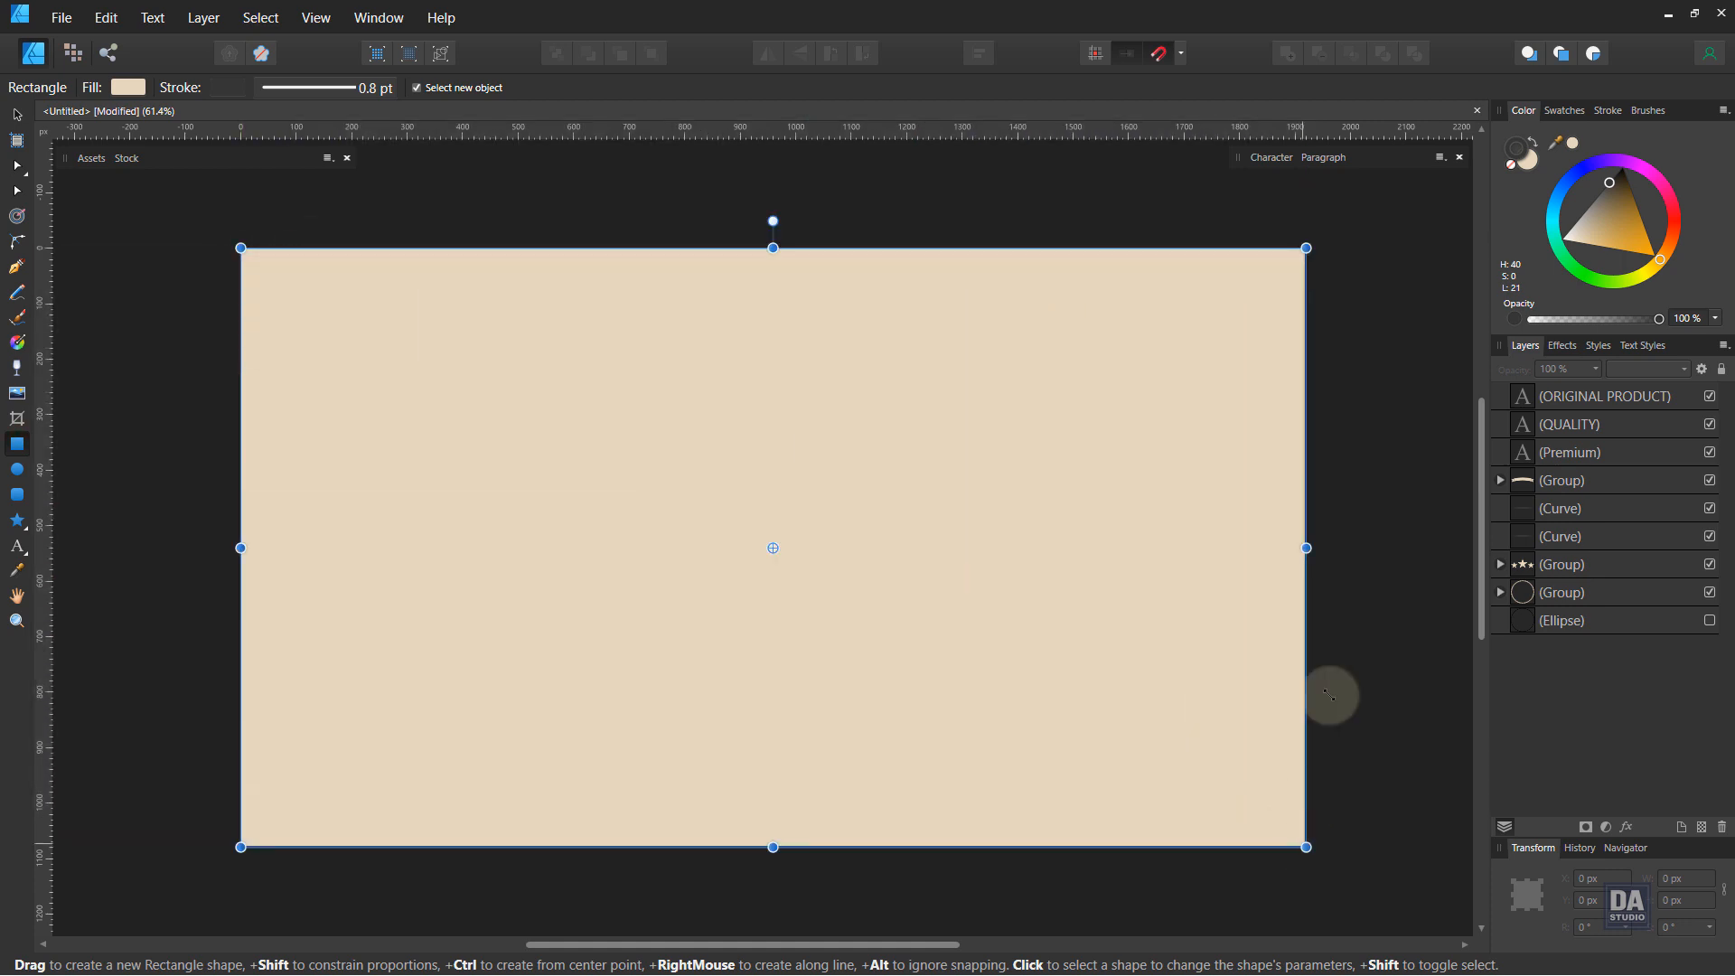
pyautogui.click(1515, 165)
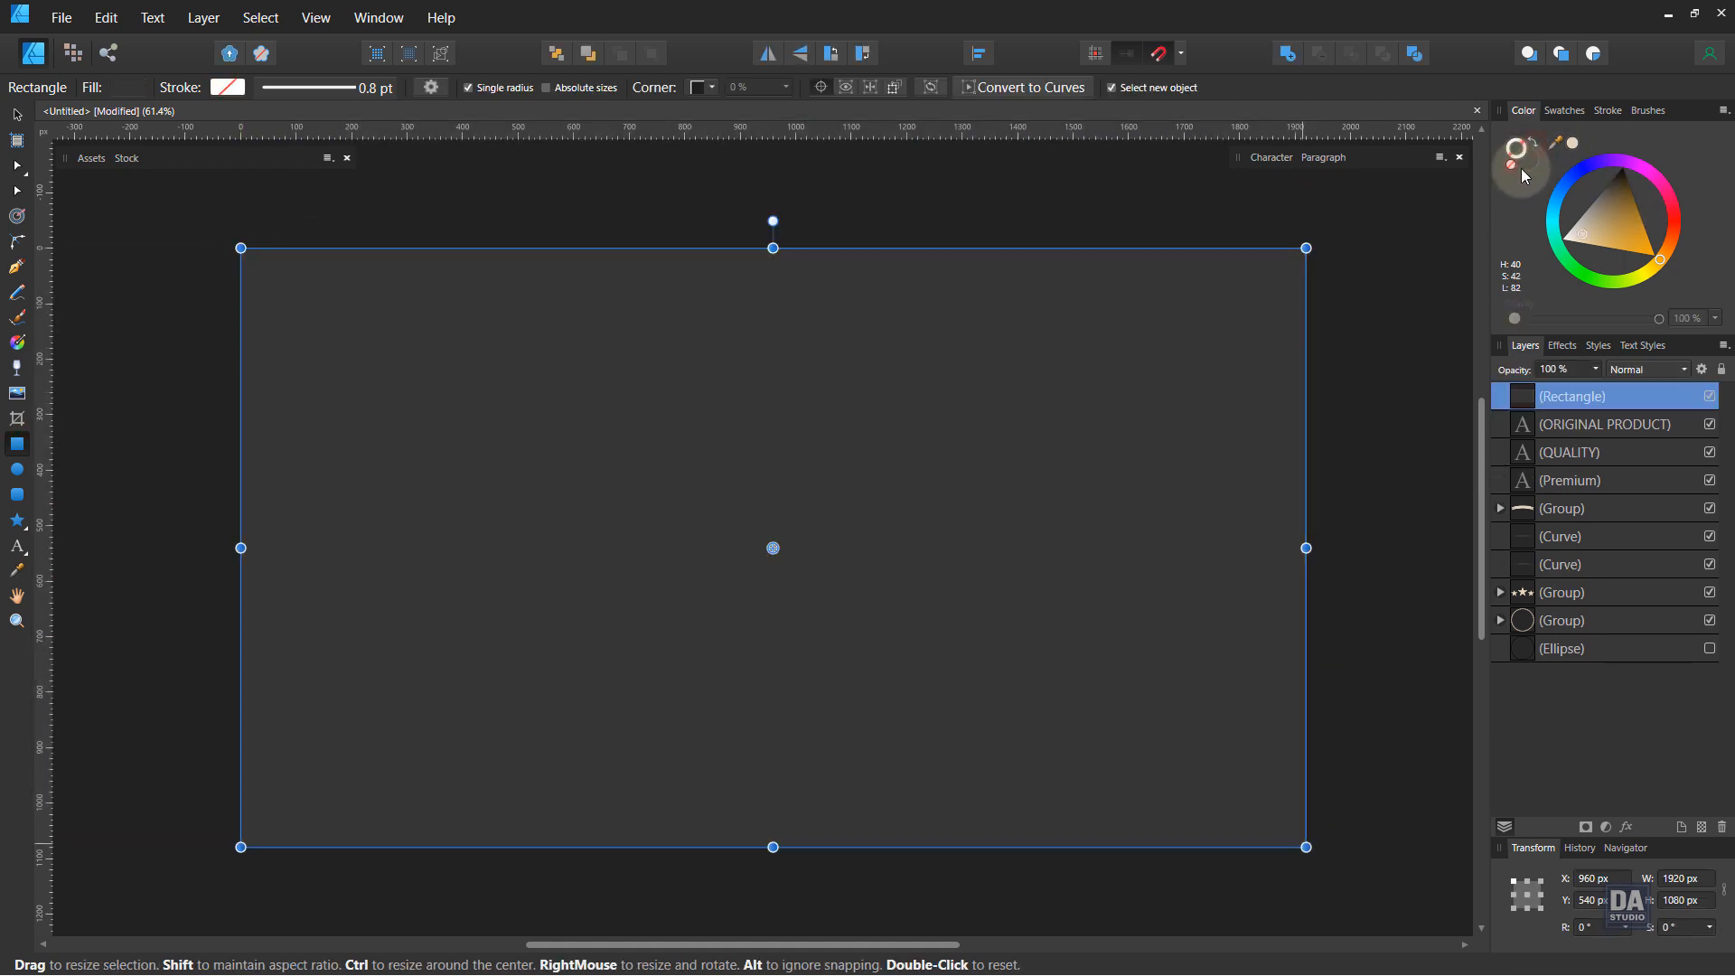
pyautogui.moveTo(1649, 395); pyautogui.dragTo(1641, 705)
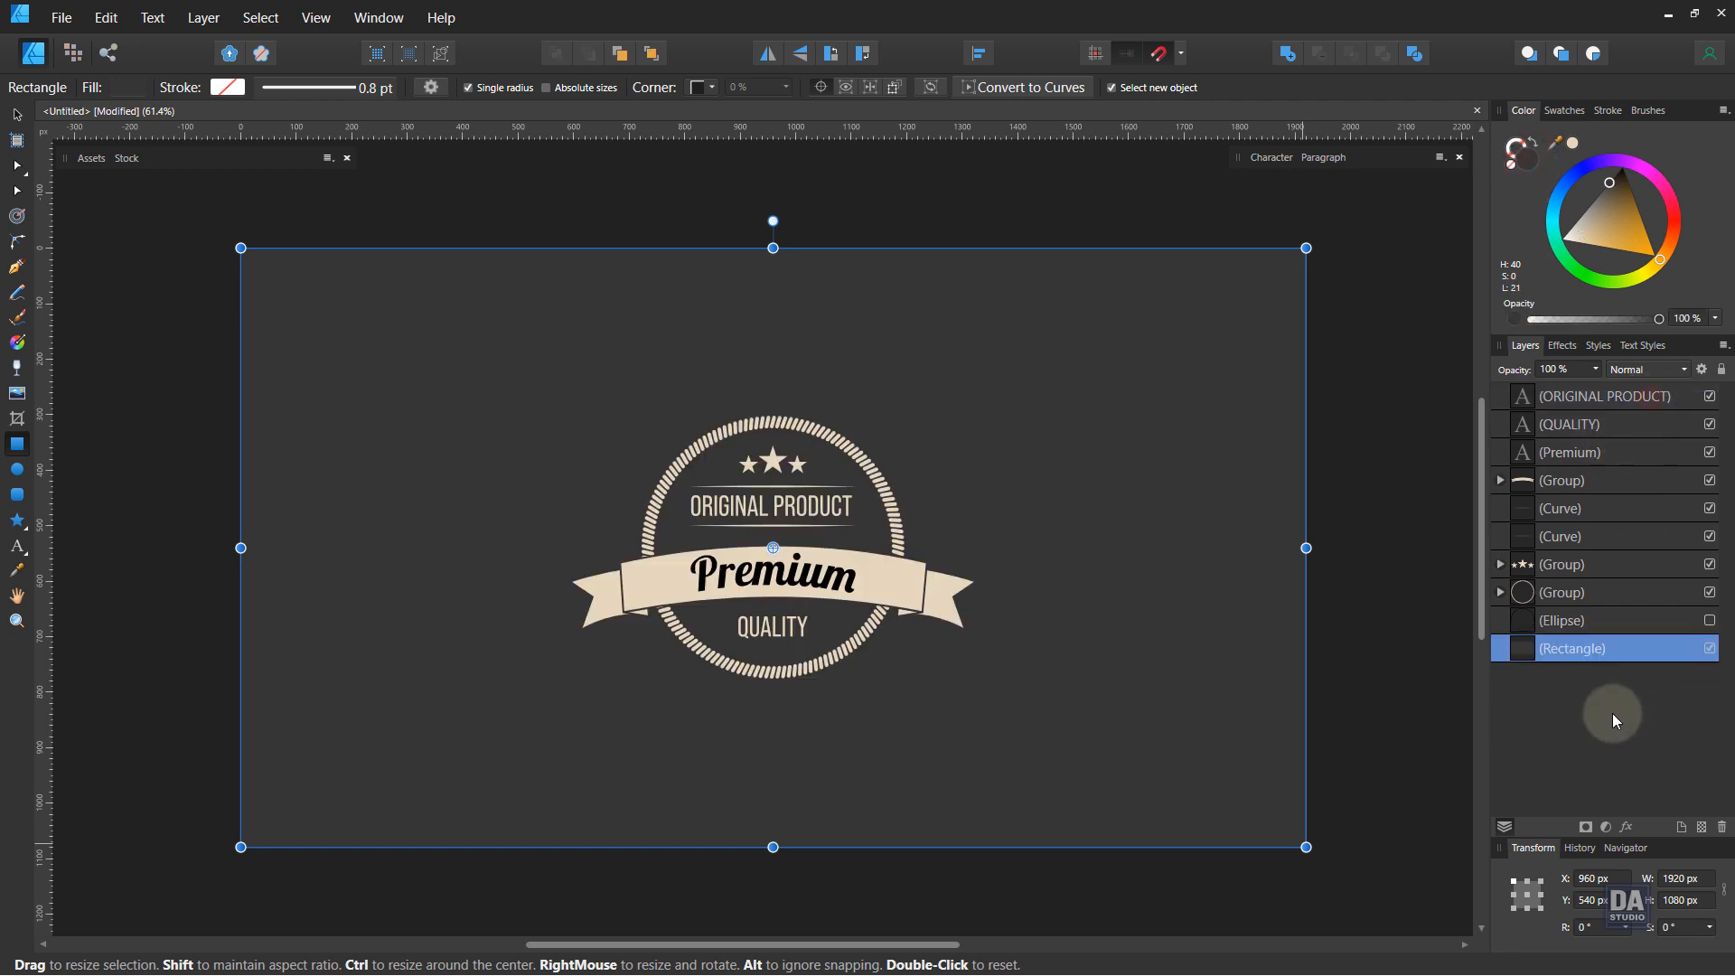
pyautogui.click(18, 115)
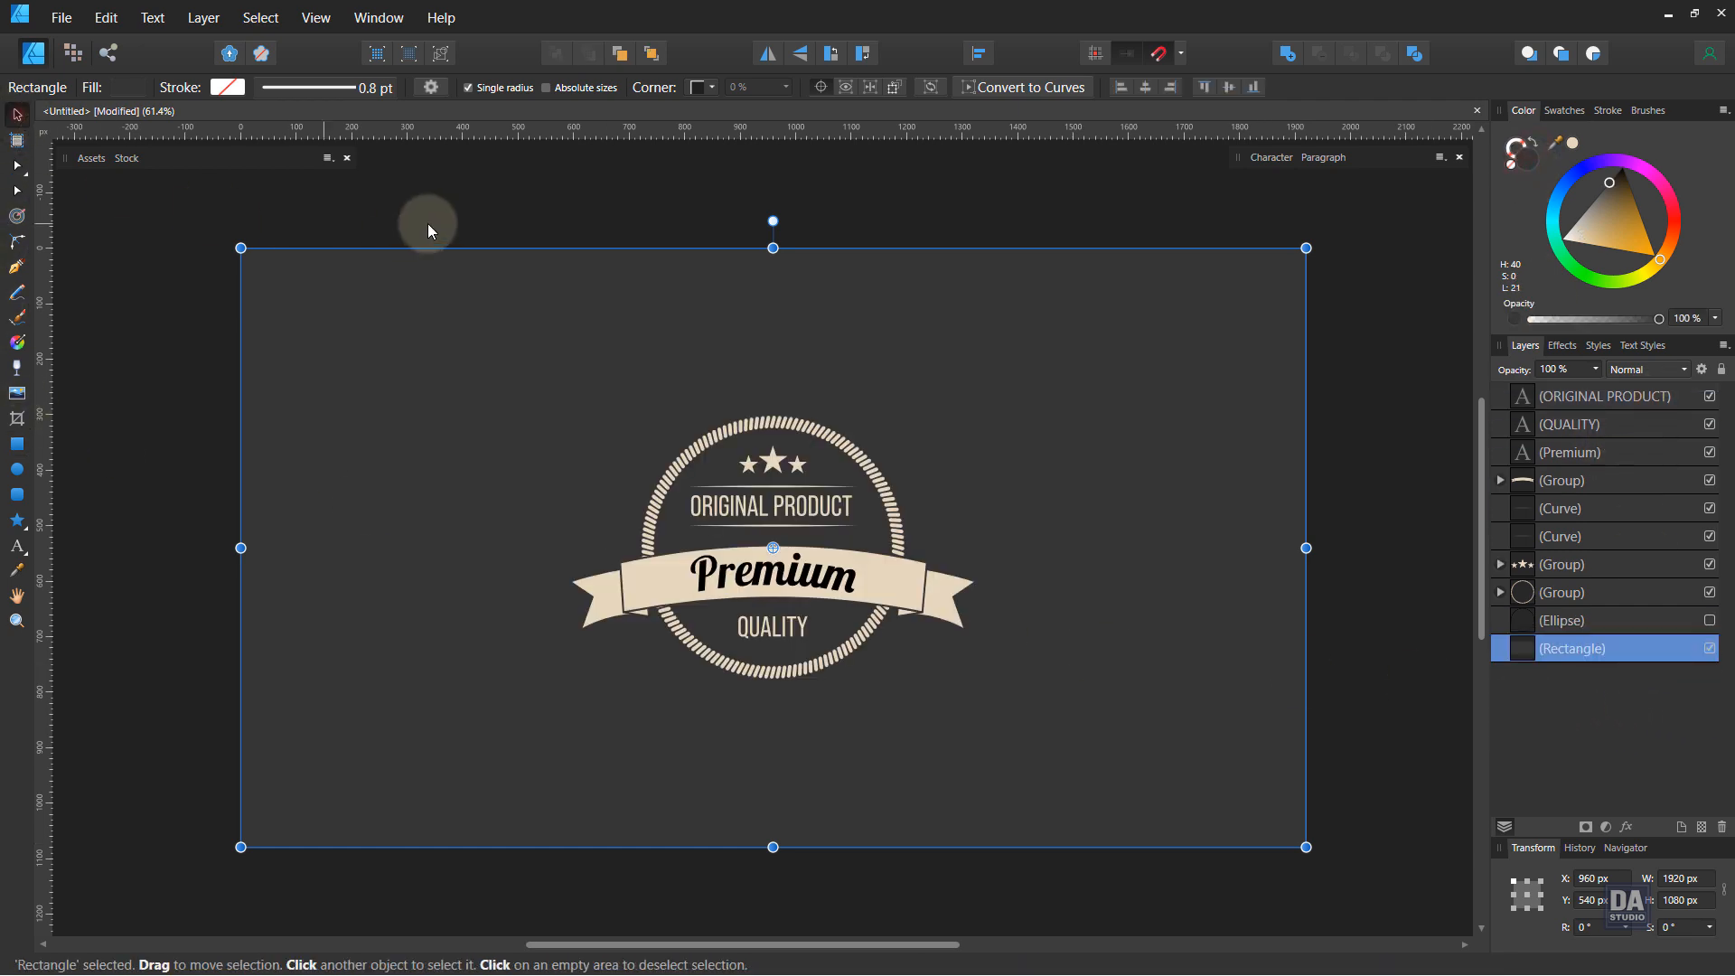
# Step: Recolour the Premium text with the background's dark grey using the colour picker
pyautogui.click(484, 185)
pyautogui.click(846, 597)
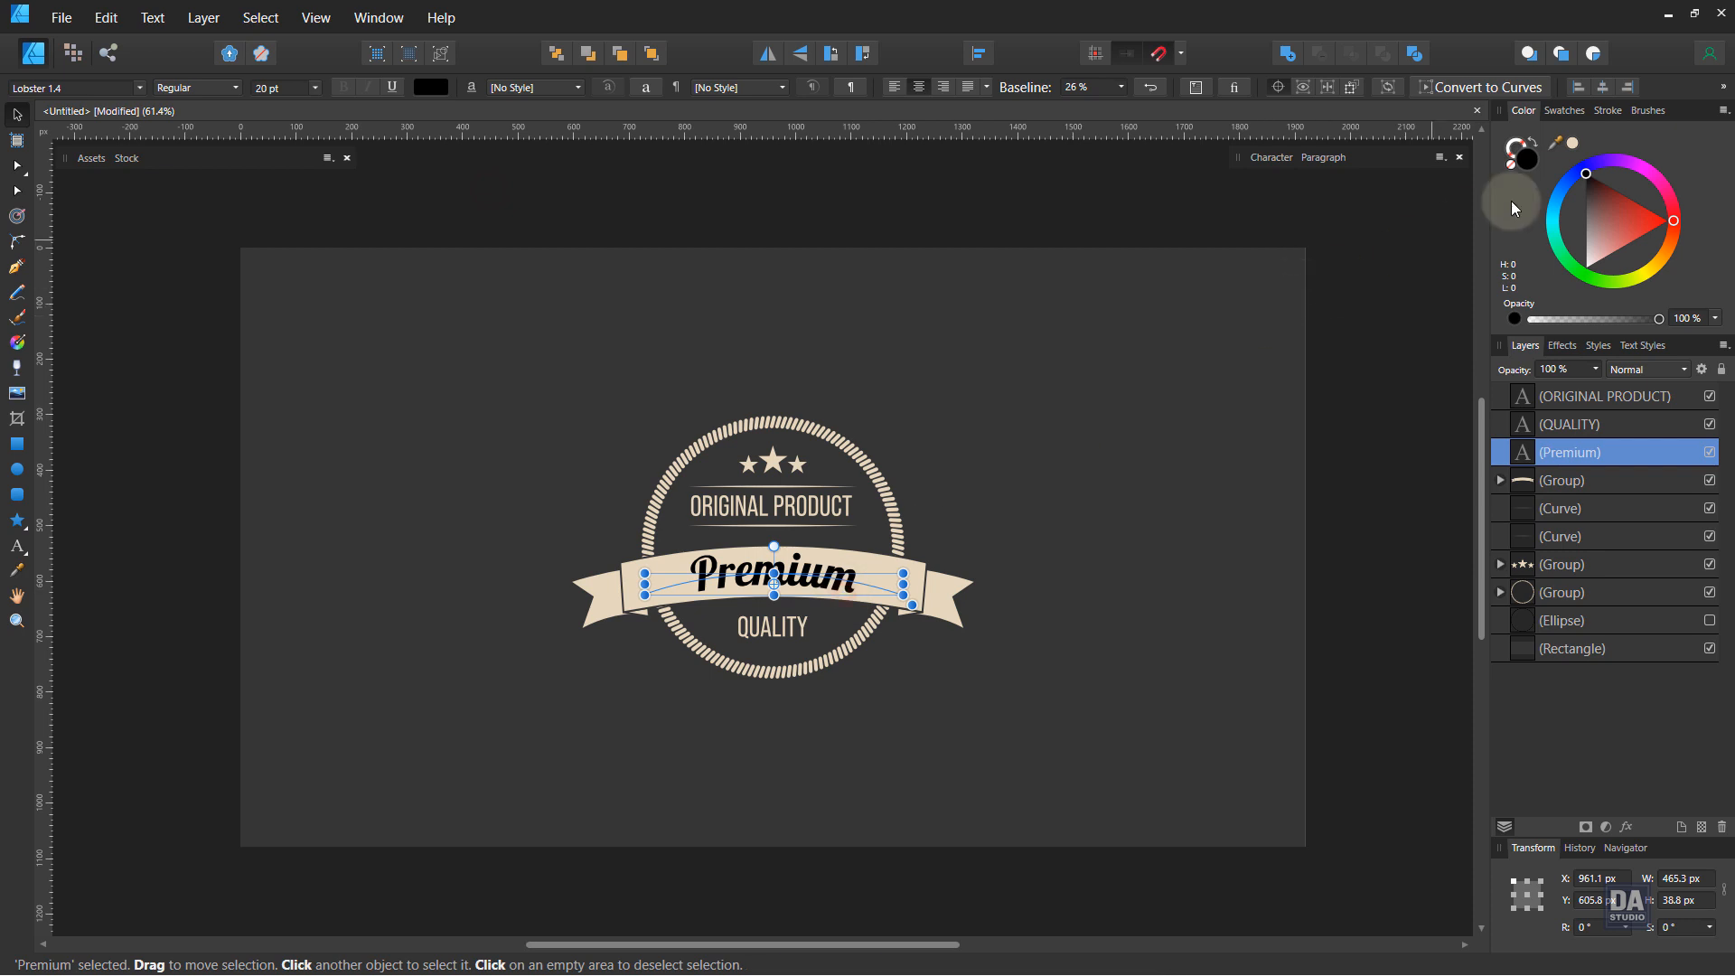
pyautogui.click(1564, 145)
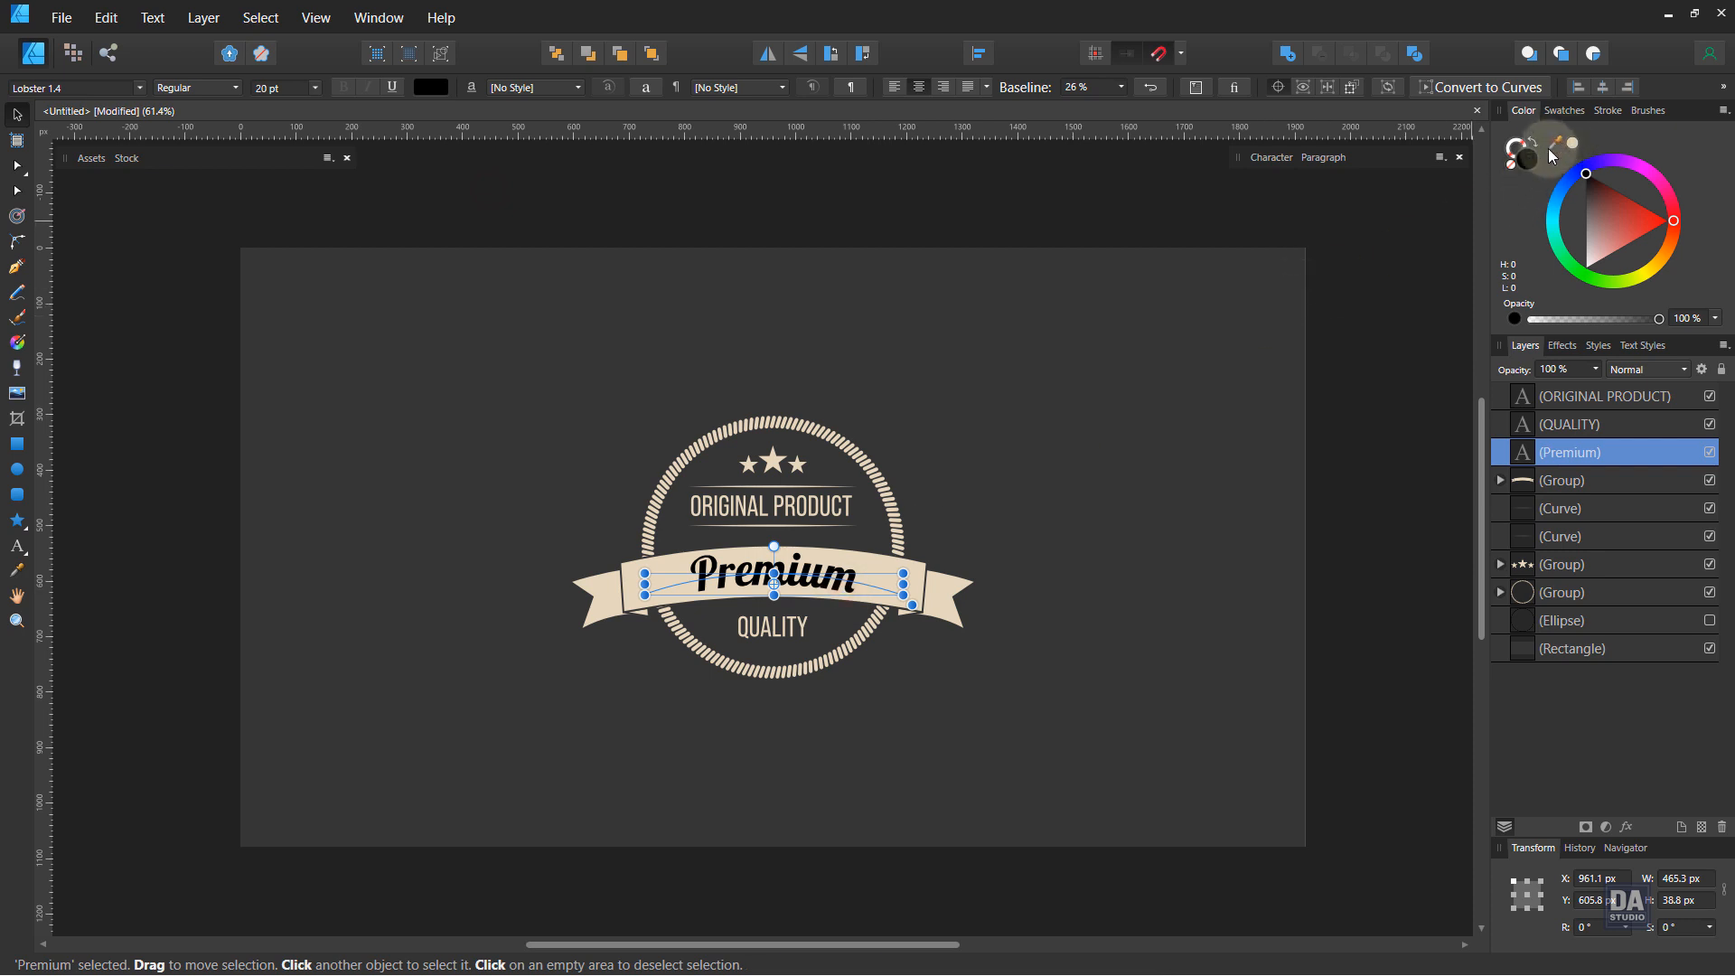
pyautogui.moveTo(1552, 155); pyautogui.dragTo(1298, 296)
pyautogui.click(1380, 371)
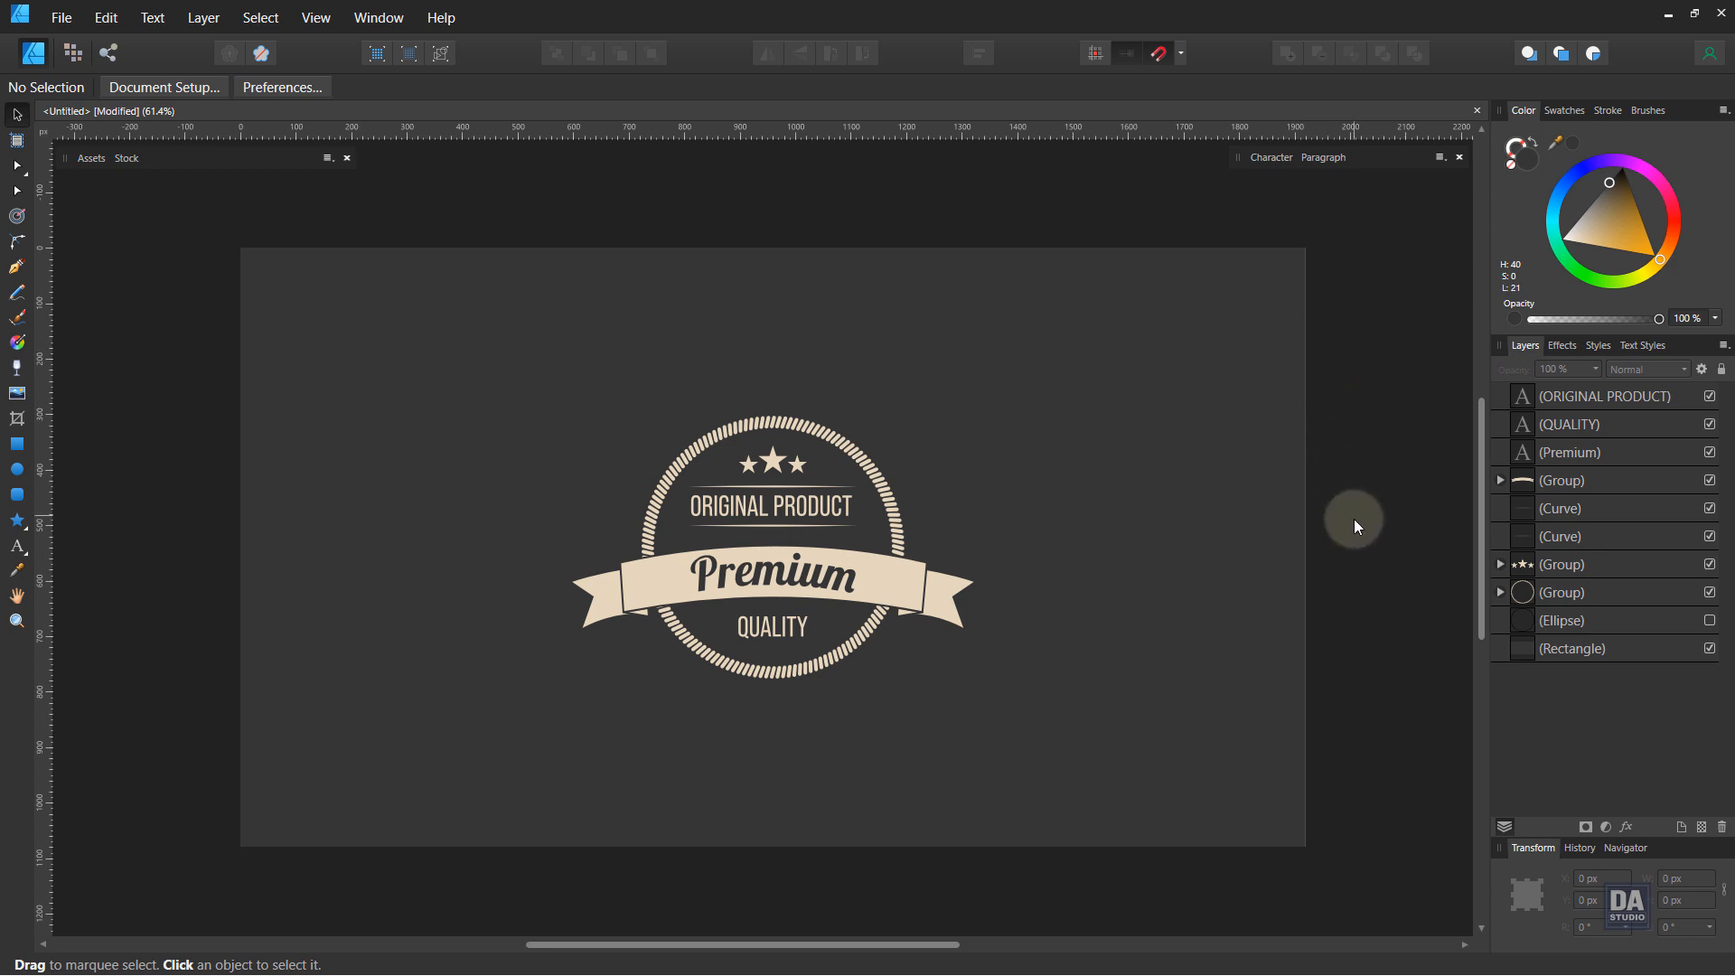
pyautogui.press('z')
pyautogui.click(845, 697)
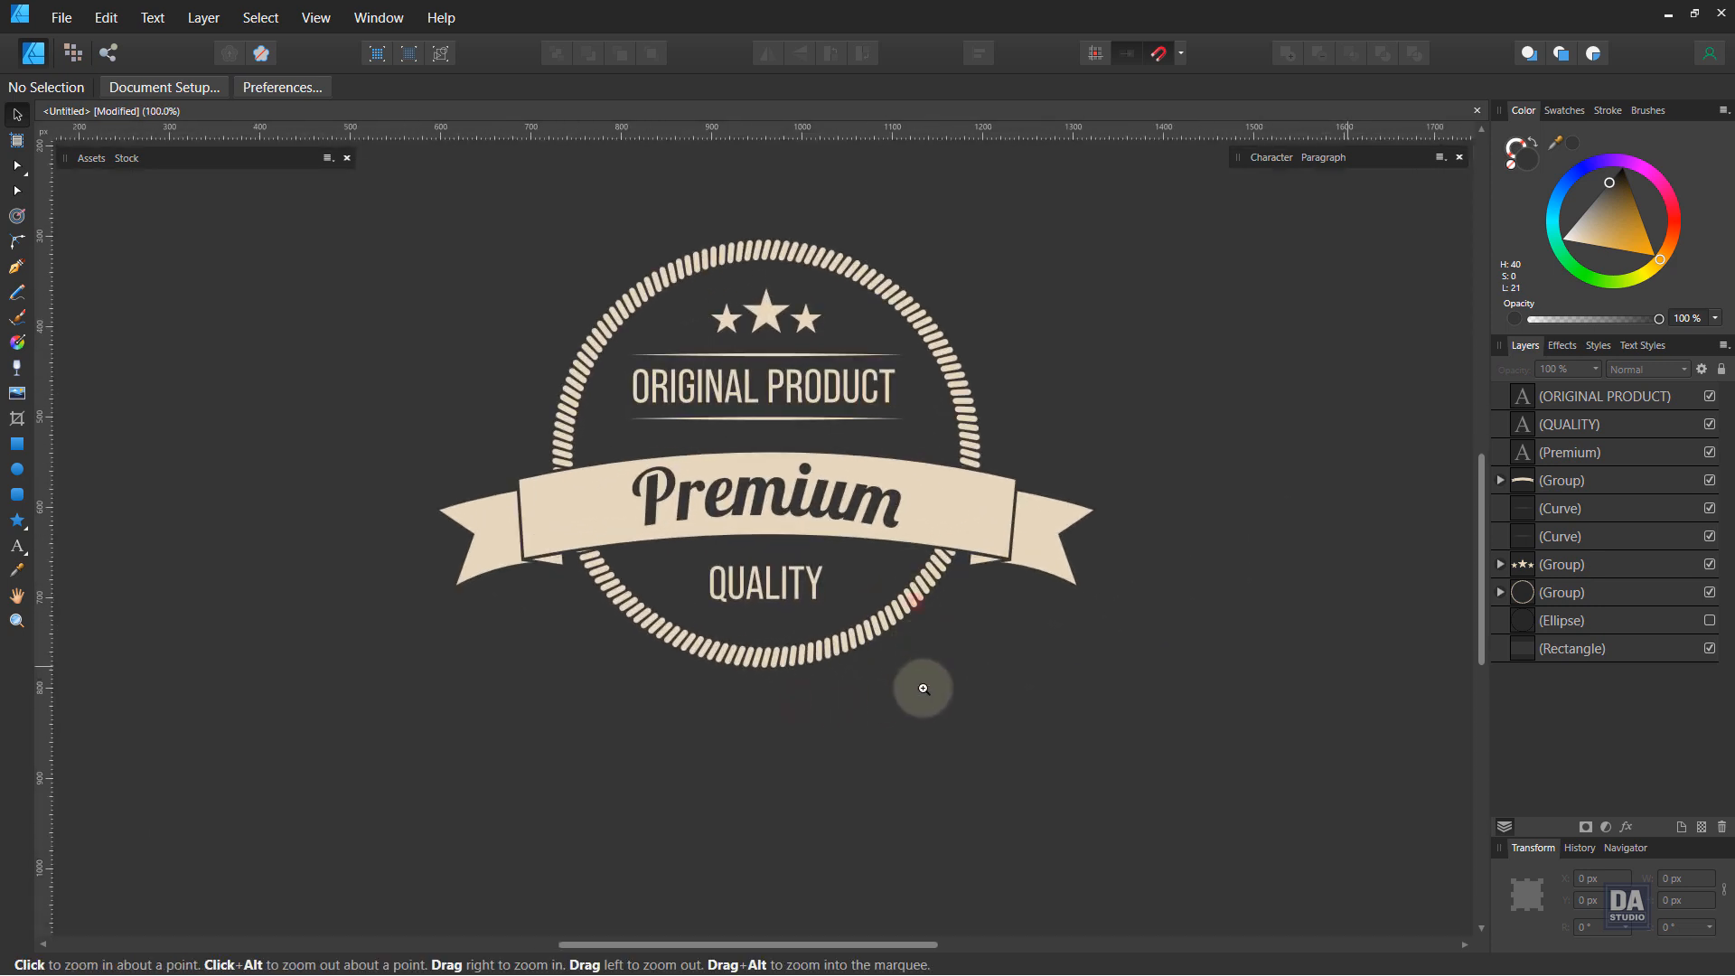
pyautogui.moveTo(922, 682); pyautogui.dragTo(916, 735)
pyautogui.moveTo(769, 642); pyautogui.dragTo(488, 587)
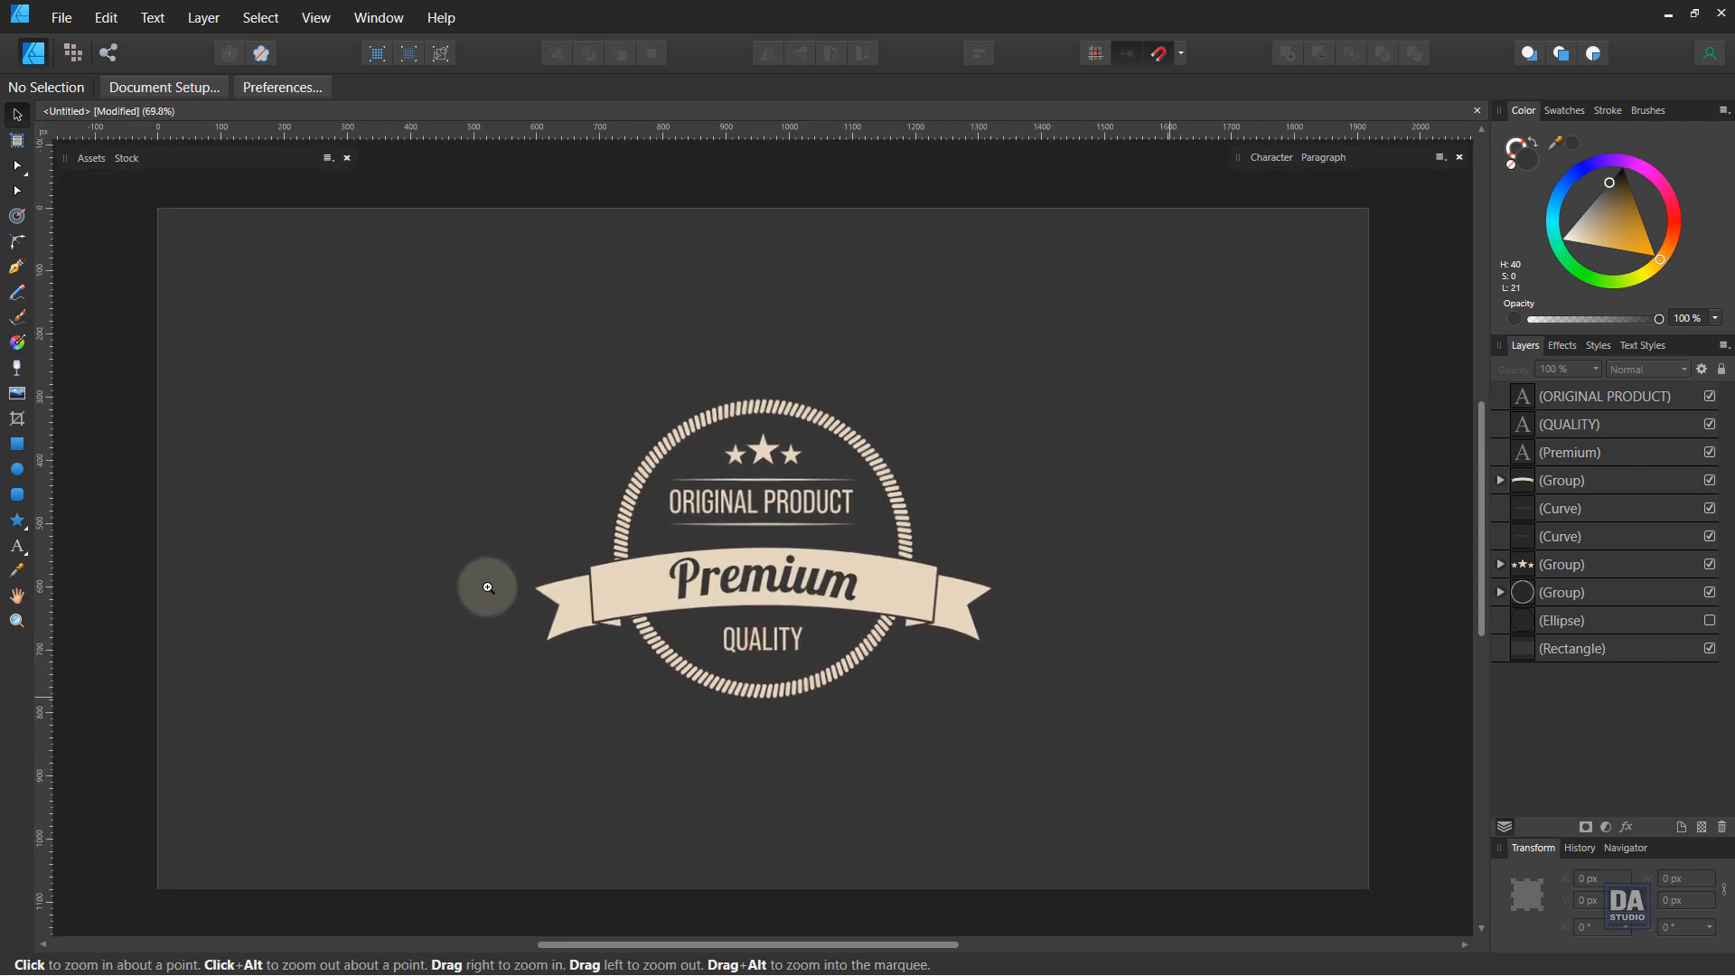